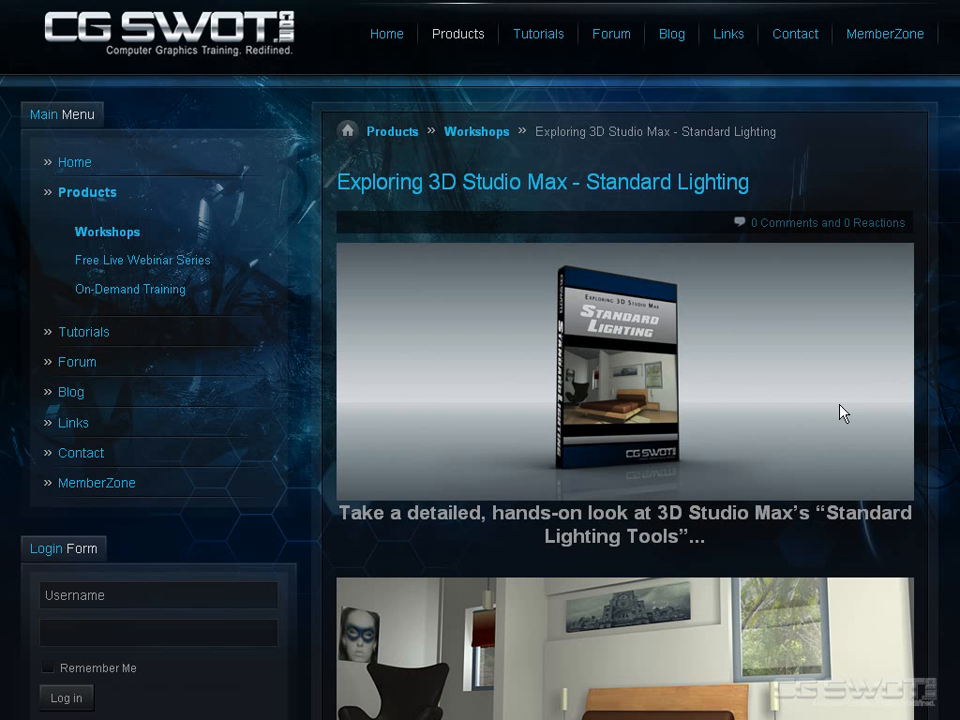
Look through the Standard Lighting workshop page, covering its topic list, sample renders, description and purchase section.
scroll(625, 400, down, 3)
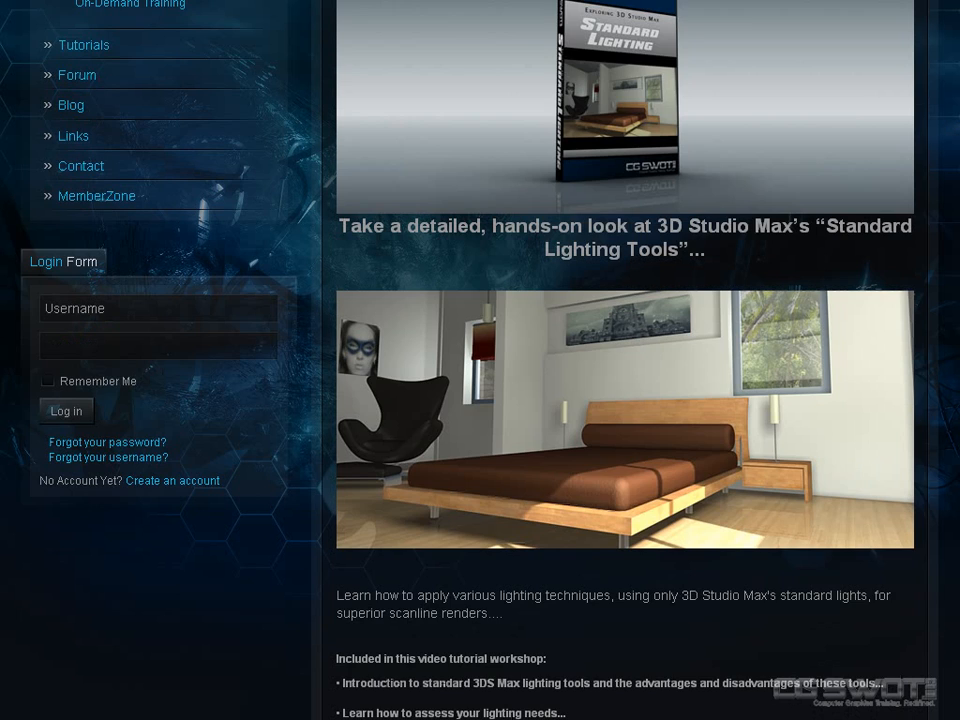
scroll(881, 380, down, 7)
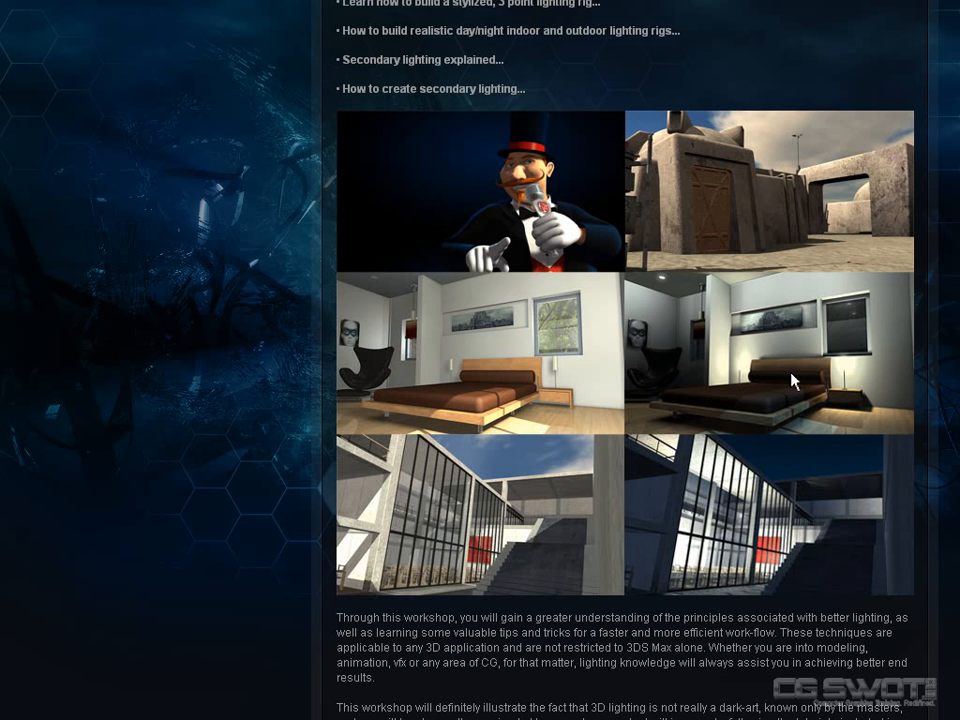
scroll(792, 379, down, 2)
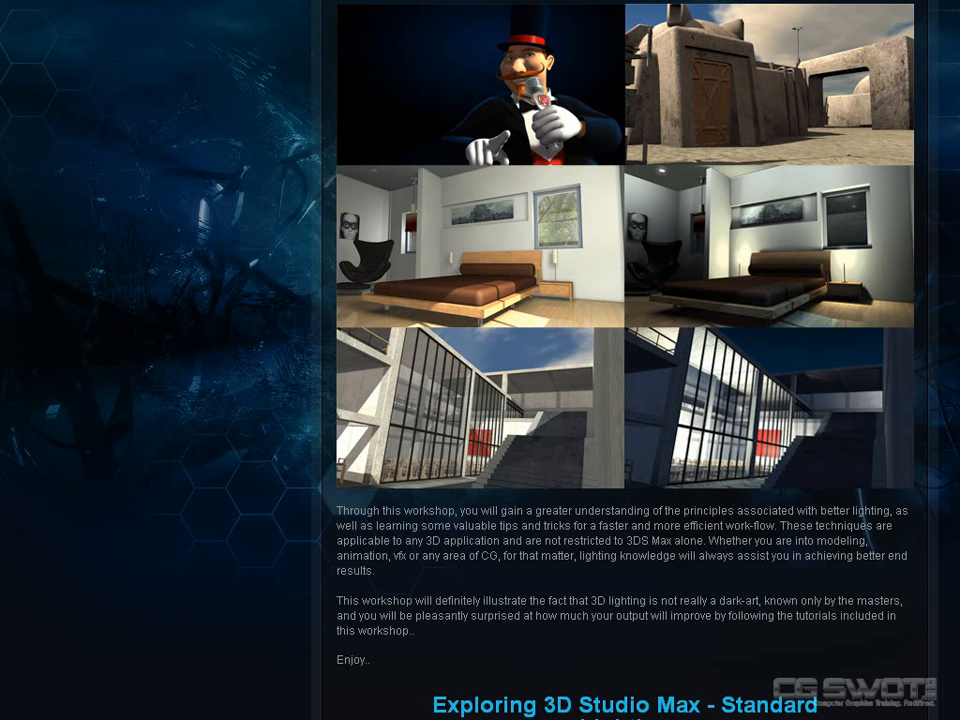
scroll(733, 712, down, 5)
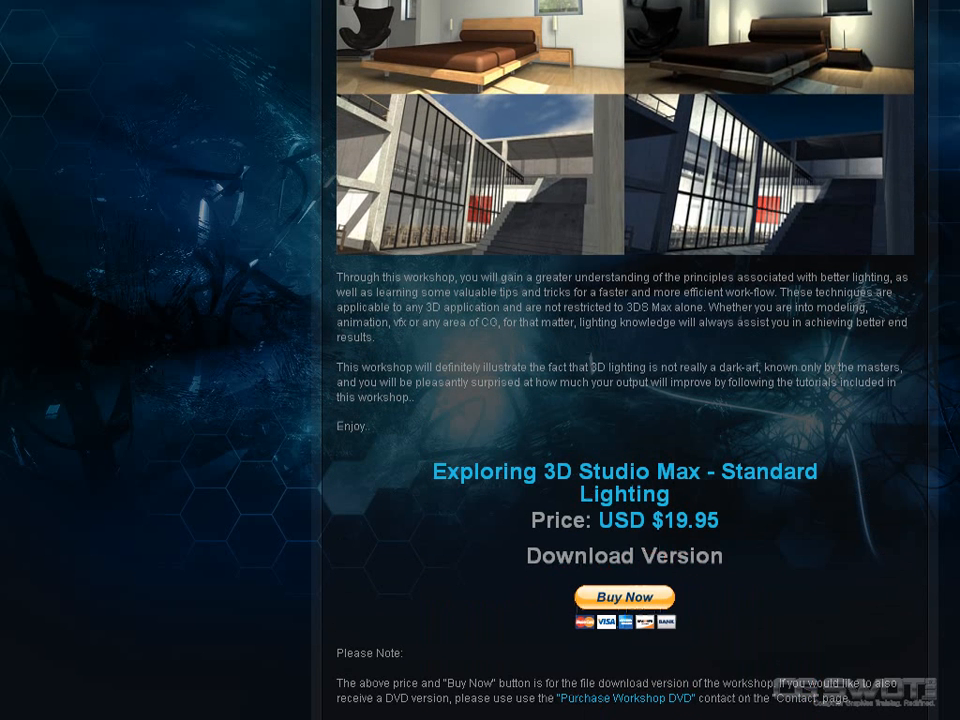
scroll(849, 542, up, 3)
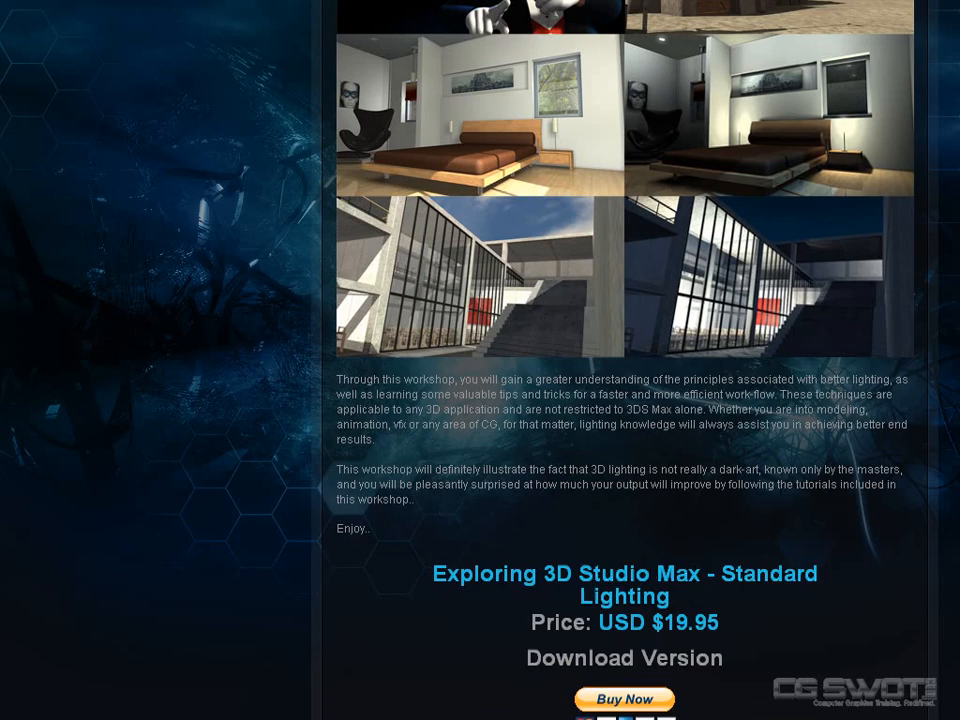
scroll(625, 360, up, 3)
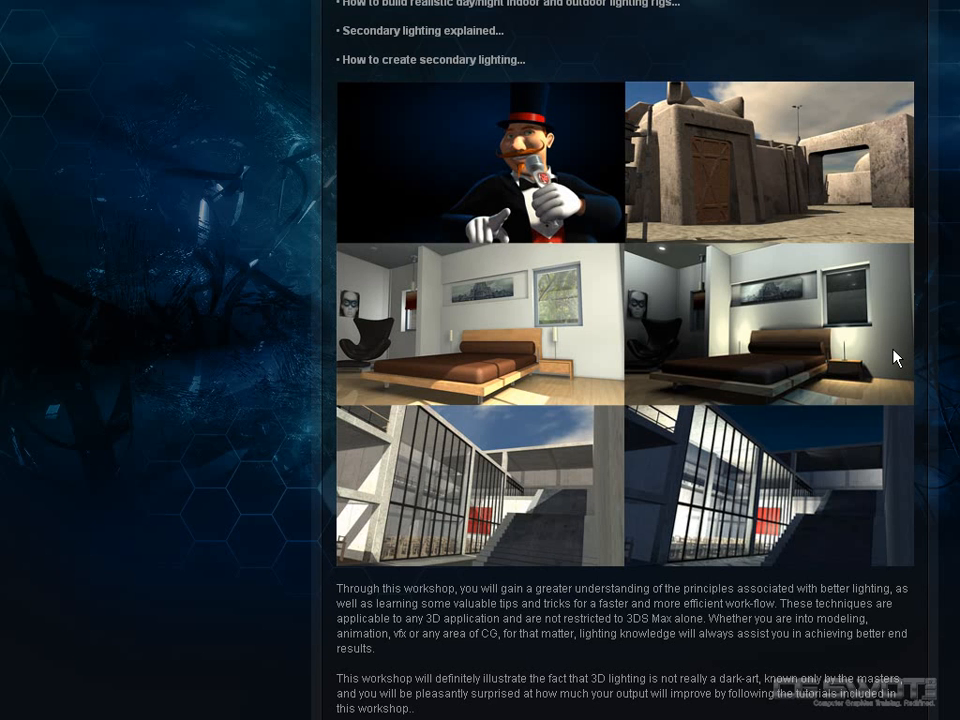
scroll(625, 400, up, 6)
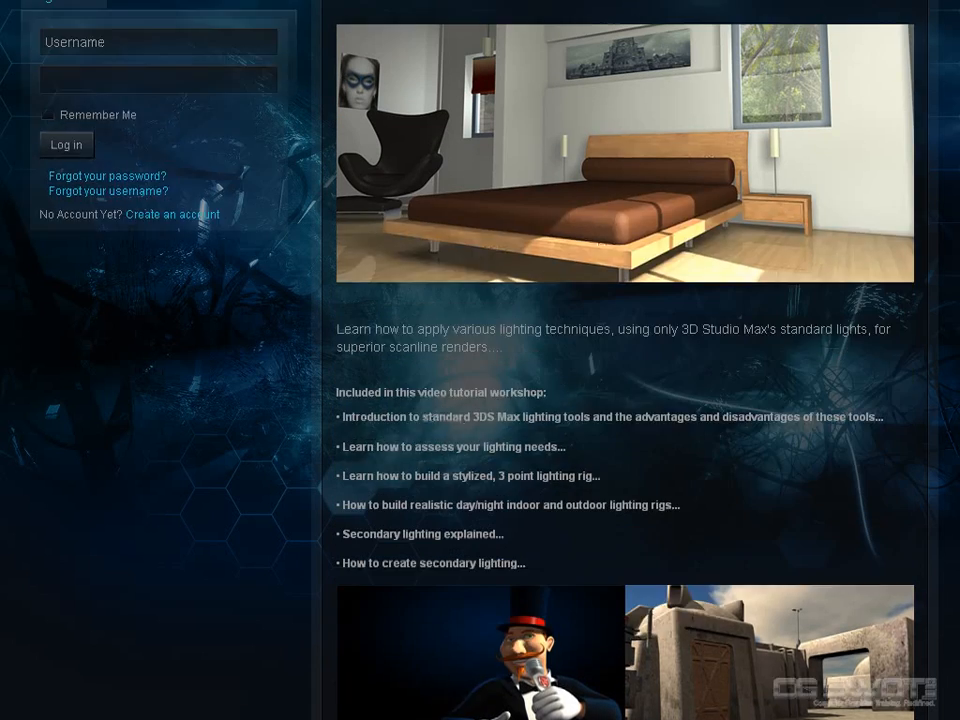
scroll(728, 360, up, 2)
scroll(728, 360, down, 2)
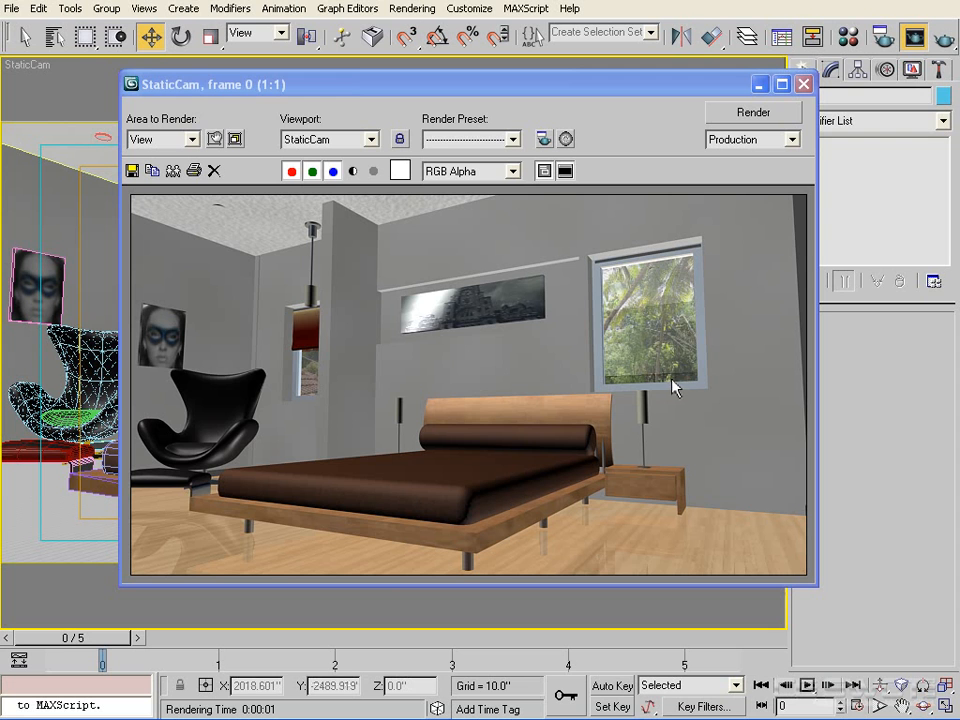
Switch to 3ds Max, close the StaticCam render window and show the whole bedroom in the Top view.
click(803, 84)
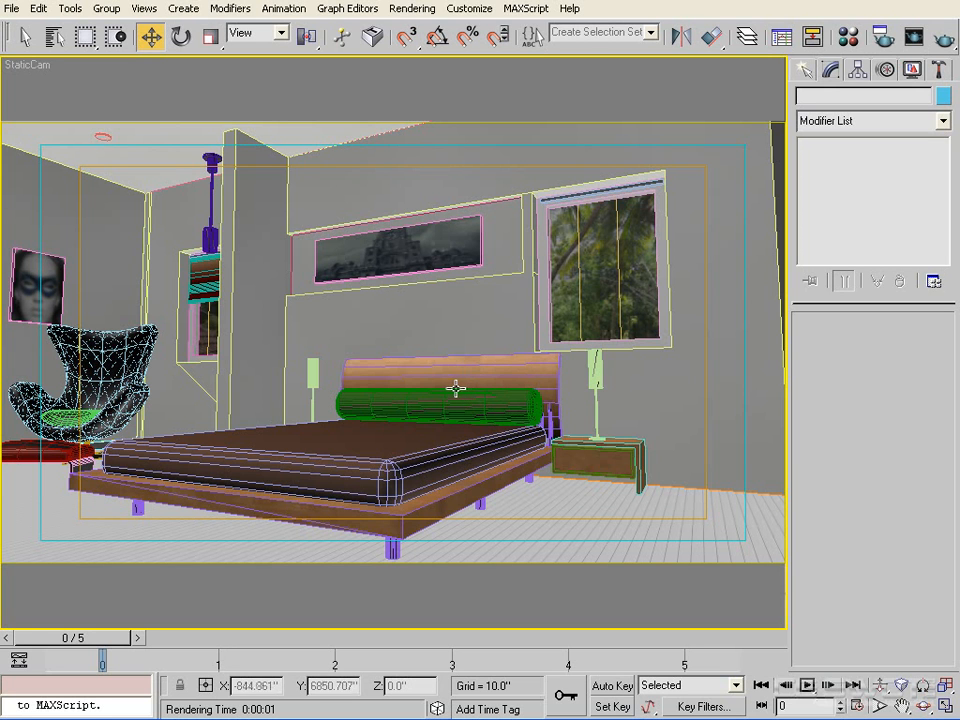
key(t)
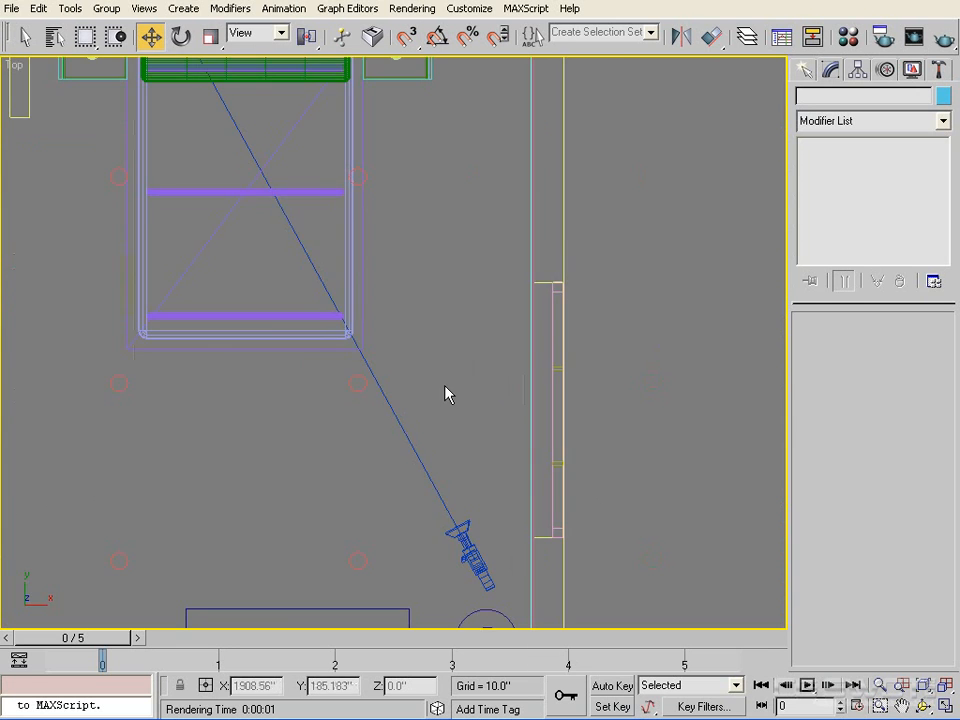
scroll(446, 392, down, 4)
scroll(423, 387, up, 4)
middle_drag(420, 394, 599, 380)
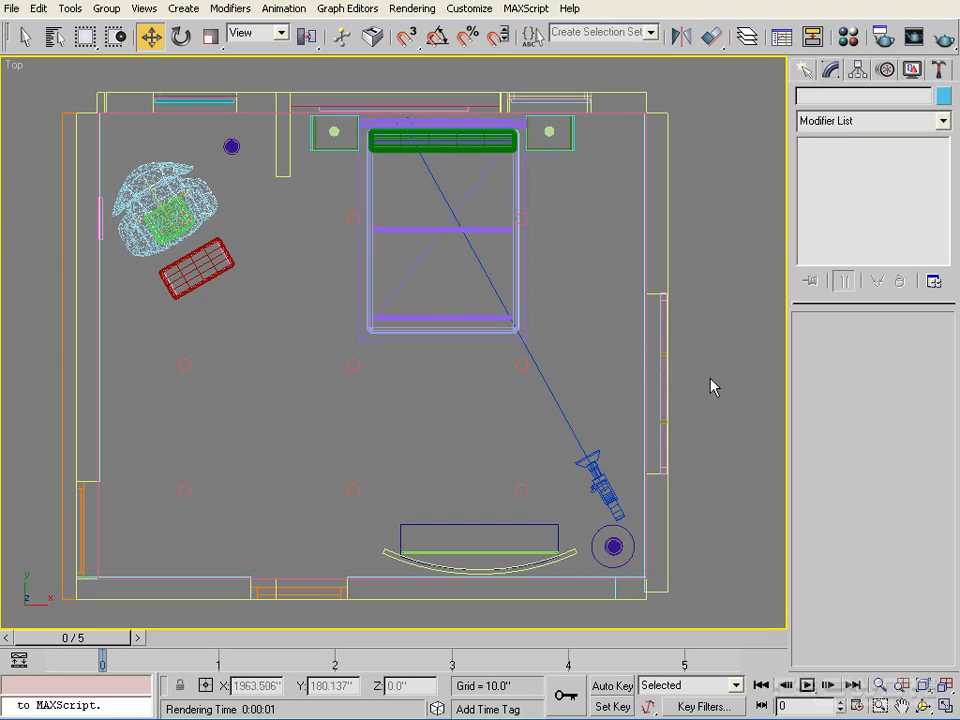
Examine the bedroom's layout, windows, furniture and camera placement from an orbited view and from the Top view.
alt+middle_drag(690, 444, 448, 456)
scroll(621, 372, up, 4)
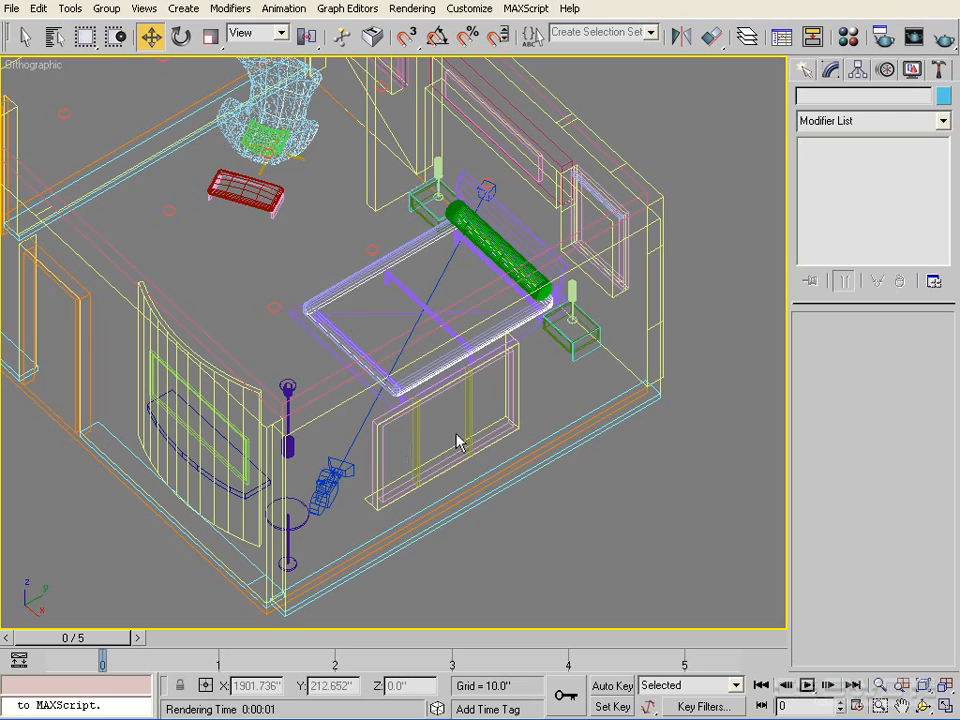
alt+middle_drag(430, 444, 596, 392)
alt+middle_drag(566, 330, 484, 312)
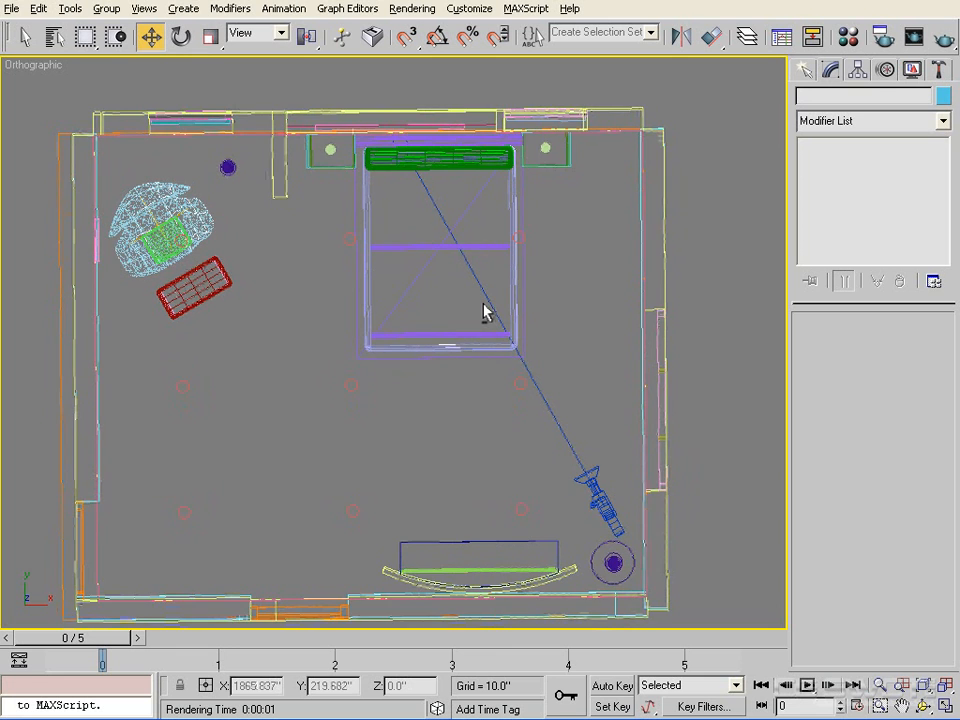
key(t)
key(z)
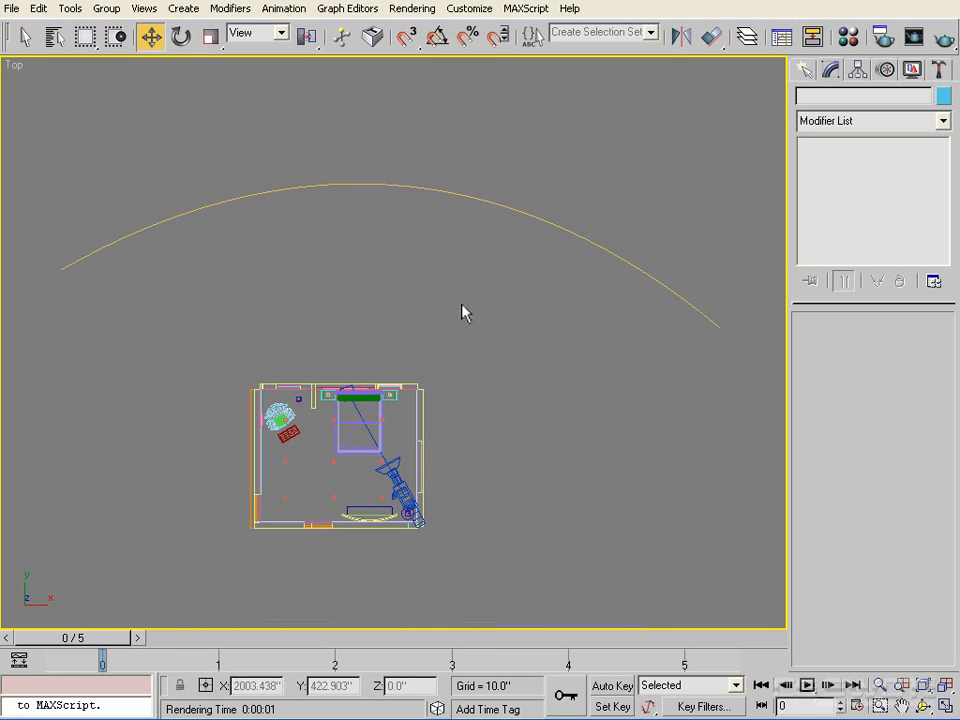
scroll(499, 219, up, 5)
middle_drag(506, 229, 534, 239)
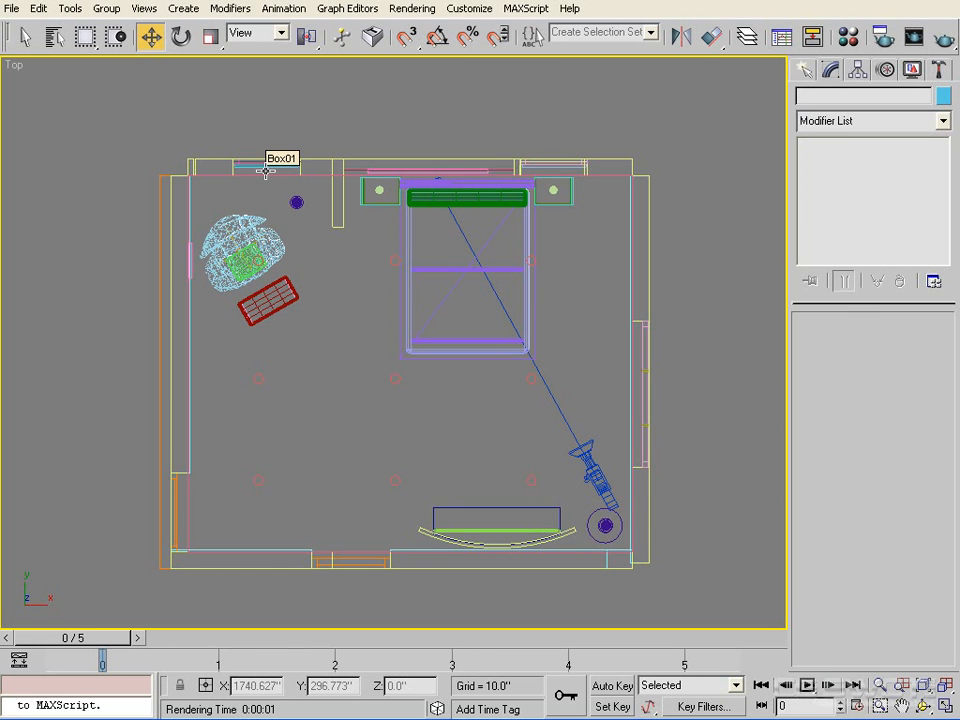
middle_drag(340, 410, 360, 371)
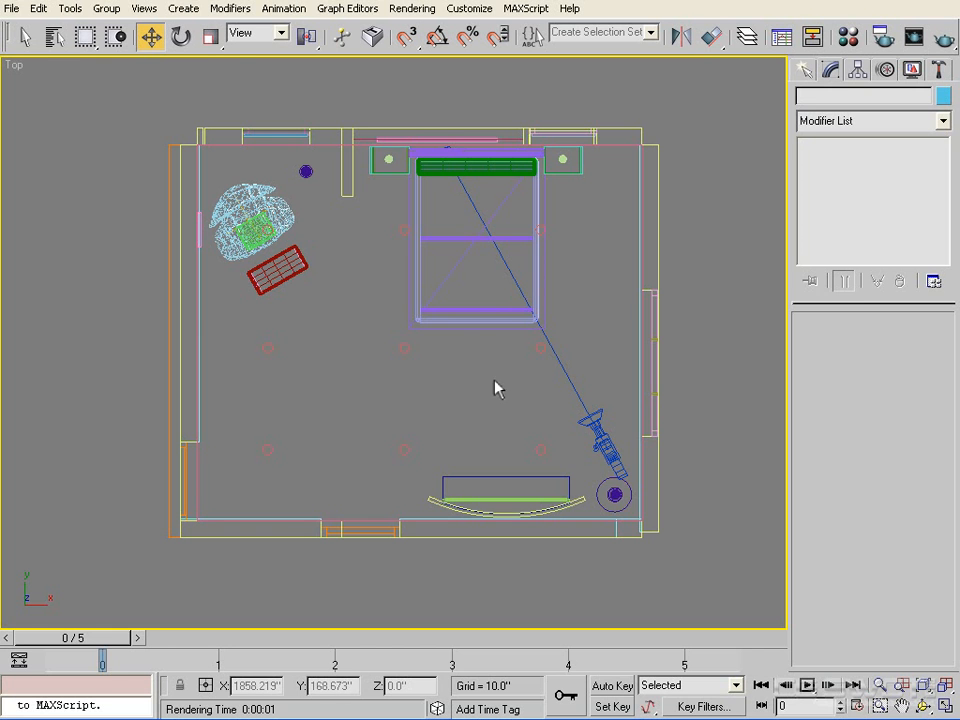
middle_drag(495, 388, 523, 399)
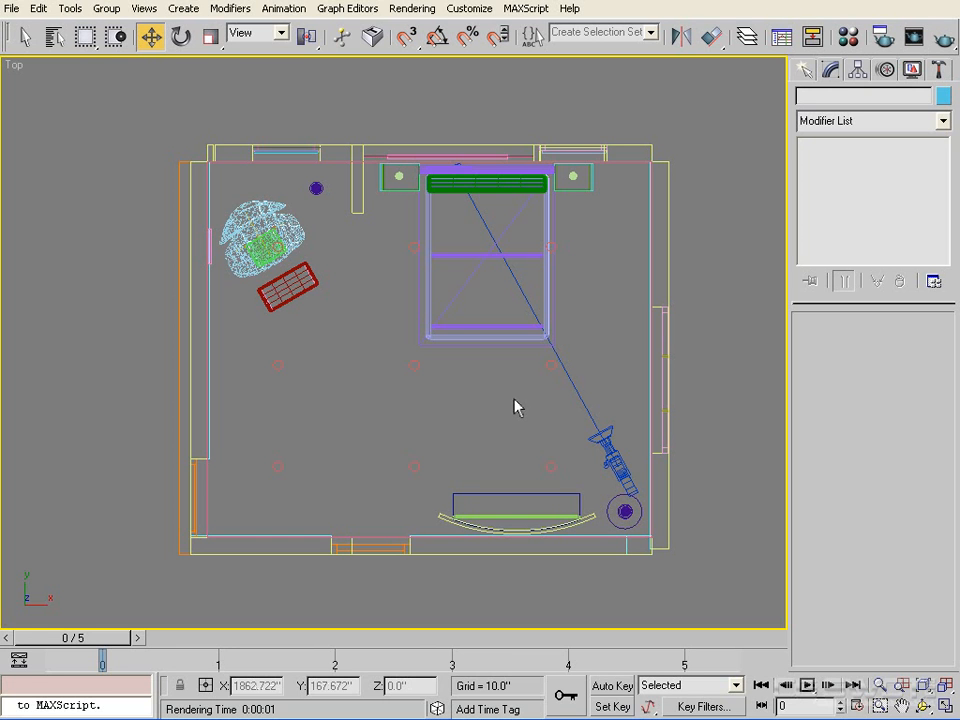
Create a Target Direct light in the Top view, starting outside the wall beside the camera and targeting the bed about 285" away.
middle_drag(505, 415, 474, 381)
scroll(493, 400, down, 3)
click(804, 75)
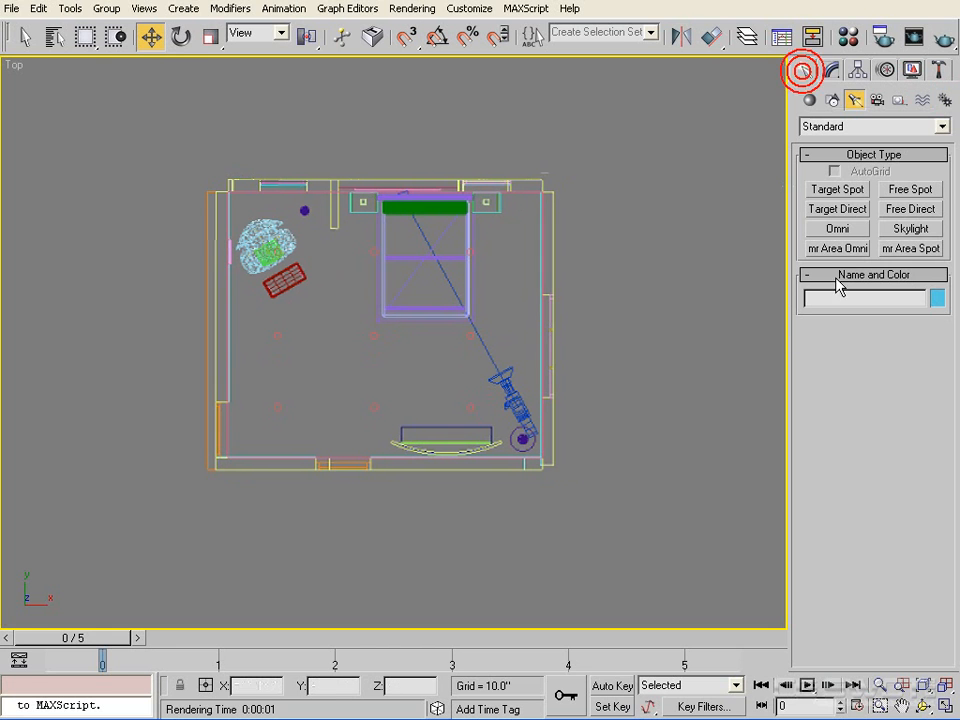
click(850, 218)
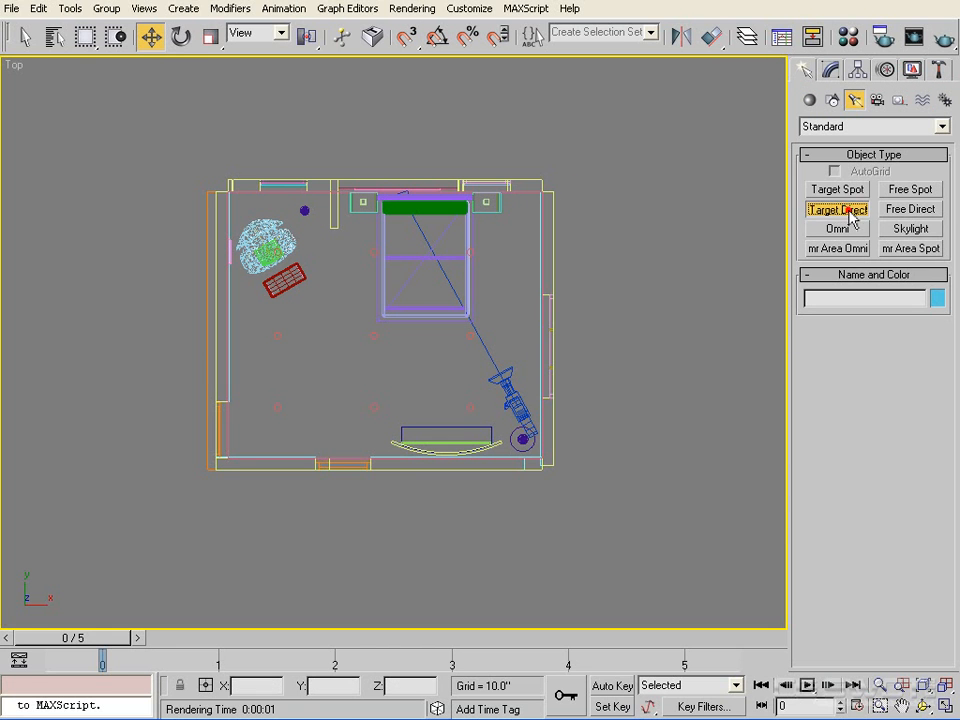
middle_drag(475, 390, 472, 378)
scroll(472, 378, down, 3)
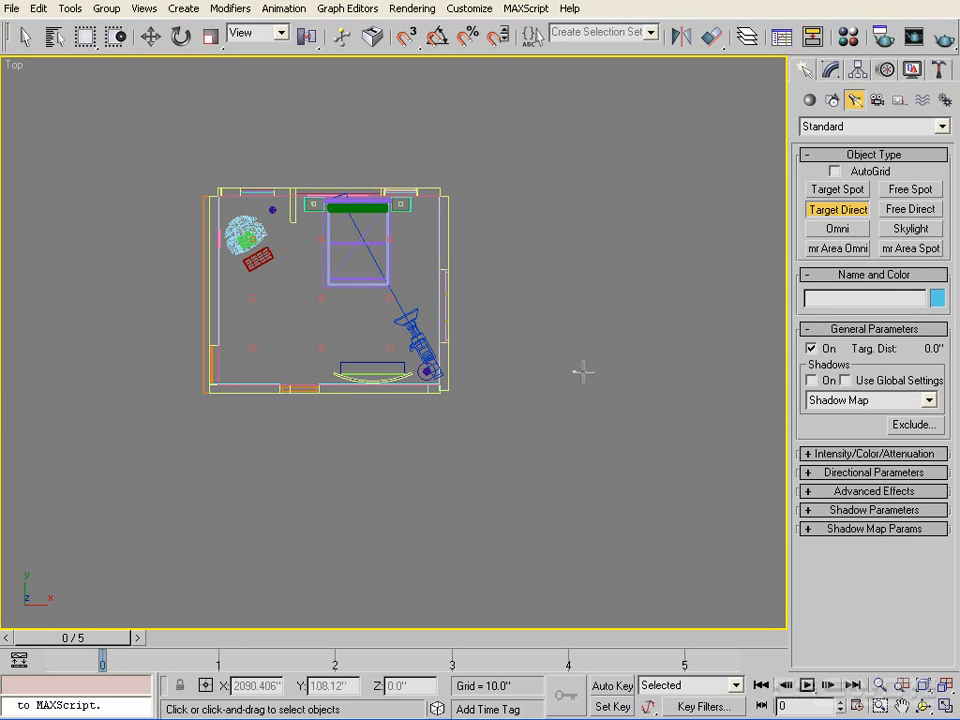
drag(570, 338, 332, 272)
key(w)
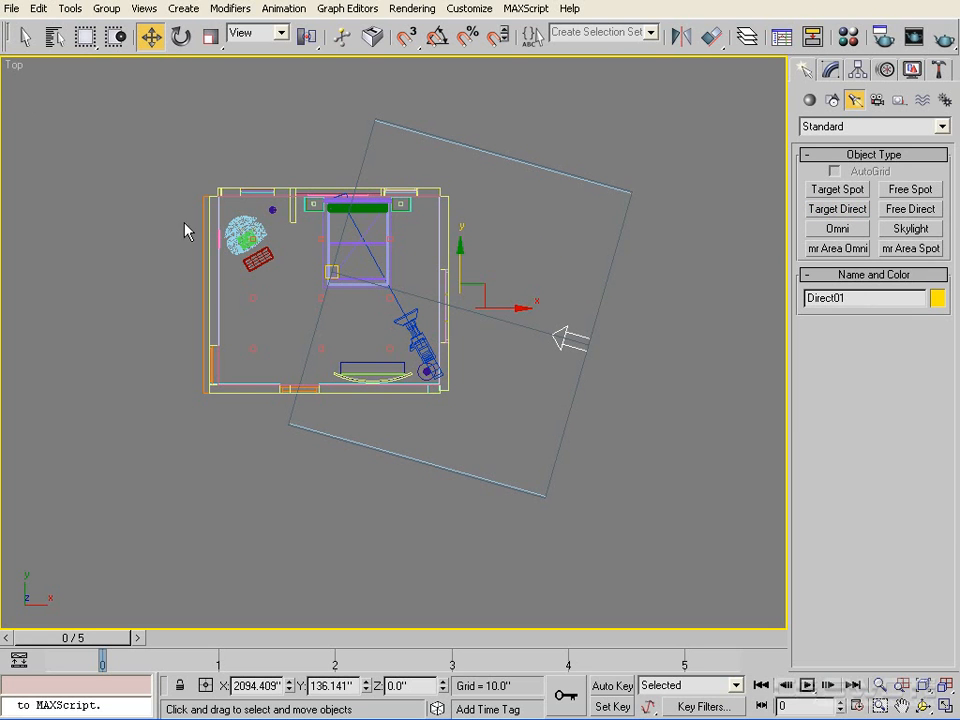
Change the viewport to look through the new Direct01 light.
key(f)
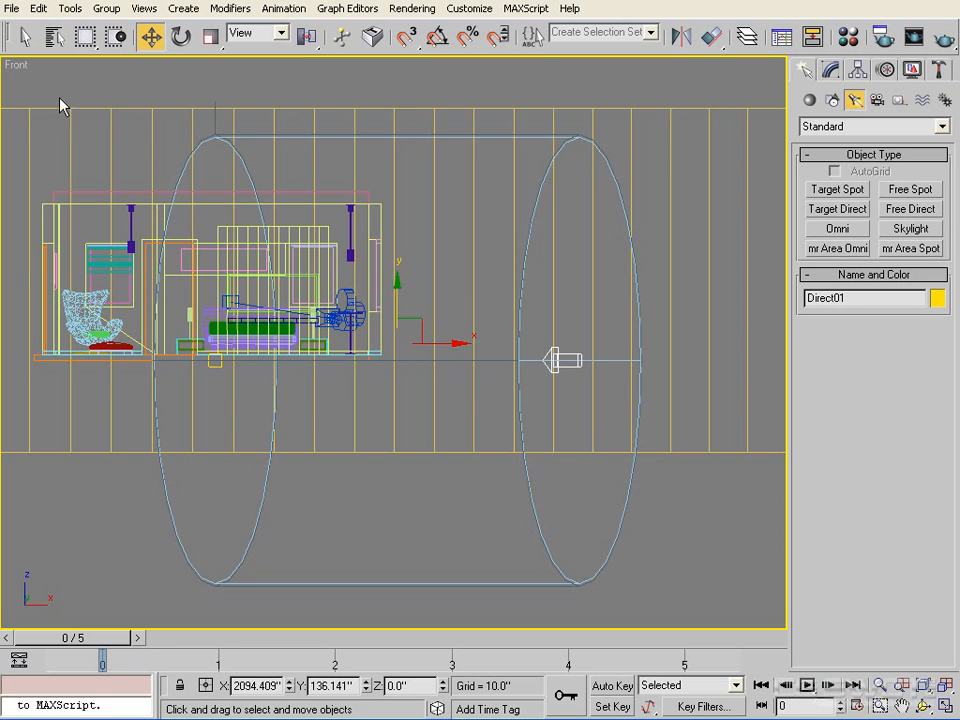
right_click(19, 66)
mouse_move(62, 79)
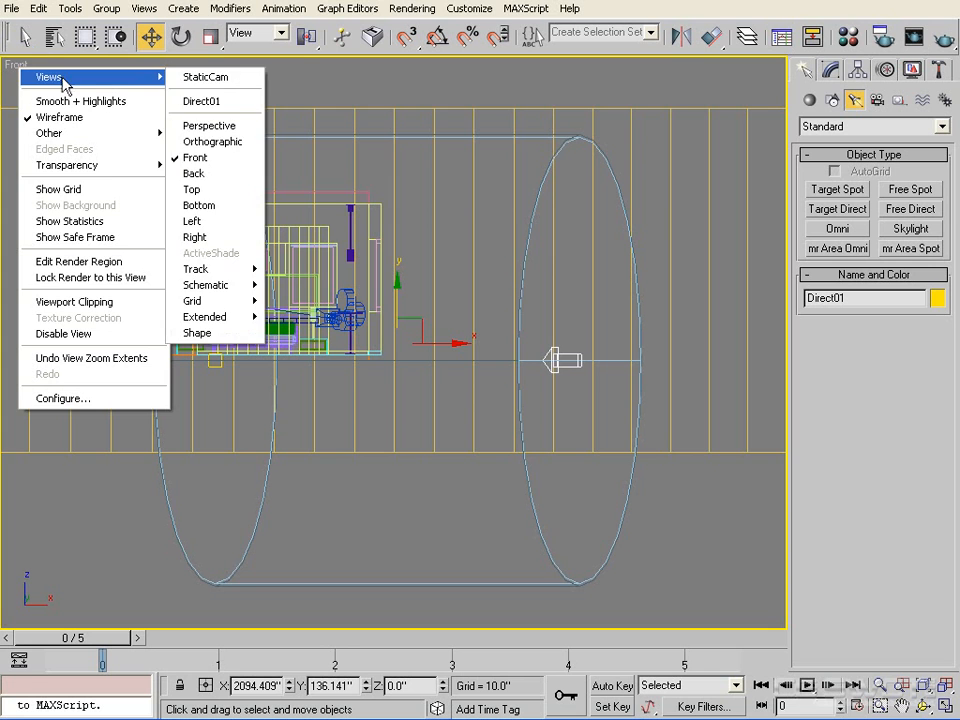
click(205, 101)
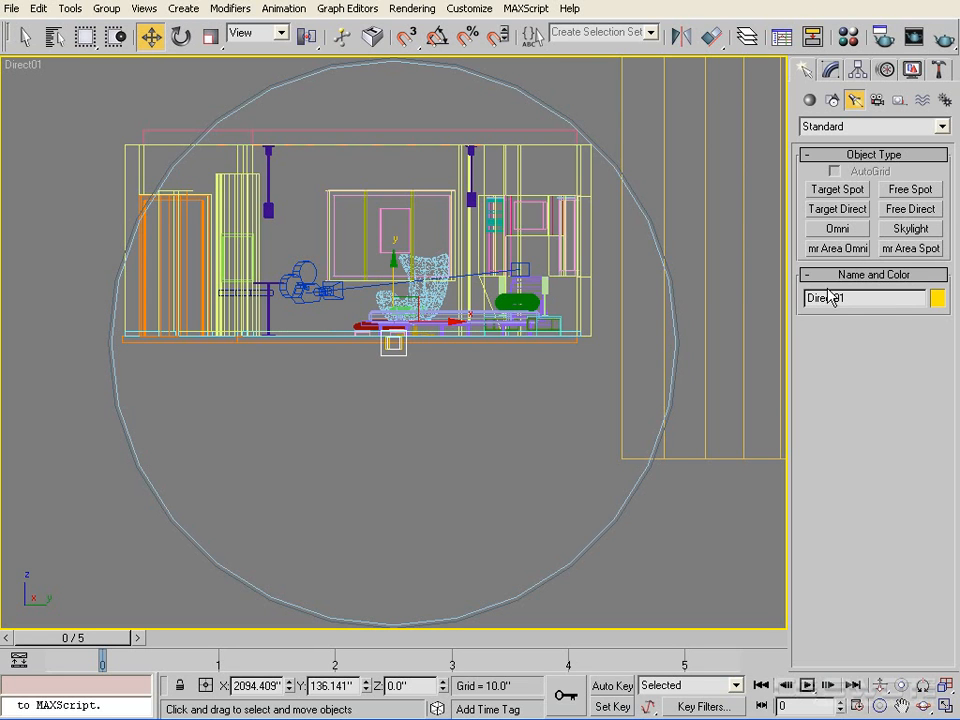
Open the directional light's modifiable parameters and rename the light as Key.
click(831, 70)
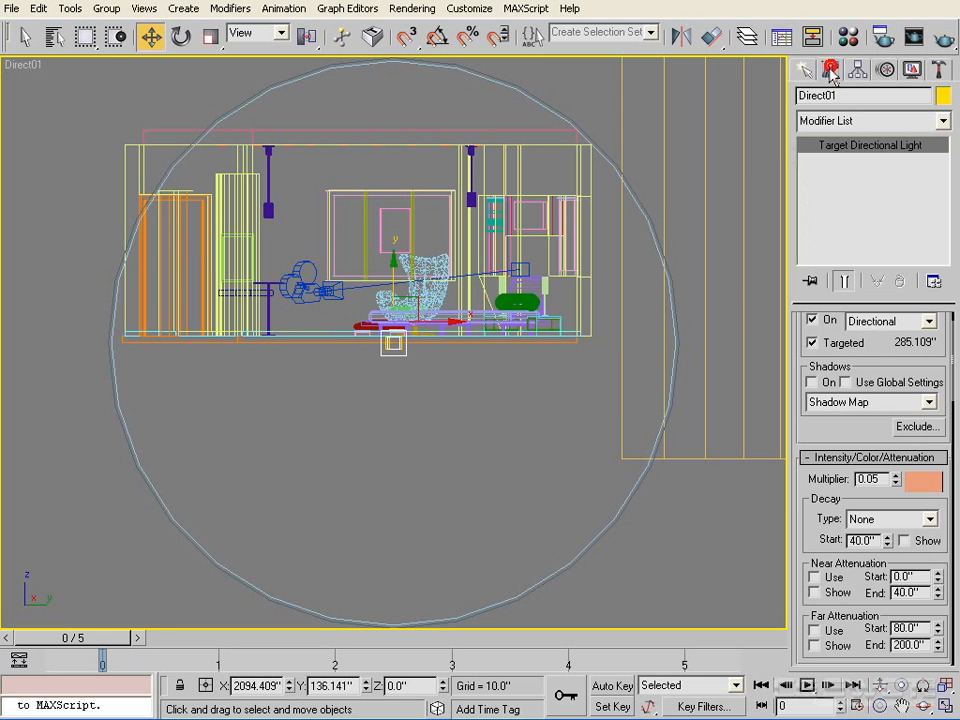
double_click(866, 95)
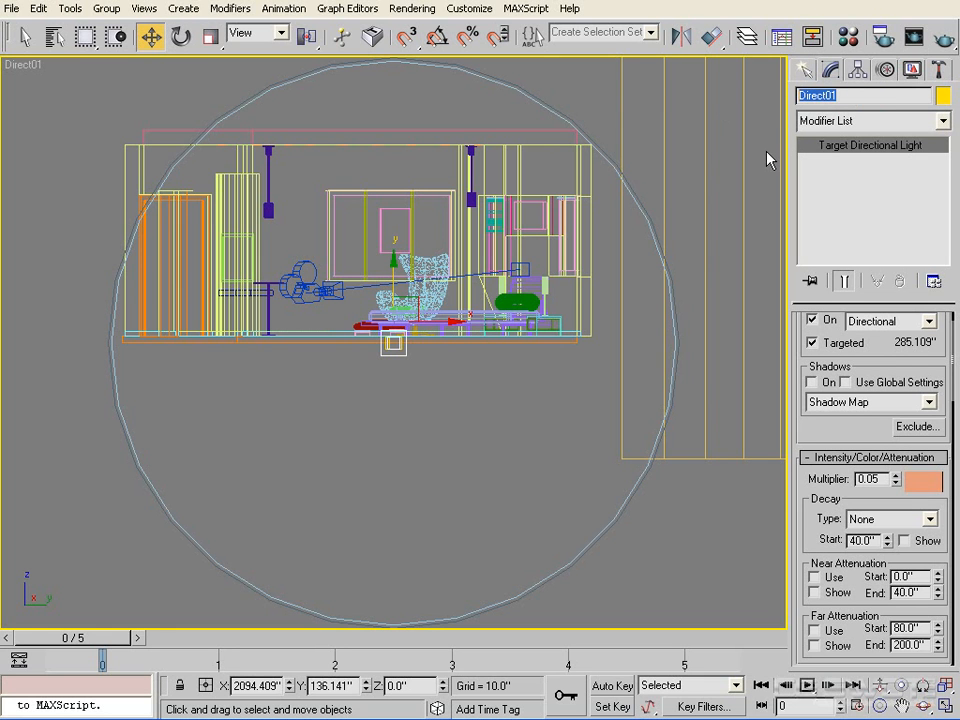
text(Key)
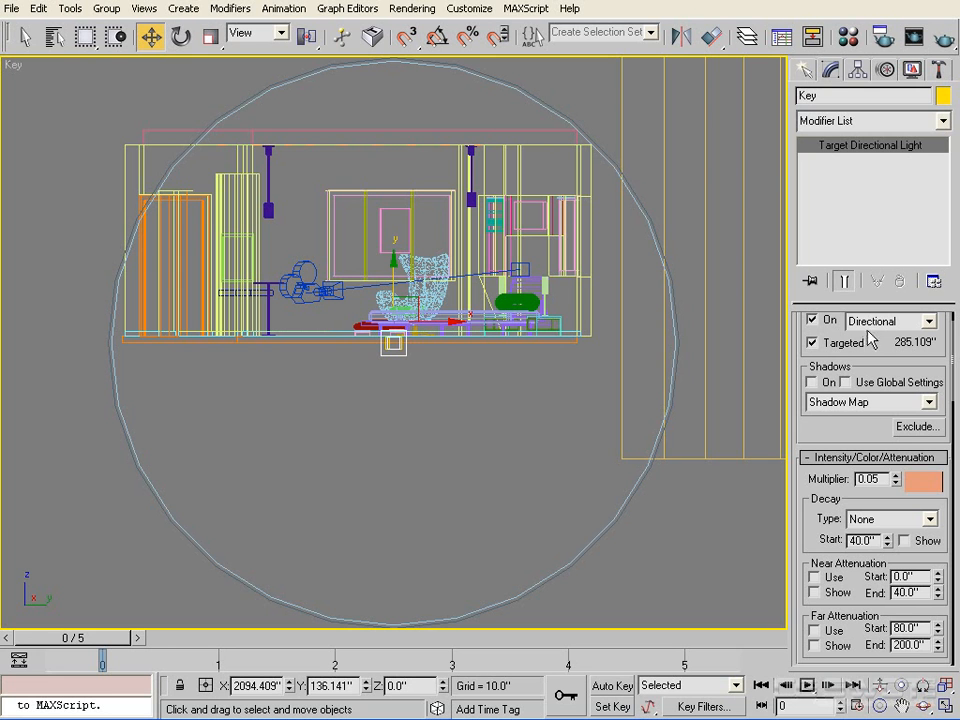
Set the Key light's colour to a warm white with red 255, green 242 and blue 227.
drag(869, 305, 869, 215)
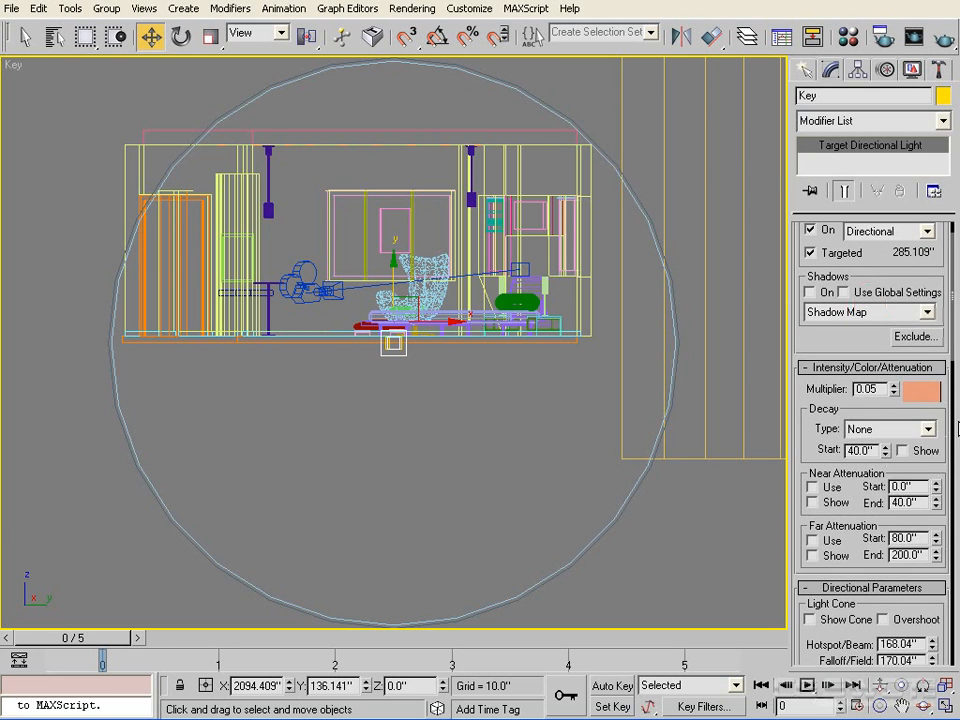
click(922, 390)
drag(606, 381, 461, 386)
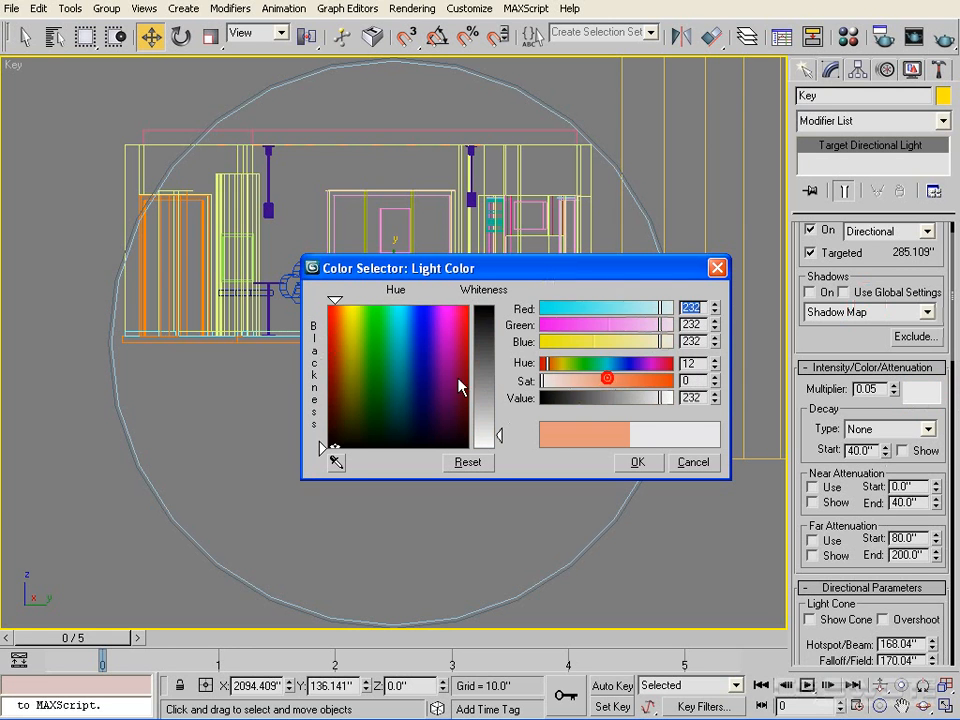
mouse_move(663, 338)
mouse_down()
mouse_move(688, 336)
mouse_move(670, 325)
mouse_move(671, 308)
mouse_move(667, 342)
mouse_move(653, 344)
mouse_move(665, 326)
mouse_up()
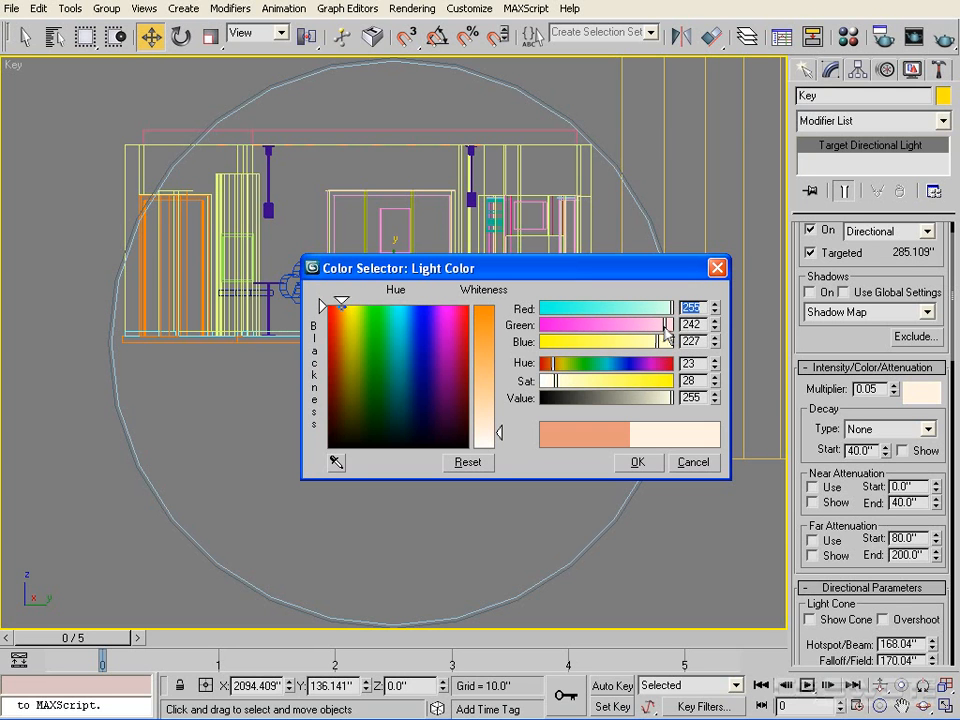
click(643, 463)
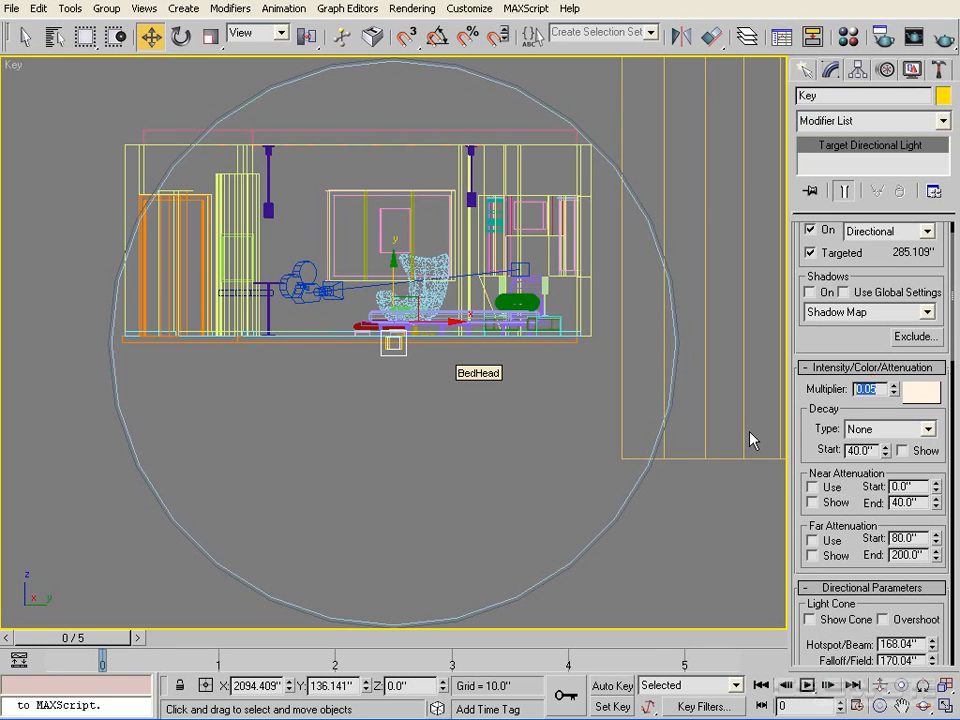
Set the Key light's intensity multiplier to 1.2 and turn on its shadows.
text(1.2)
key(Return)
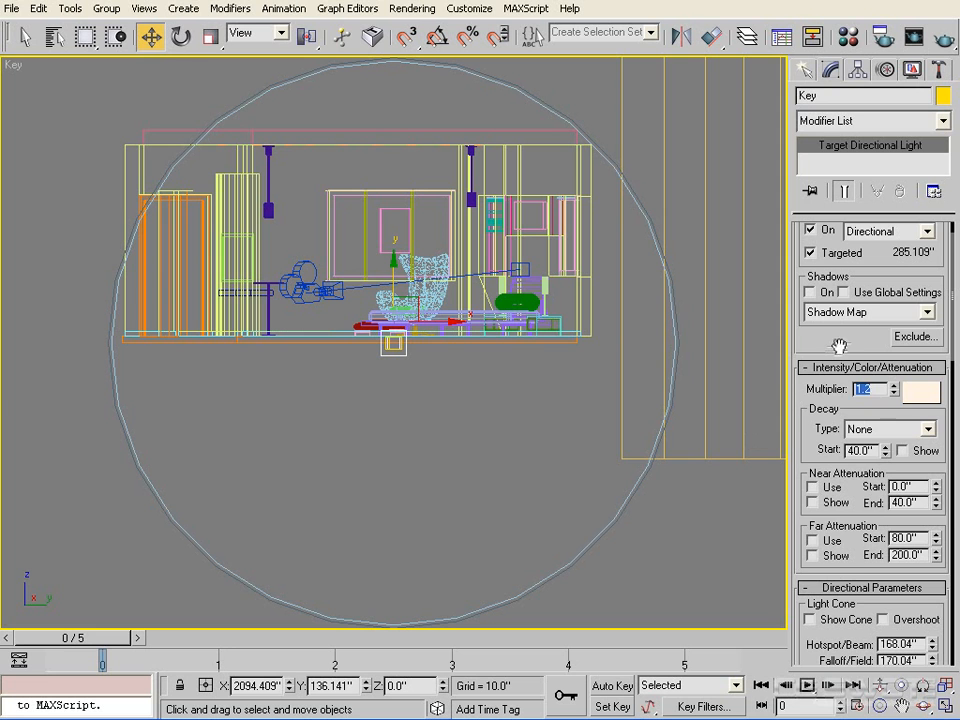
drag(839, 337, 837, 344)
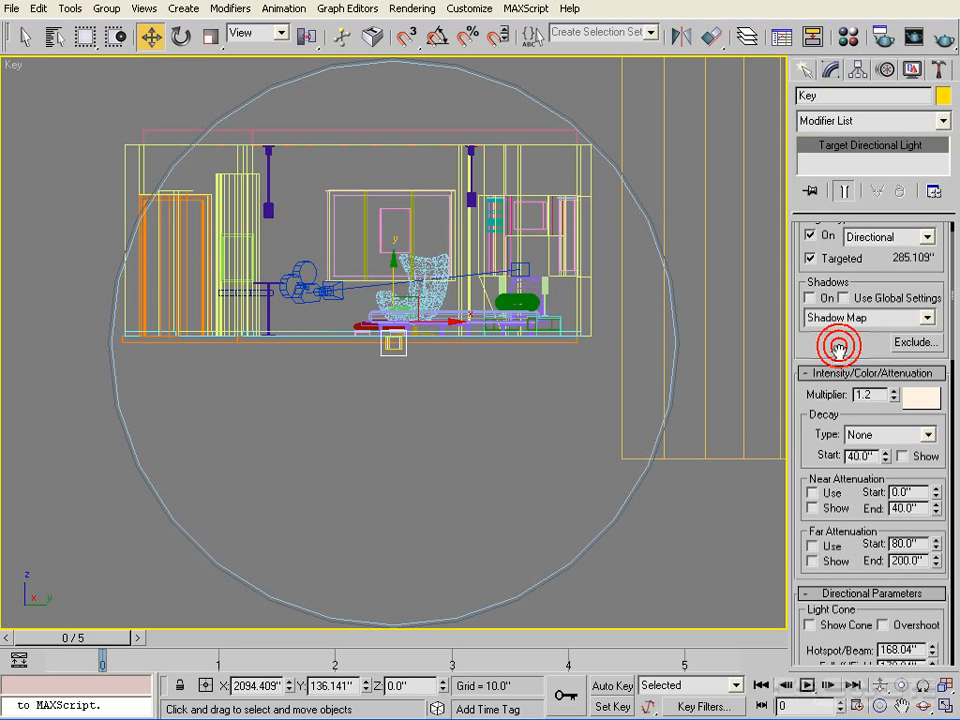
click(811, 298)
drag(843, 347, 857, 76)
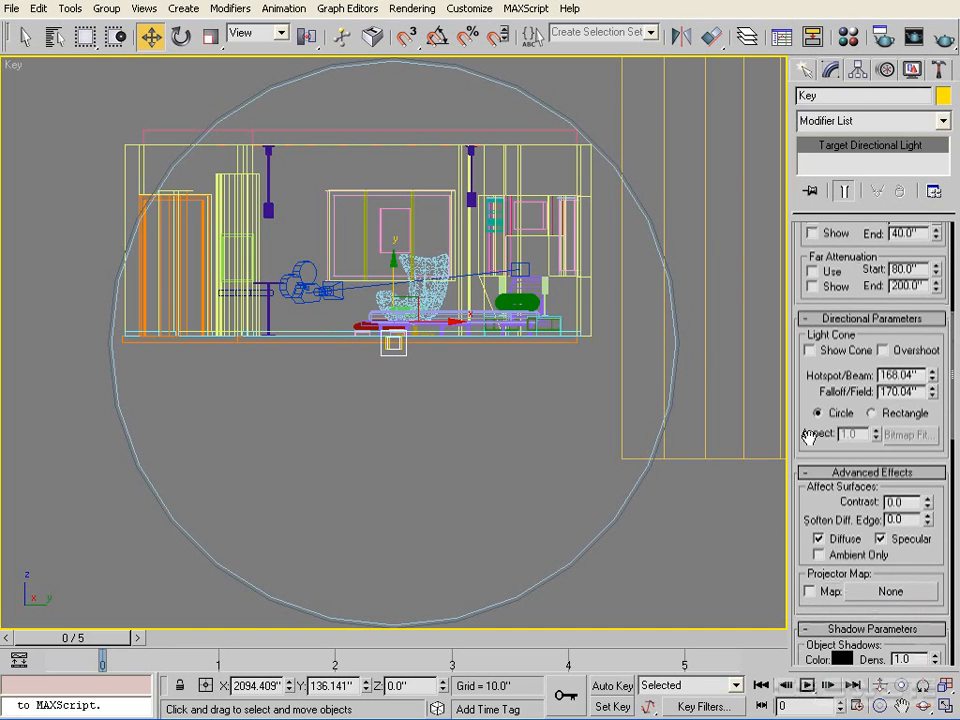
drag(817, 518, 820, 478)
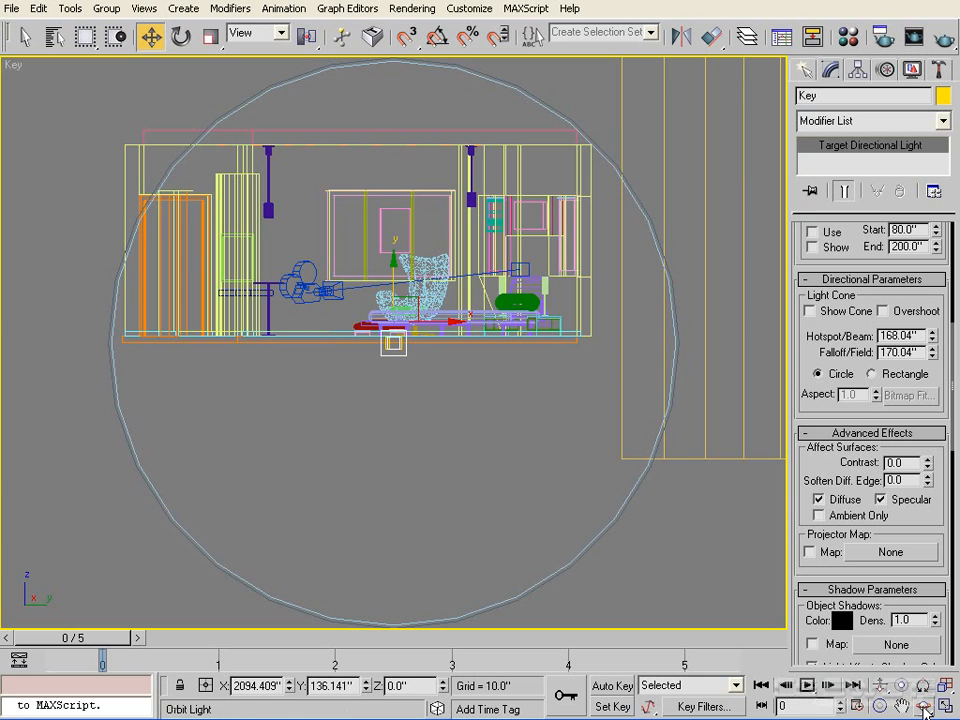
Orbit the Key light so it shines down diagonally into the room from above and outside.
click(924, 706)
drag(292, 250, 390, 377)
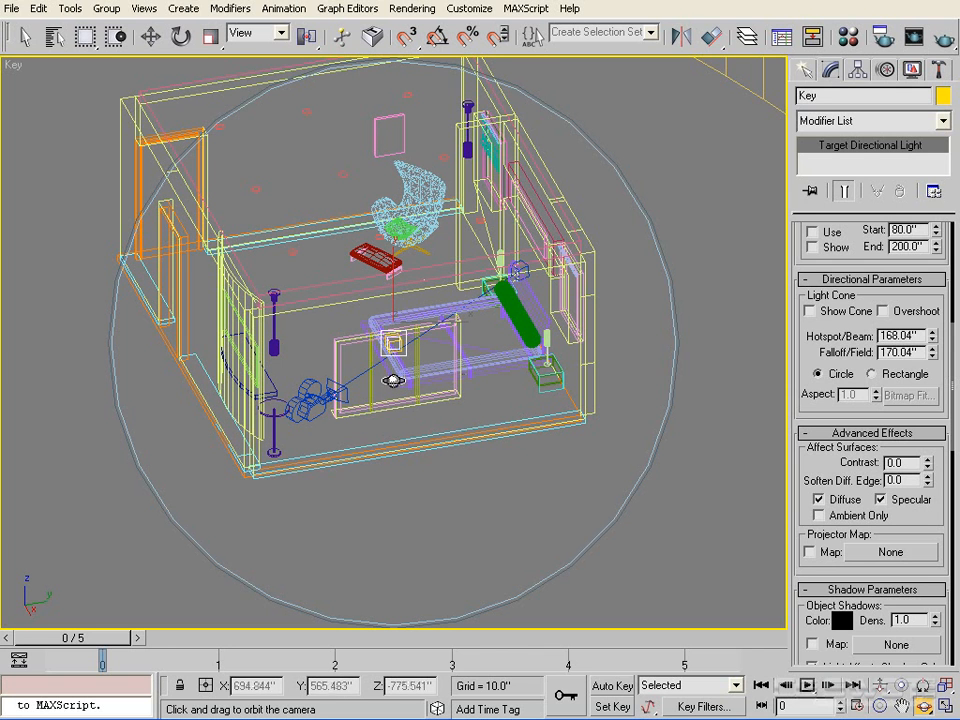
drag(392, 379, 413, 487)
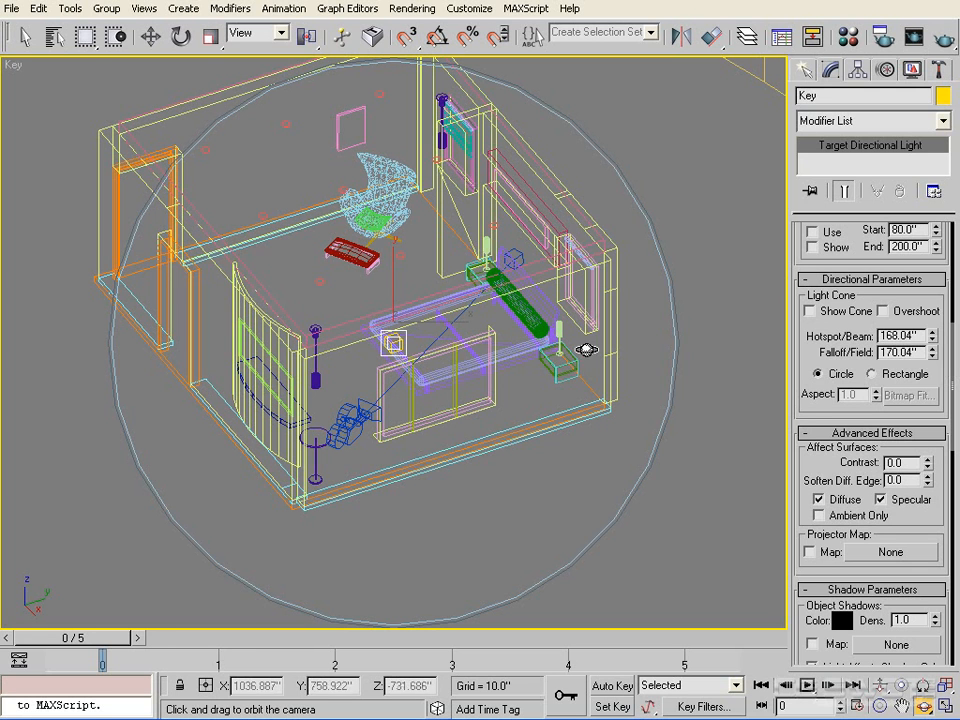
Narrow the Key light's cone around the bed area, to a hotspot of 89.941" and a falloff of 100.153".
click(900, 687)
mouse_move(429, 379)
mouse_down()
mouse_move(437, 456)
mouse_move(437, 386)
mouse_move(449, 435)
mouse_move(426, 358)
mouse_up()
click(880, 705)
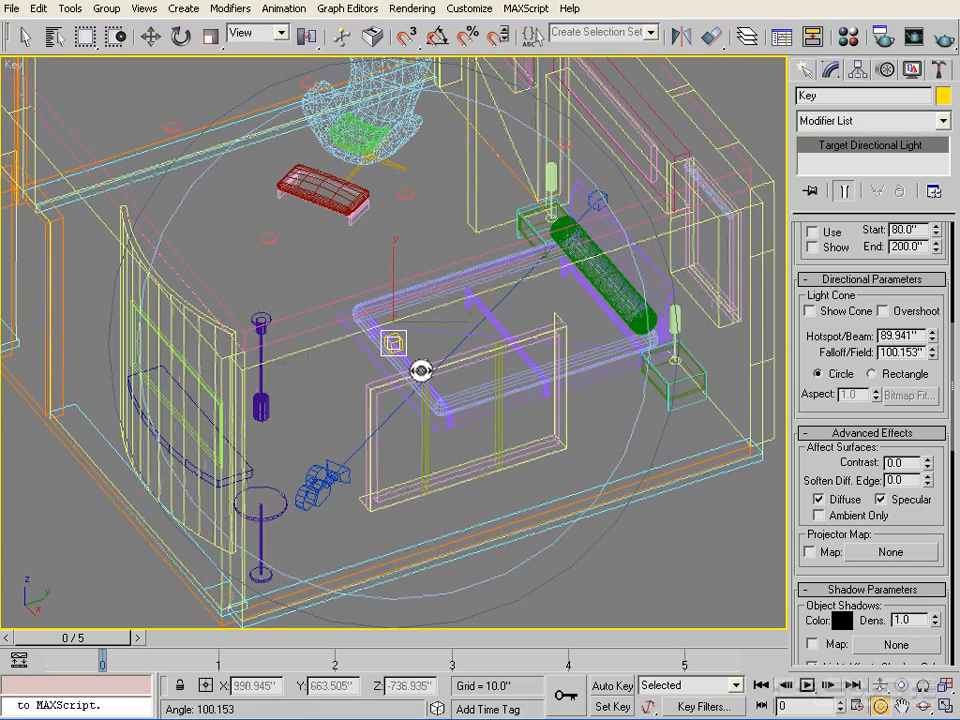
key(w)
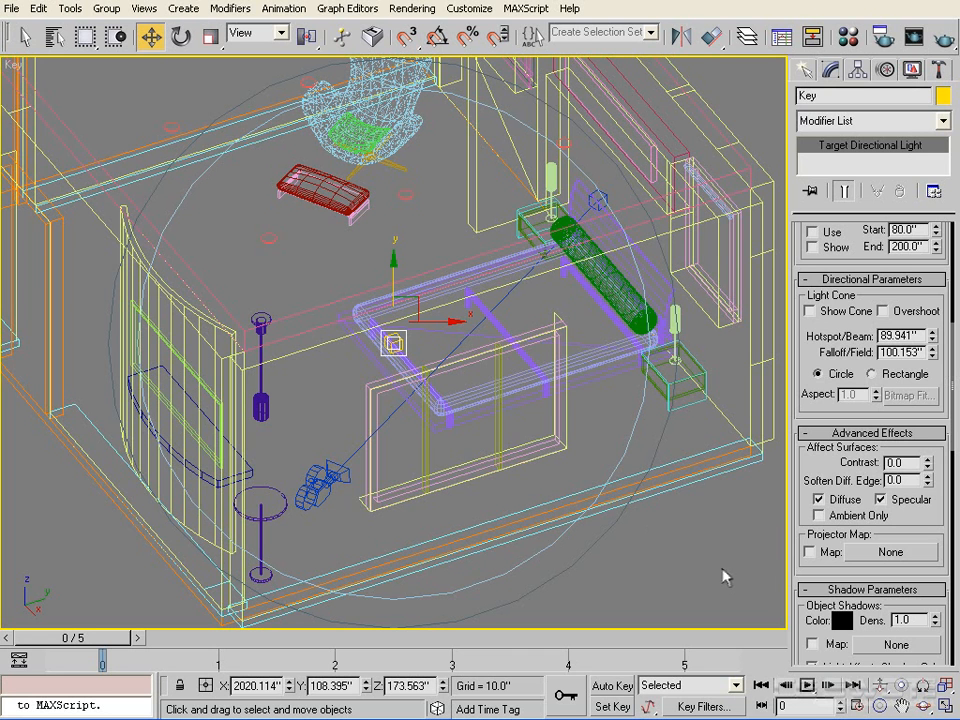
Set the Key light's shadow map size to 3072 and its sample range to 20.
drag(936, 542, 915, 172)
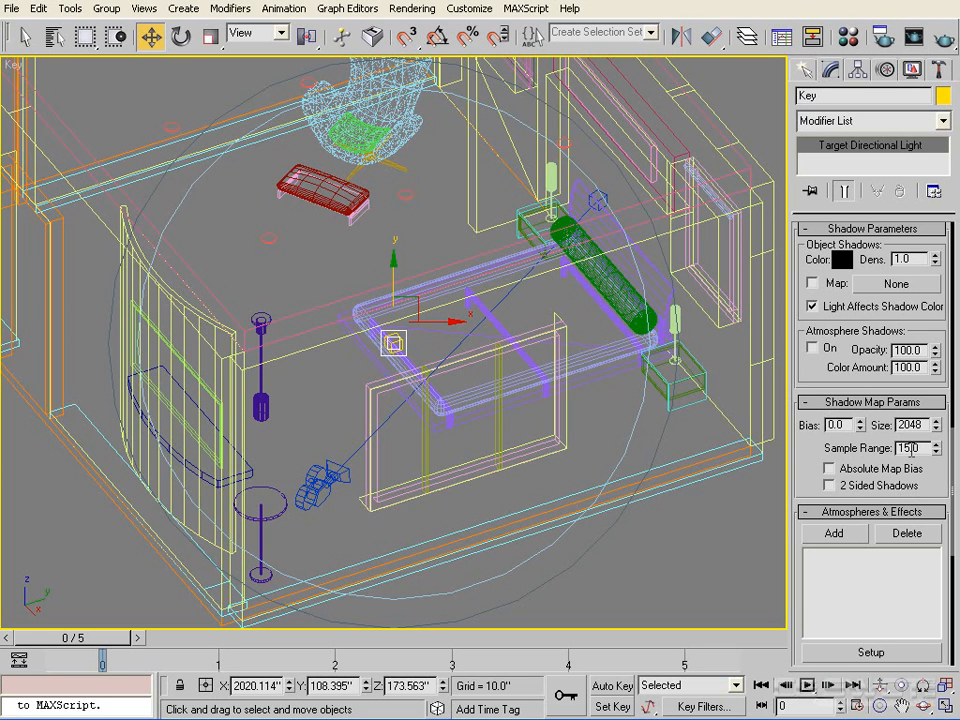
double_click(921, 426)
text(3072)
click(902, 486)
click(855, 485)
drag(919, 450, 851, 446)
text(20)
key(Return)
Switch the viewport to the StaticCam camera and render a test frame of the Key light.
drag(801, 263, 810, 595)
drag(810, 308, 824, 639)
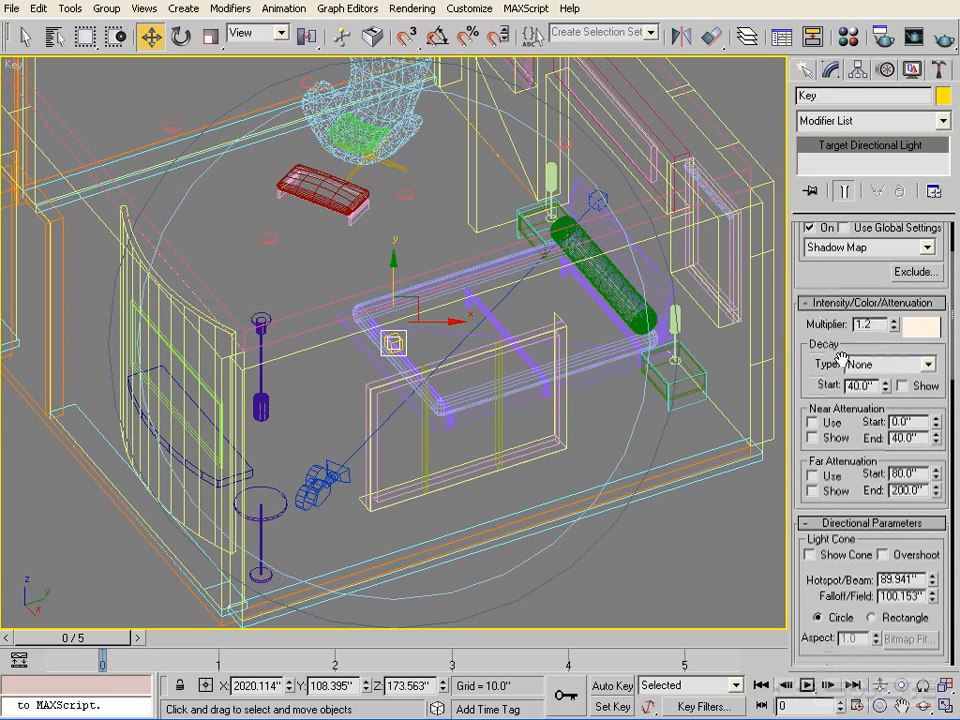
drag(812, 330, 817, 469)
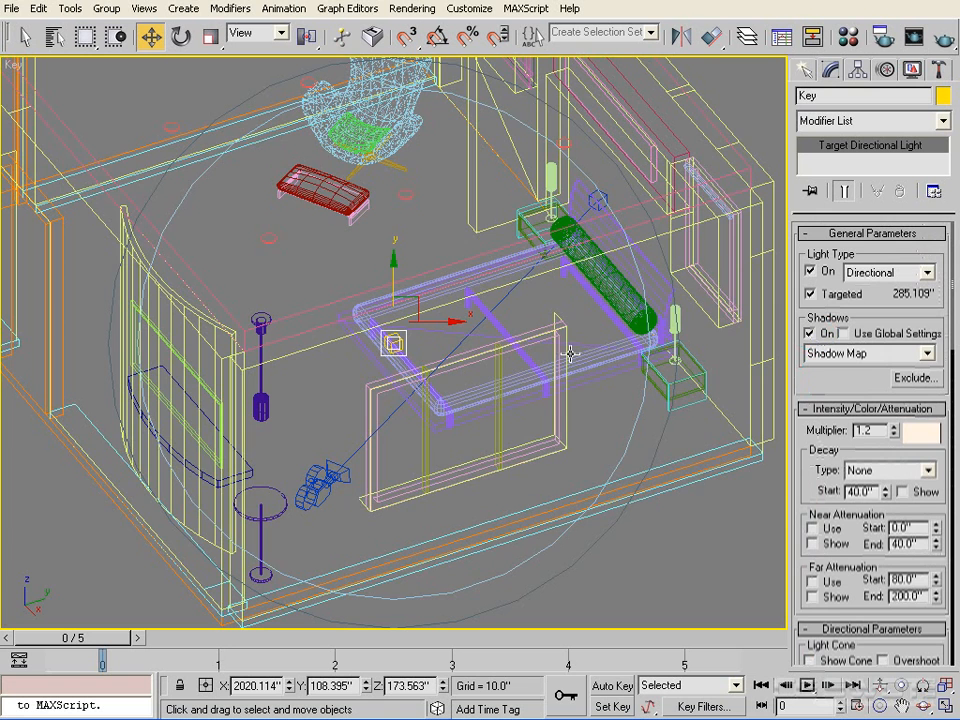
key(c)
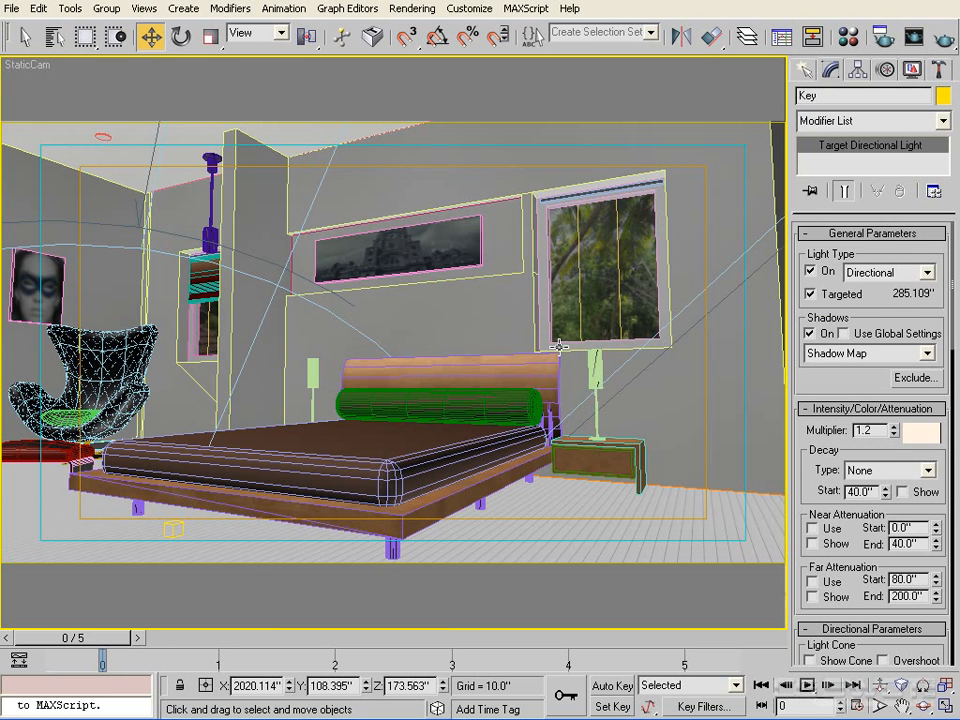
click(944, 37)
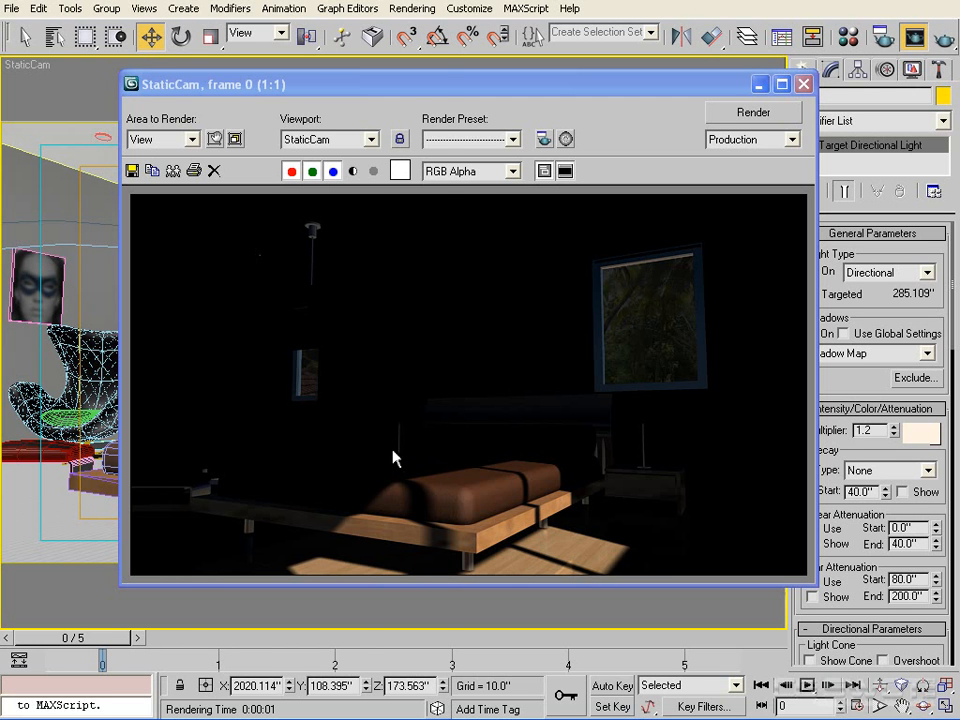
Open the Material Editor, close the rendered frame and select the bed legs.
key(m)
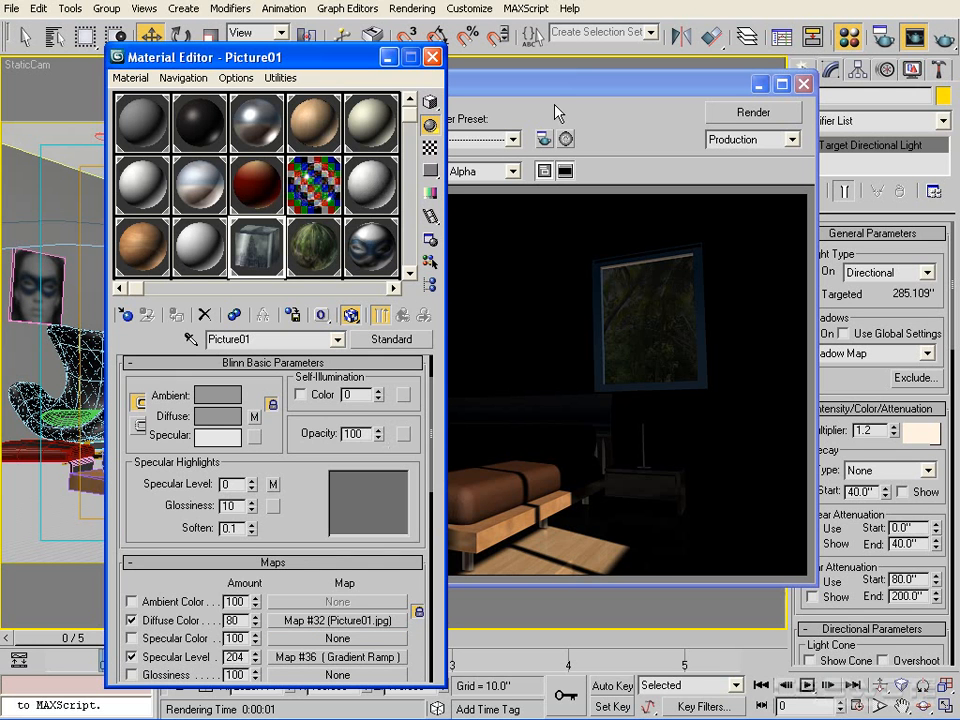
click(803, 84)
drag(364, 60, 635, 56)
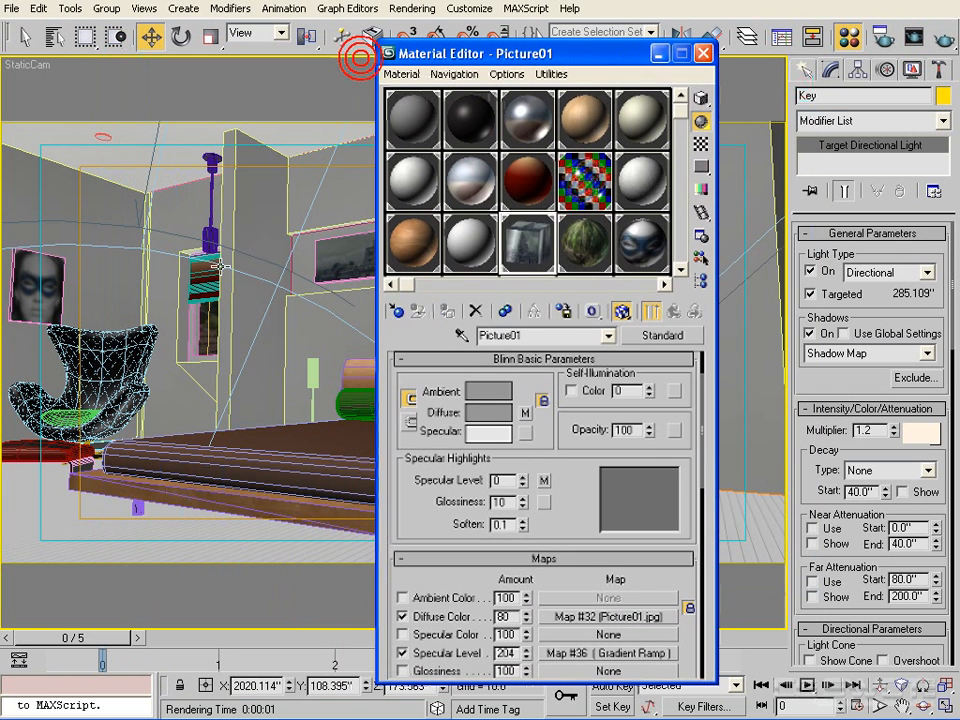
click(137, 509)
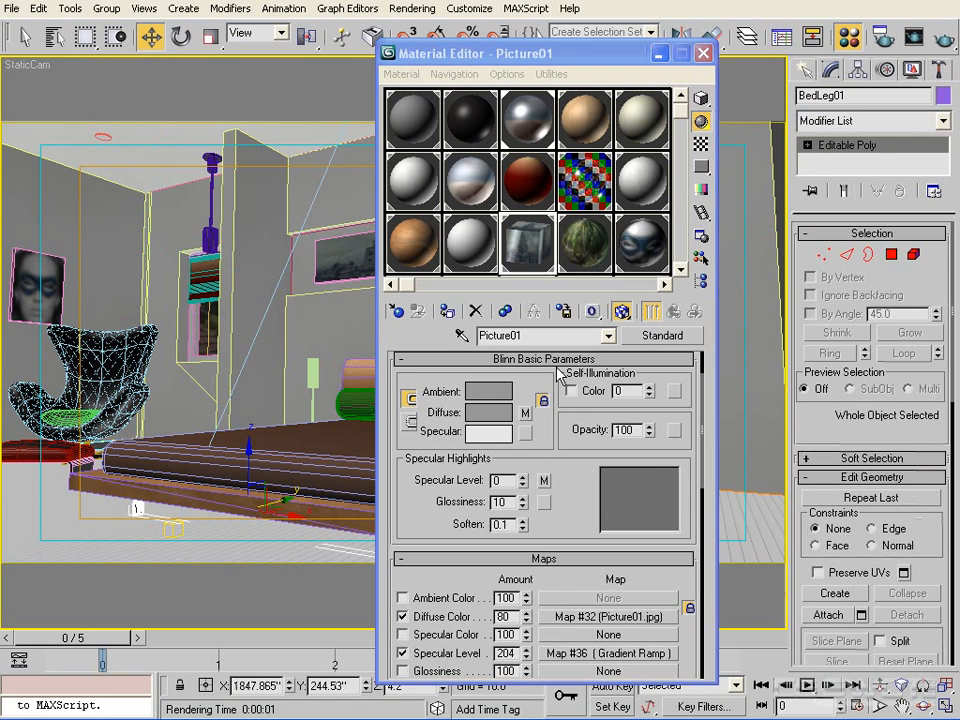
Set the reflection map amount of the Silver material to 20.
click(537, 130)
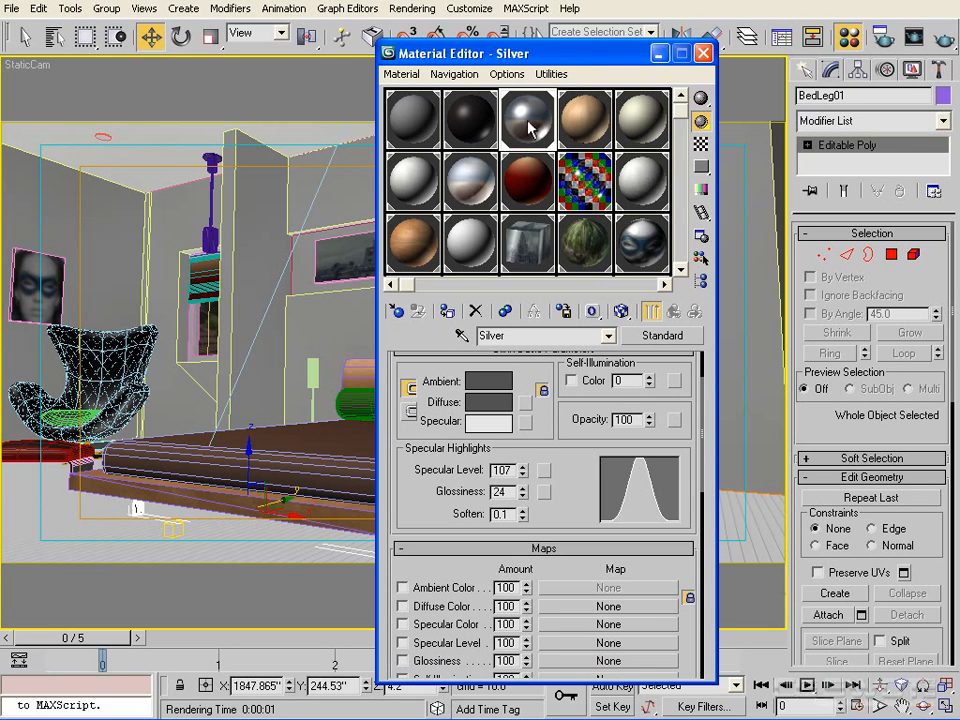
scroll(566, 561, down, 5)
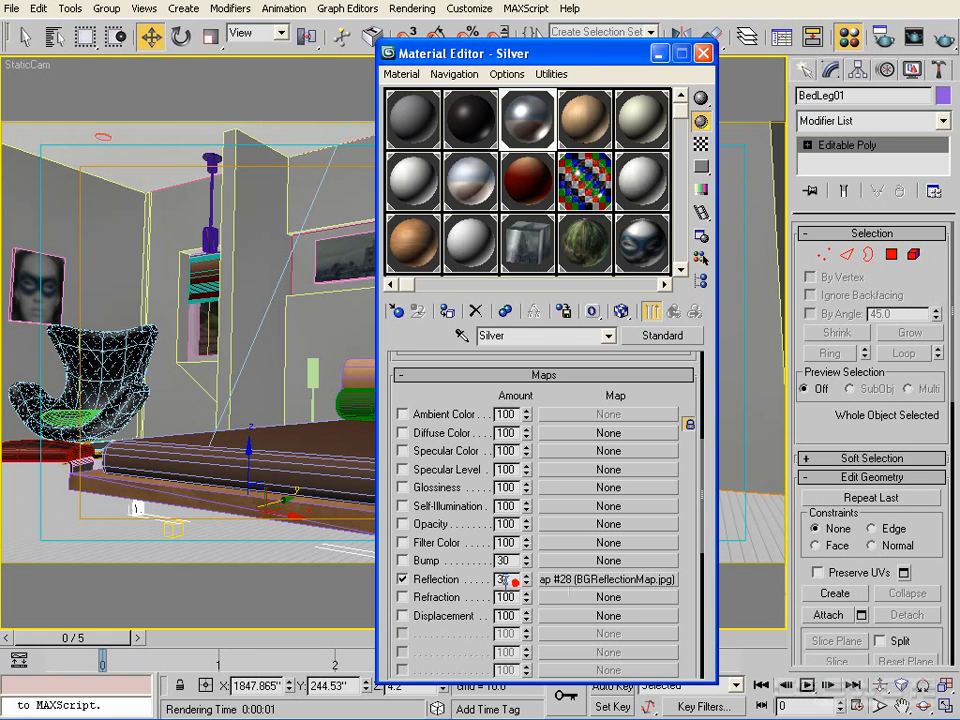
double_click(508, 580)
text(20)
key(Return)
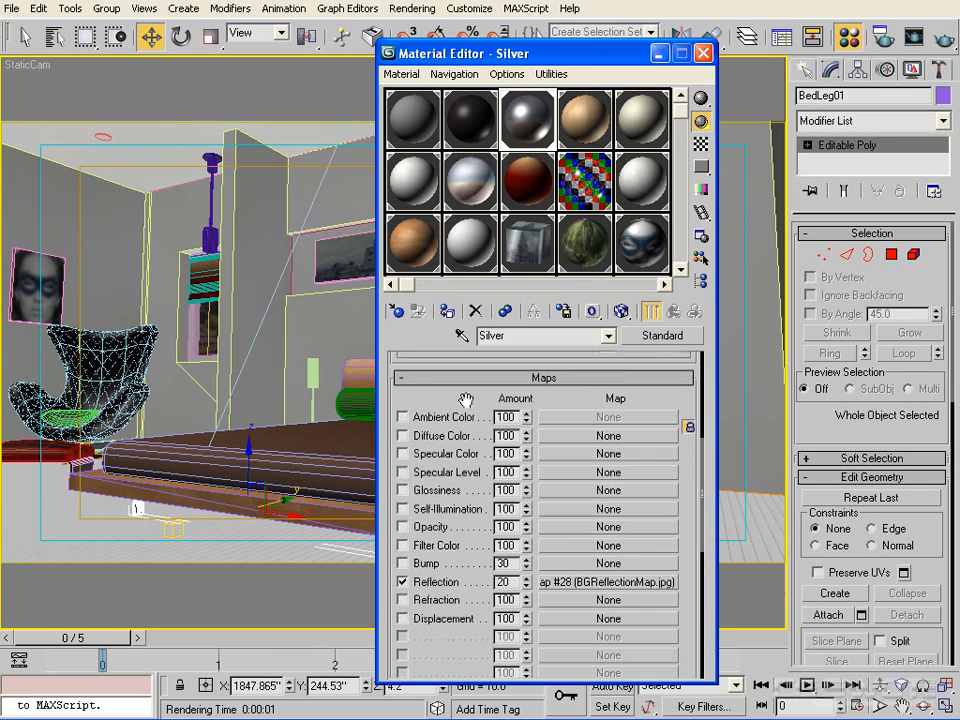
drag(466, 400, 469, 605)
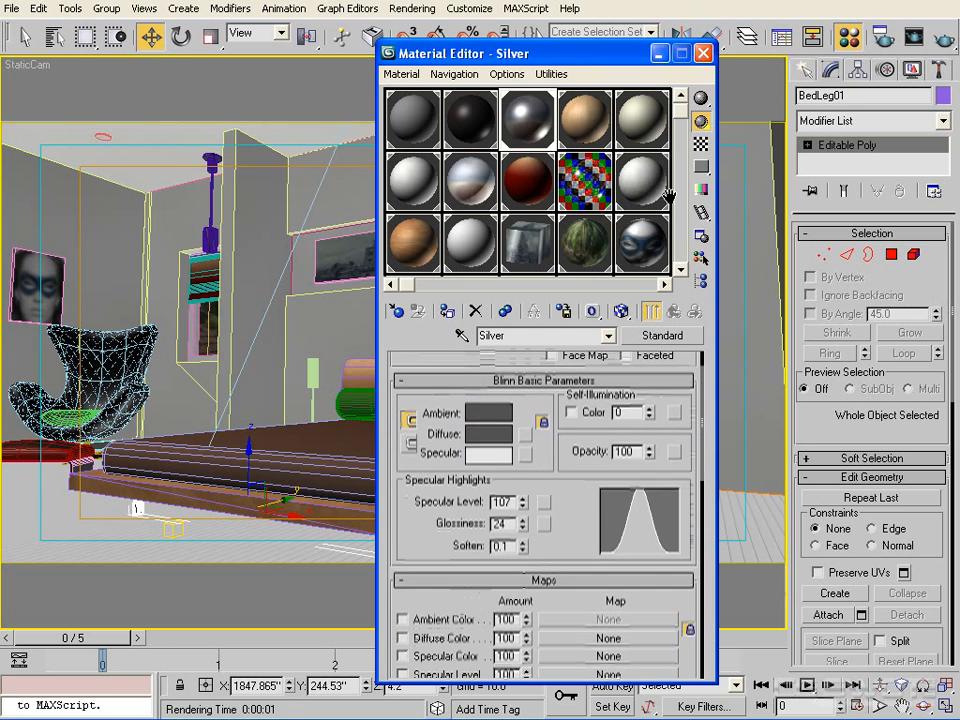
Set the reflection map amount of the WindowFrames material to 20.
click(466, 184)
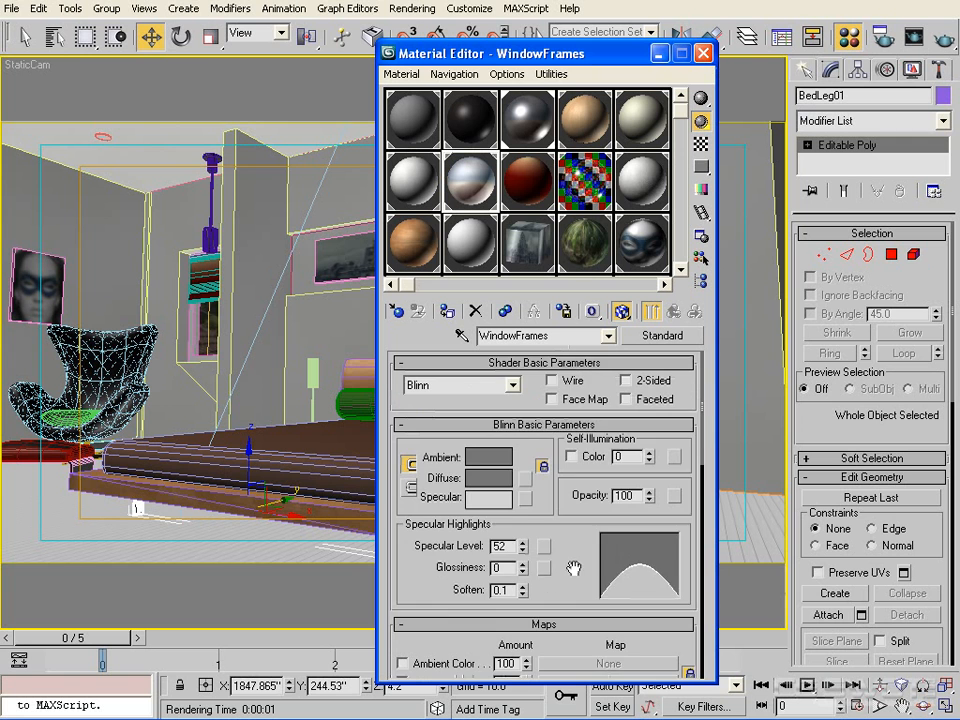
drag(574, 566, 589, 326)
double_click(510, 589)
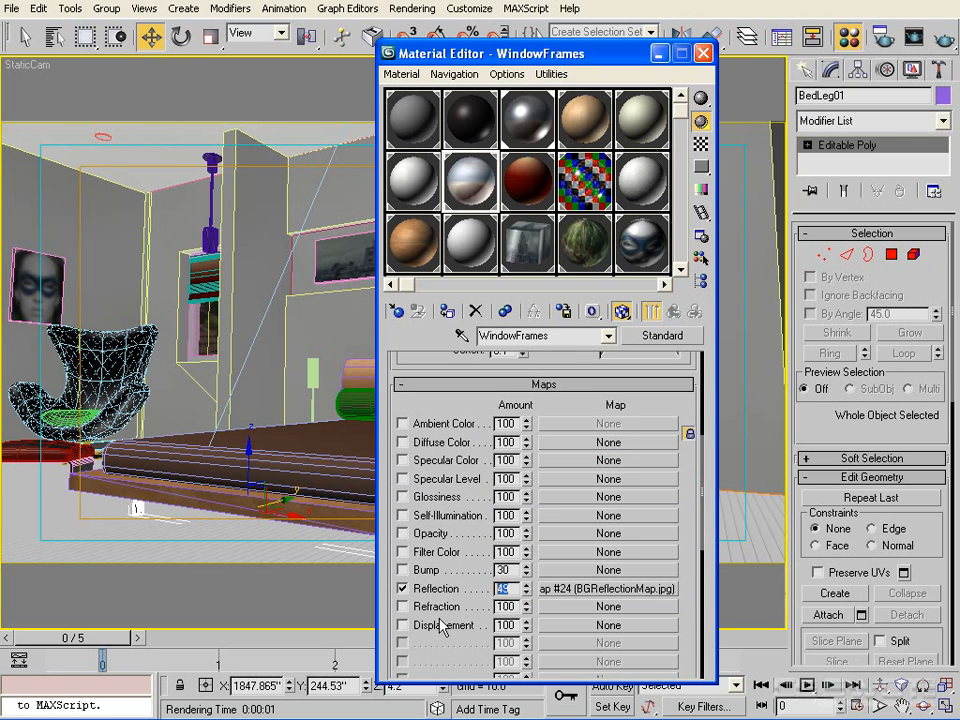
text(20)
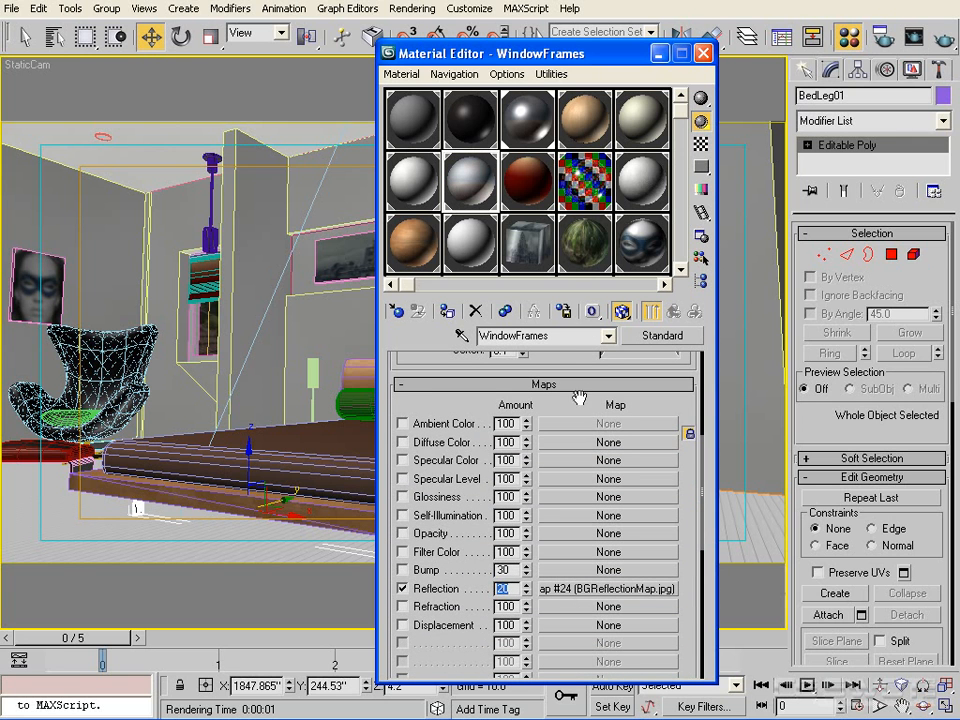
Raise the glossiness of the WindowFrames material to 17.
drag(604, 406, 632, 636)
drag(583, 550, 584, 568)
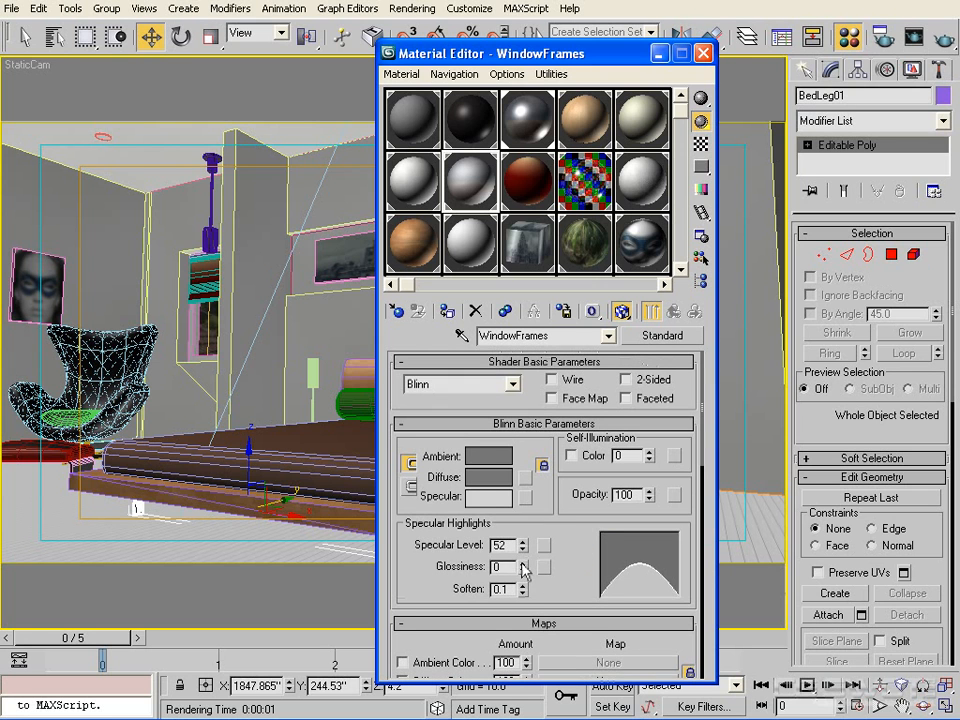
drag(521, 566, 521, 543)
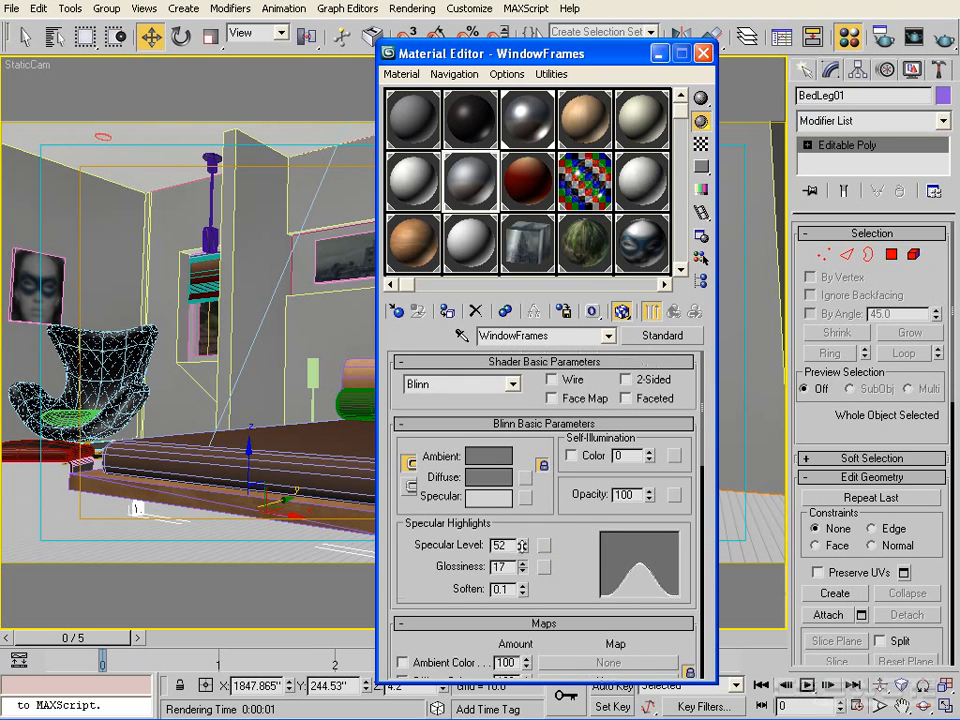
Close the Material Editor, render the StaticCam view again to check the toned-down reflections, and close the frame.
click(703, 52)
click(942, 38)
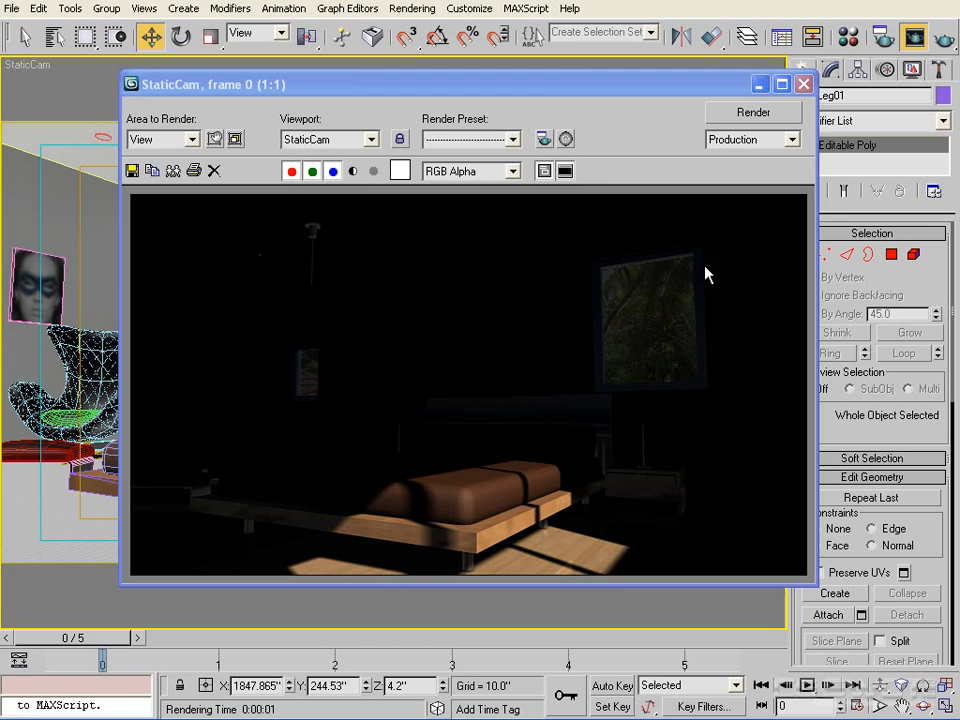
click(803, 85)
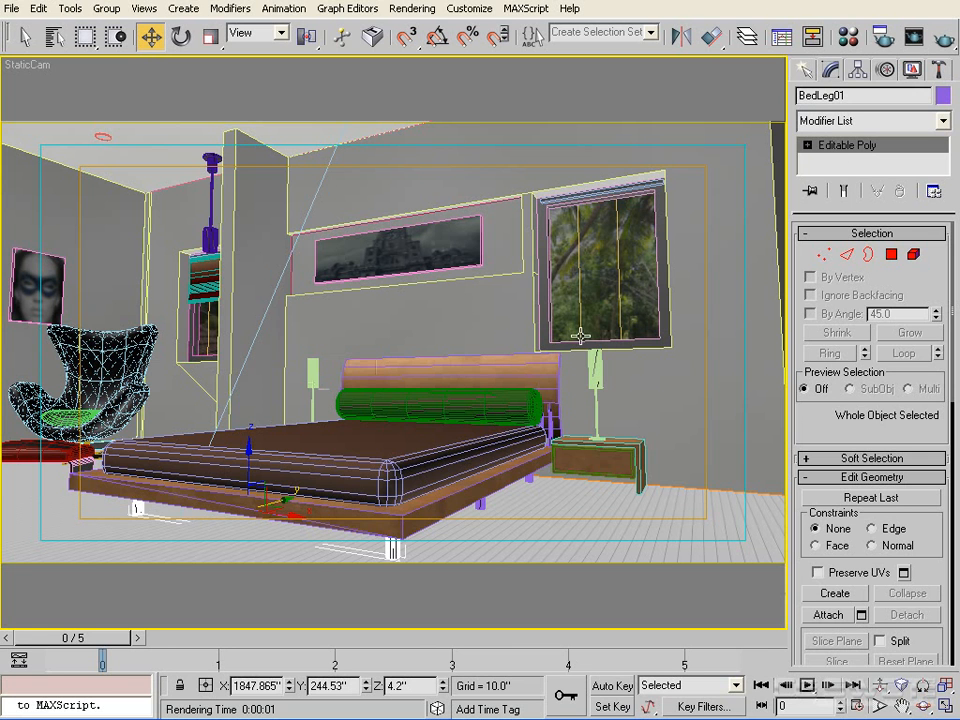
Create a standard Free Direct light in the front view, near the middle of the room above the bed.
key(f)
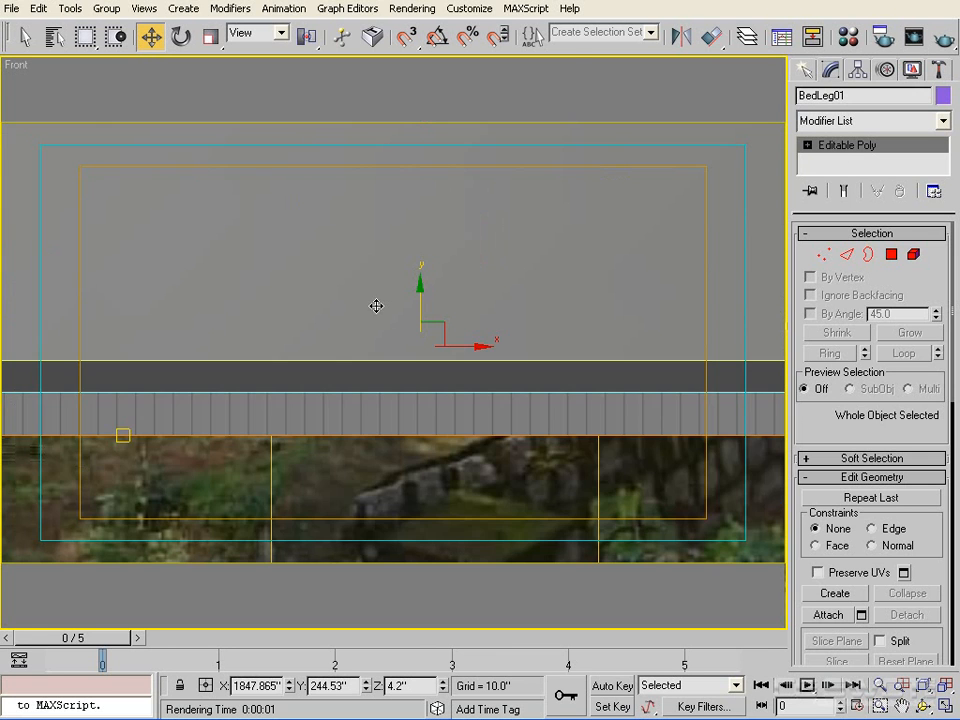
middle_drag(386, 304, 390, 303)
scroll(390, 303, down, 6)
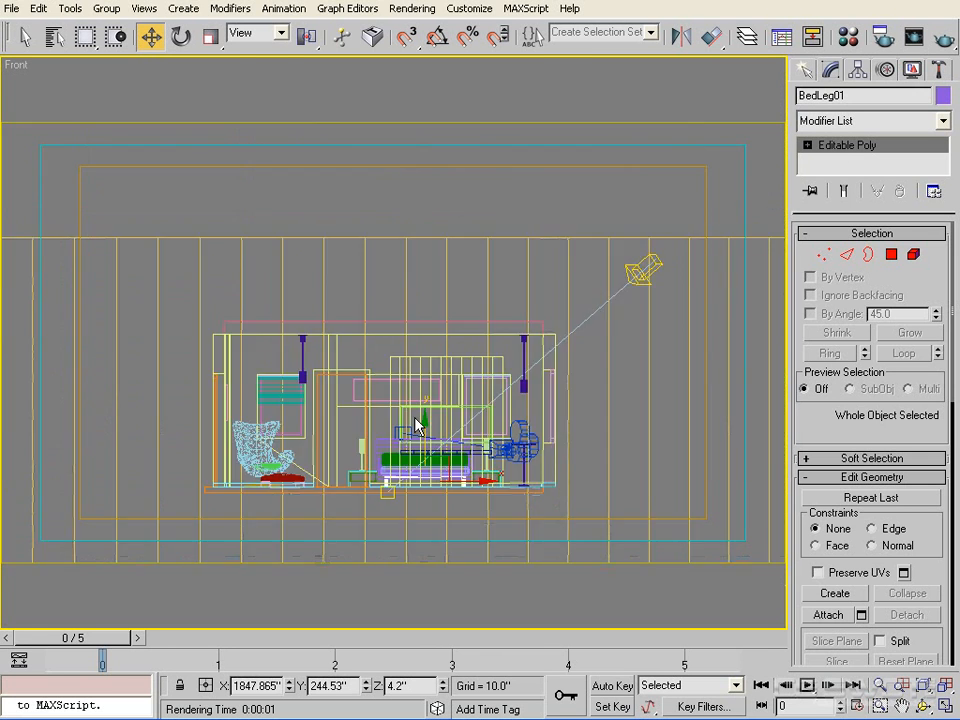
scroll(413, 409, down, 1)
middle_drag(413, 409, 468, 376)
scroll(407, 377, up, 2)
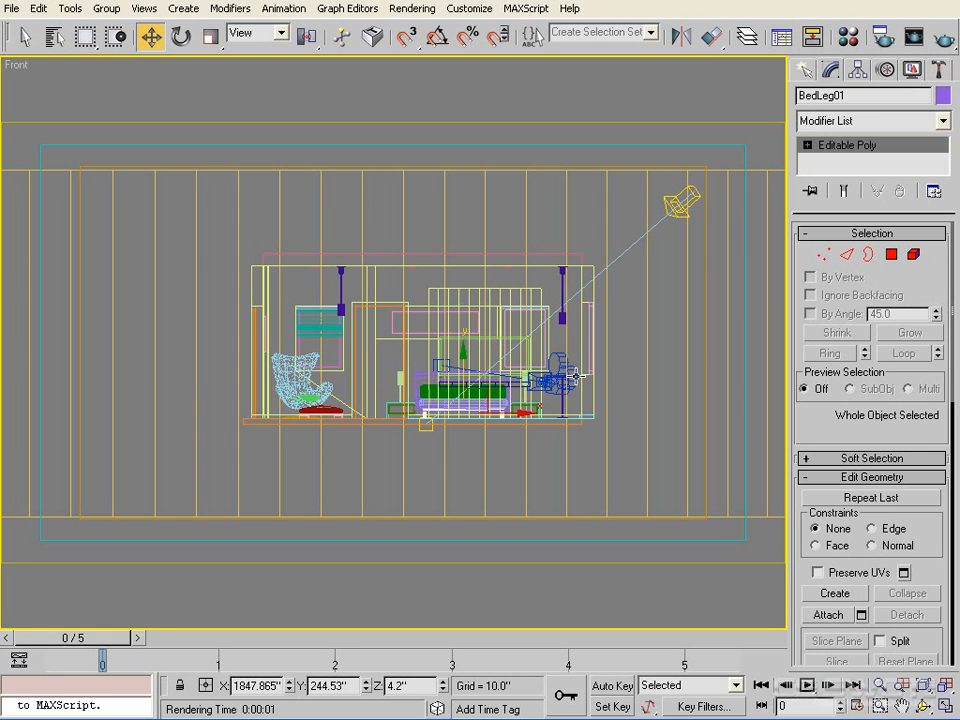
click(806, 70)
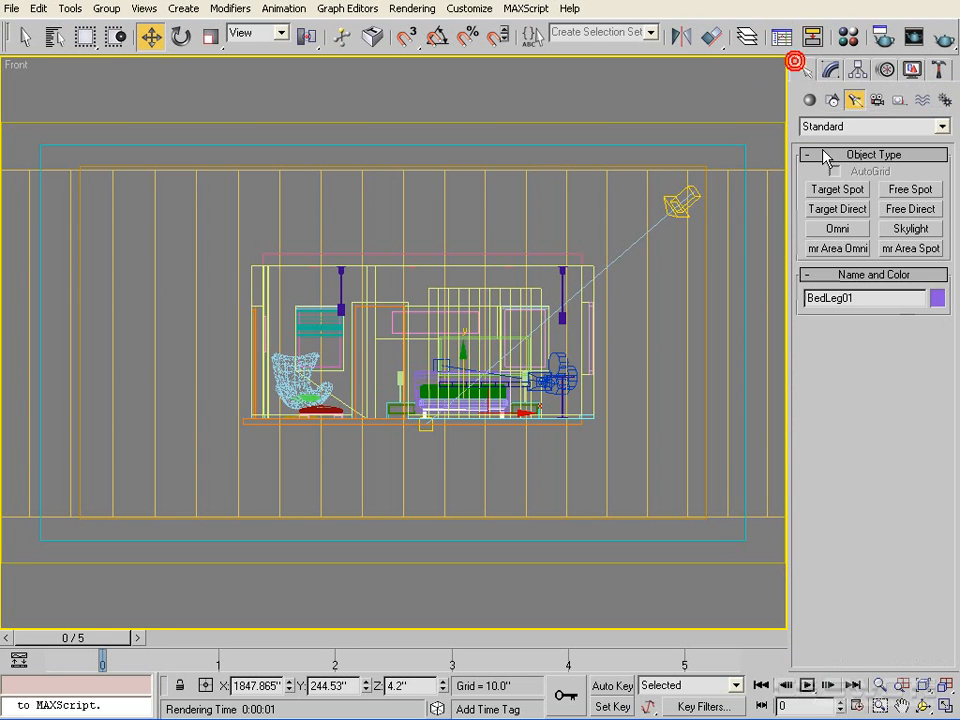
click(912, 210)
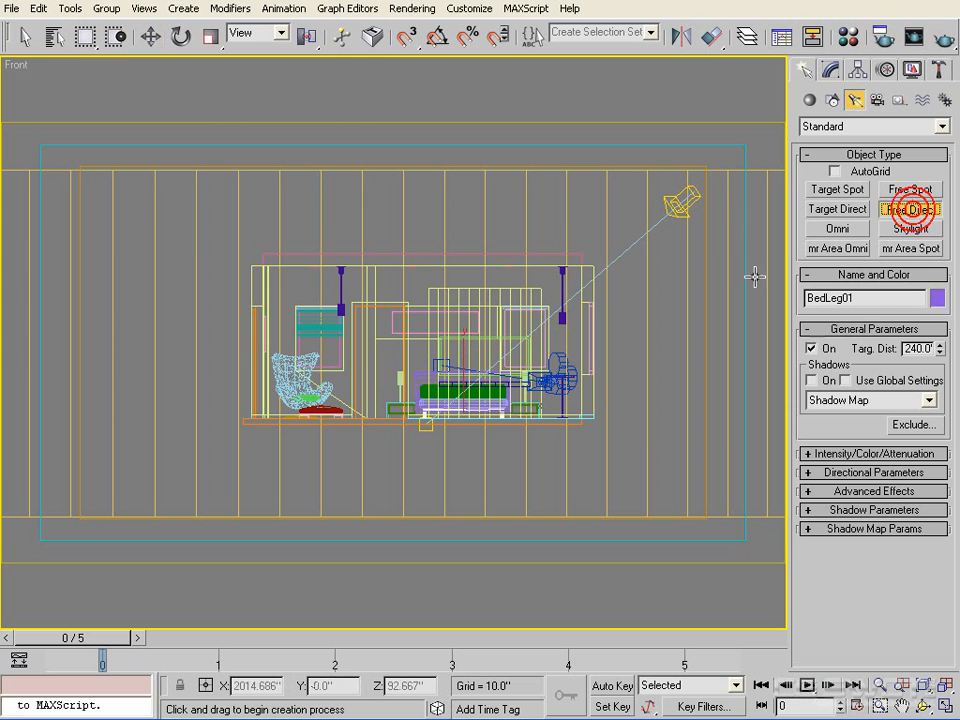
click(430, 346)
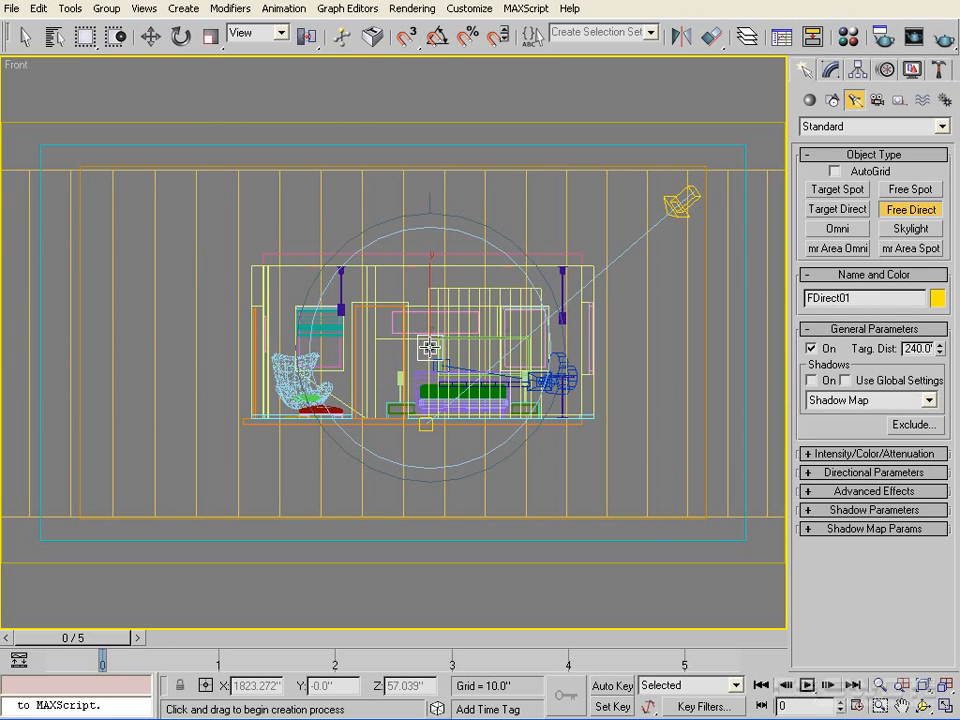
Examine the new free directional light's placement and direction relative to the room from the top and left views.
key(t)
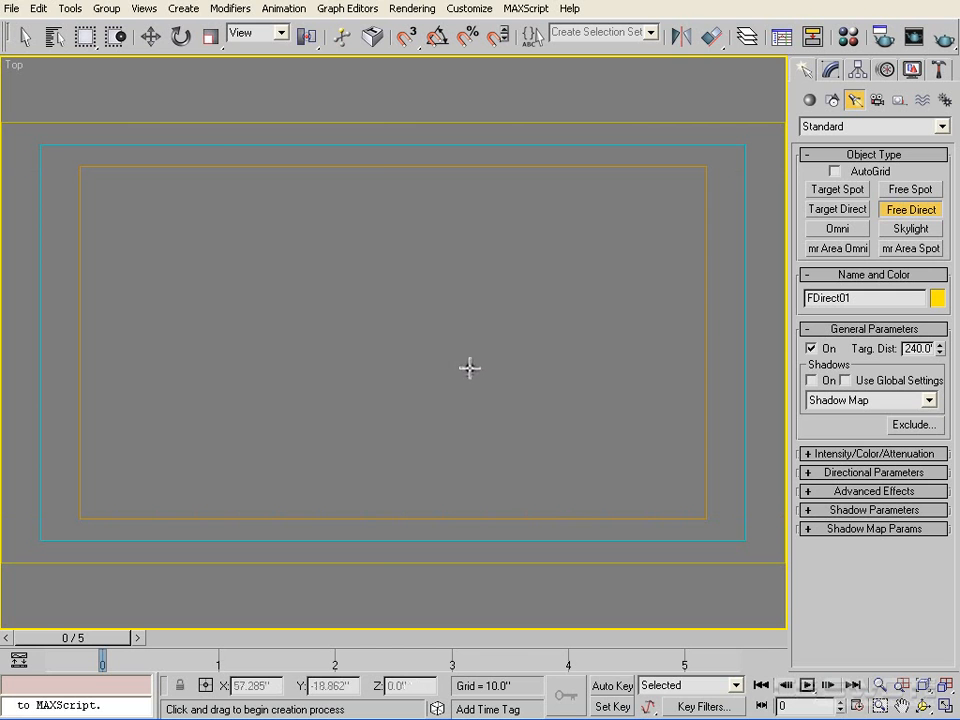
scroll(470, 368, down, 8)
scroll(450, 355, up, 3)
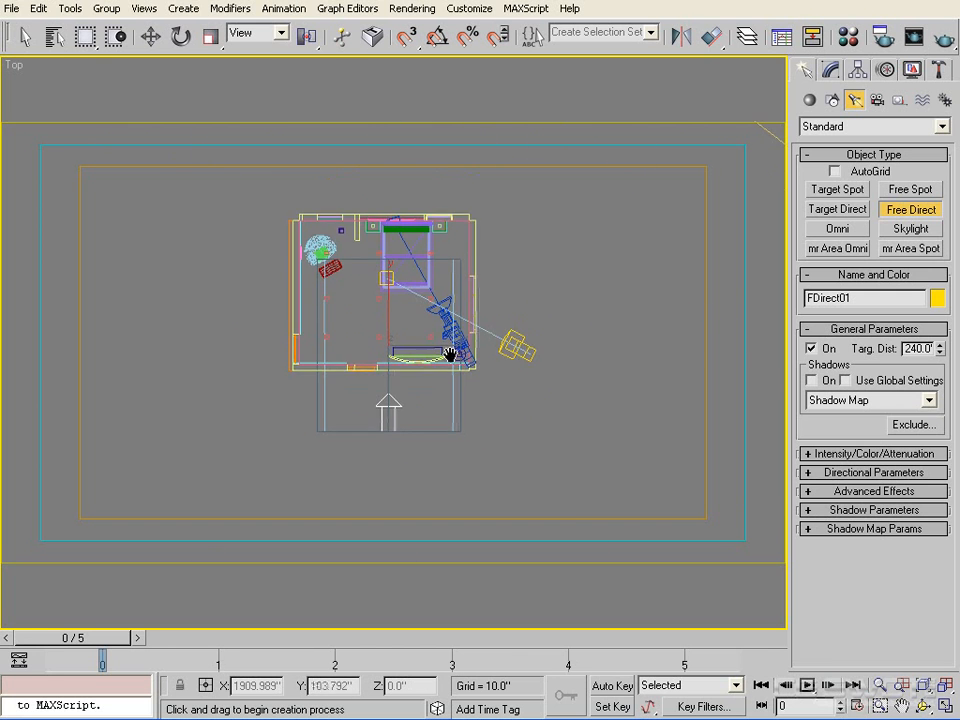
middle_drag(450, 355, 463, 403)
scroll(349, 303, up, 2)
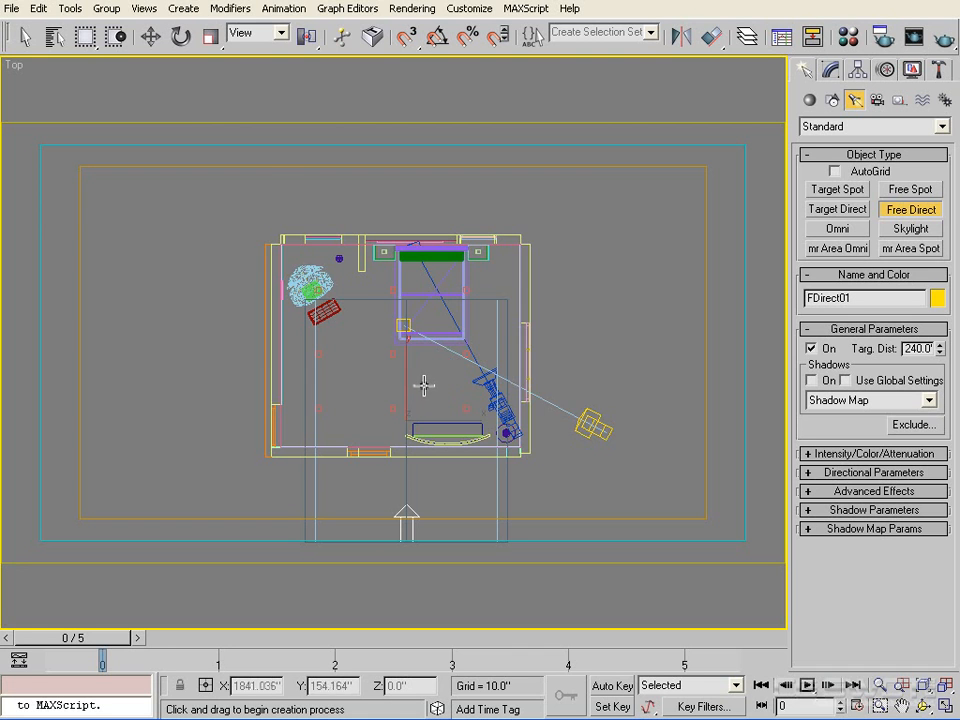
key(l)
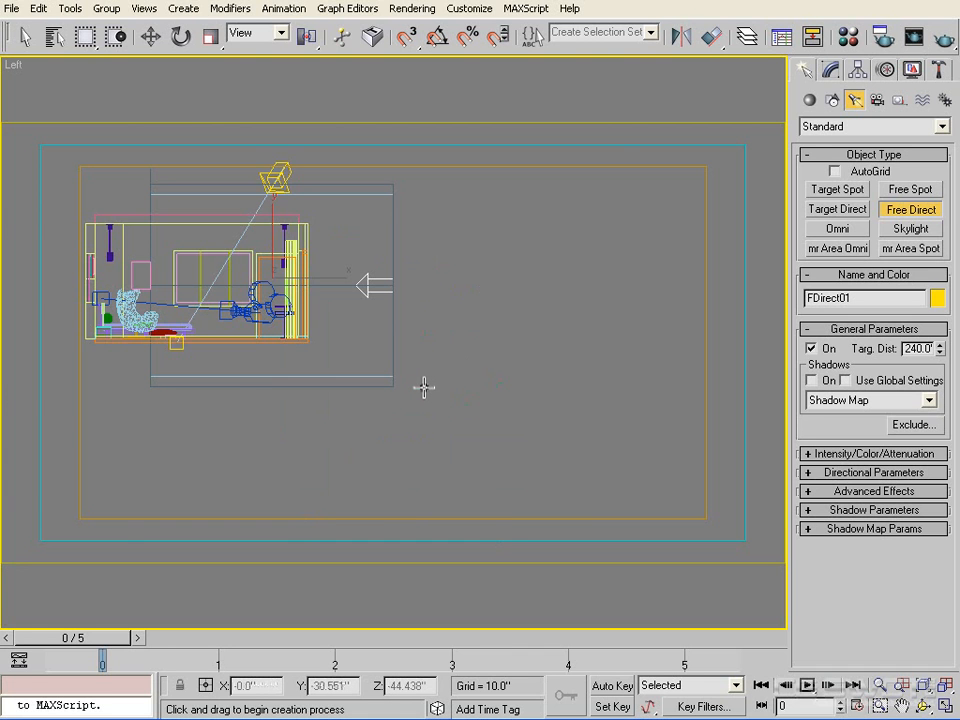
key(z)
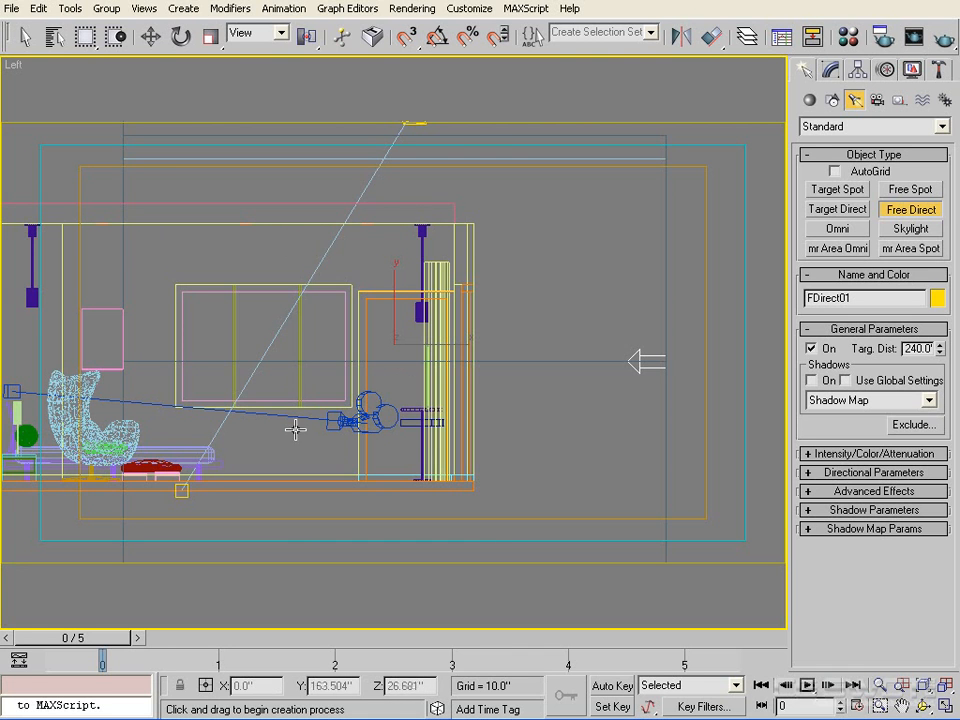
scroll(388, 317, down, 3)
middle_drag(388, 317, 467, 332)
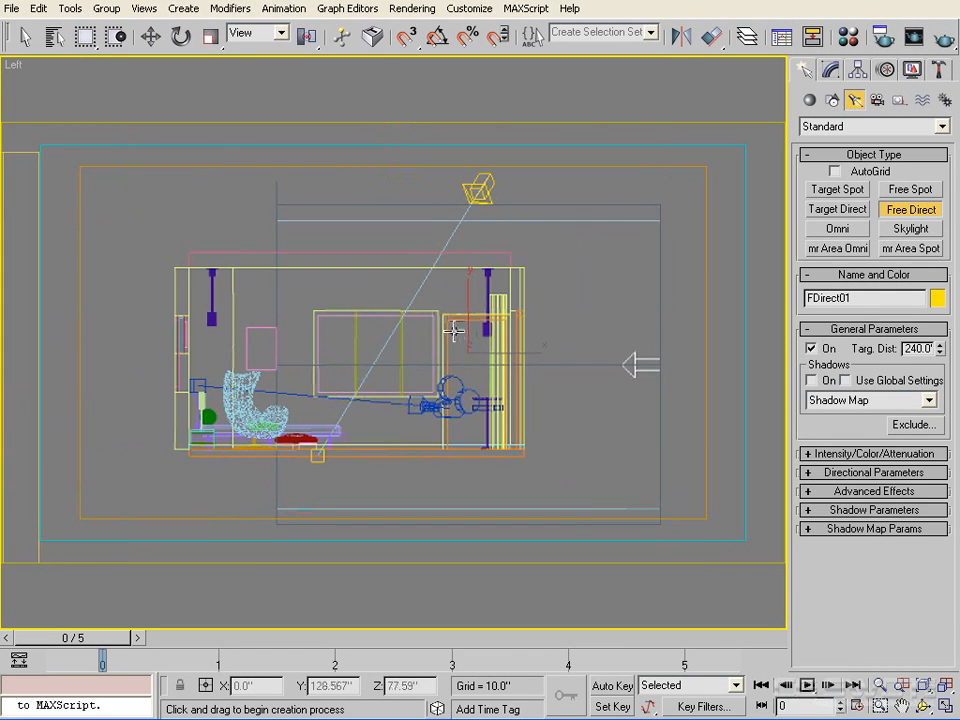
Move the free directional light outside the room, beyond the wall opposite the headboard, to about Y -54.8".
key(t)
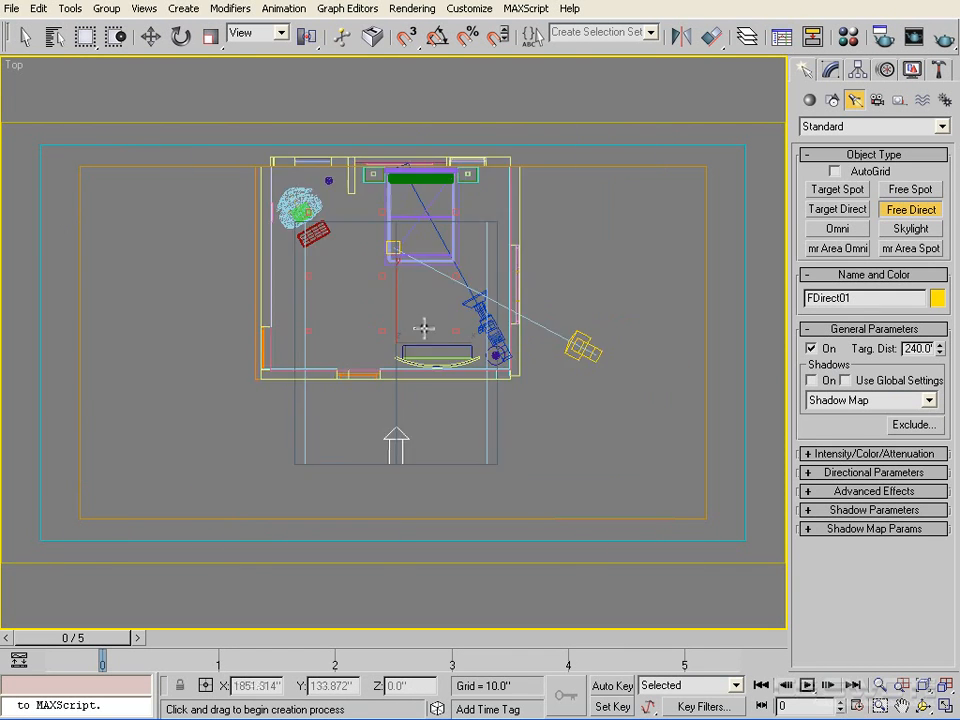
scroll(424, 328, down, 2)
right_click(408, 388)
drag(393, 295, 395, 383)
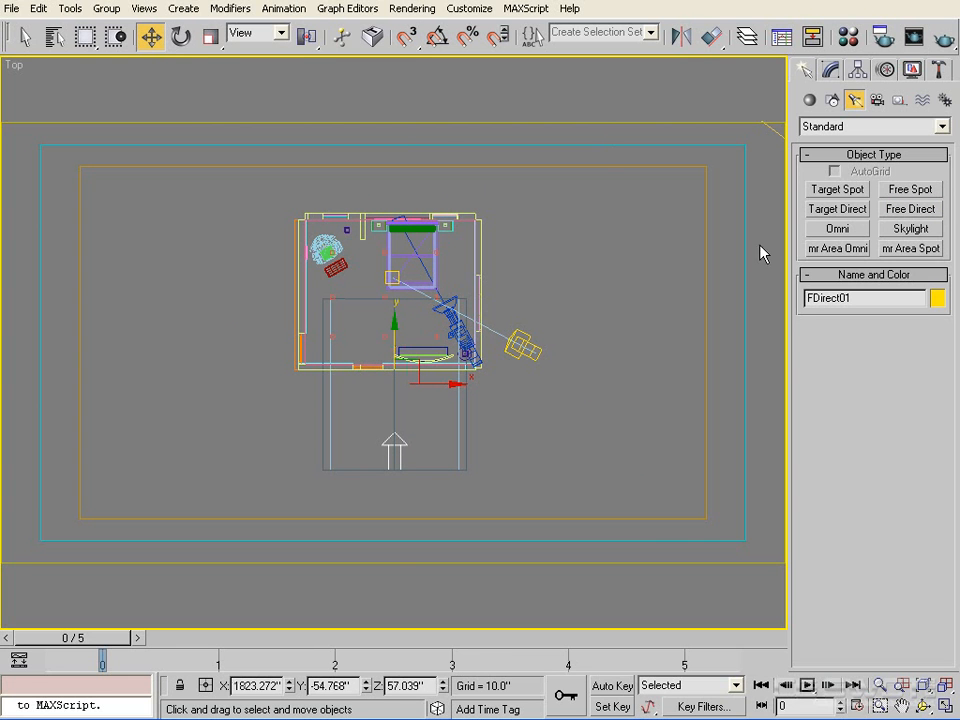
Move only the light's pivot to the middle of the room, at about Y 188.9", and make transforms use the pivot point center.
click(858, 69)
click(890, 188)
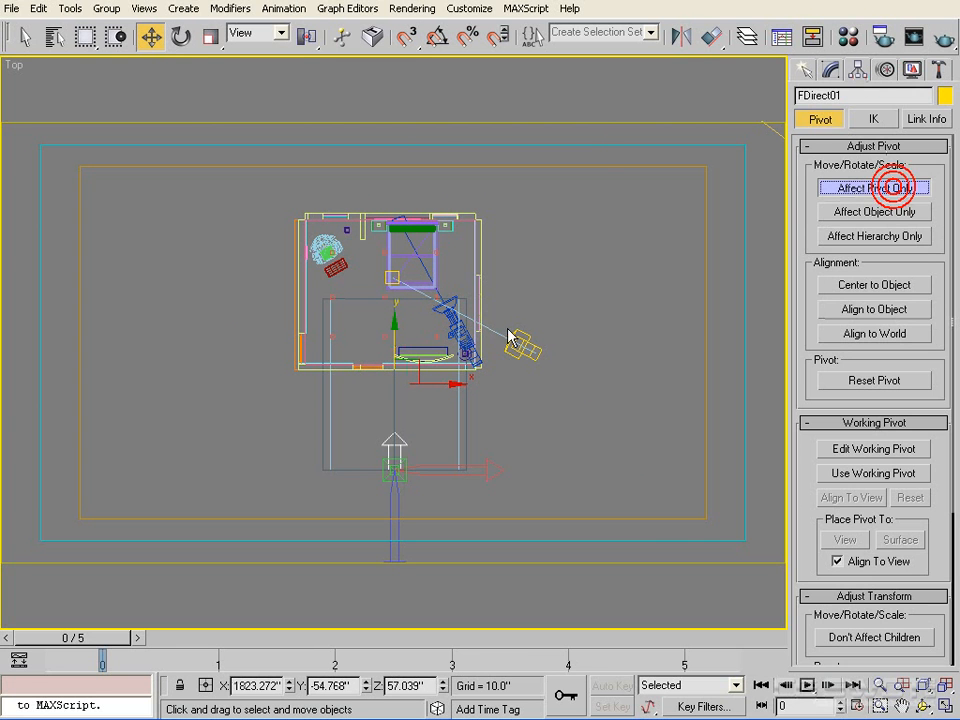
click(312, 40)
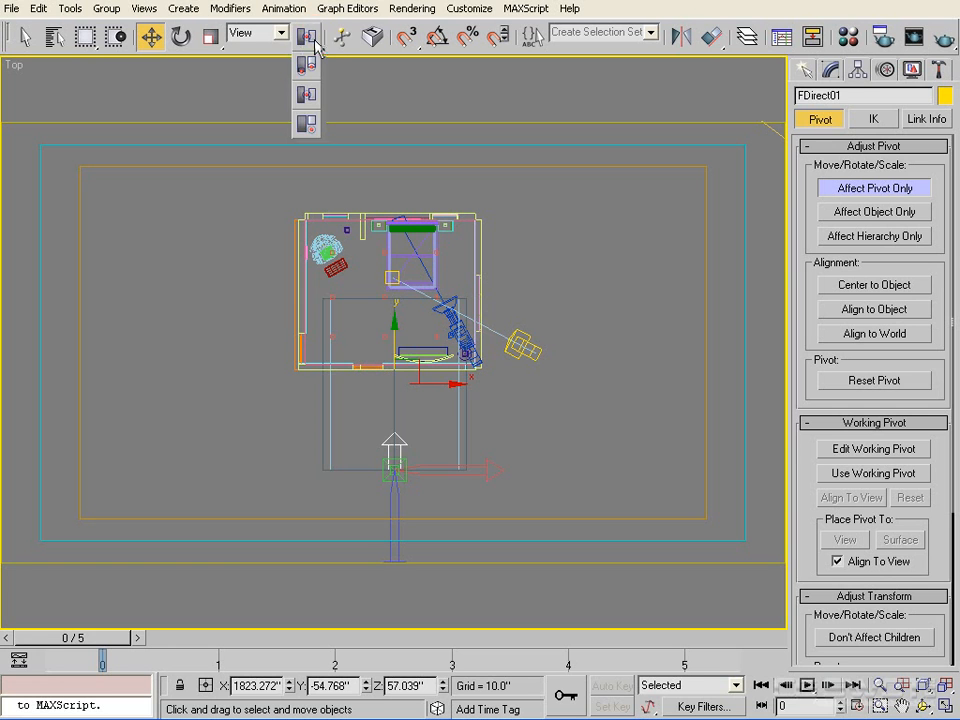
drag(315, 41, 309, 66)
drag(394, 436, 400, 252)
click(908, 190)
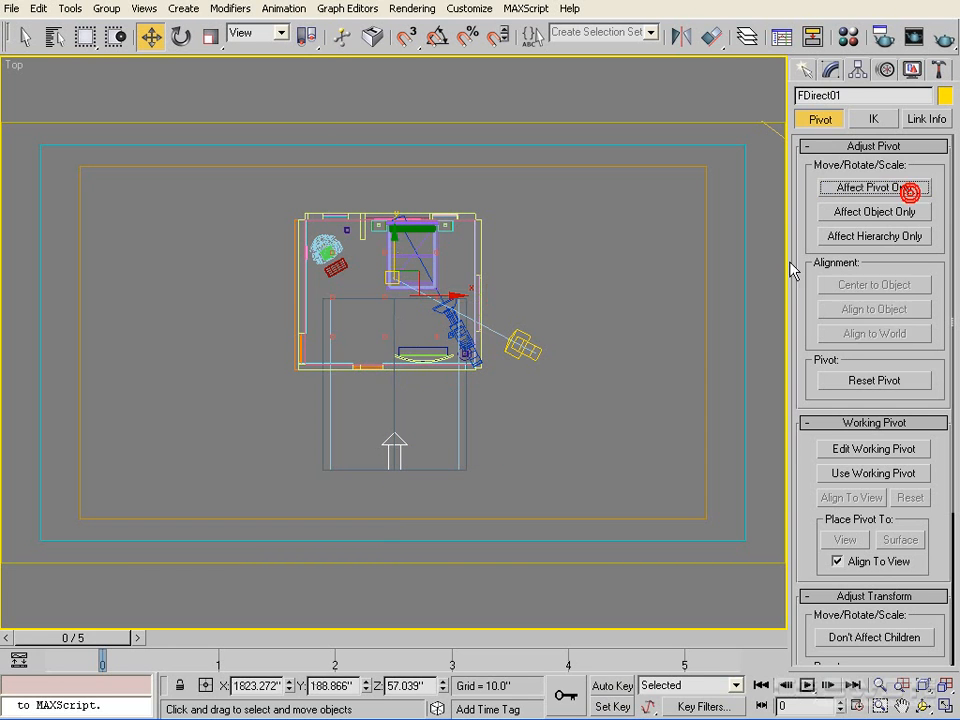
Rename the free directional light to Fill and set its multiplier to 0.35.
click(831, 72)
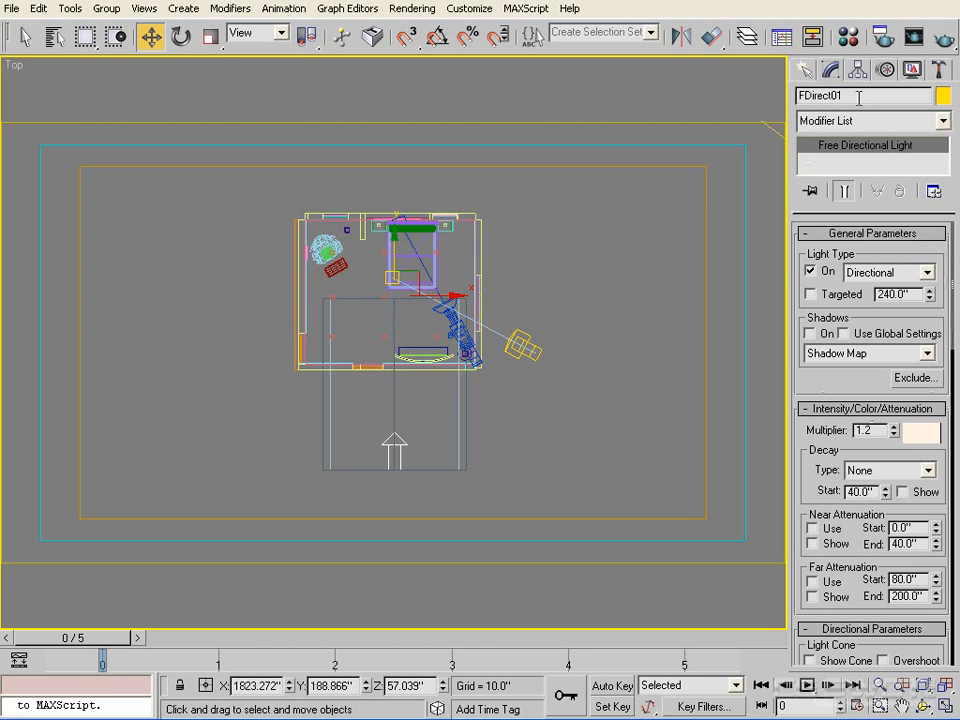
double_click(895, 95)
text(Fill)
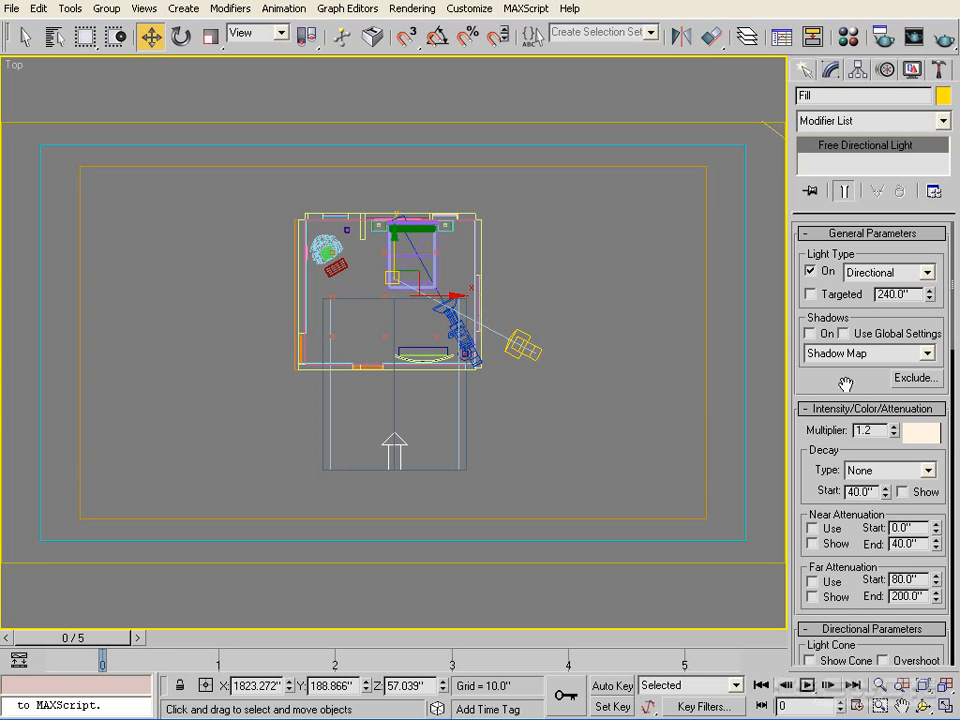
double_click(868, 429)
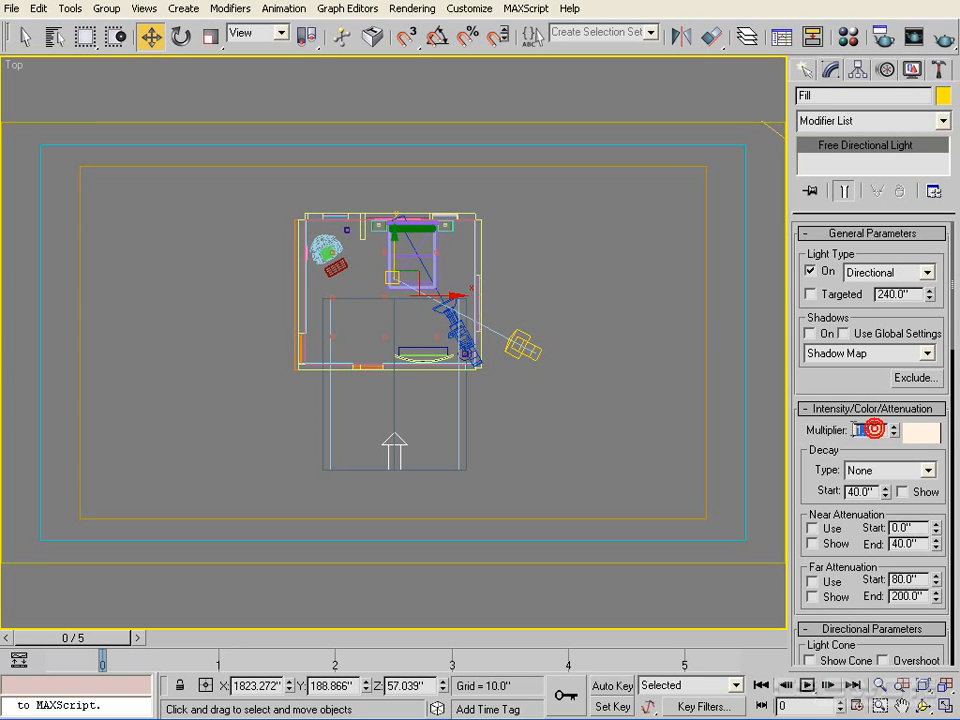
key(Return)
click(848, 385)
mouse_move(849, 385)
mouse_down()
mouse_move(861, 345)
mouse_move(862, 392)
mouse_up()
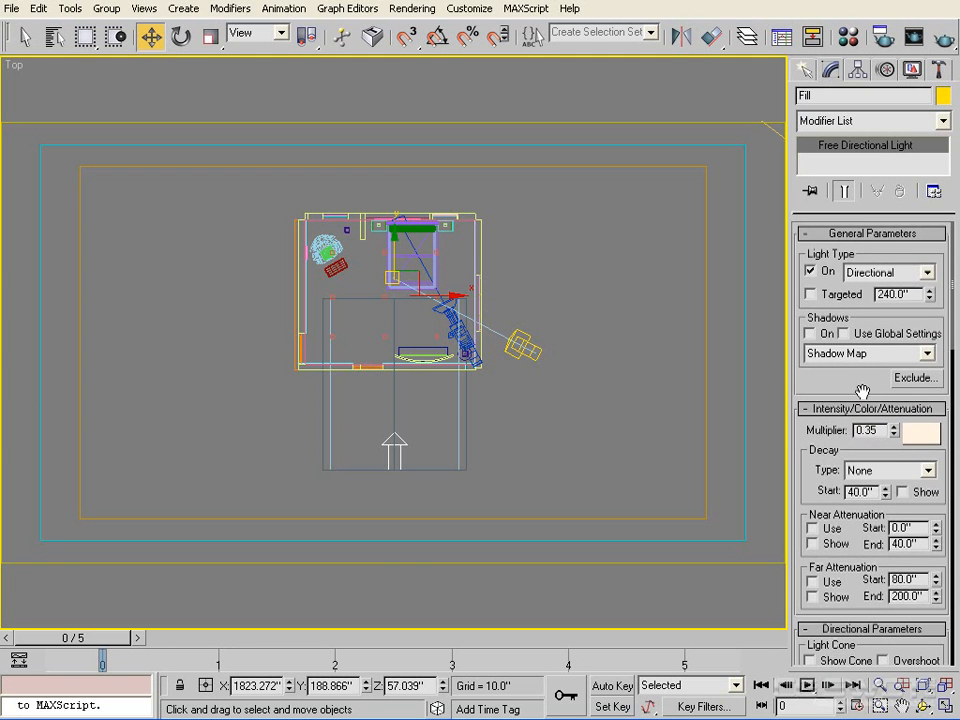
Set the blue value of the Fill light's color to 245.
click(921, 435)
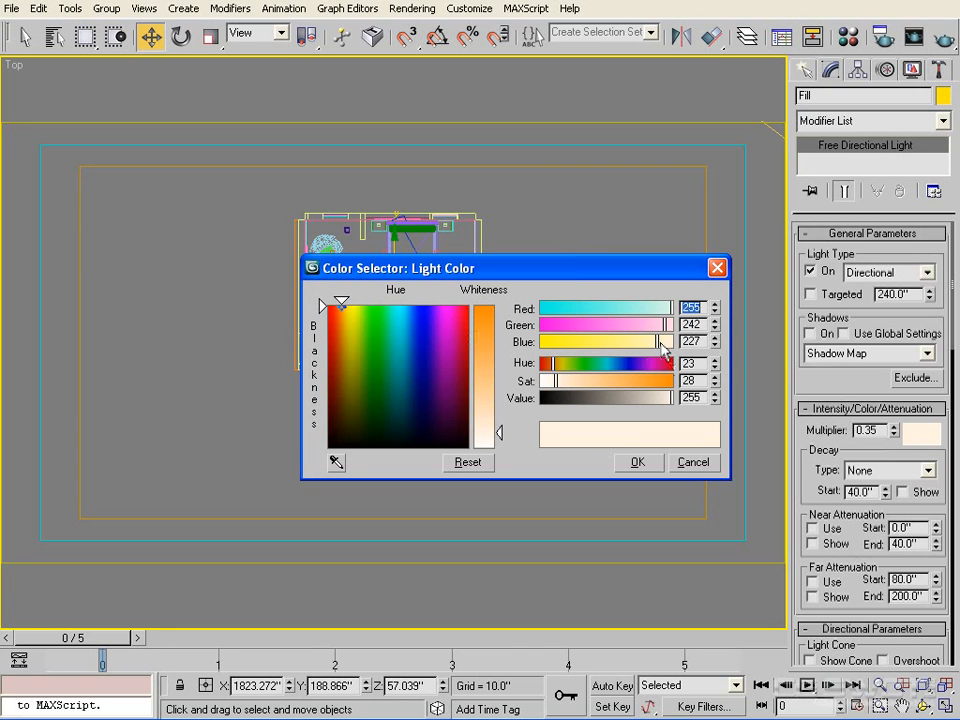
drag(662, 345, 670, 350)
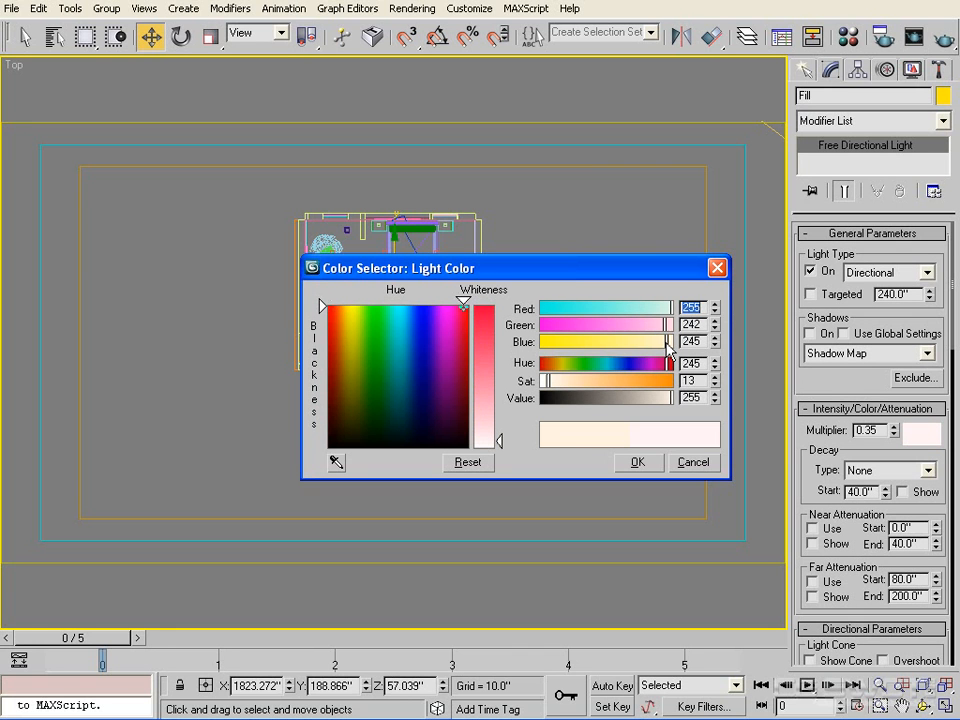
click(645, 463)
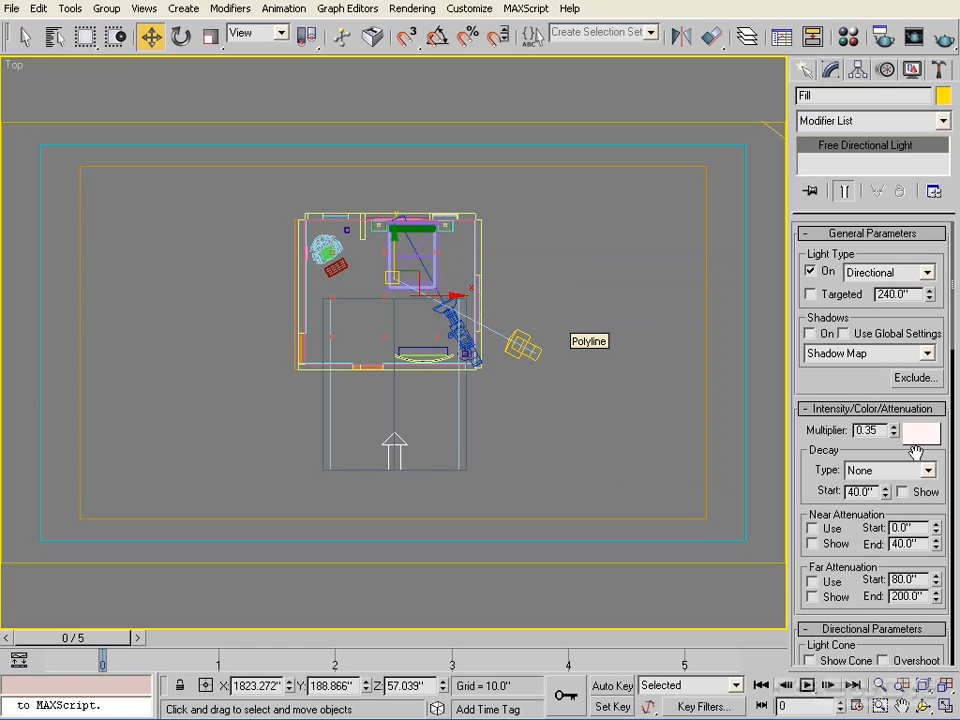
Stop the Fill light from affecting specular highlights, leaving only diffuse on.
drag(855, 379, 856, 370)
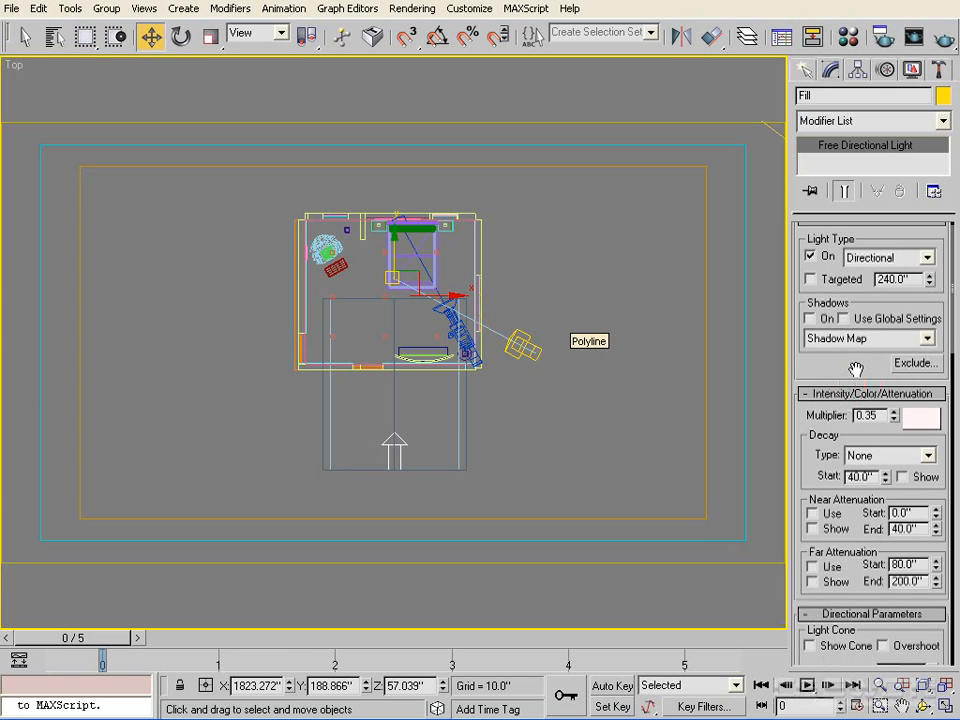
scroll(852, 390, down, 5)
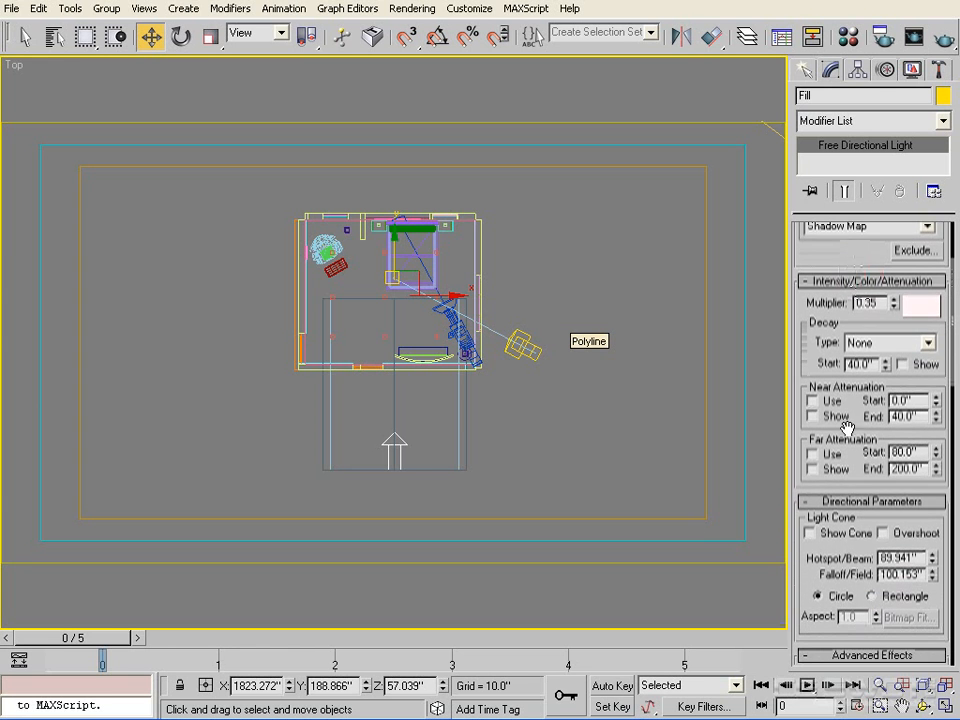
drag(810, 552, 822, 374)
click(880, 526)
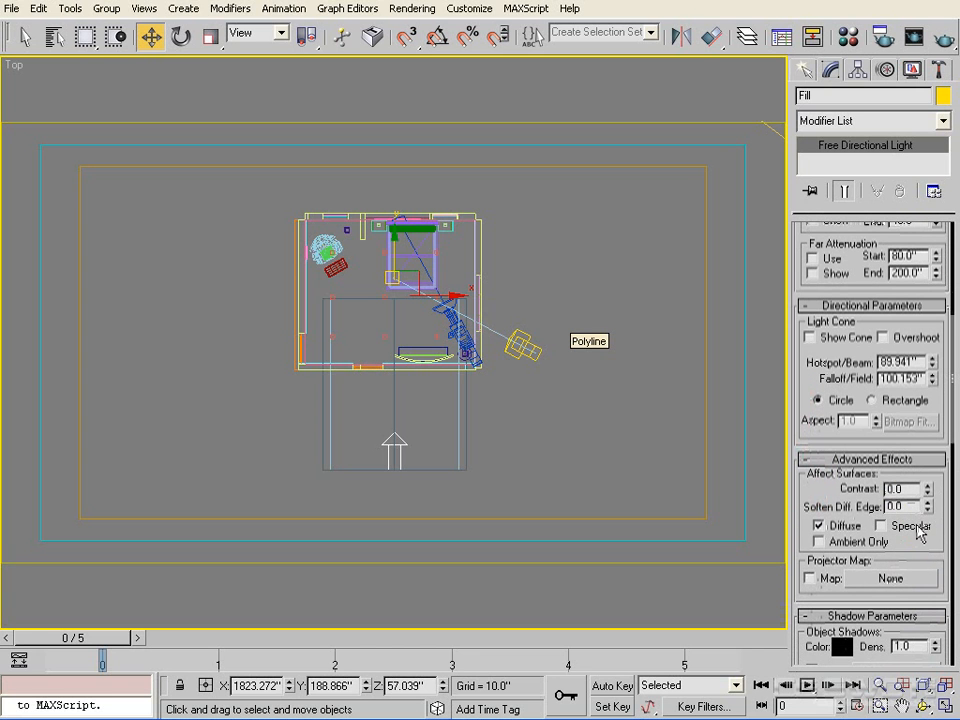
drag(915, 542, 936, 668)
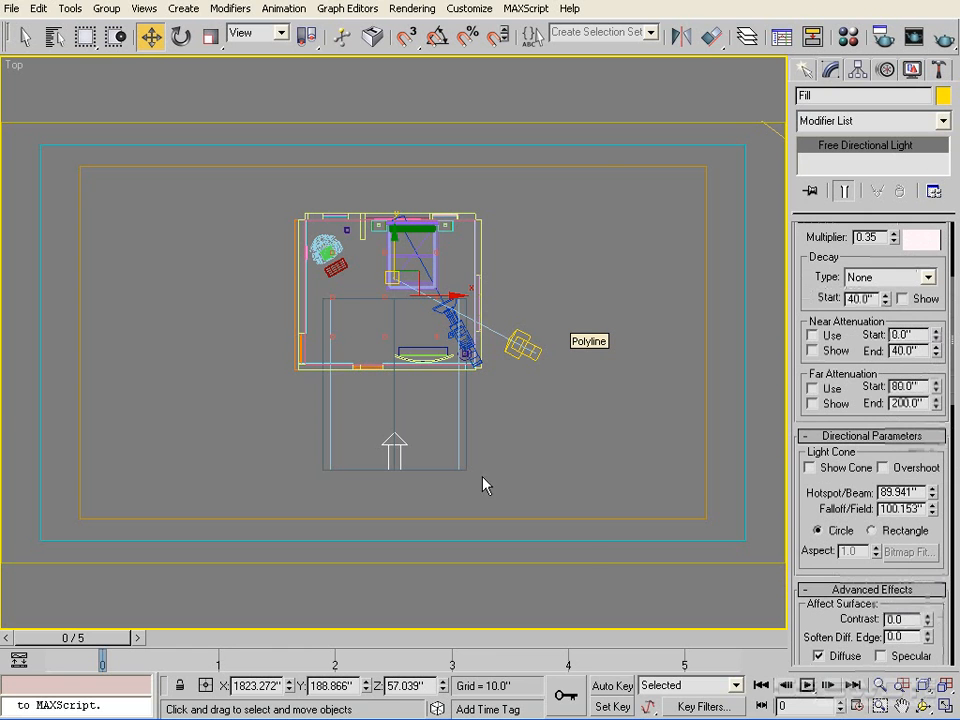
Rotate-clone the Fill light about Z in 90-degree increments with angle snap, making 3 instances around the room.
right_click(439, 332)
click(460, 364)
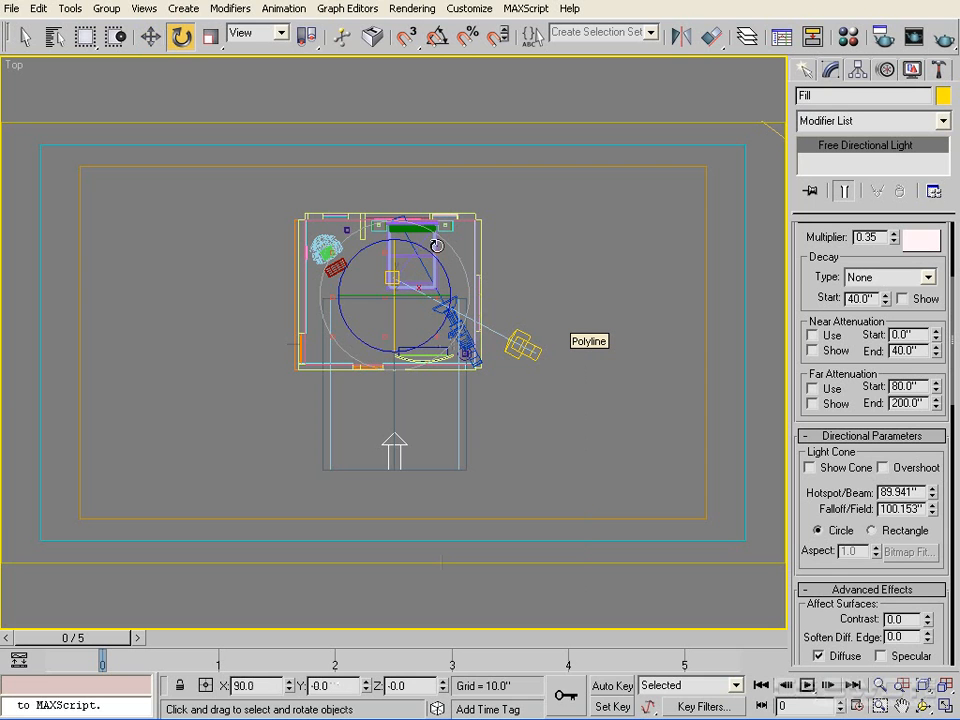
click(437, 37)
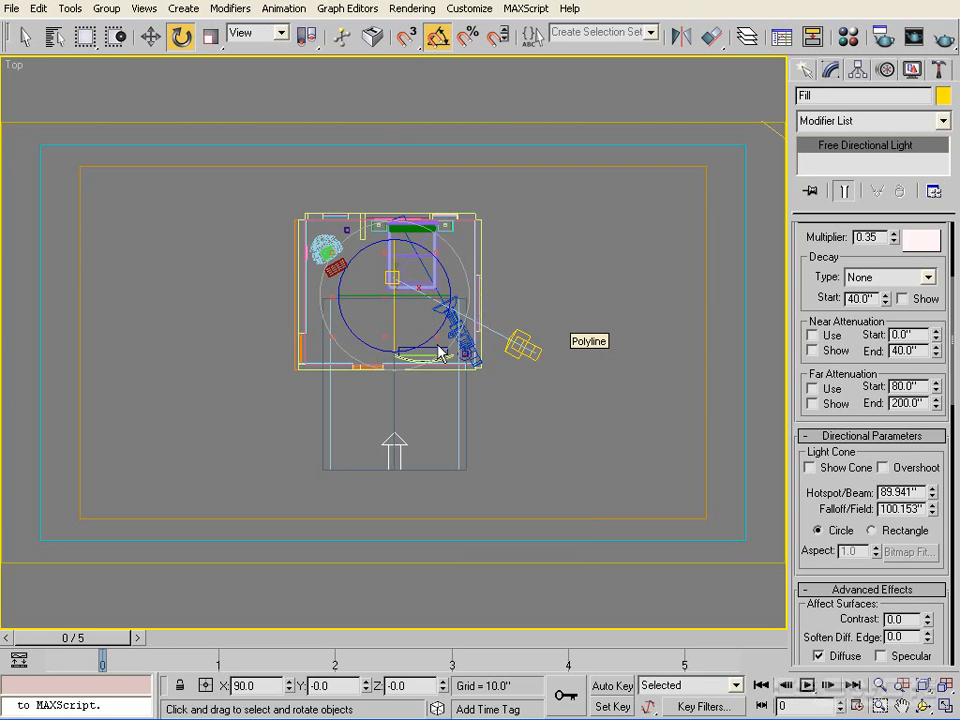
drag(432, 337, 476, 263)
click(411, 317)
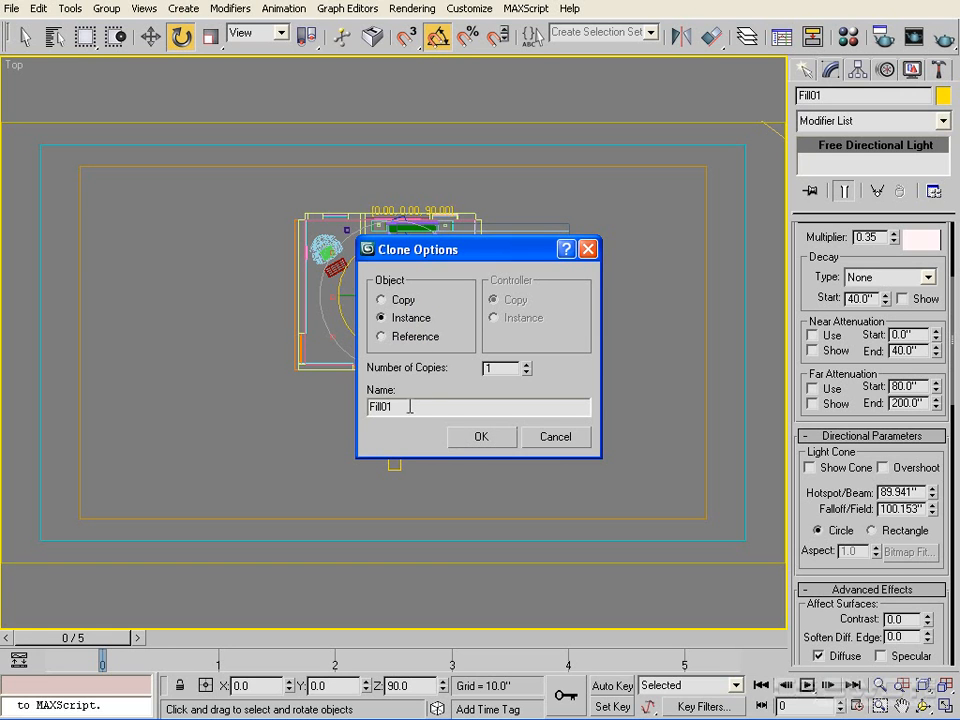
click(523, 365)
click(485, 437)
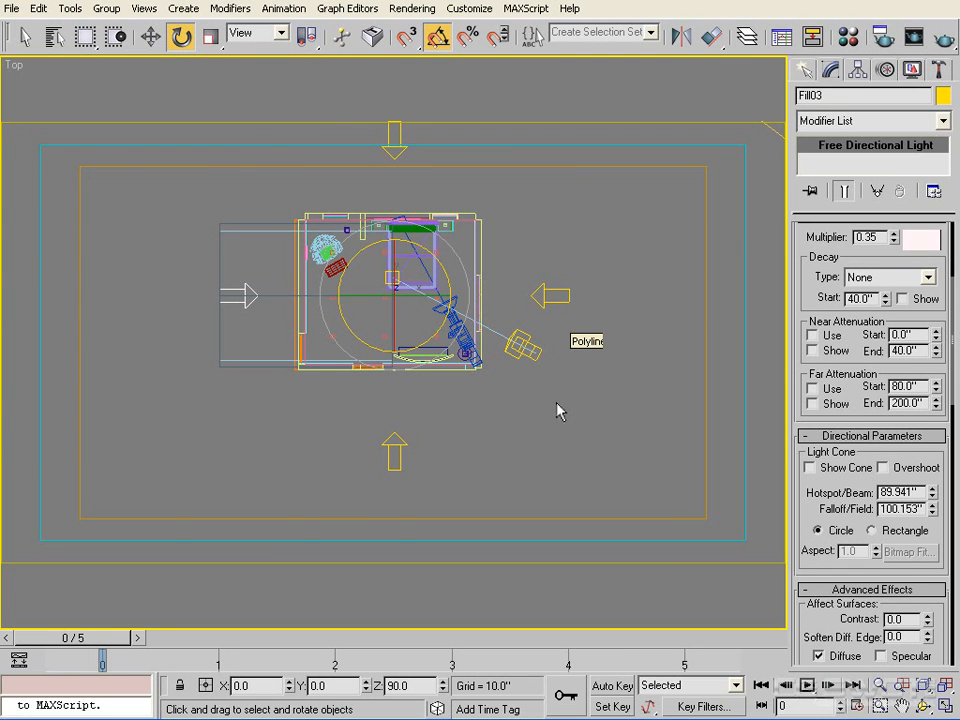
Render the StaticCam view to check the four fill lights, and close the frame.
key(c)
click(941, 34)
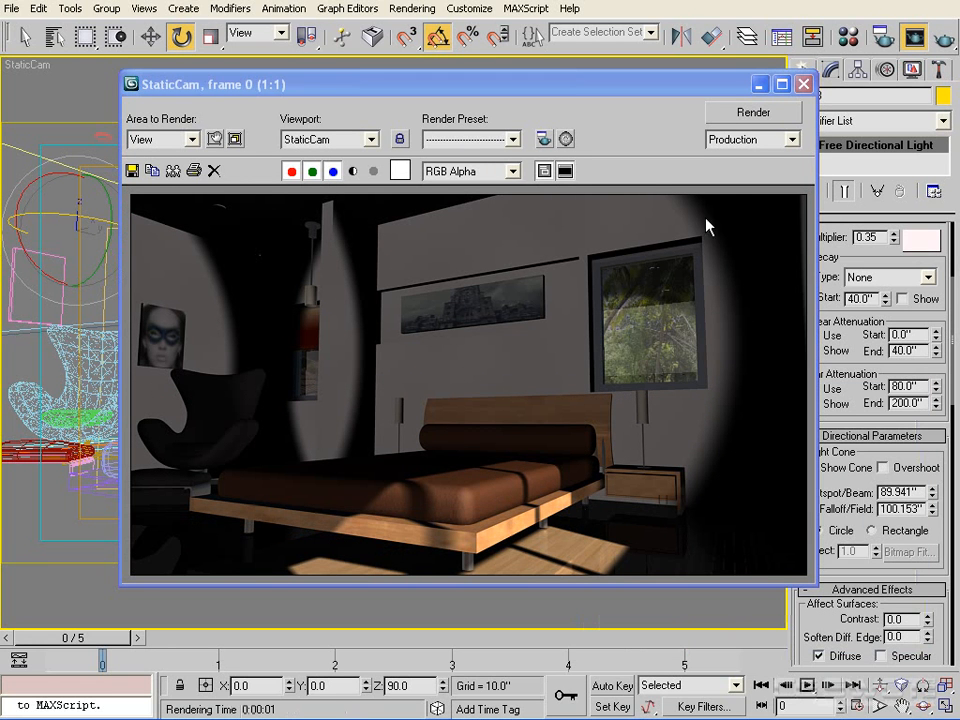
click(803, 84)
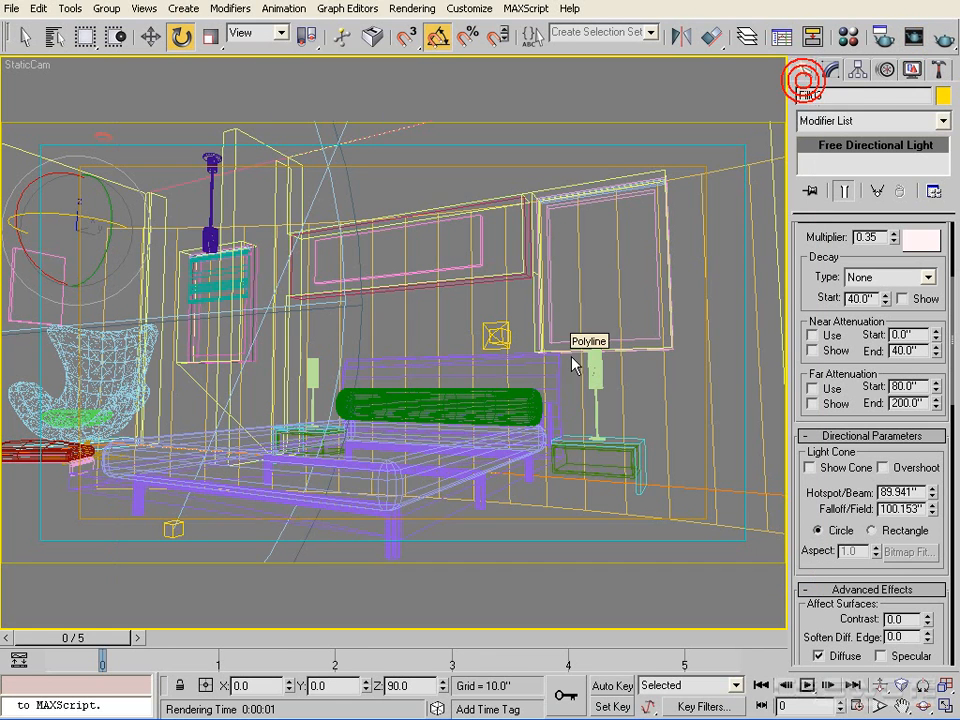
Widen the Fill02 light's falloff to about 204" and its hotspot to about 200" so the cone covers the whole room.
key(f)
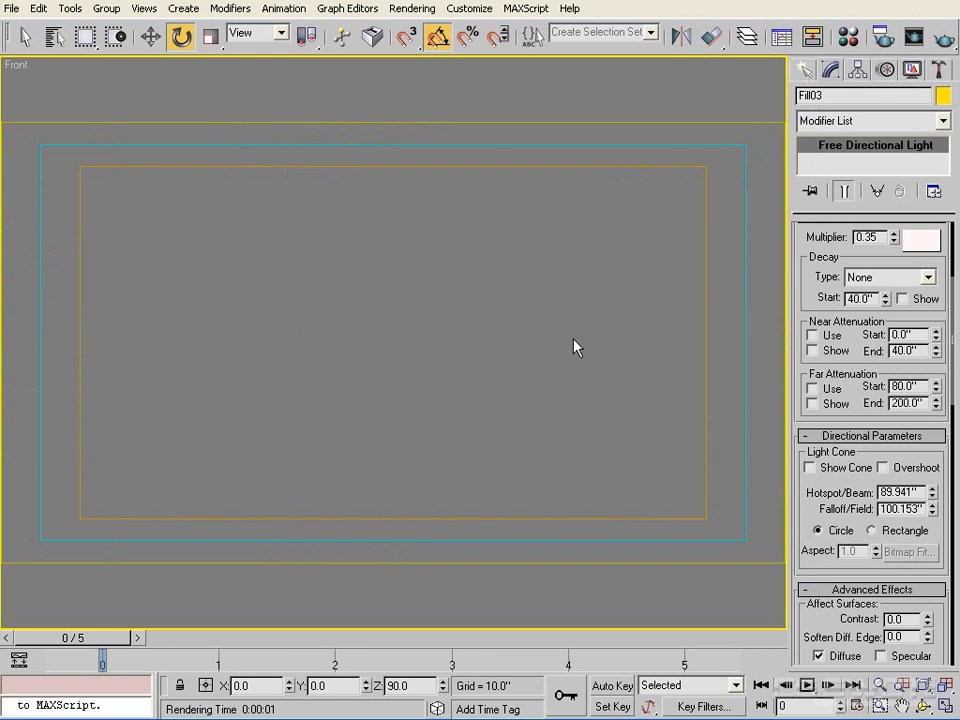
scroll(562, 352, down, 10)
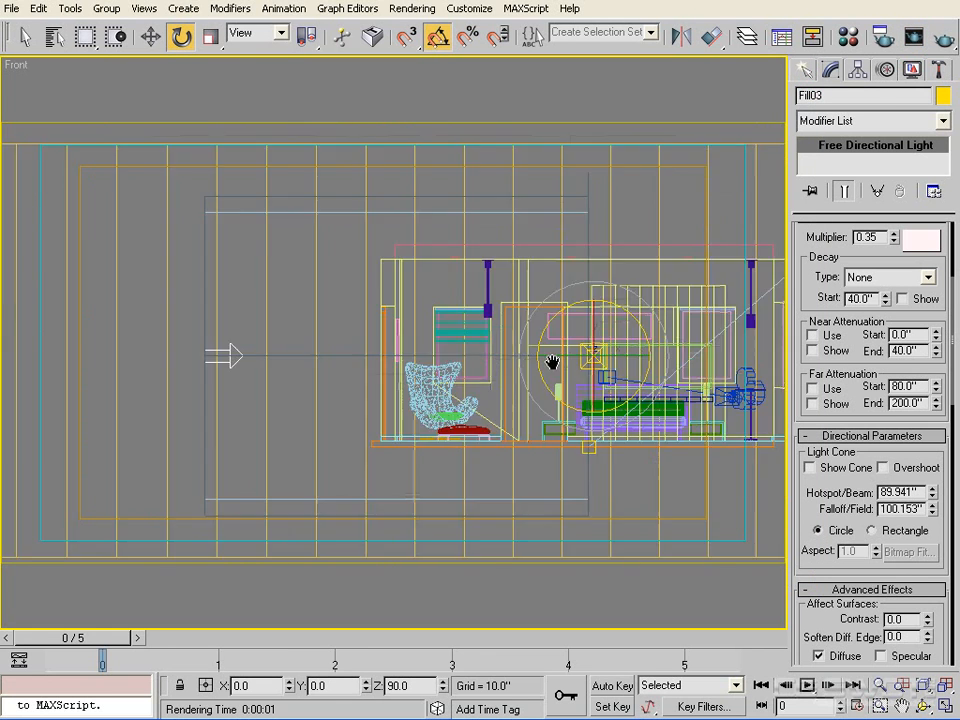
middle_drag(553, 364, 409, 362)
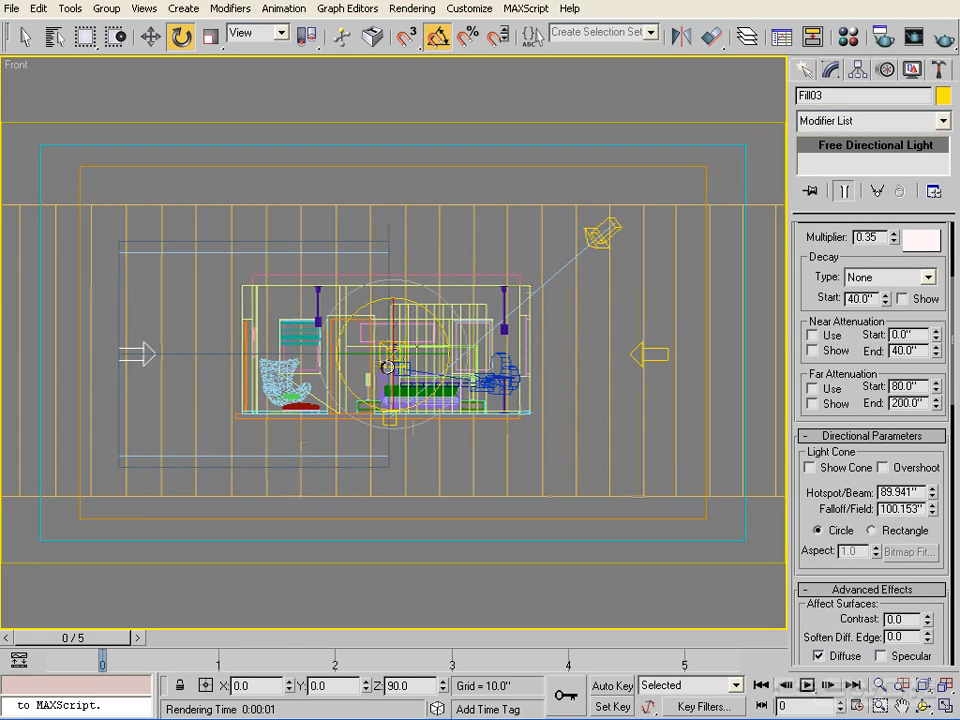
click(390, 366)
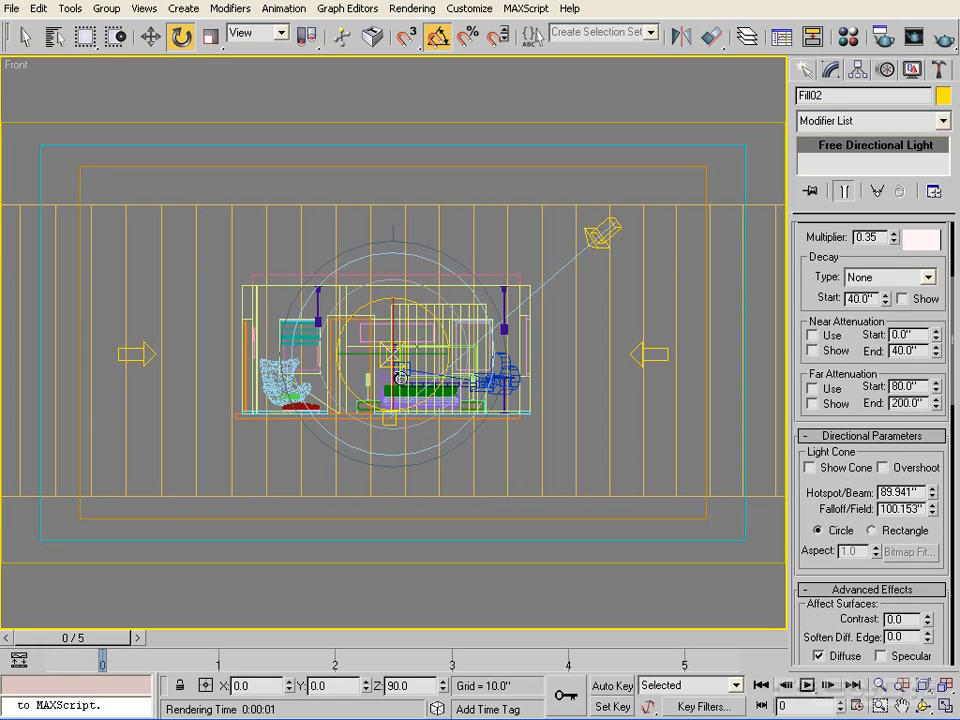
scroll(910, 515, down, 1)
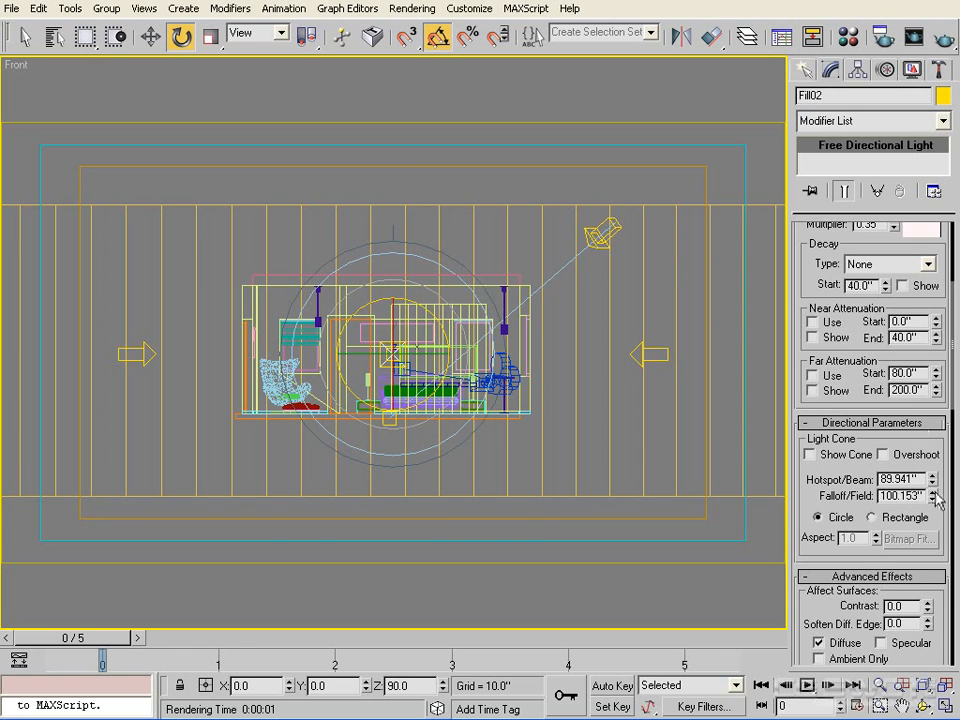
drag(937, 497, 886, 474)
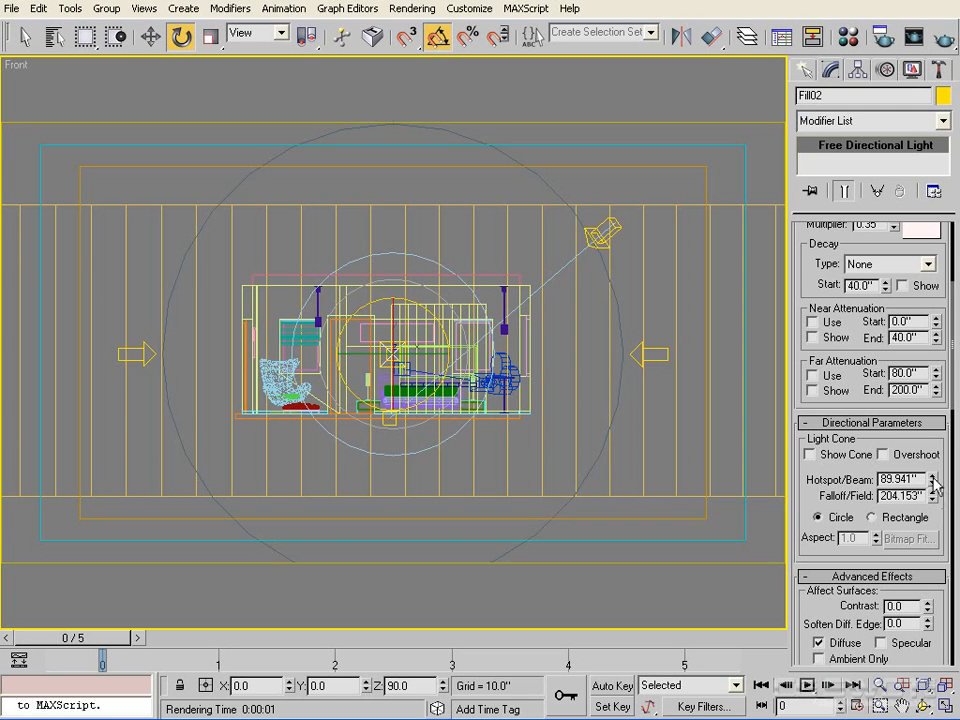
drag(935, 483, 933, 461)
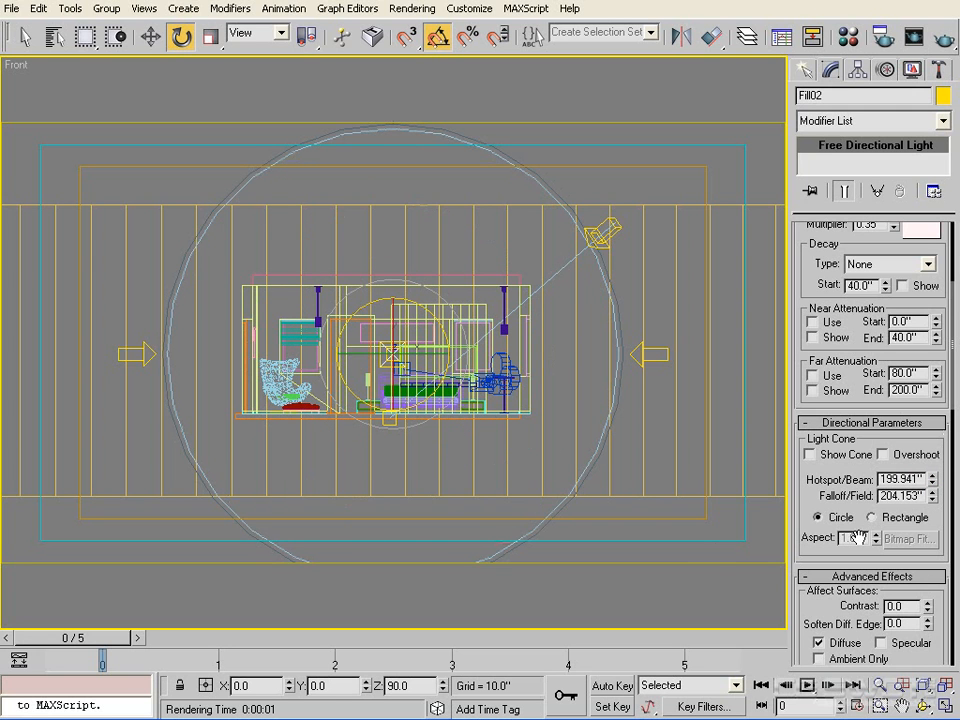
Render the StaticCam view again to check the widened fill lights, and close the frame.
key(t)
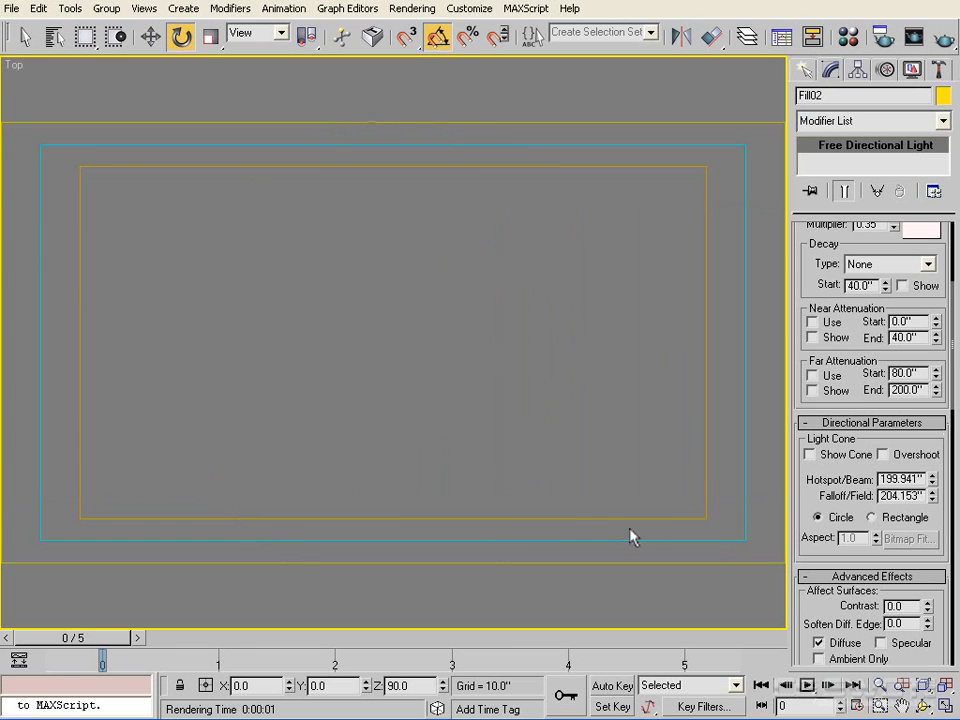
key(c)
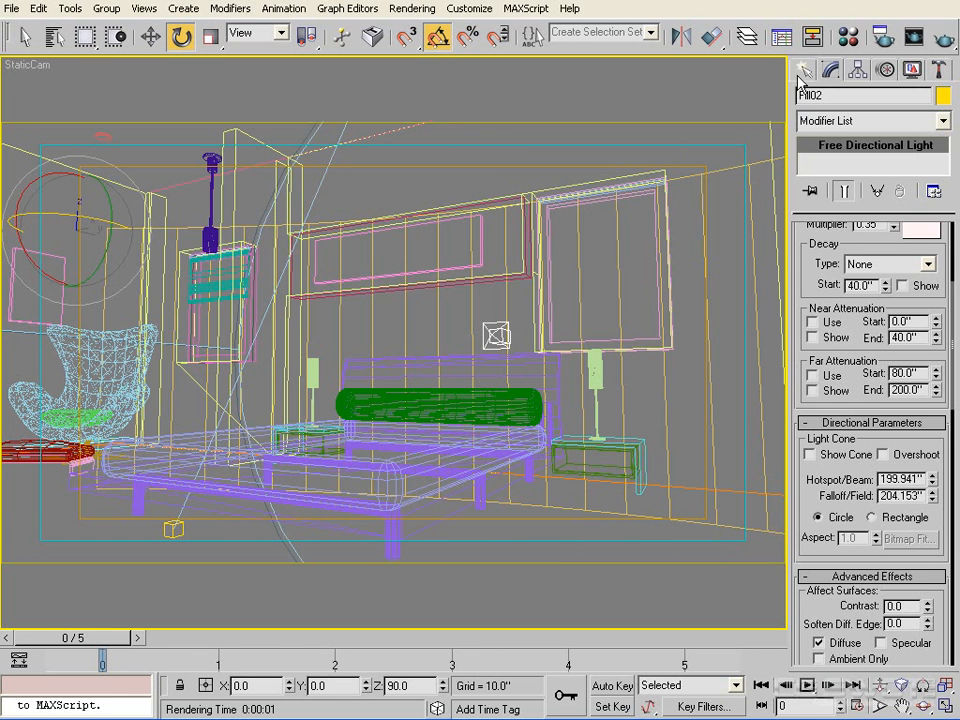
click(943, 38)
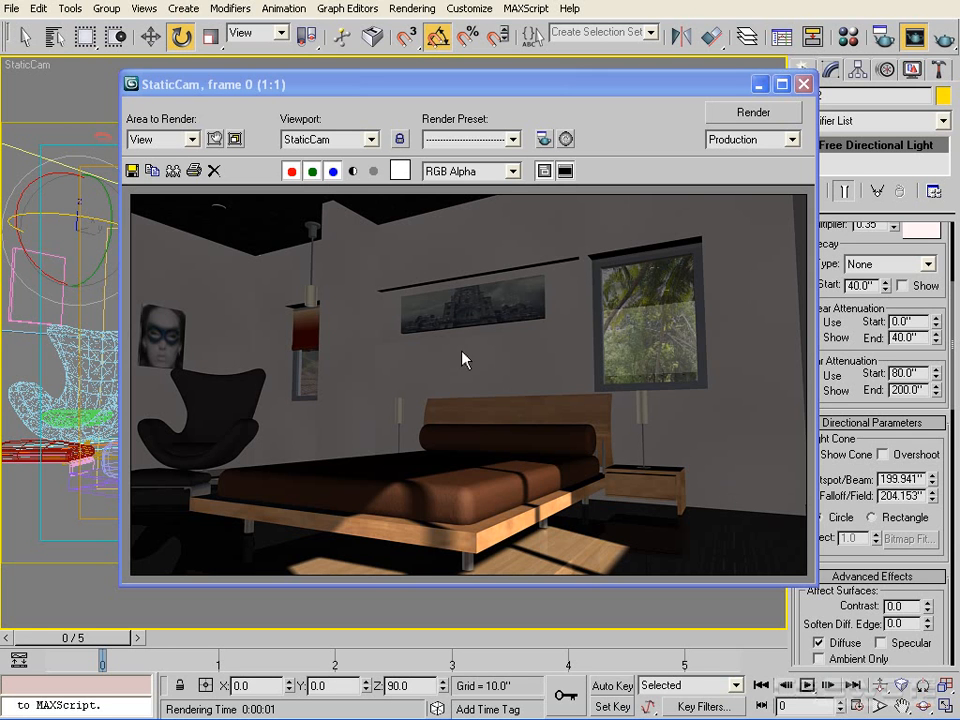
click(803, 84)
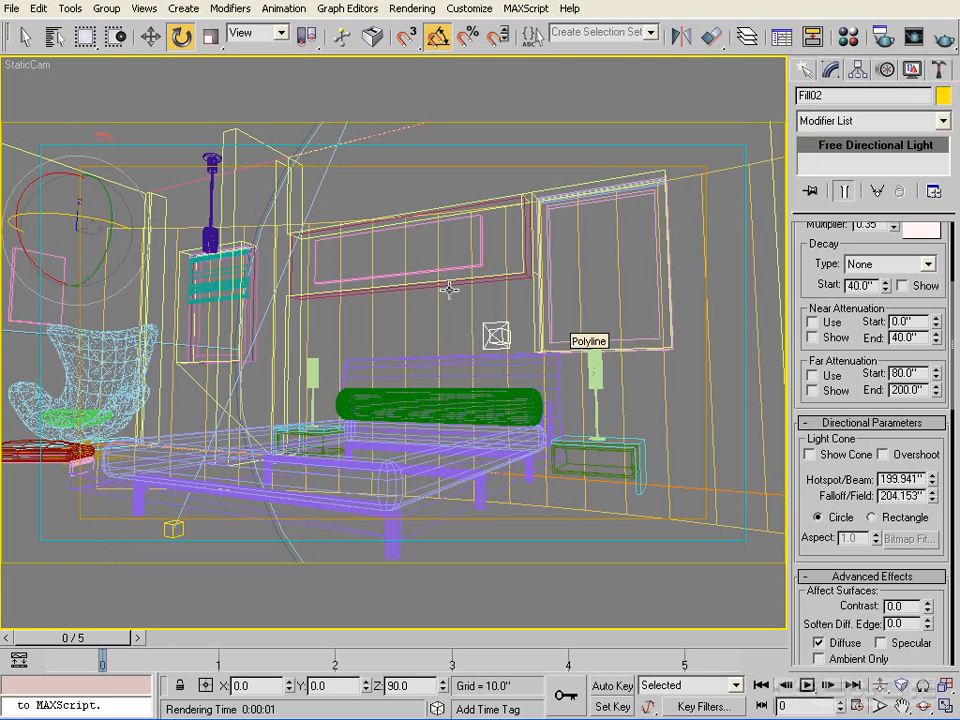
In the Front view, rotate-clone the fill light on the room's right side by 90 degrees so the clone shines straight down.
key(t)
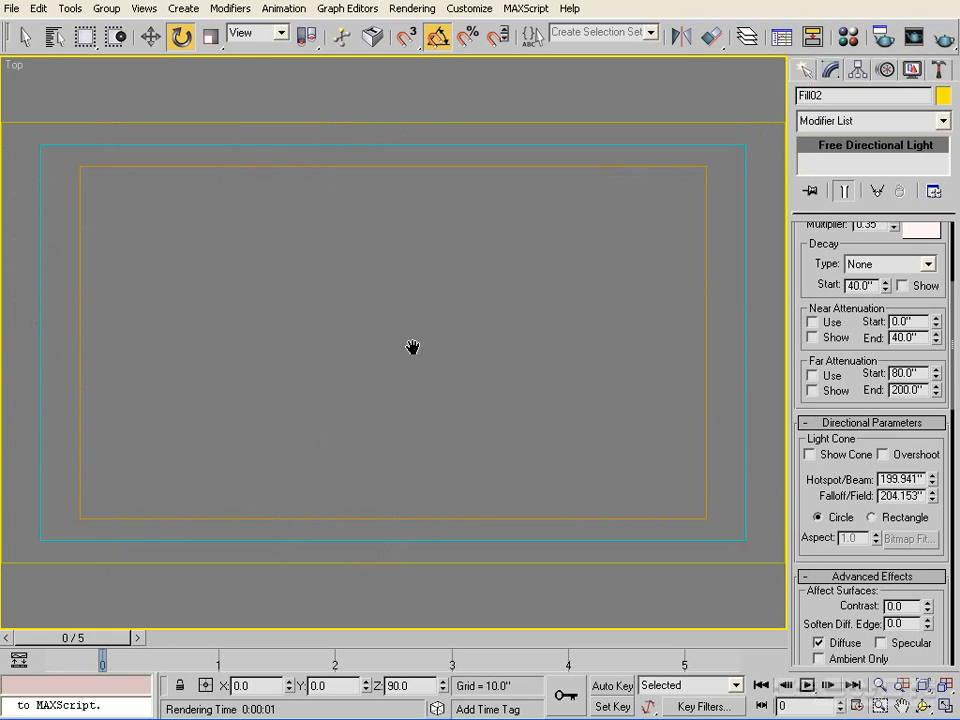
scroll(402, 343, down, 3)
scroll(402, 343, up, 1)
key(z)
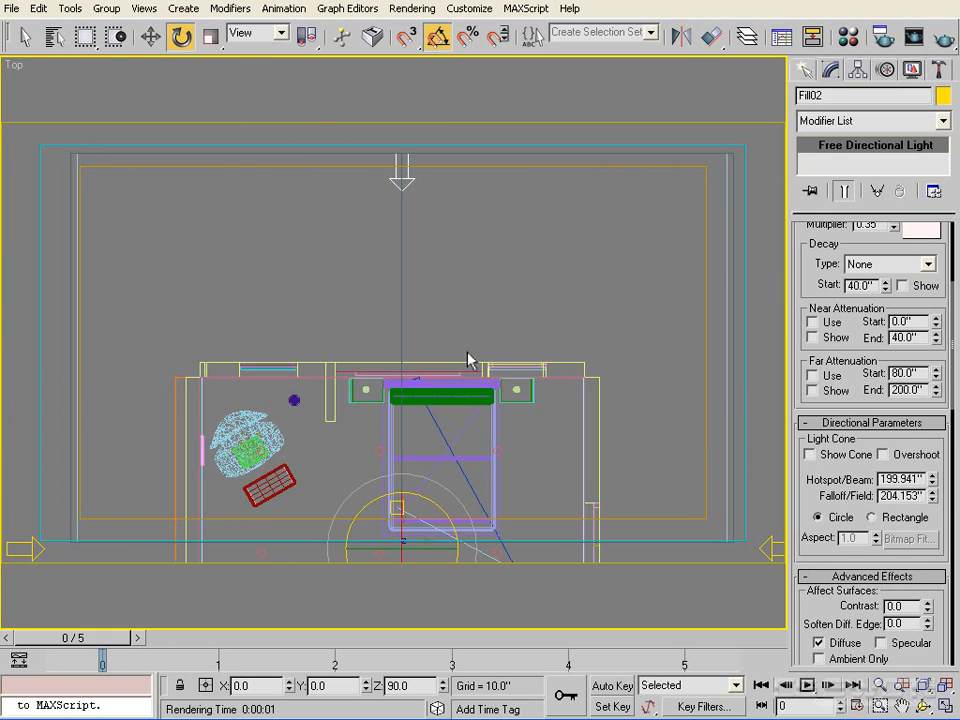
middle_drag(439, 336, 441, 100)
middle_drag(469, 279, 486, 300)
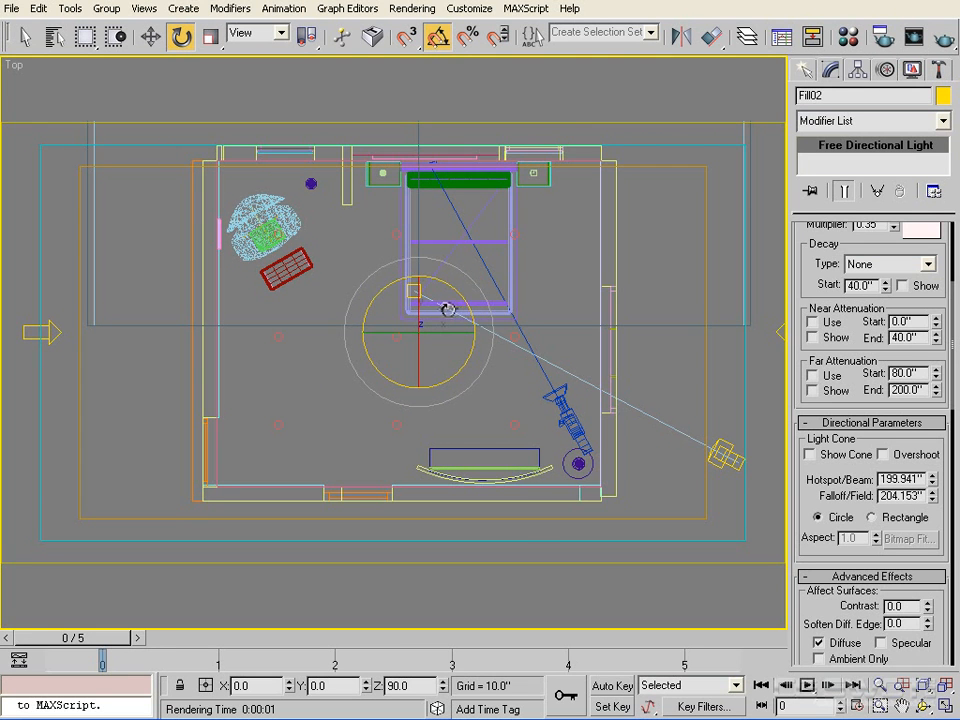
key(f)
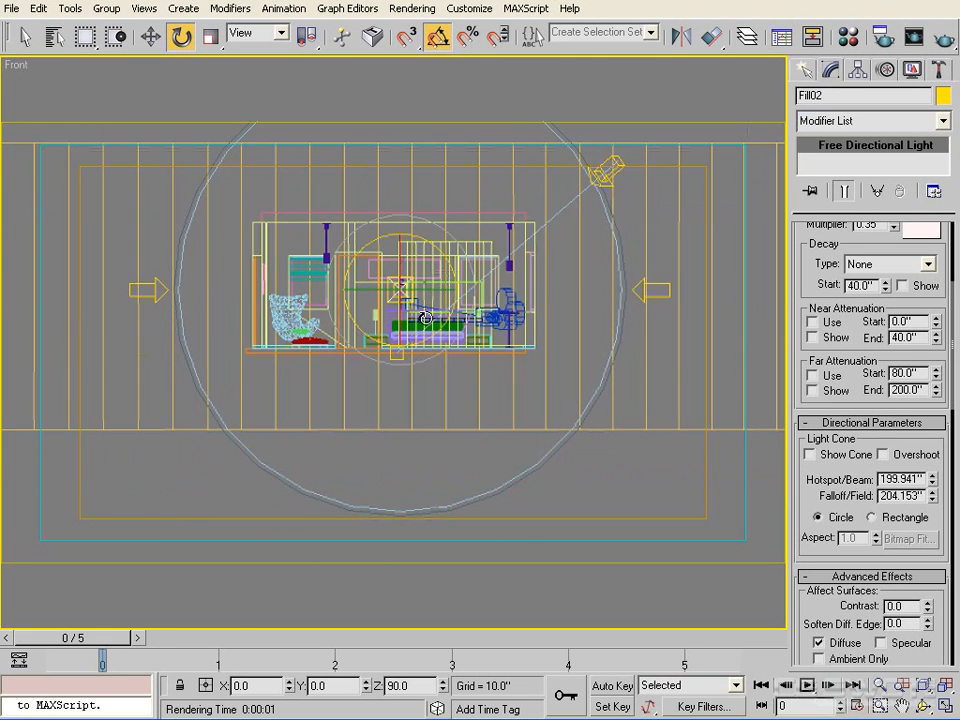
scroll(429, 373, down, 2)
scroll(429, 373, up, 2)
middle_drag(472, 353, 447, 409)
click(627, 352)
middle_drag(545, 303, 589, 311)
shift+drag(472, 315, 477, 226)
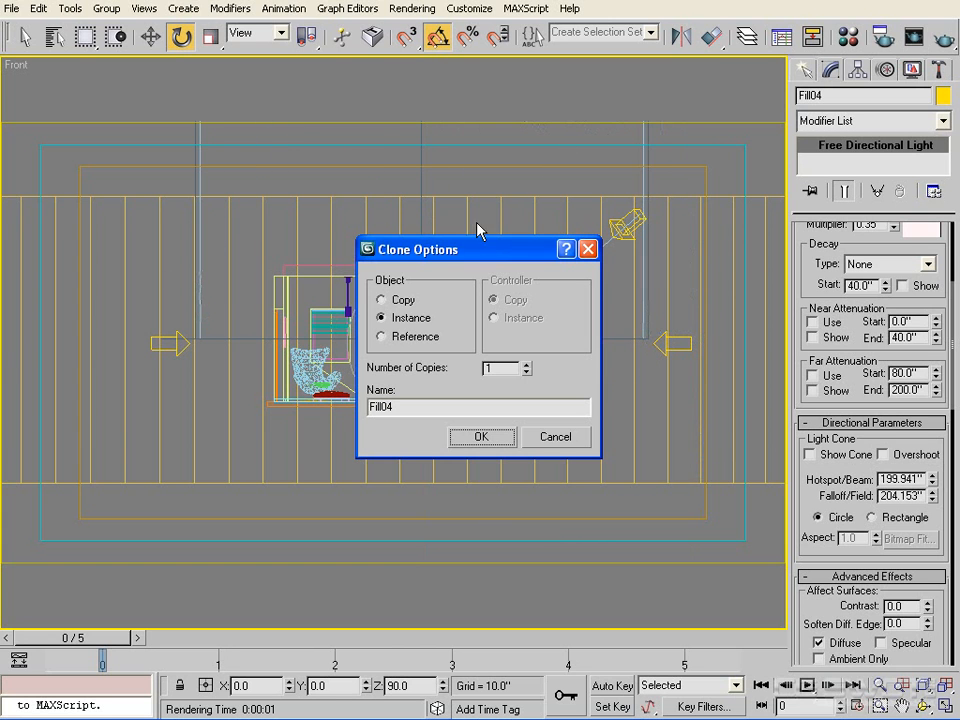
Make the clone an independent copy and name it TopFill.
click(406, 301)
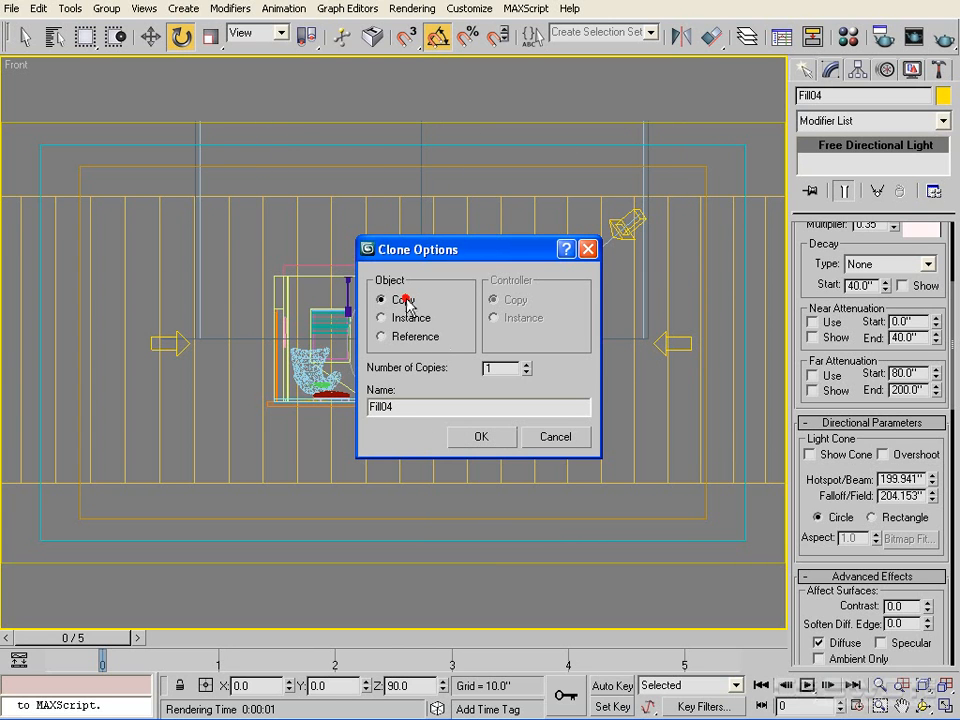
double_click(402, 406)
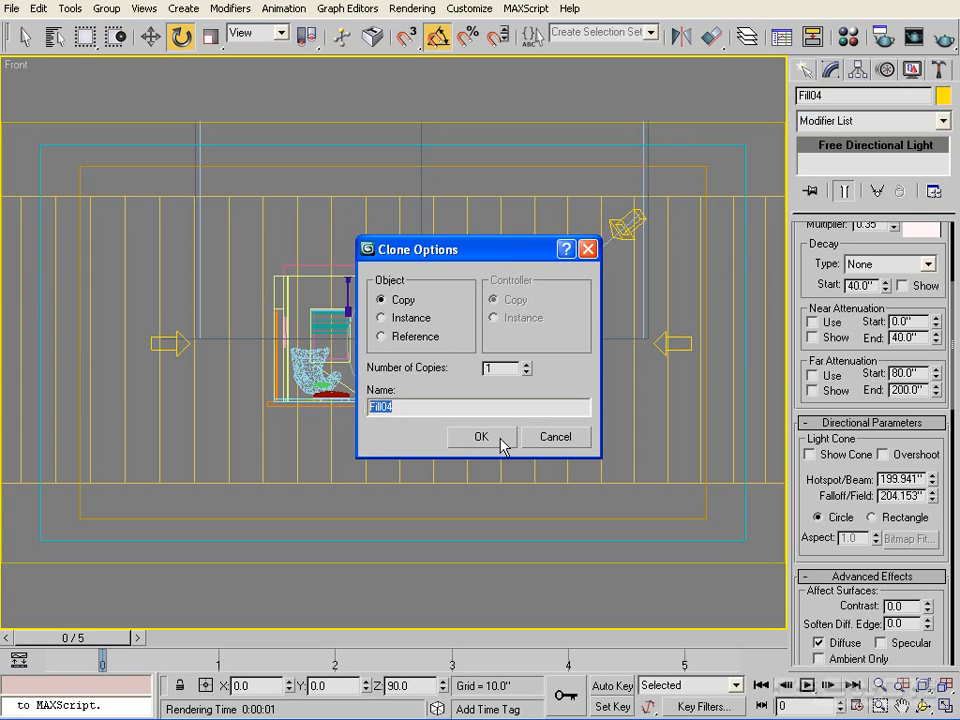
text(Top)
click(480, 436)
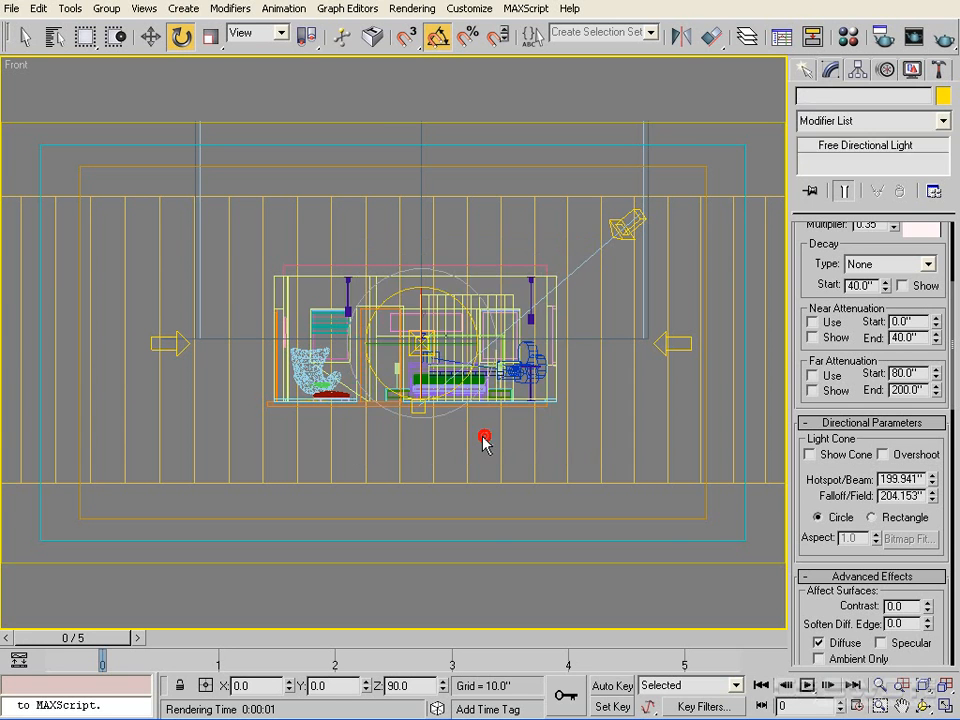
Move the TopFill light down about 158" along the vertical axis so its source sits just above the room's ceiling.
mouse_move(492, 366)
middle_down()
mouse_move(478, 499)
mouse_move(483, 466)
middle_up()
right_click(444, 229)
click(454, 246)
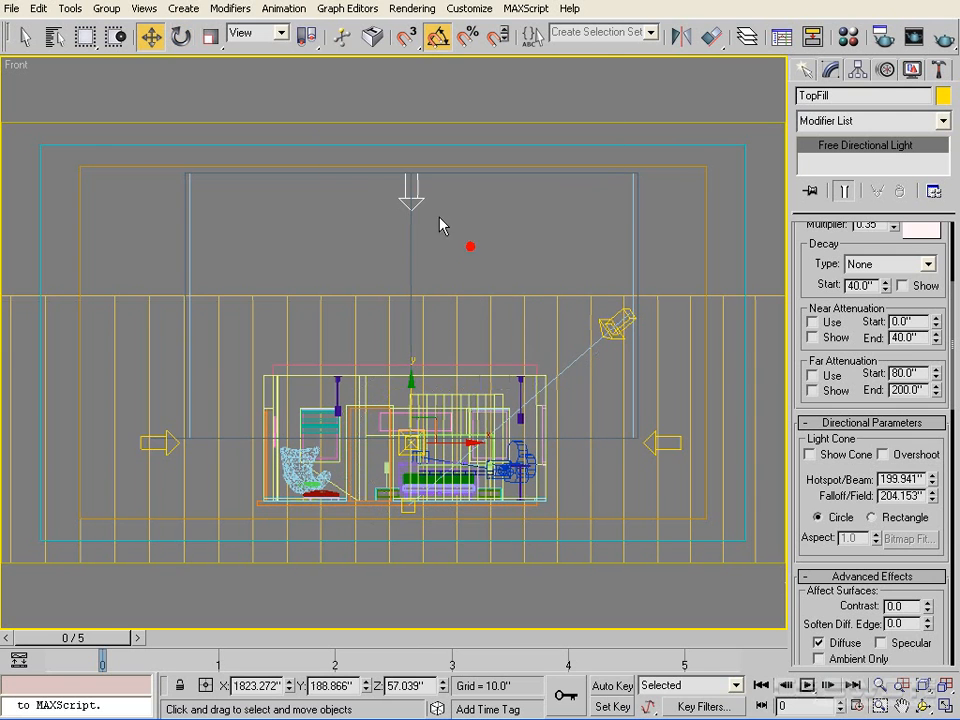
drag(410, 390, 407, 546)
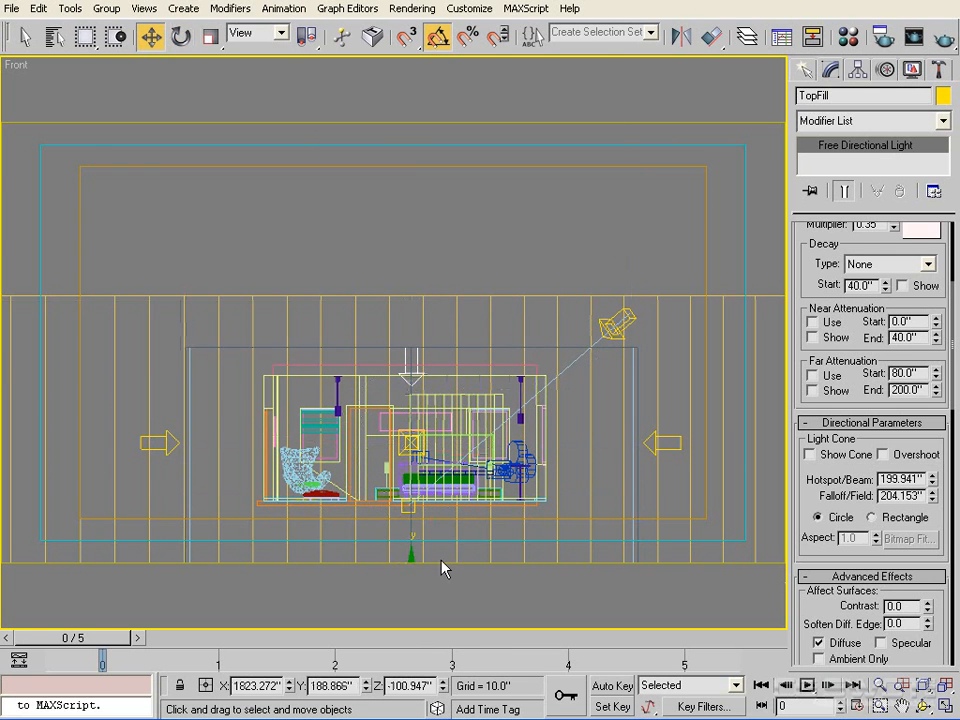
Examine the ceiling area beneath TopFill and select its objects to identify the recessed downlight cylinders.
middle_drag(493, 416, 534, 289)
scroll(491, 304, up, 5)
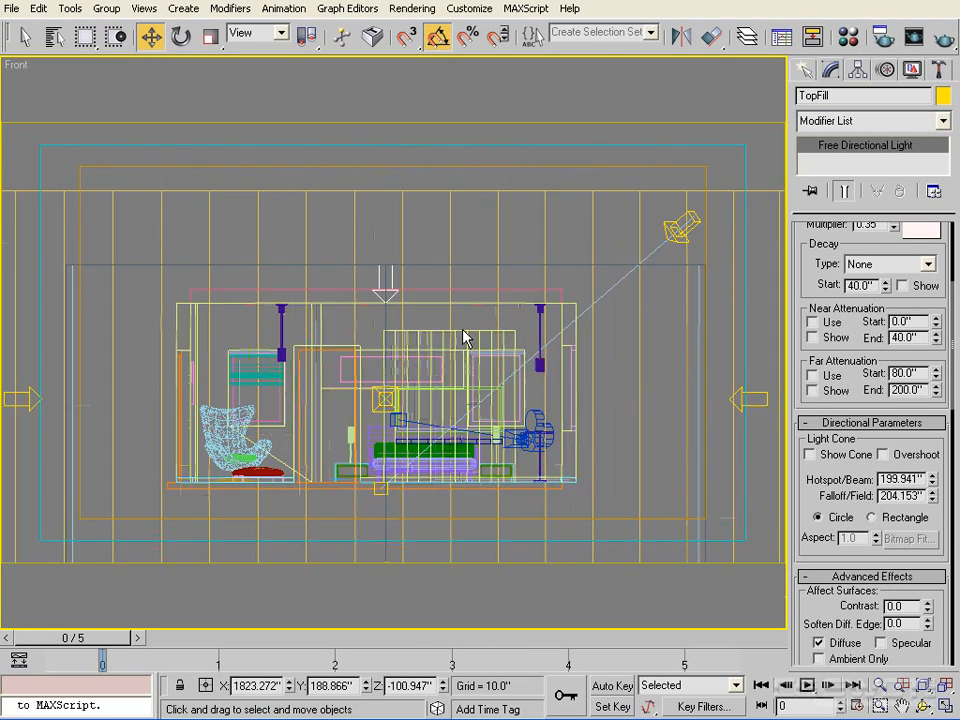
middle_drag(480, 328, 508, 345)
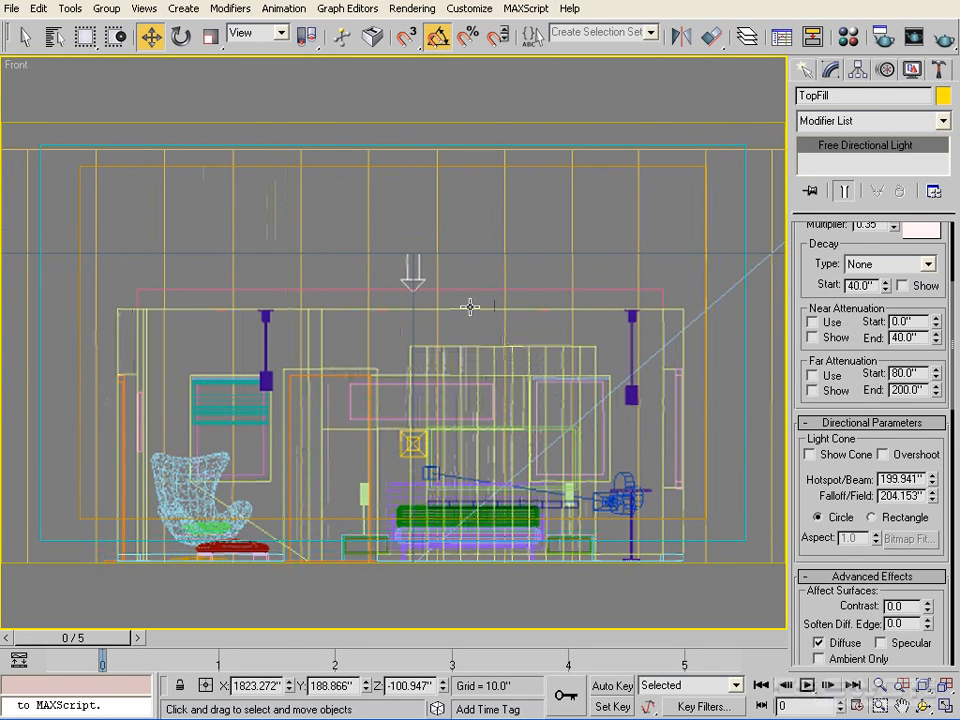
click(383, 313)
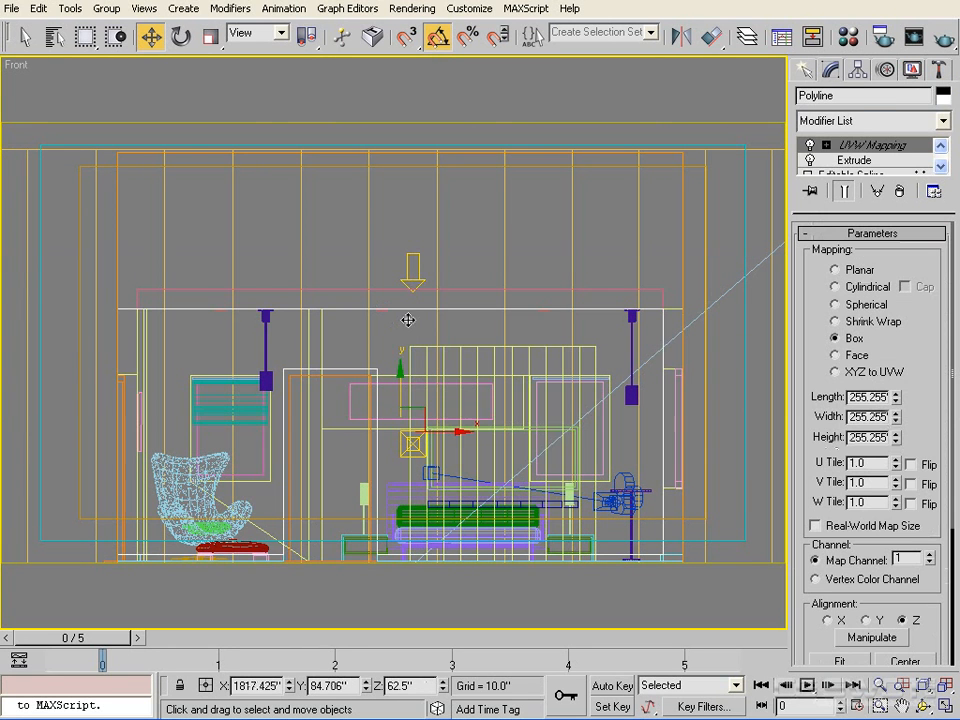
alt+middle_drag(429, 332, 414, 315)
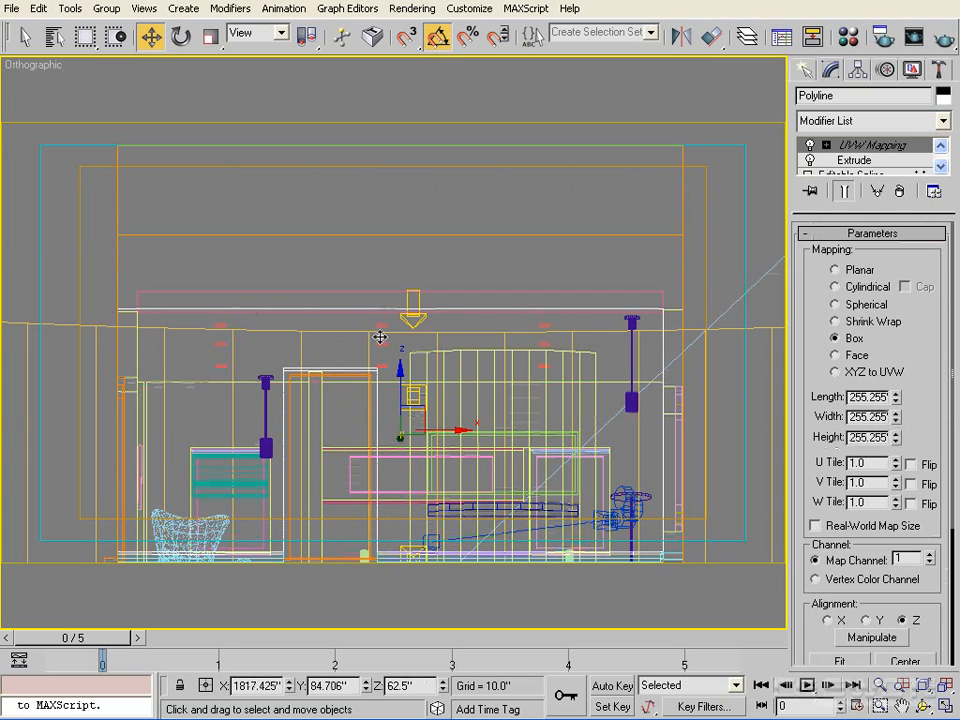
click(390, 345)
click(384, 336)
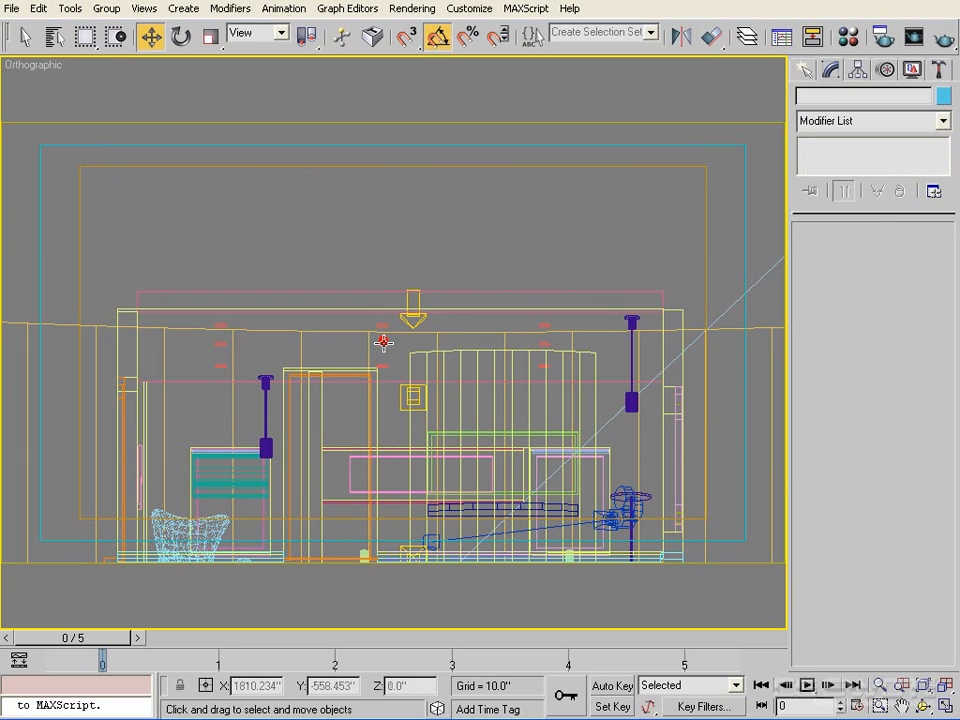
click(397, 343)
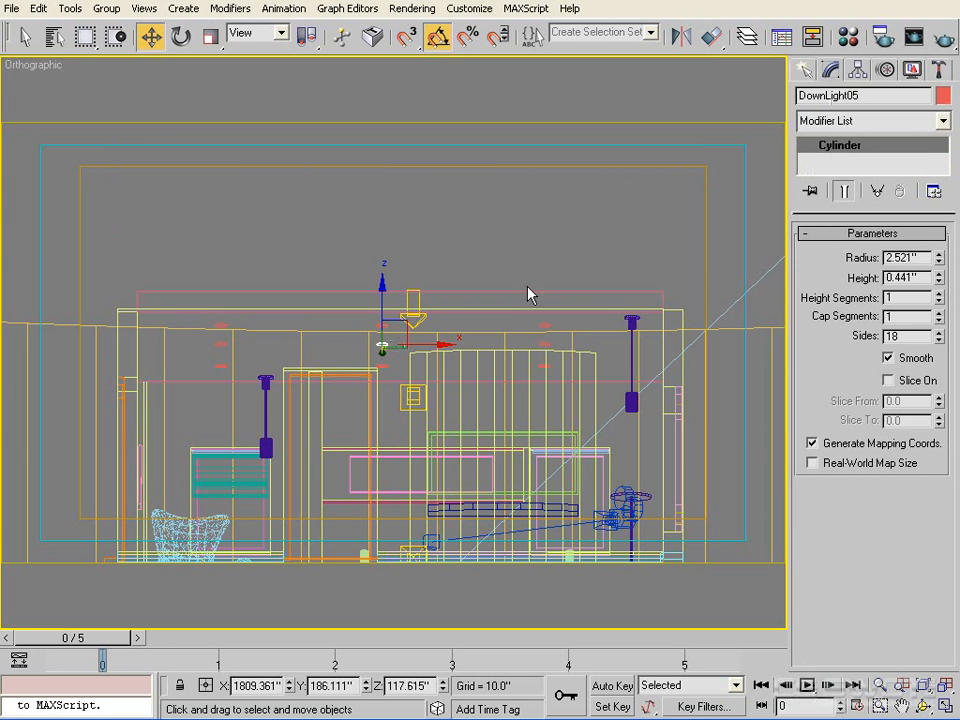
key(f)
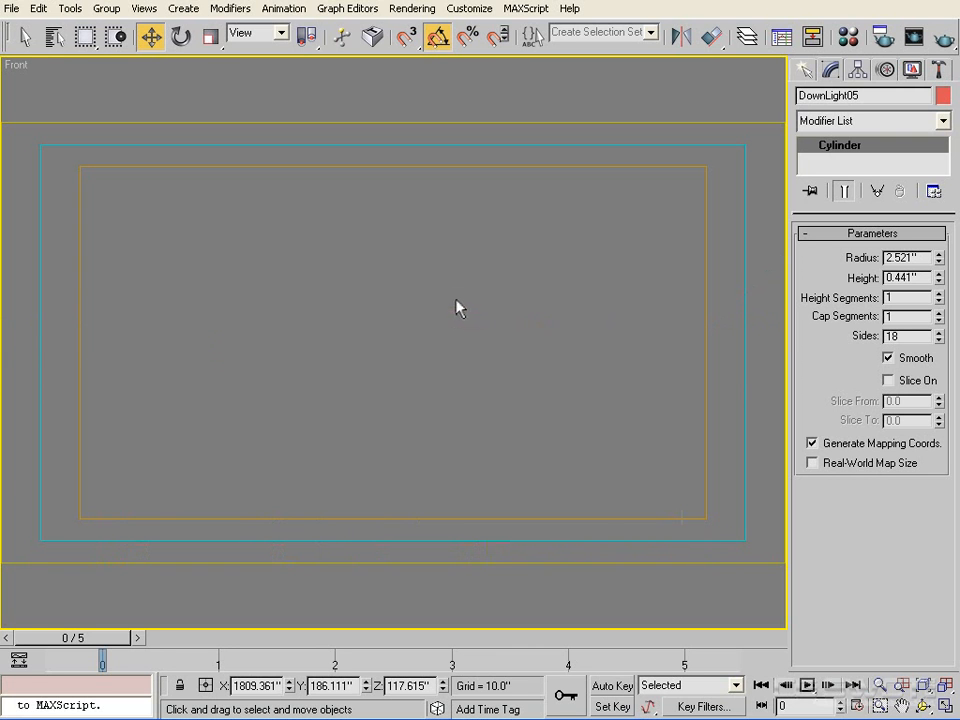
scroll(510, 353, down, 5)
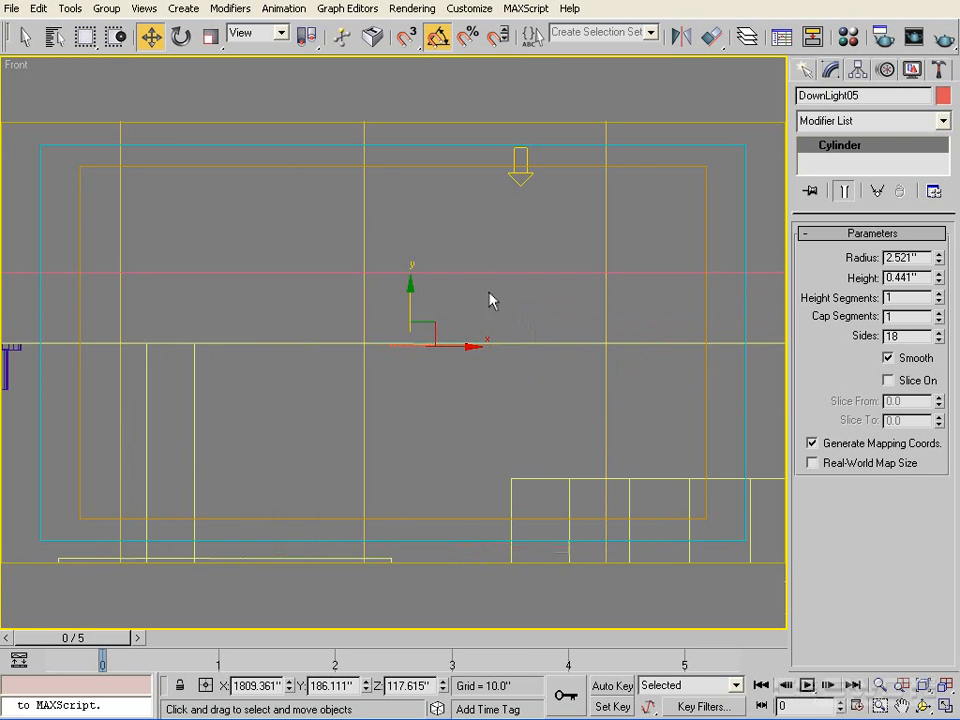
Select the TopFill light and add the Ceiling object to its exclusion list.
click(441, 300)
middle_drag(523, 319, 516, 174)
drag(810, 258, 838, 413)
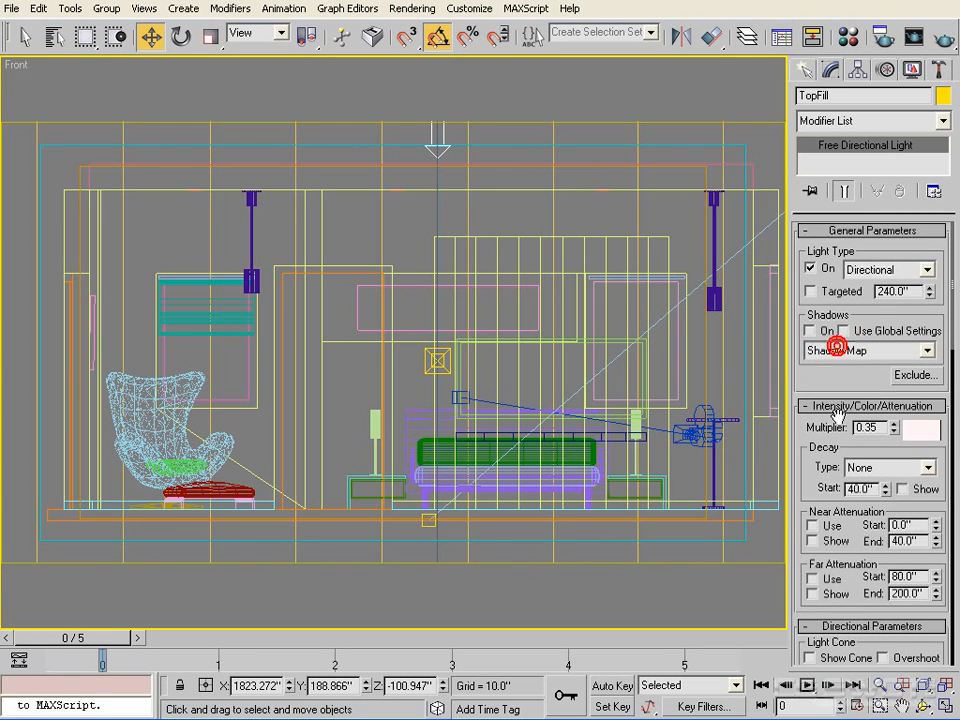
click(915, 376)
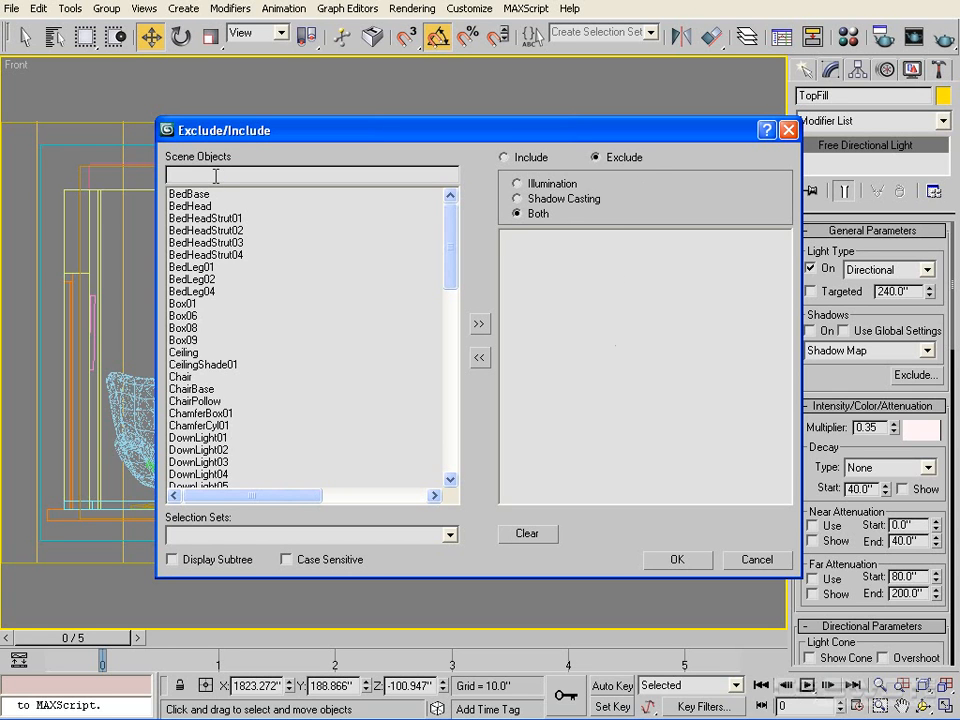
text(c)
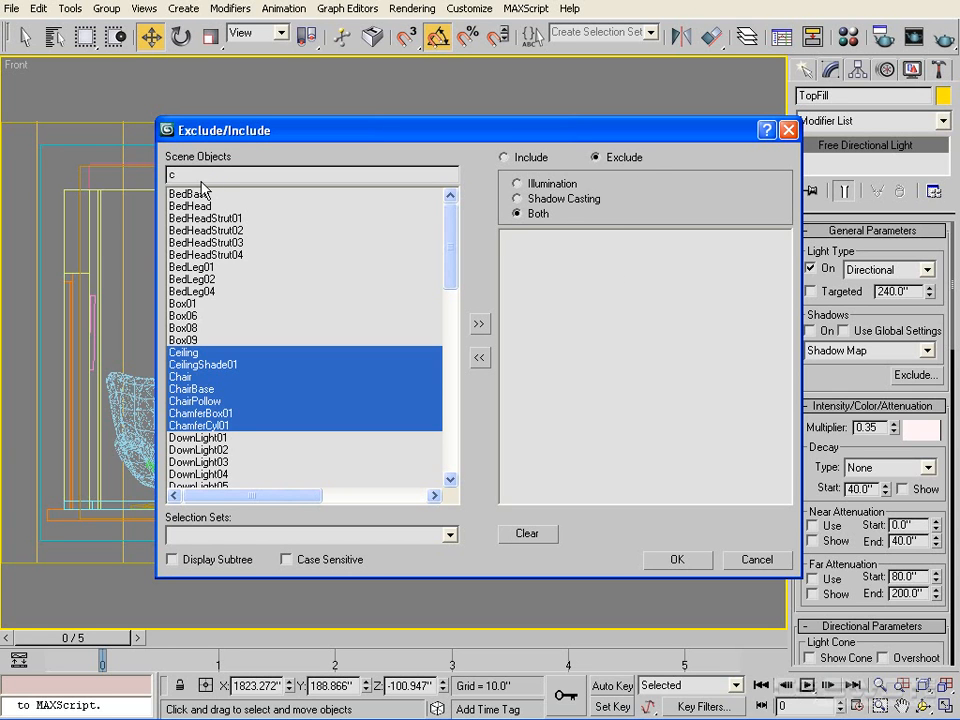
click(208, 352)
click(479, 325)
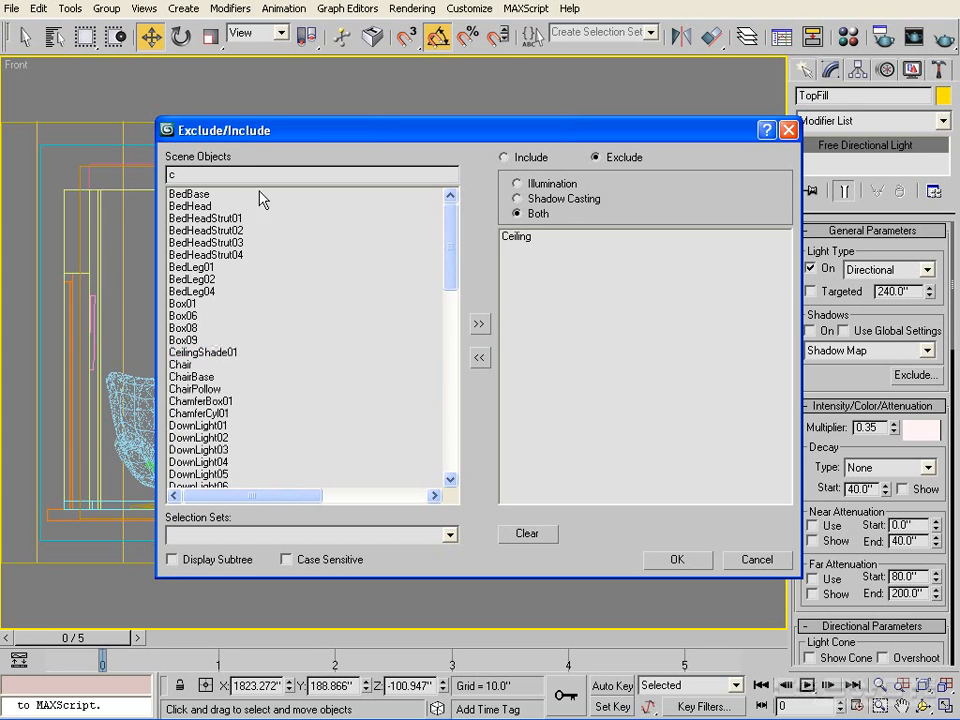
Exclude DownLight01 through DownLight09 from TopFill for both illumination and shadow casting, and accept the list.
double_click(195, 174)
text(down)
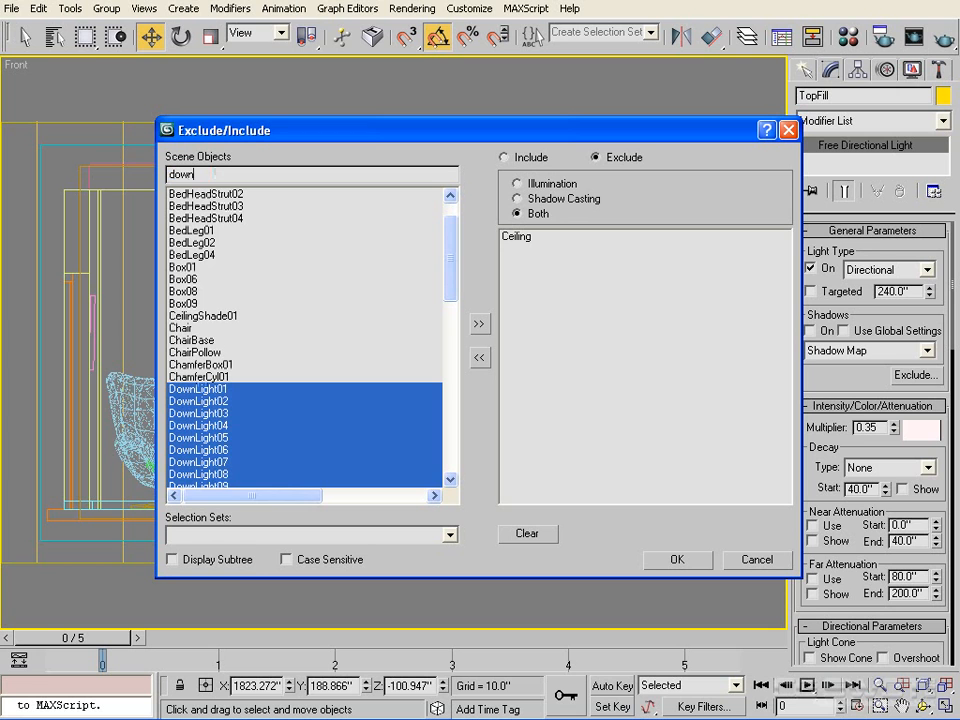
drag(450, 272, 450, 294)
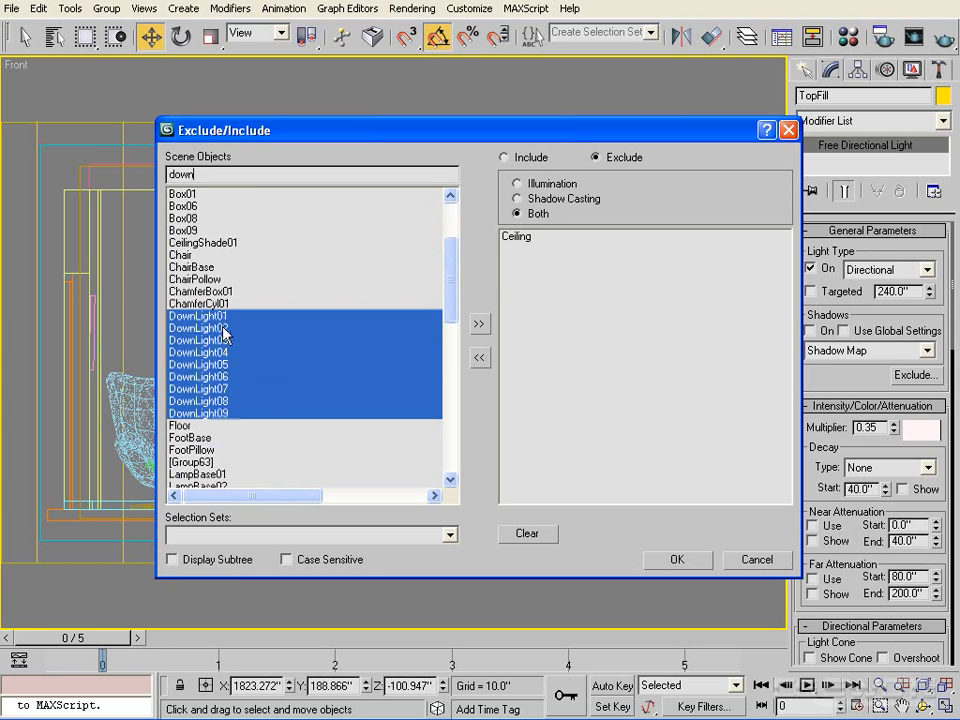
click(479, 325)
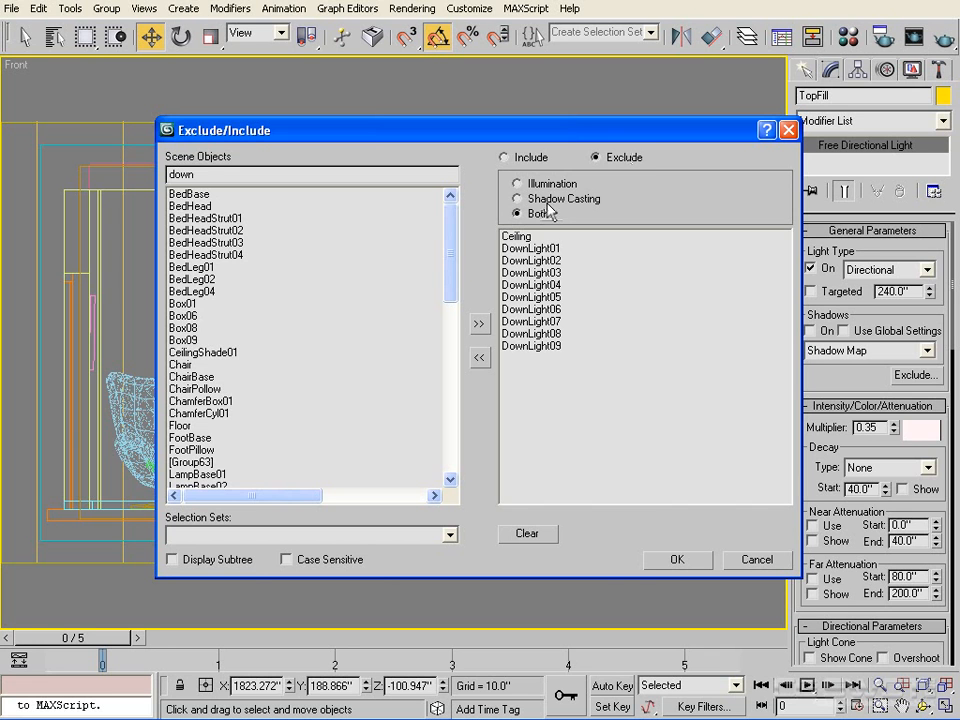
click(688, 559)
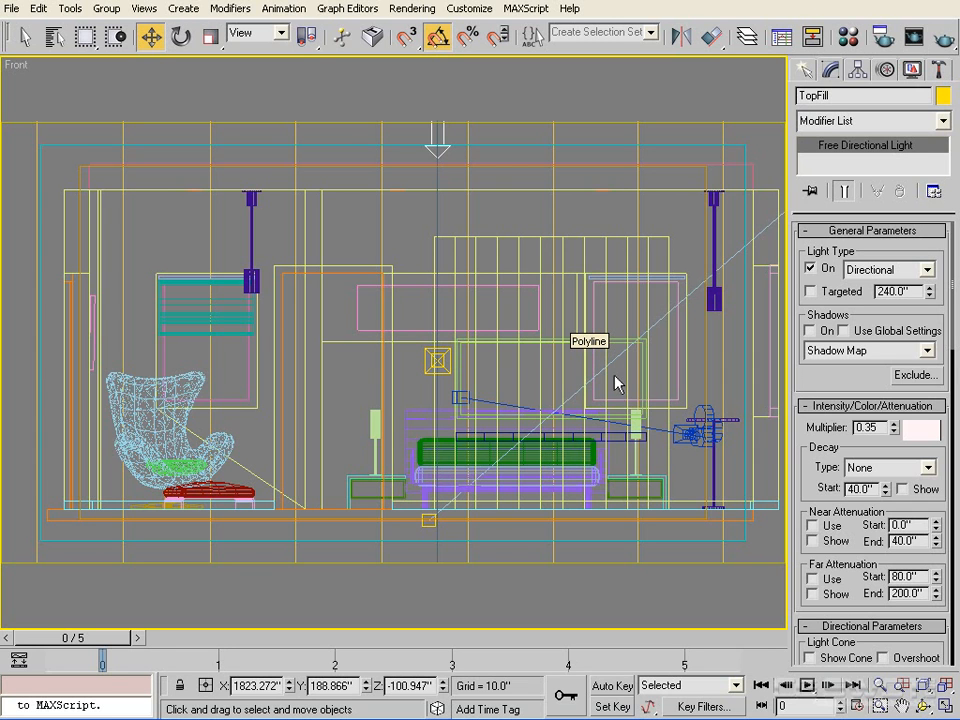
Set TopFill's multiplier to 0.2 and change its light color to a very pale blue-white.
double_click(868, 427)
text(0.2)
key(Return)
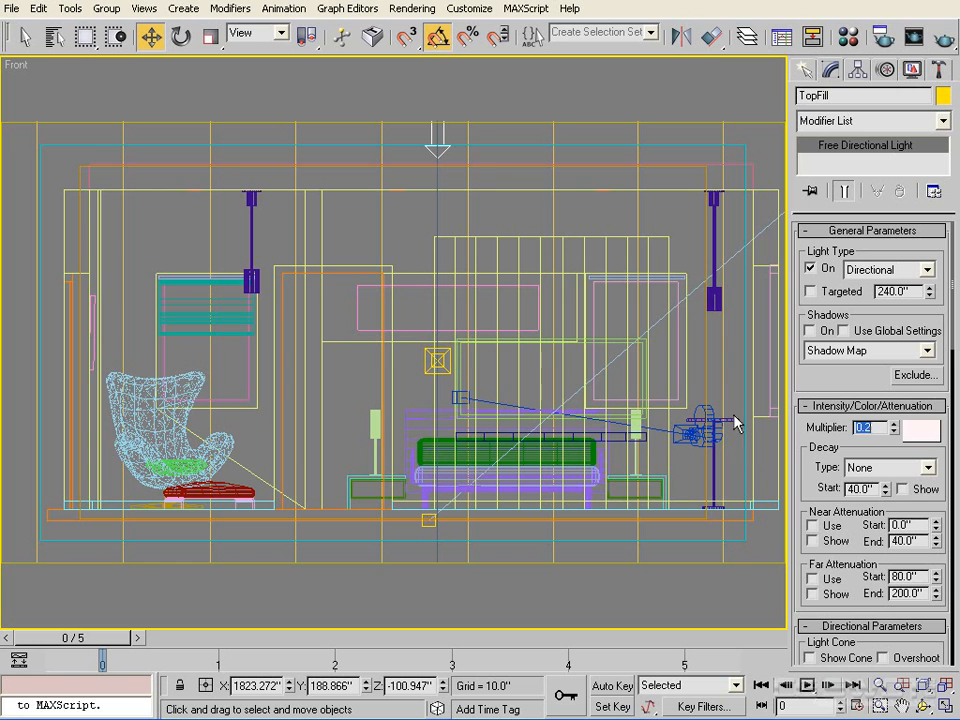
click(921, 430)
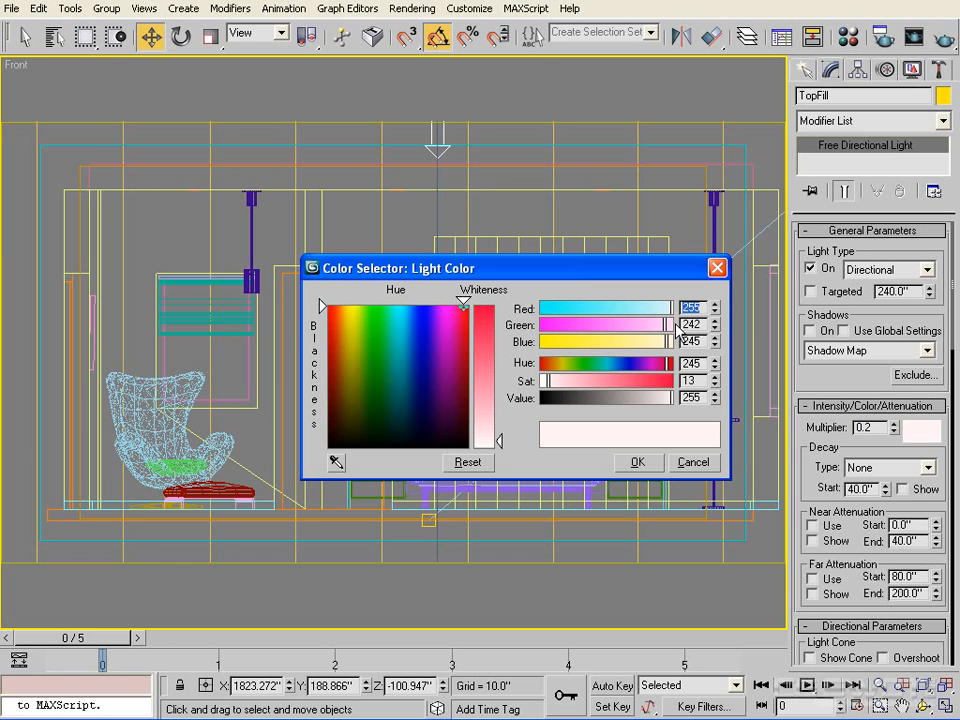
mouse_move(666, 325)
mouse_down()
mouse_move(672, 341)
mouse_move(666, 310)
mouse_move(668, 321)
mouse_up()
click(637, 462)
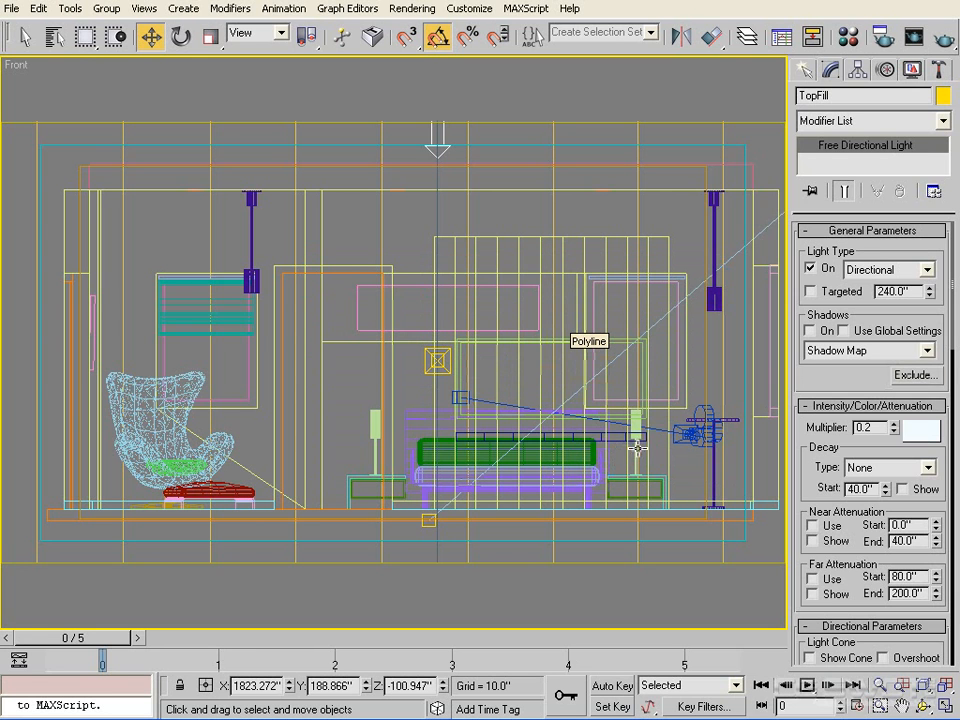
Turn on Shadow Map shadows for TopFill, with a map size of 2048 and a sample range of 50.
drag(863, 383, 865, 378)
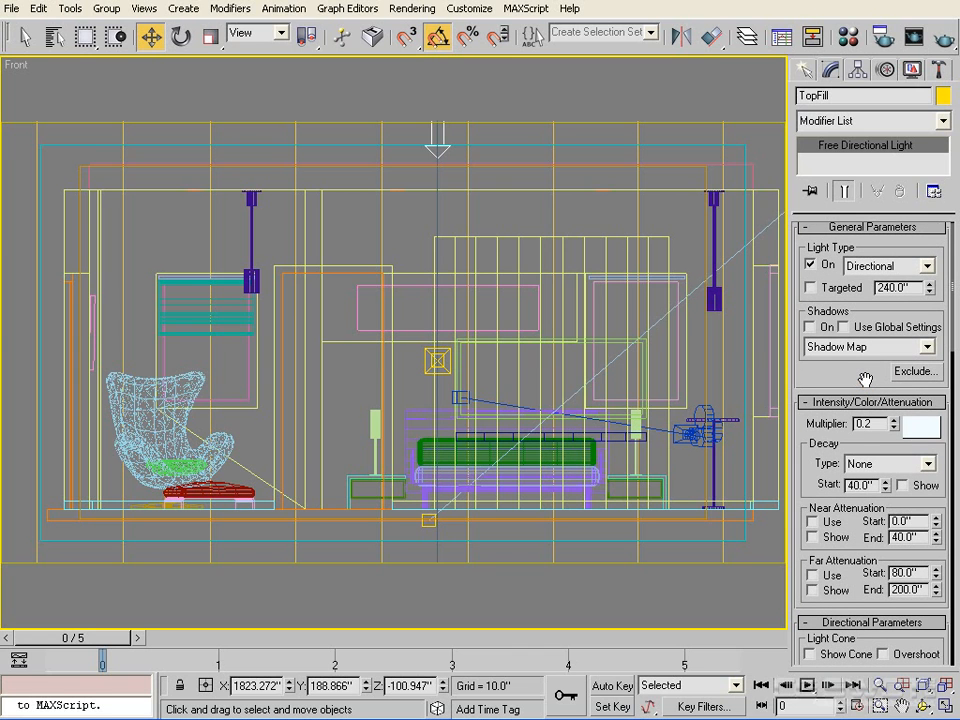
click(811, 327)
drag(855, 380, 857, 130)
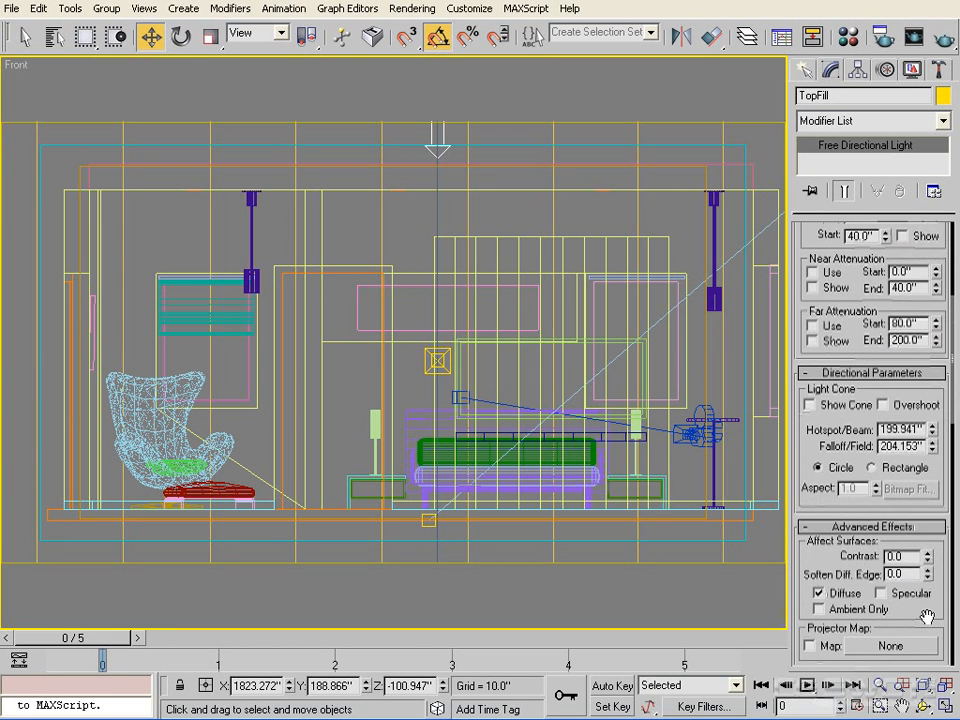
drag(927, 617, 921, 319)
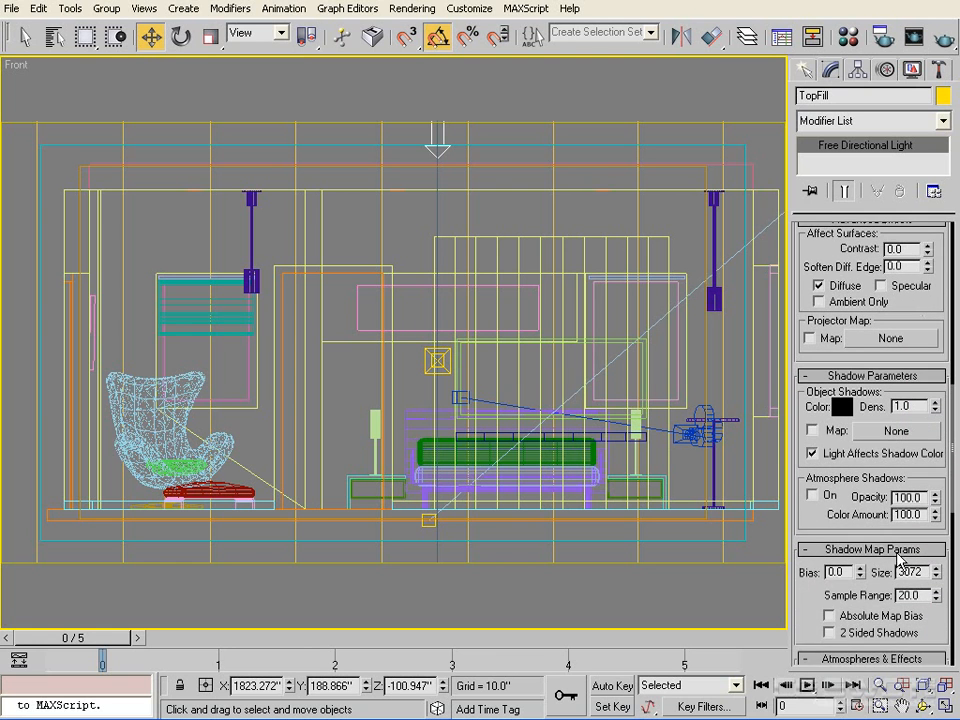
drag(812, 594, 812, 580)
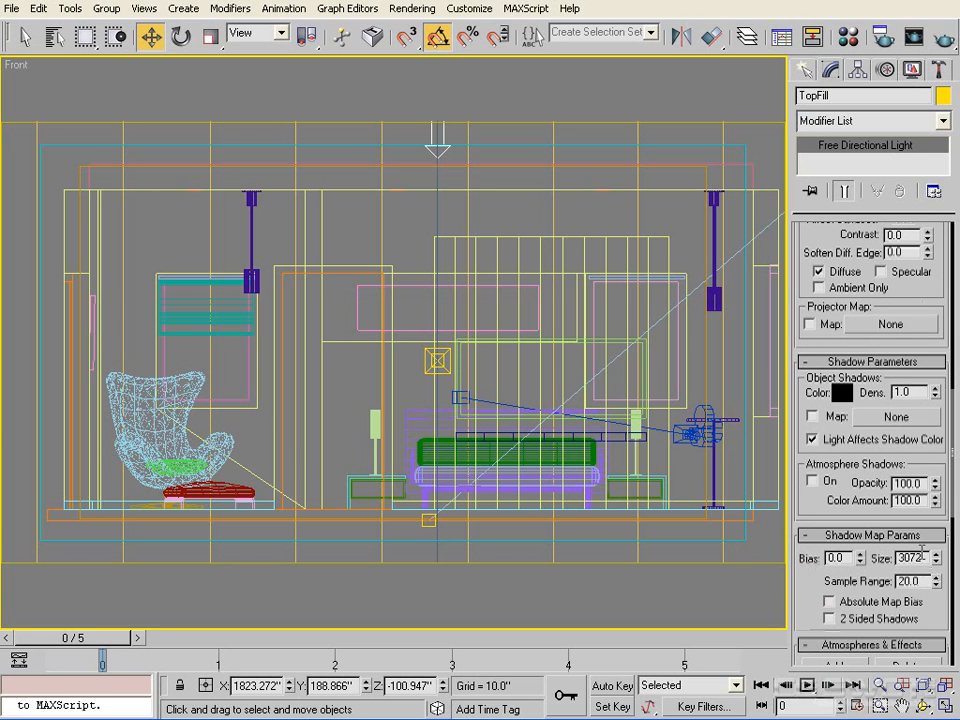
double_click(921, 557)
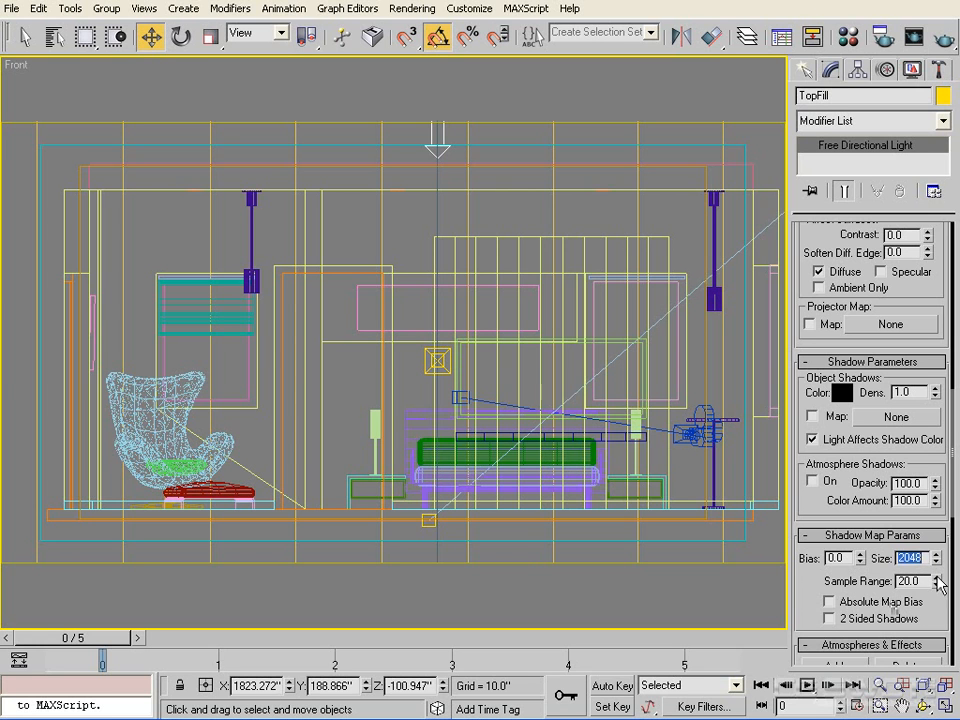
drag(939, 581, 936, 561)
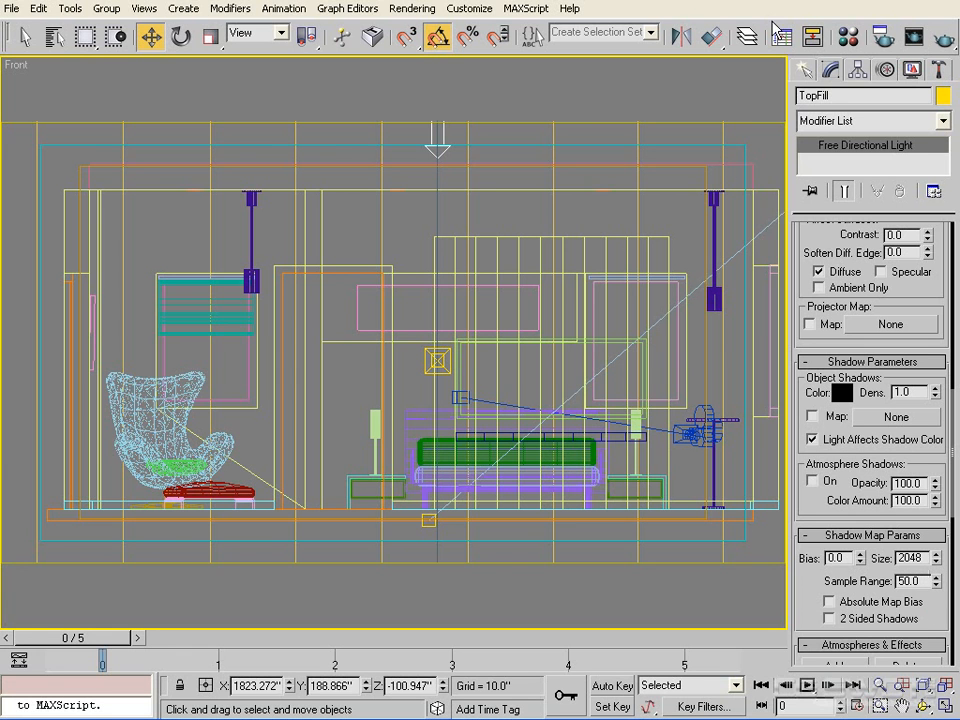
Render the StaticCam view to check the TopFill lighting and close the rendered frame.
key(c)
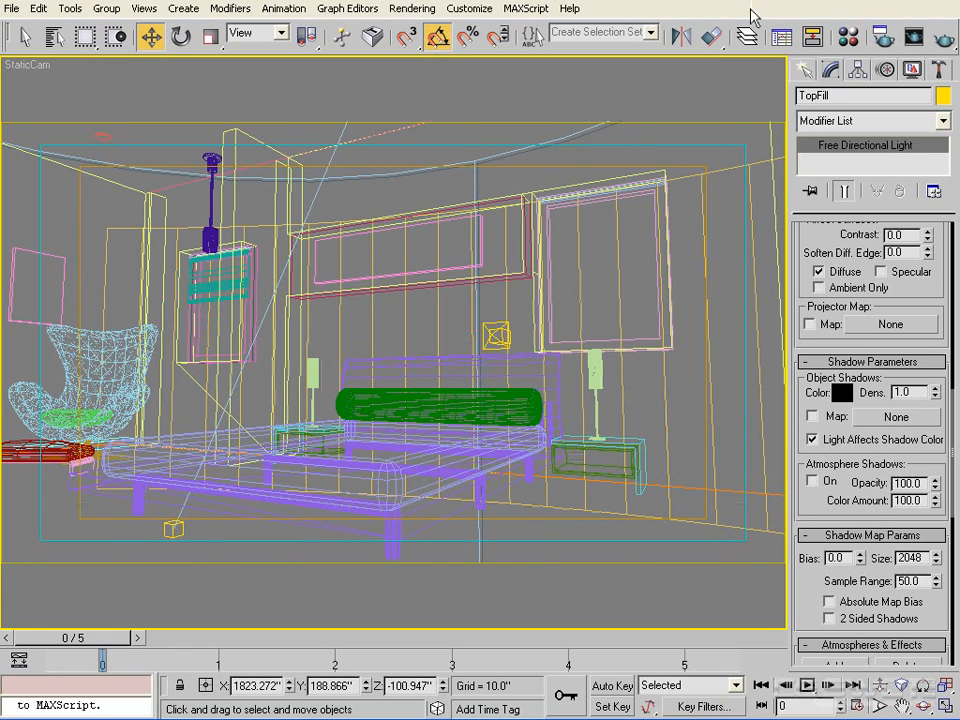
click(942, 40)
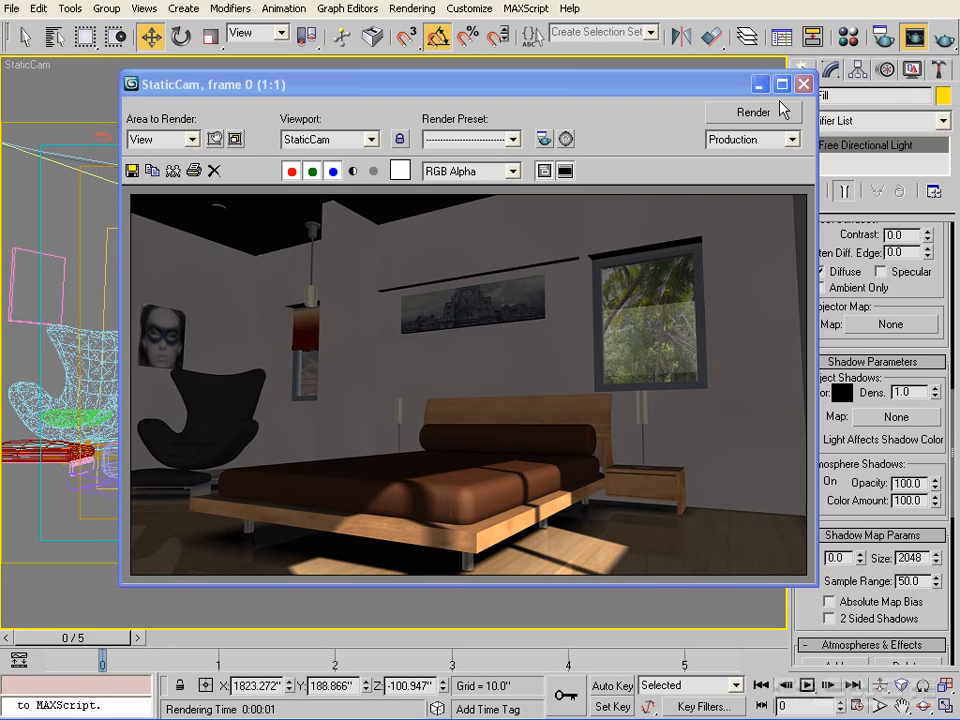
click(802, 84)
Raise the Polyline02 wall to Z 63.387" in the shaded camera view and render the result again.
key(F3)
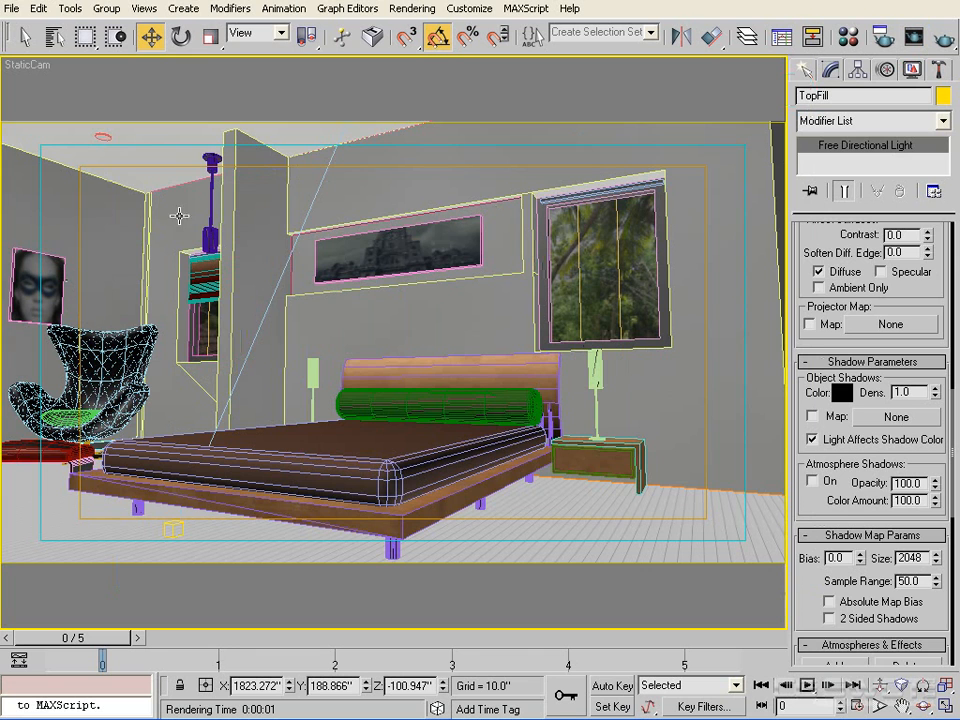
click(110, 230)
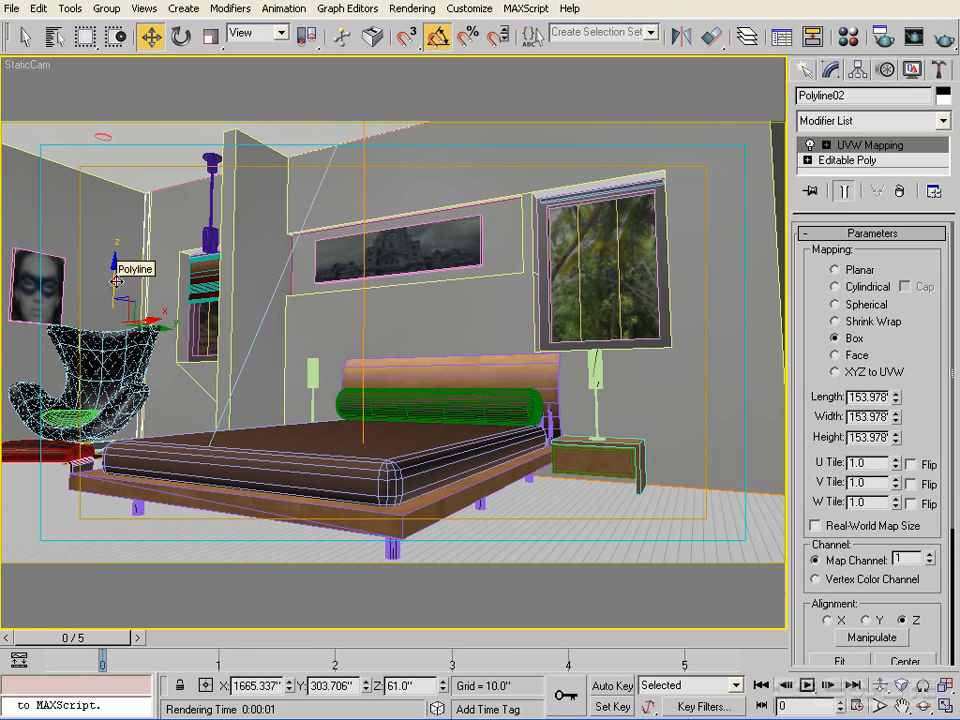
drag(116, 281, 116, 277)
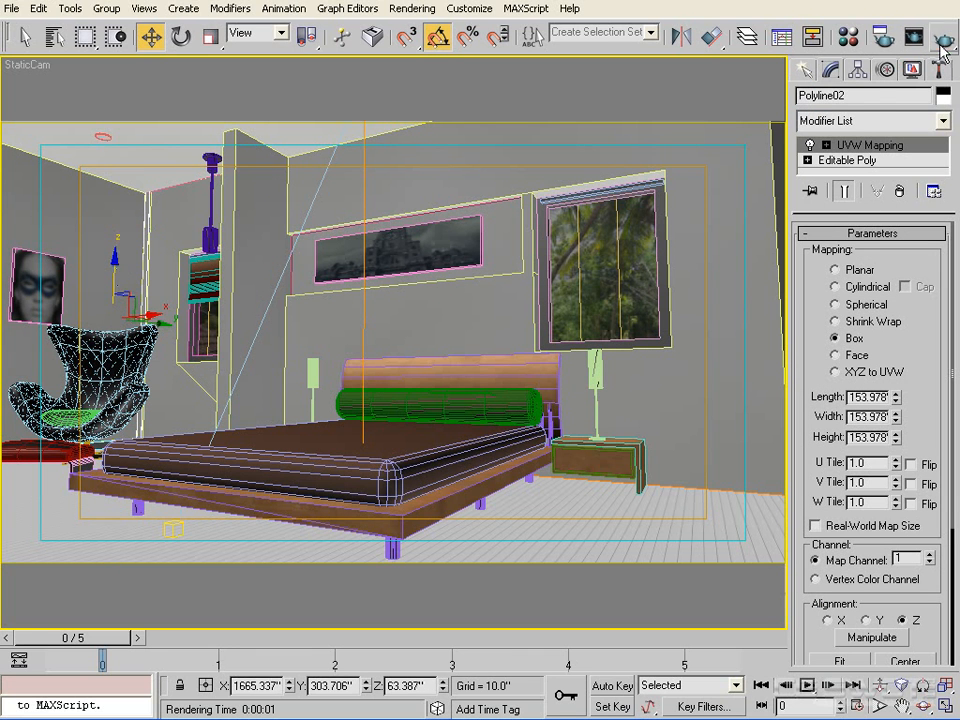
key(shift+q)
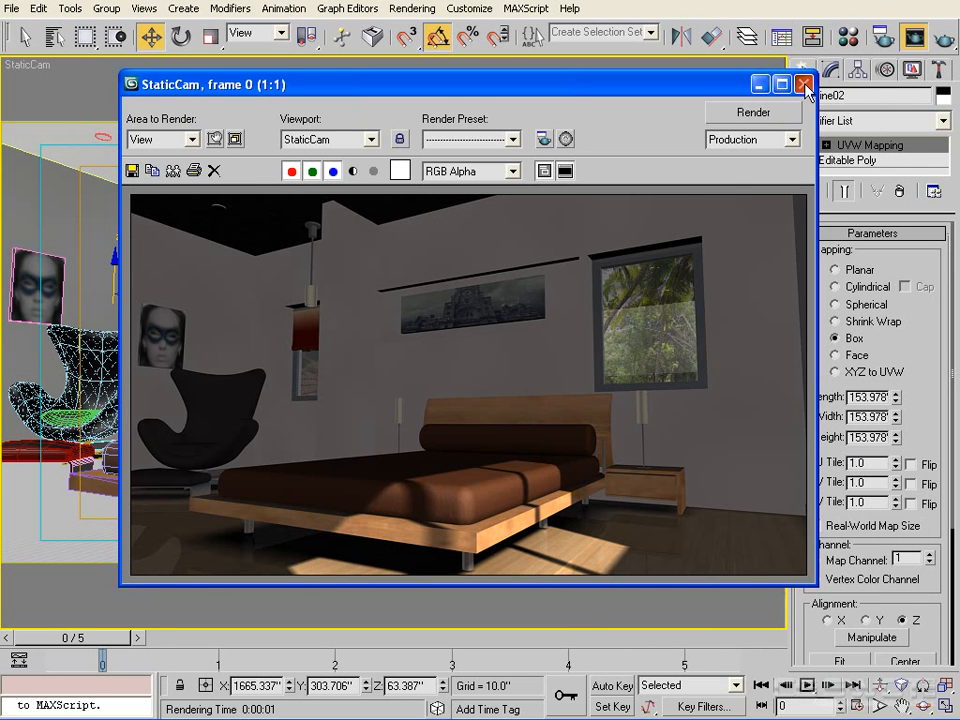
click(806, 86)
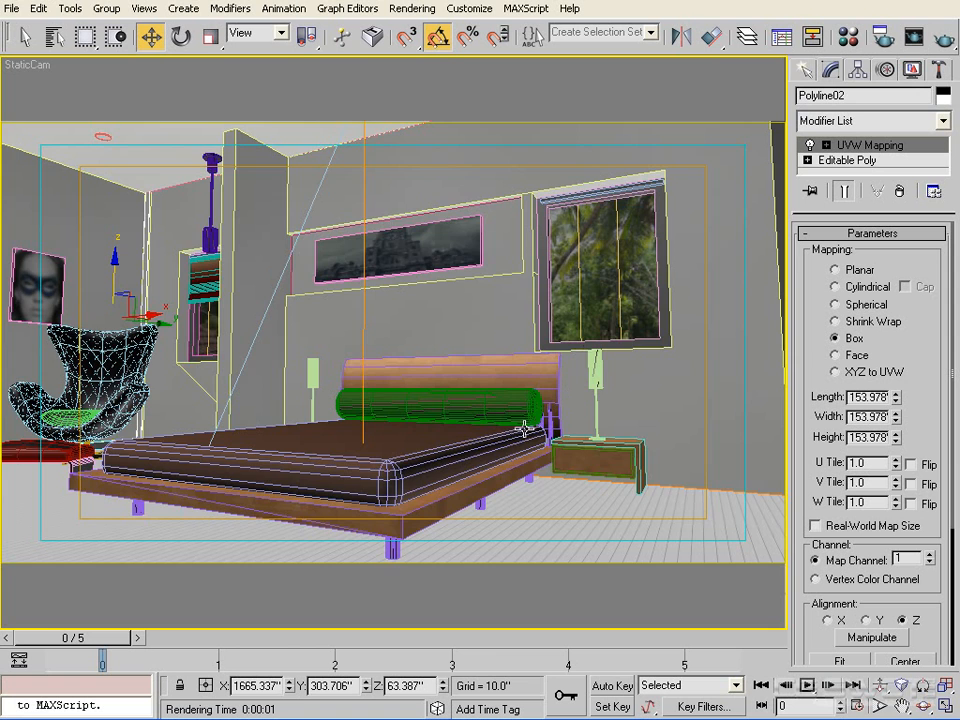
Clone the Fill01 directional light as an independent copy rotated -90 degrees in the front view, so it points upward, and name it Bounce.
key(f)
scroll(523, 438, down, 5)
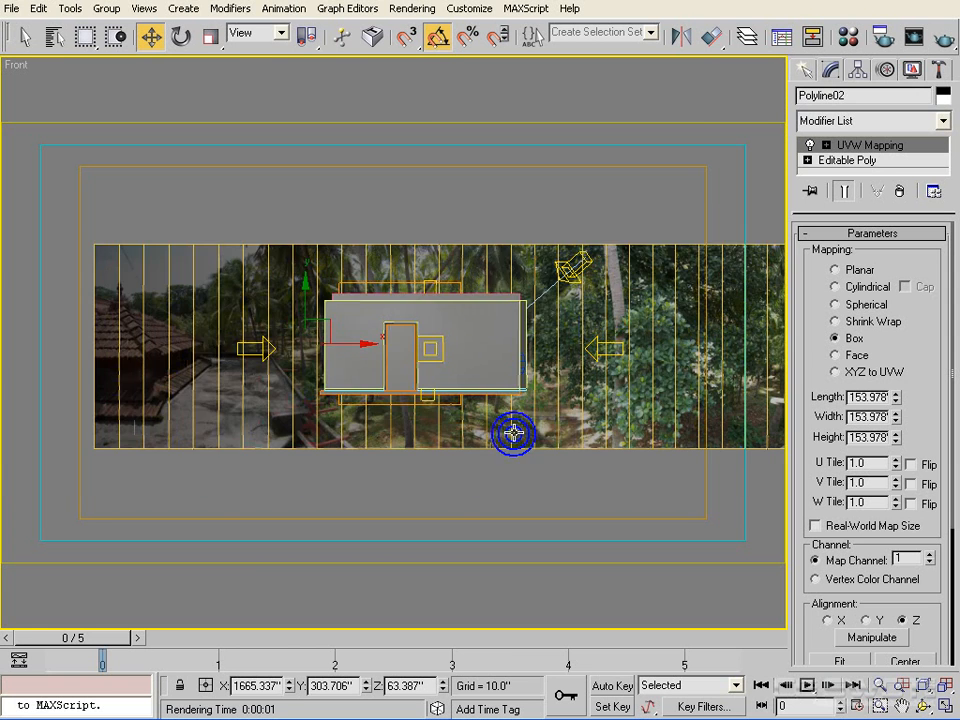
click(584, 362)
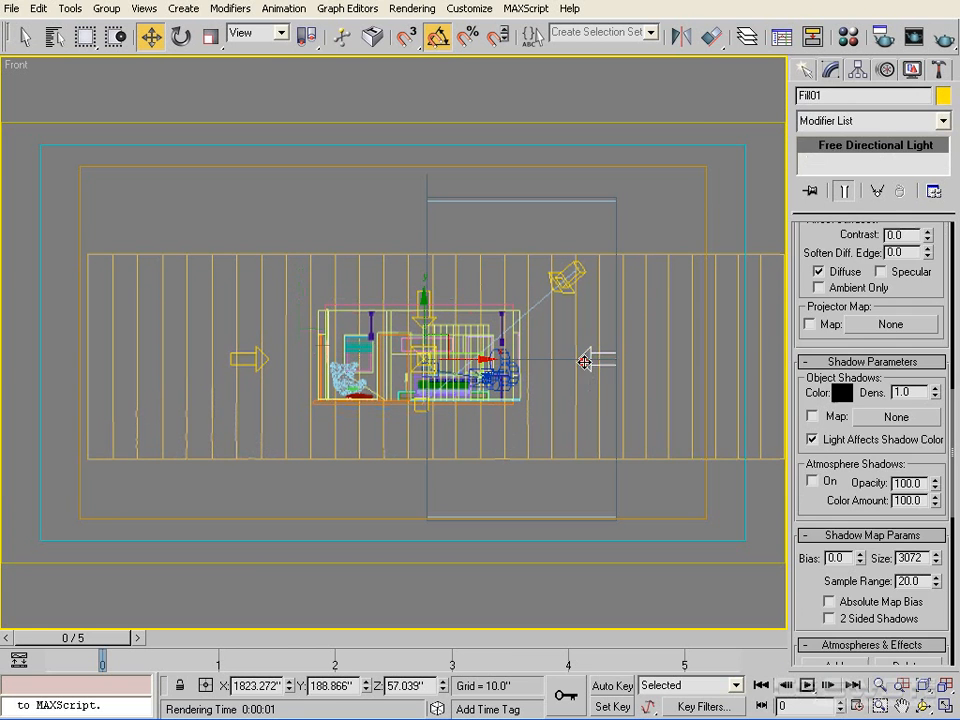
right_click(515, 337)
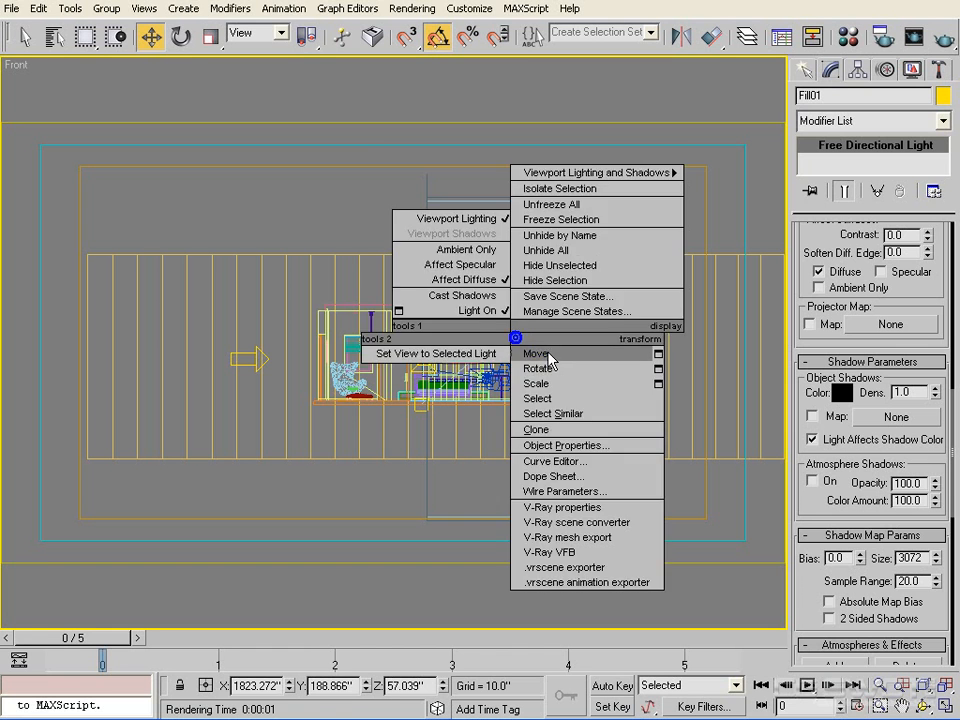
click(553, 369)
shift+drag(466, 320, 484, 429)
double_click(395, 405)
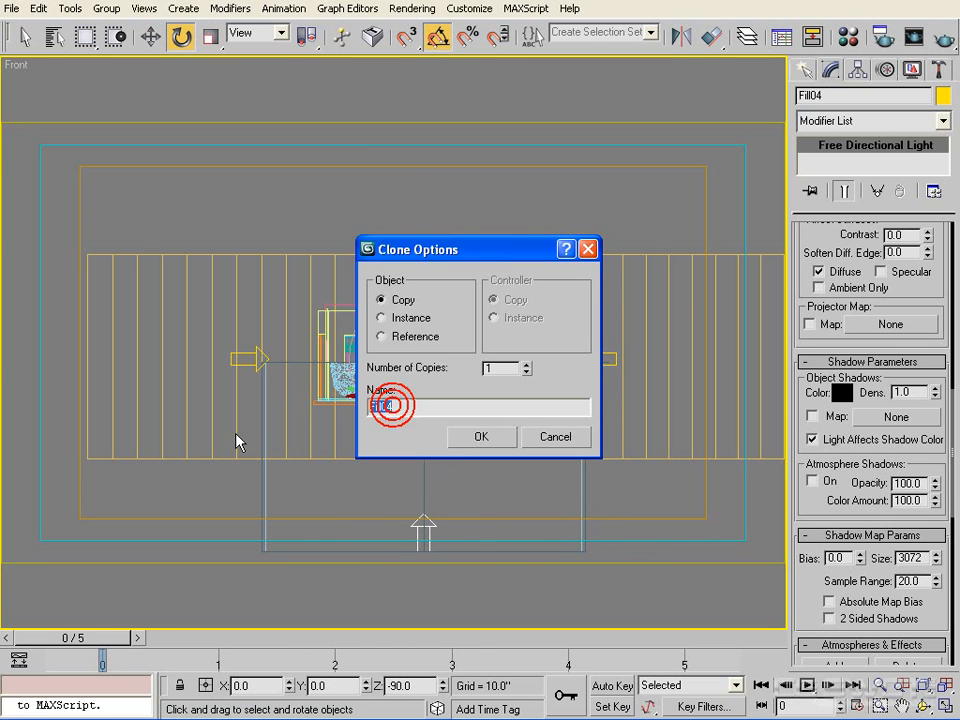
text(B)
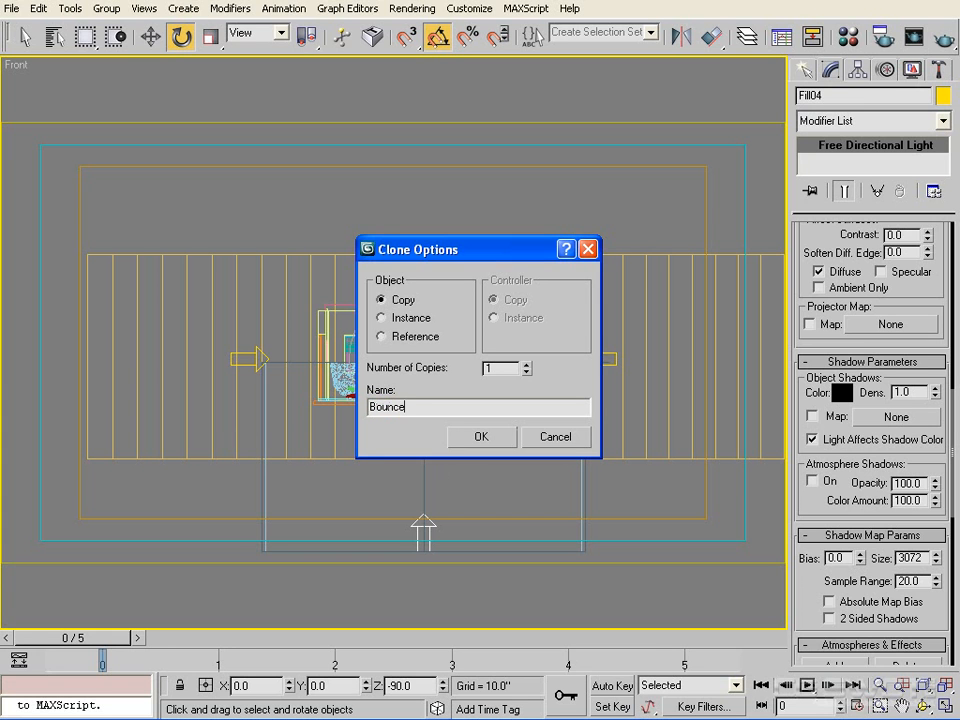
text(ounce)
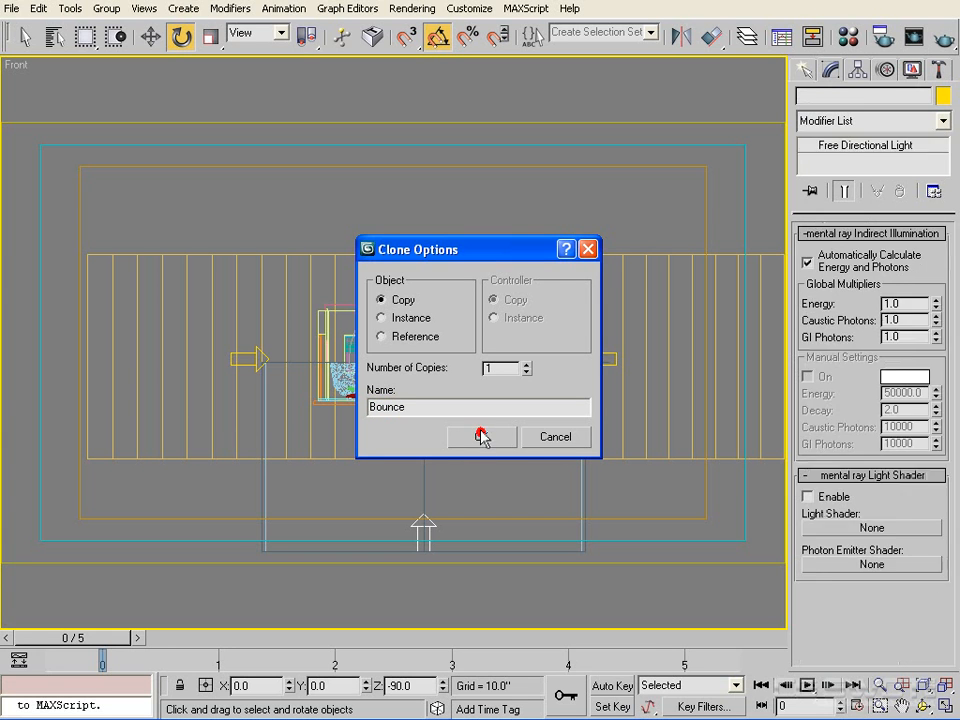
click(481, 436)
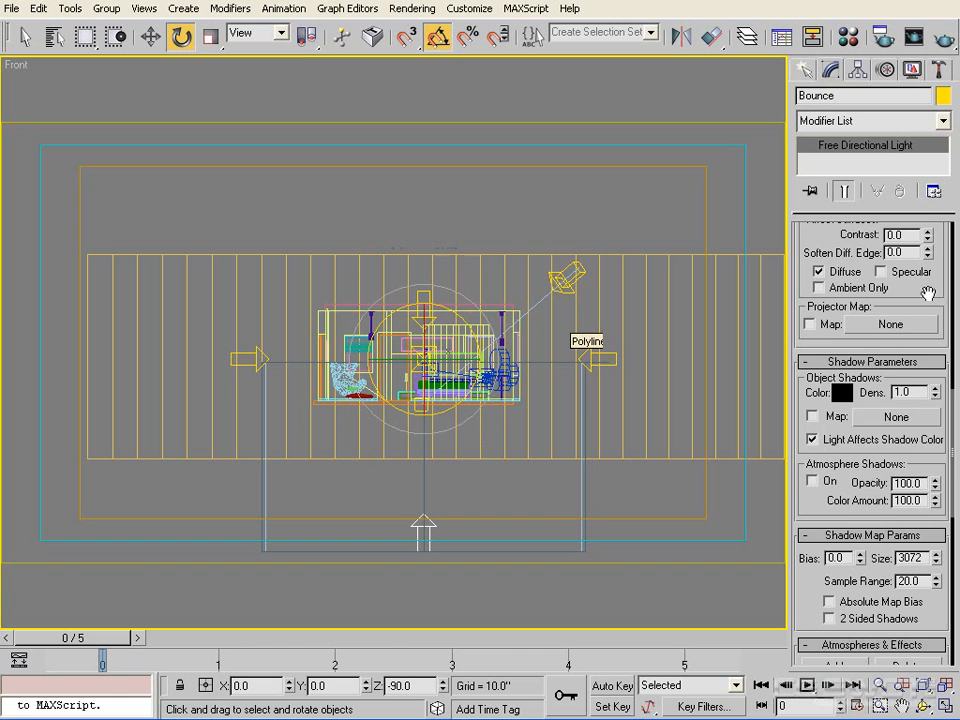
Exclude the Floor object from the Bounce light for both illumination and shadow casting.
drag(922, 294, 916, 643)
drag(810, 250, 812, 478)
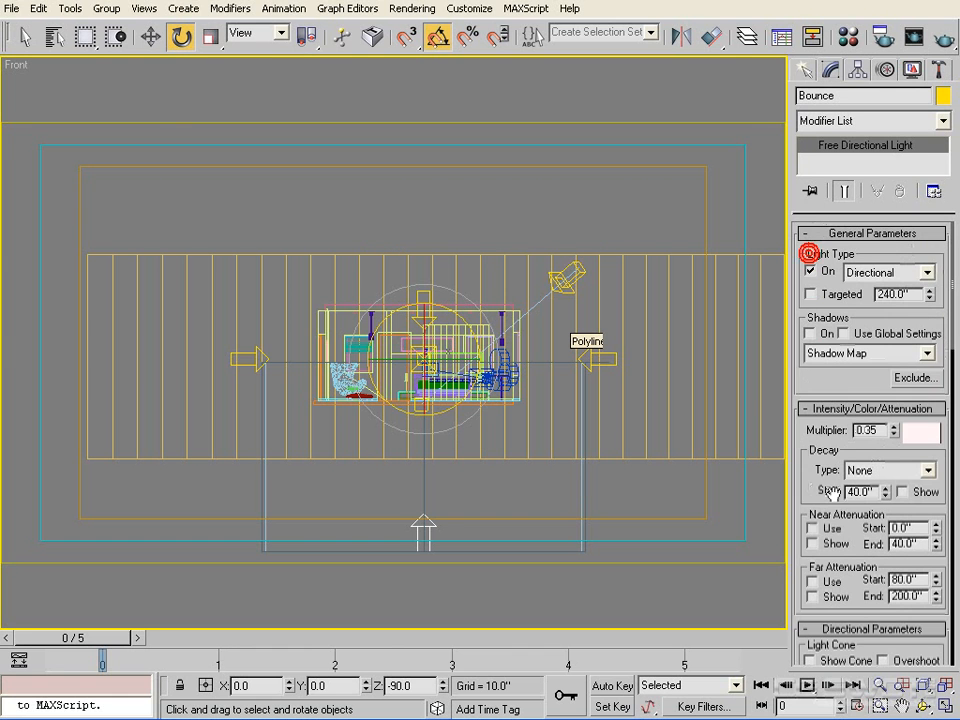
click(915, 378)
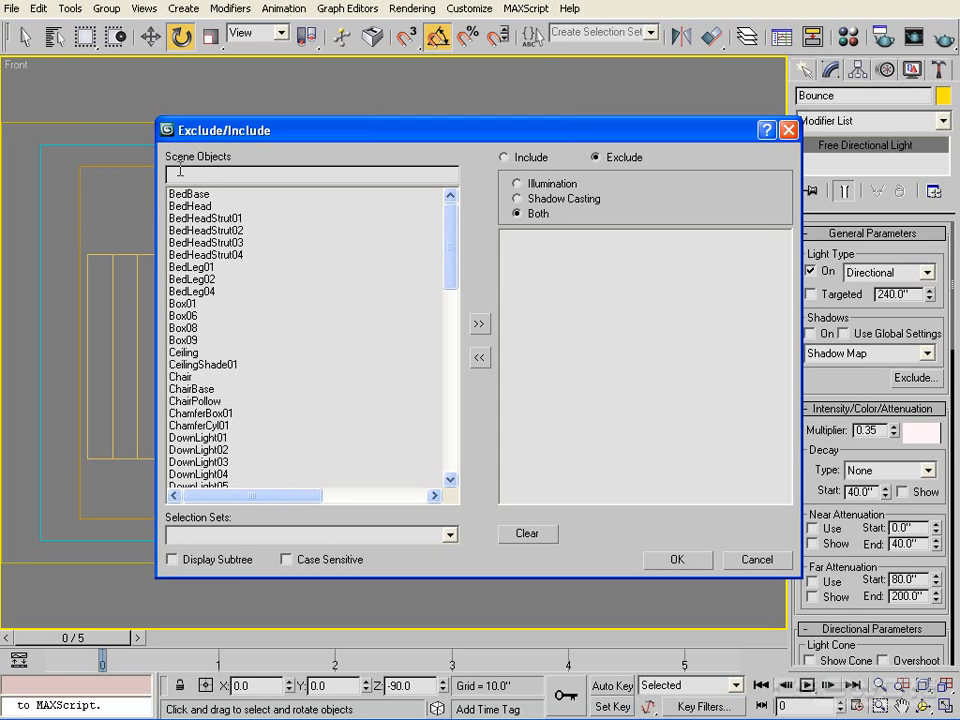
text(floo)
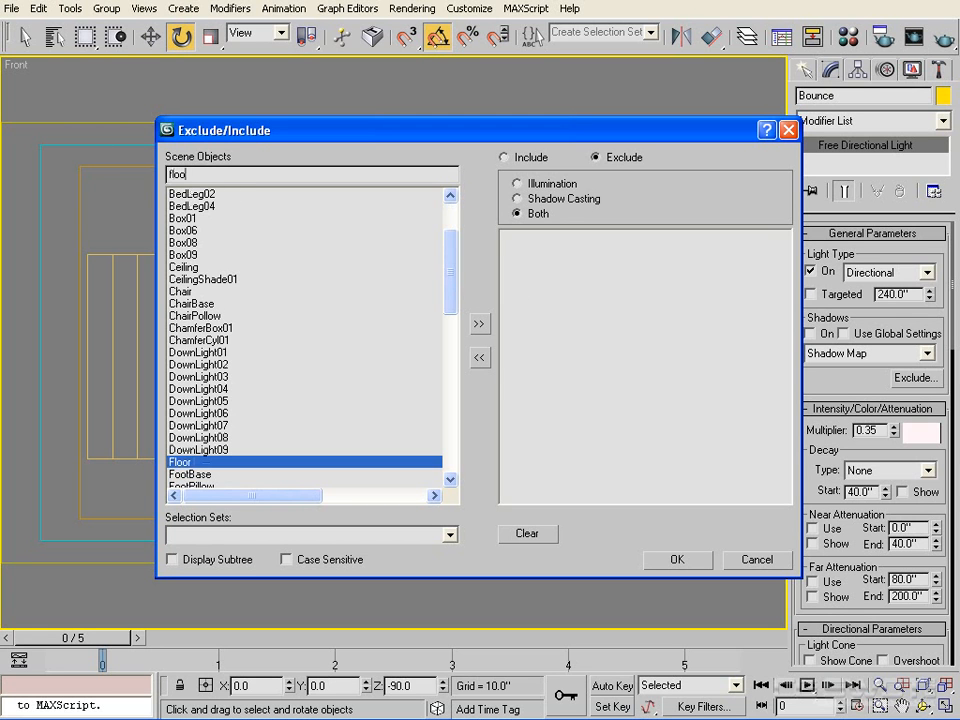
text(r)
click(480, 323)
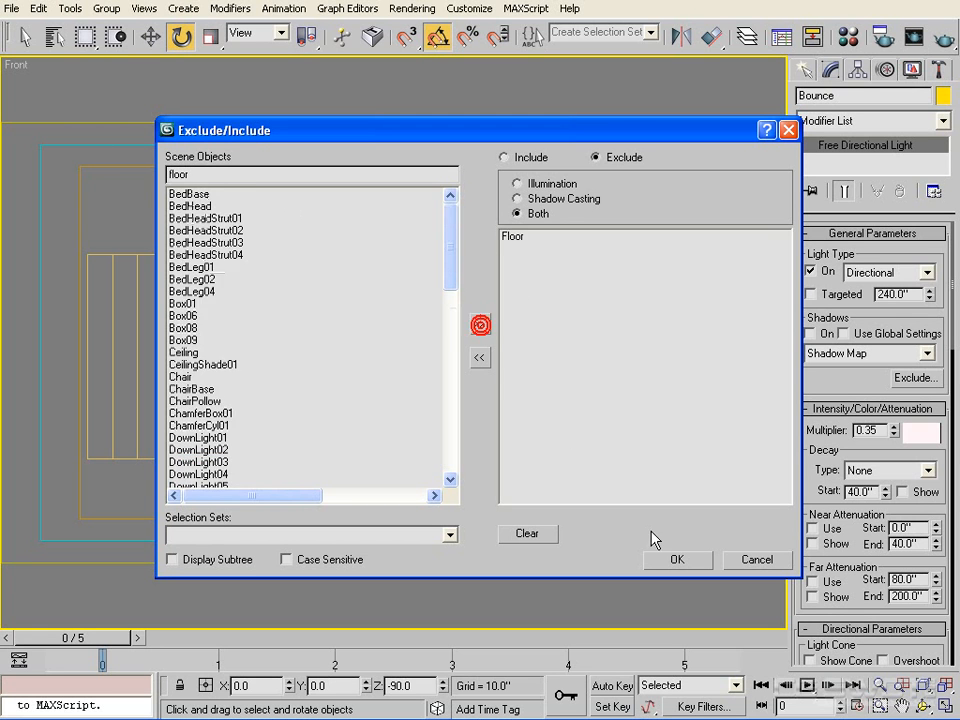
click(676, 561)
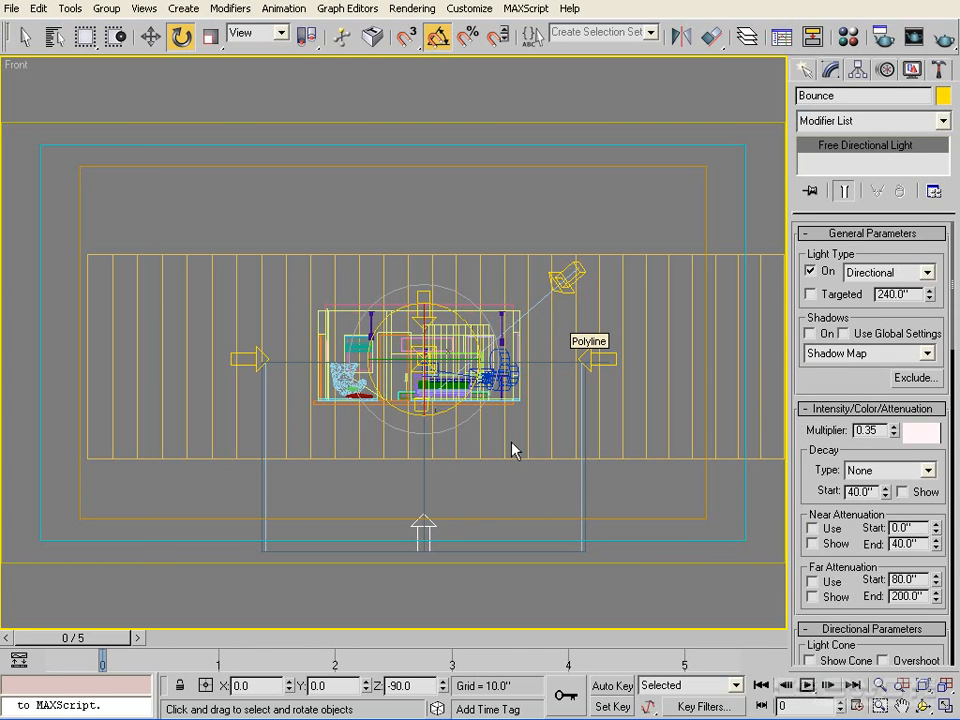
Set the Bounce light's multiplier to 0.2 and its color to a pale blue-white of RGB 245, 251, 255.
drag(824, 376, 824, 369)
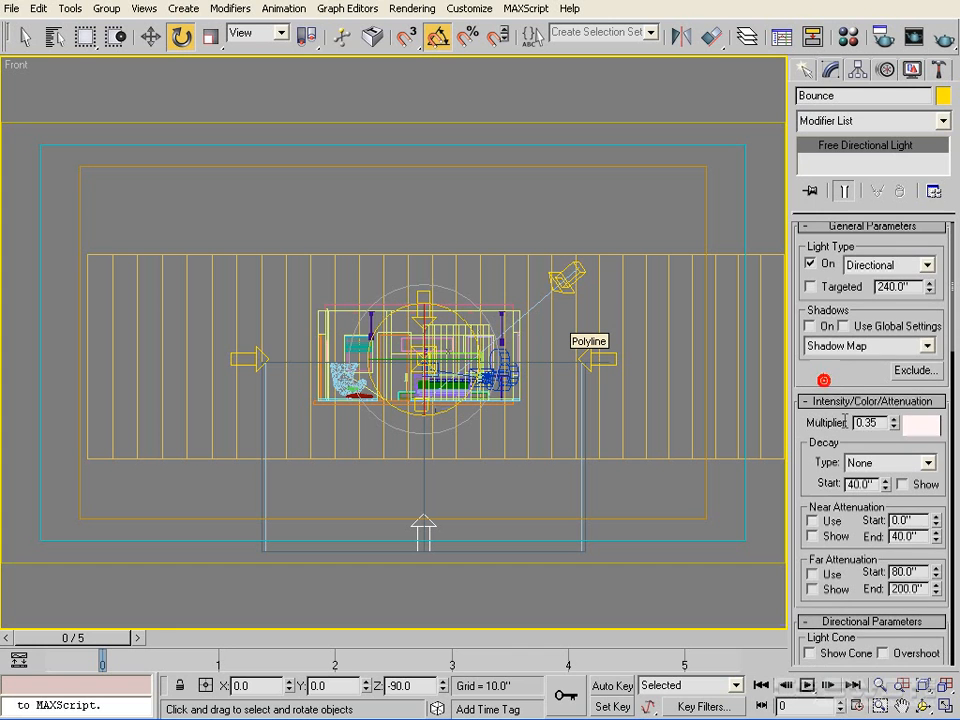
double_click(869, 423)
text(.2)
key(Return)
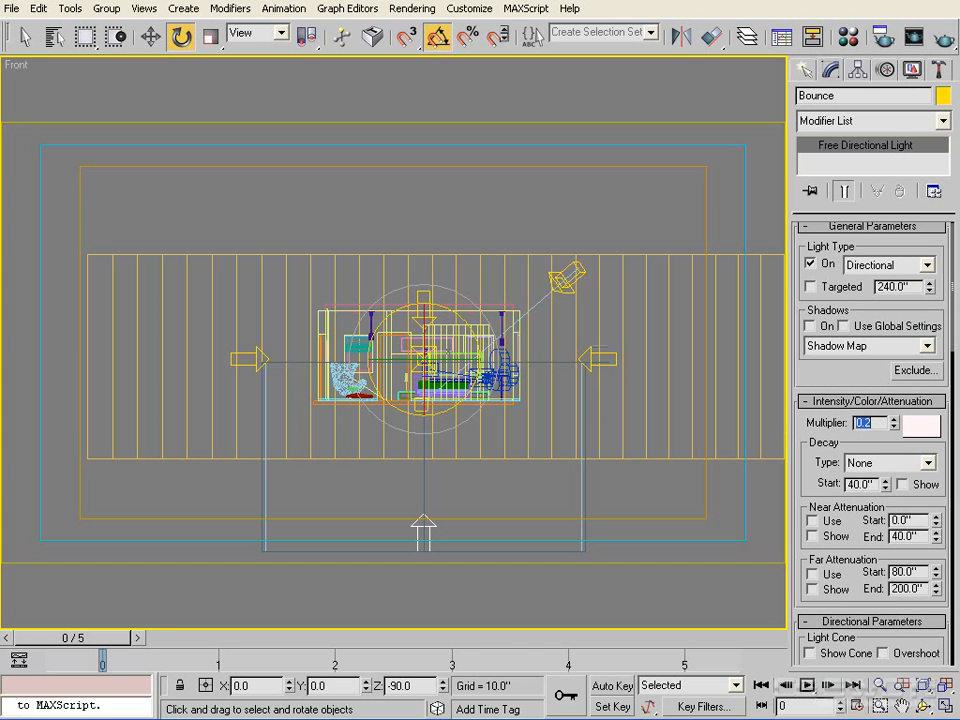
click(918, 428)
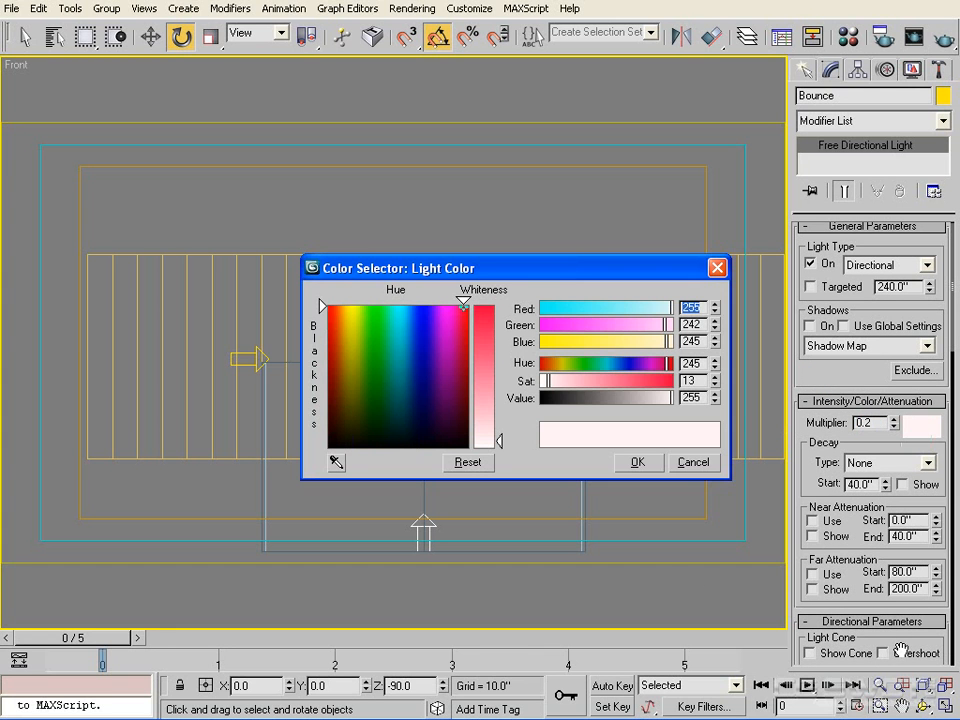
mouse_move(666, 323)
mouse_down()
mouse_move(680, 345)
mouse_move(666, 314)
mouse_up()
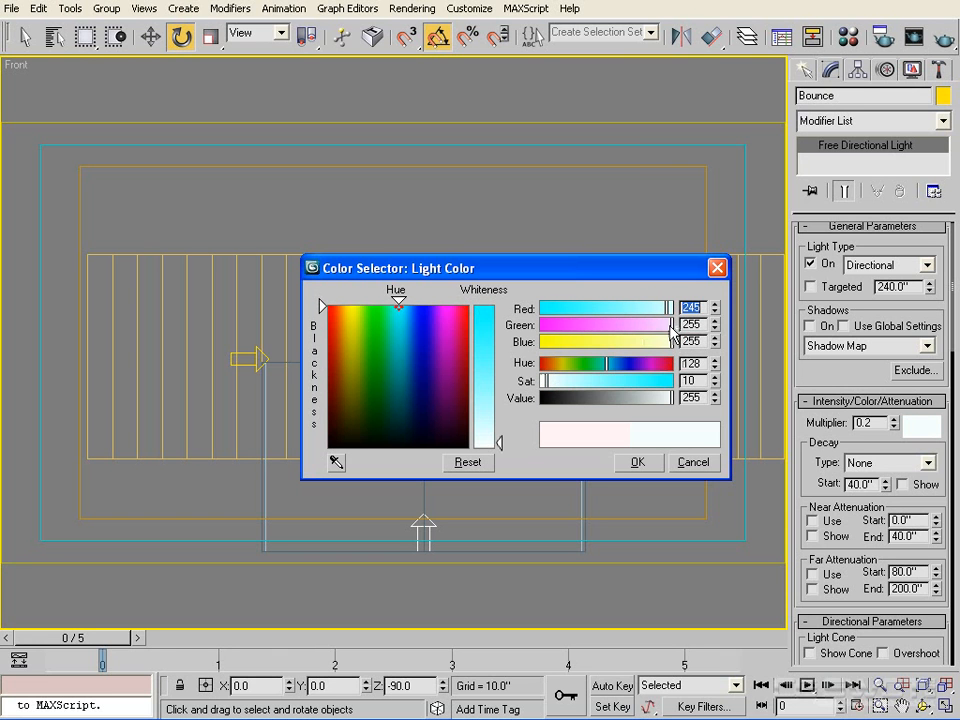
click(678, 325)
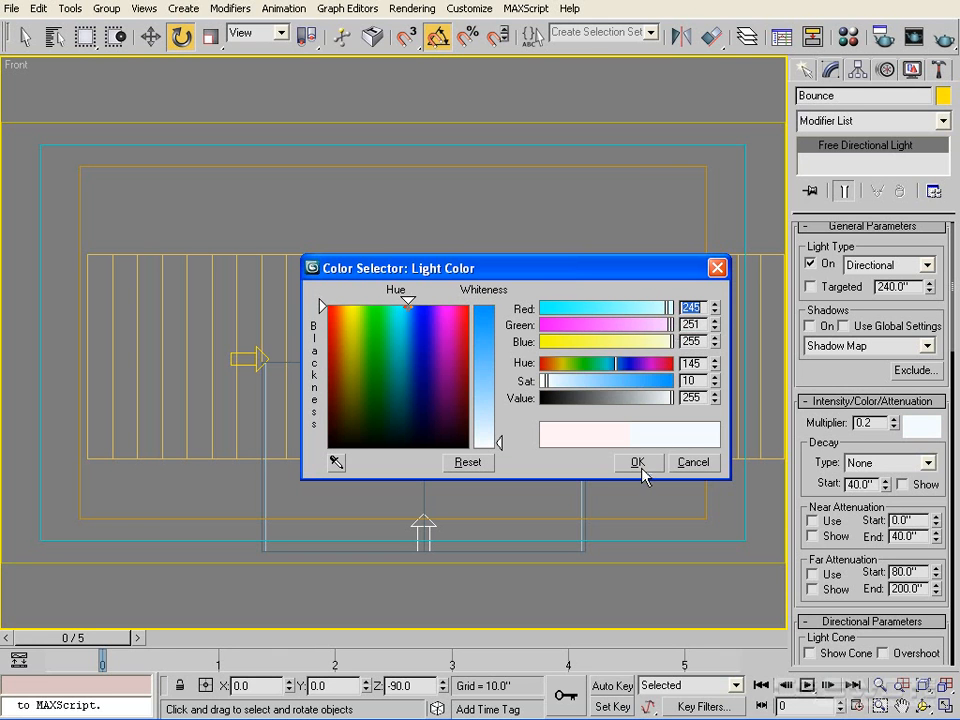
click(638, 464)
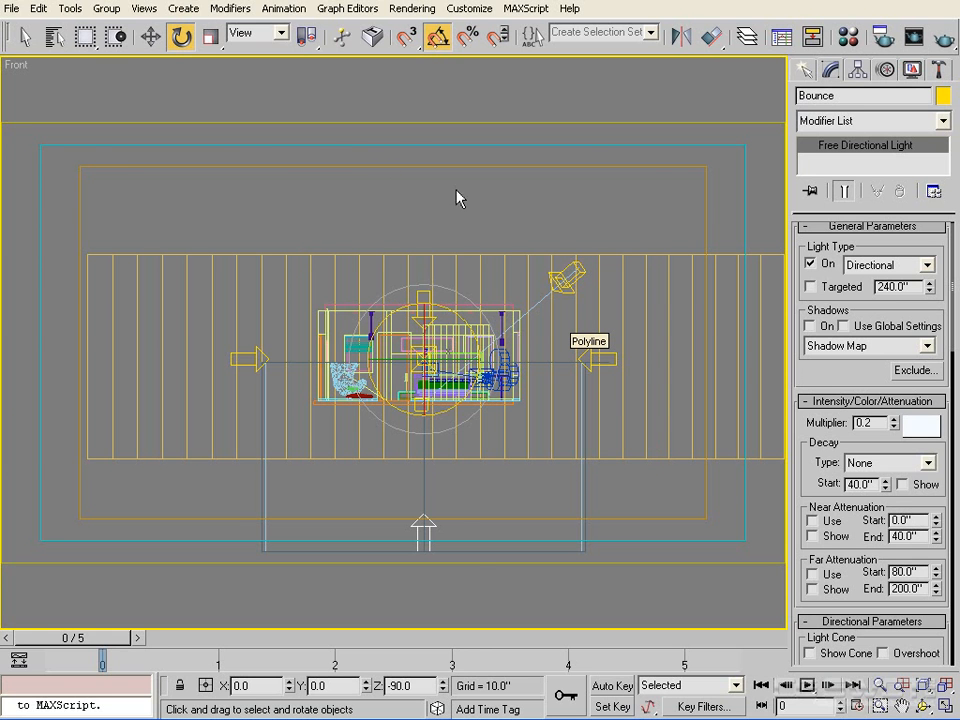
Render the StaticCam view to check the Bounce light's effect on the ceiling and close the rendered frame.
key(c)
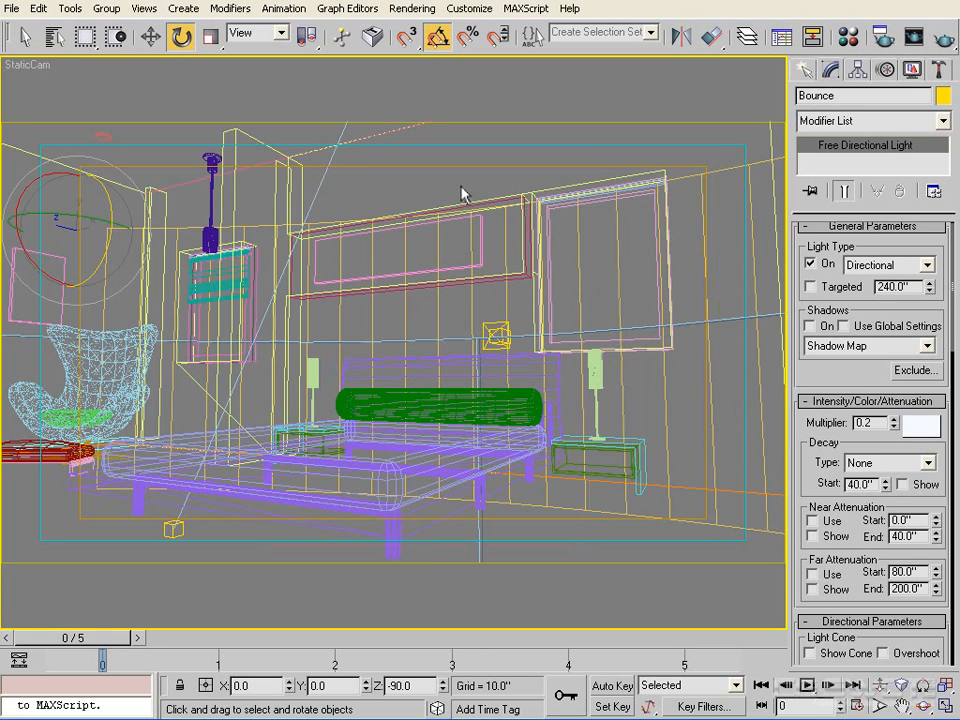
click(943, 40)
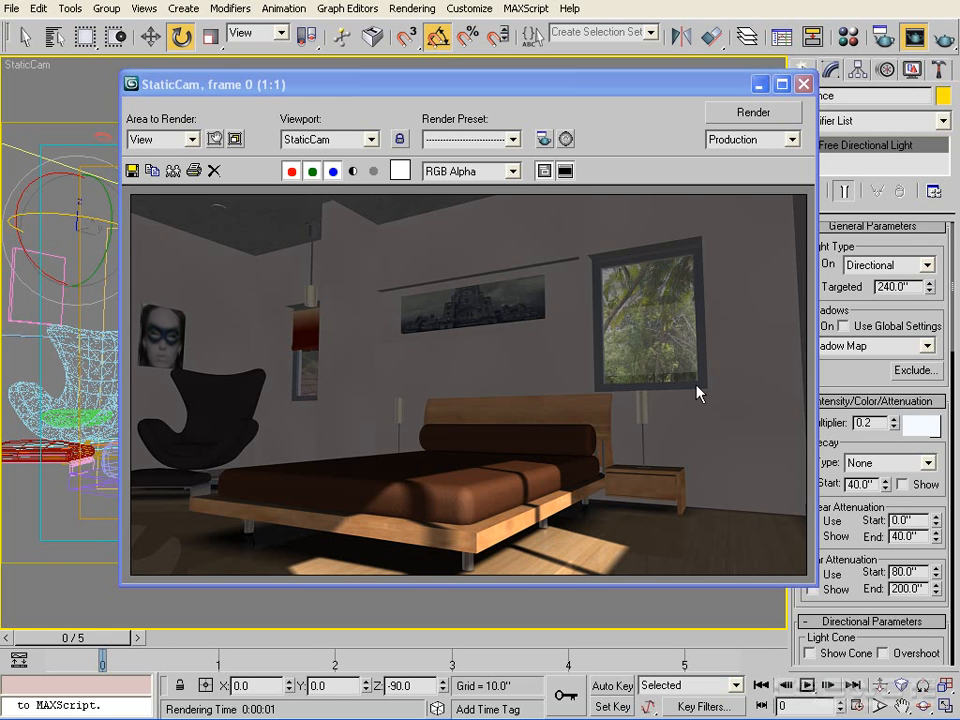
click(803, 84)
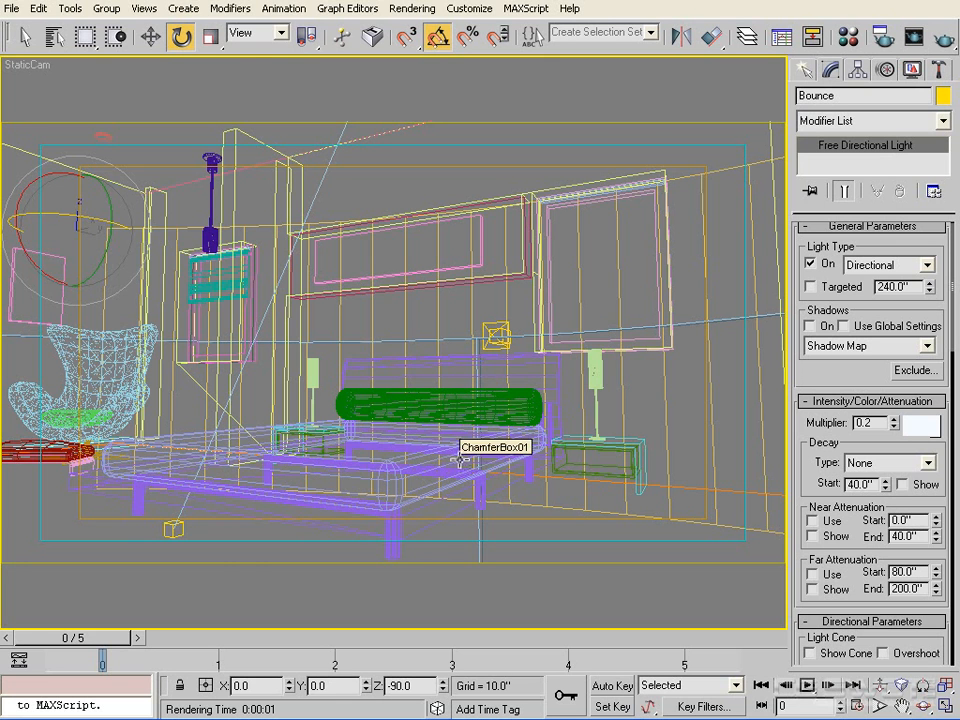
Examine the room layout and light placement from the top view, and review the Bounce light's general and directional parameters.
key(t)
key(z)
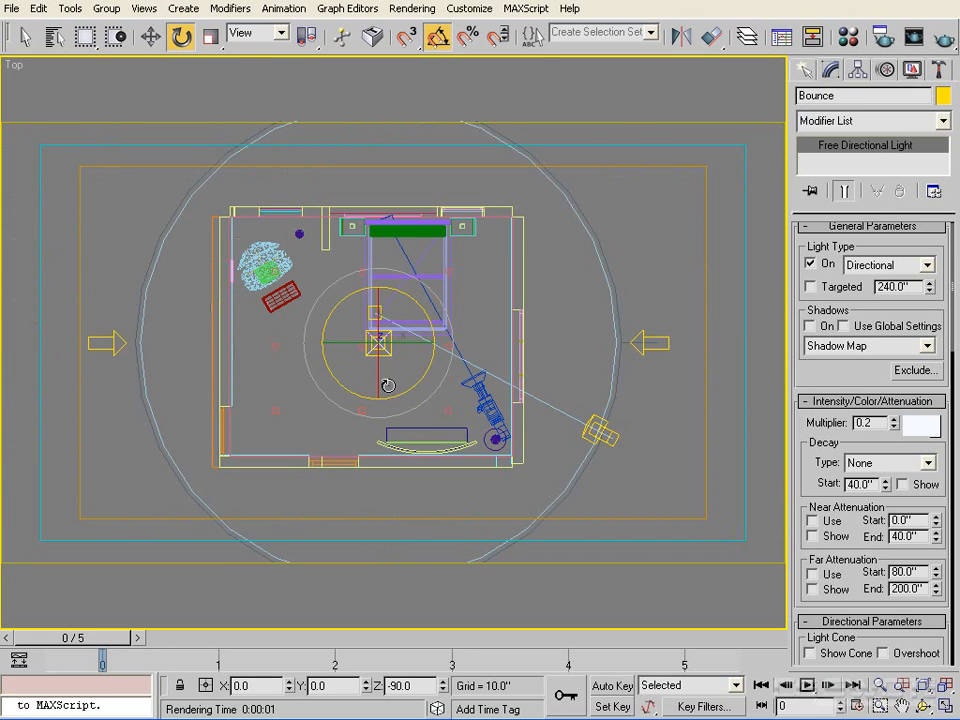
scroll(456, 371, up, 2)
middle_drag(464, 333, 326, 266)
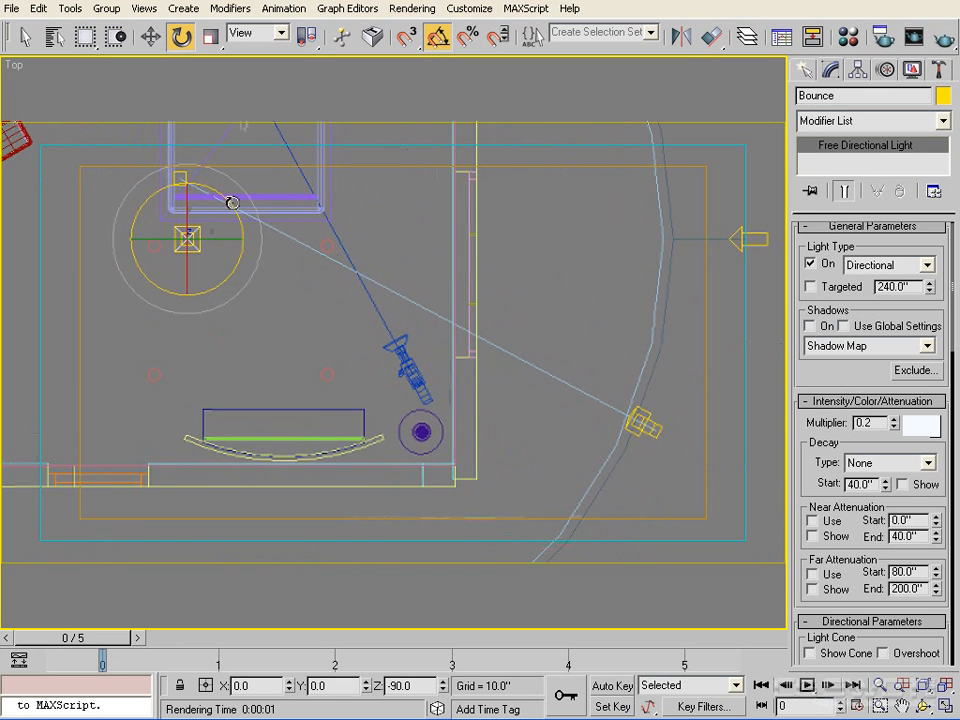
middle_drag(383, 281, 393, 362)
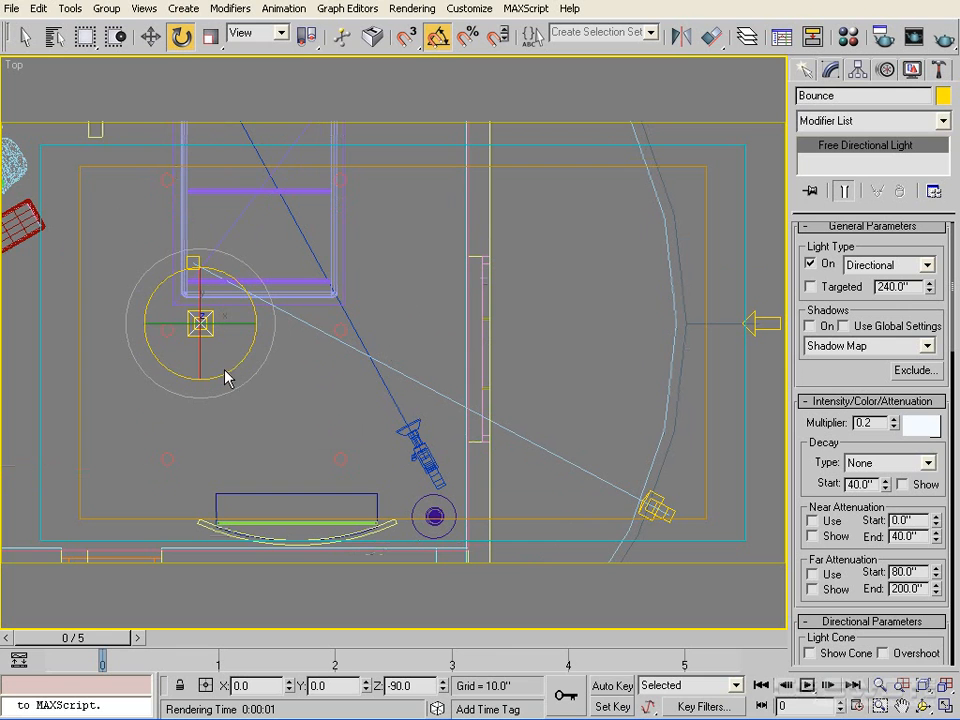
scroll(432, 323, down, 2)
middle_drag(432, 323, 415, 301)
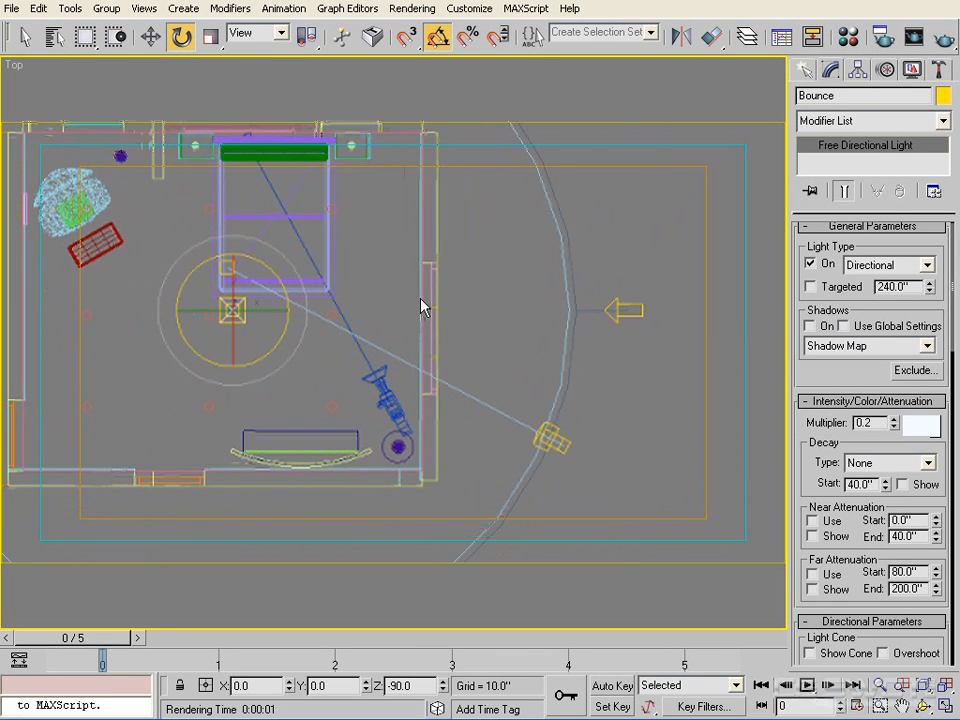
drag(849, 361, 851, 376)
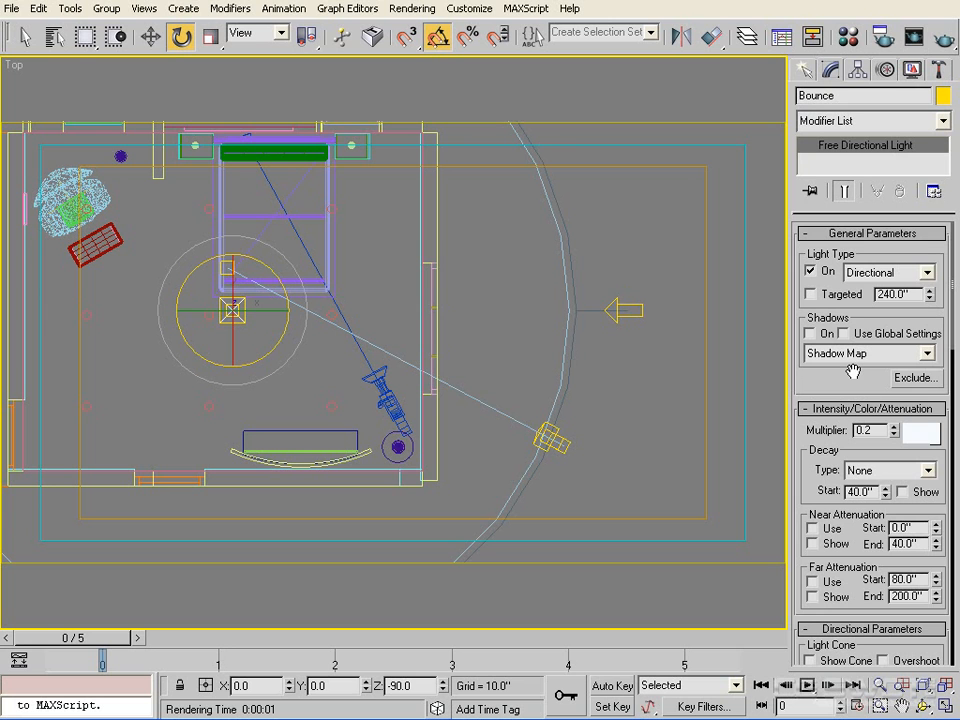
drag(843, 383, 846, 383)
scroll(847, 378, down, 5)
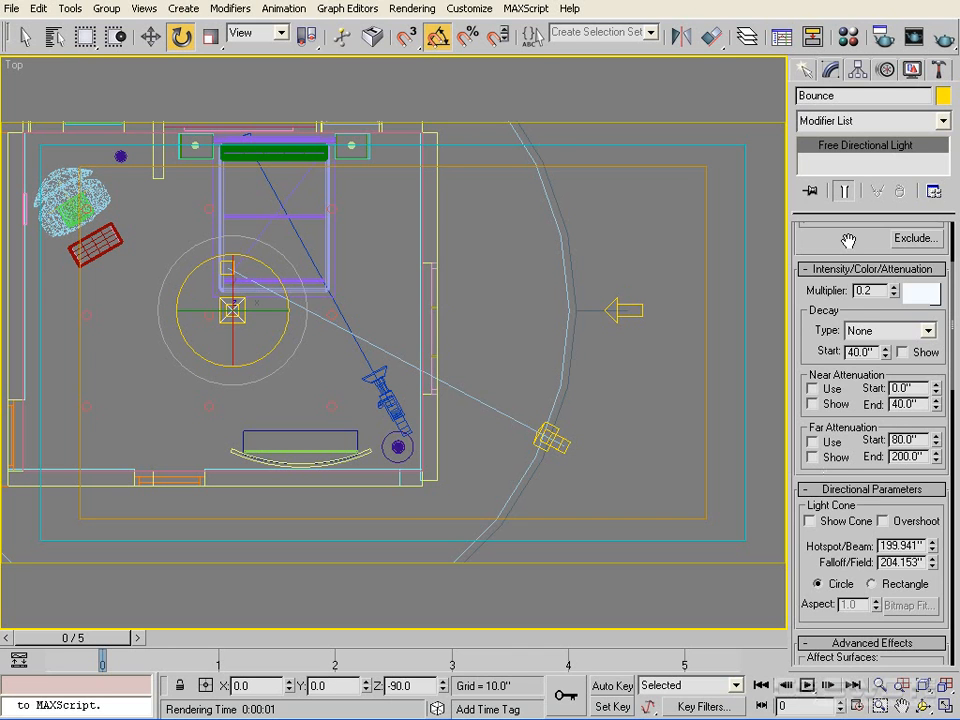
scroll(850, 240, up, 5)
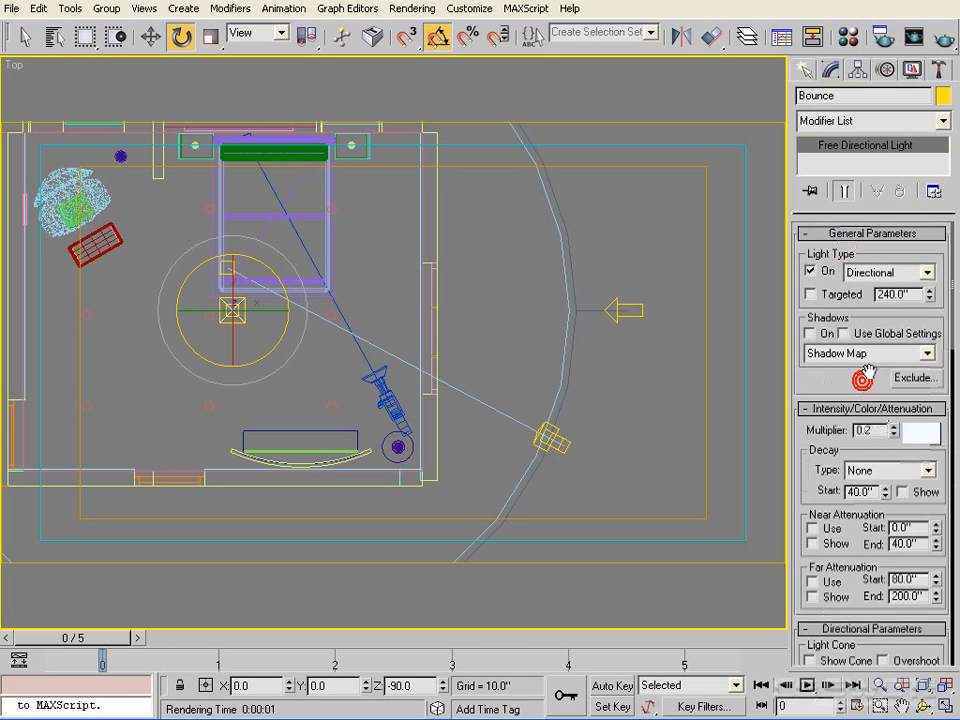
Create a standard omni light inside the room near the window wall and rename it Ambient.
click(808, 70)
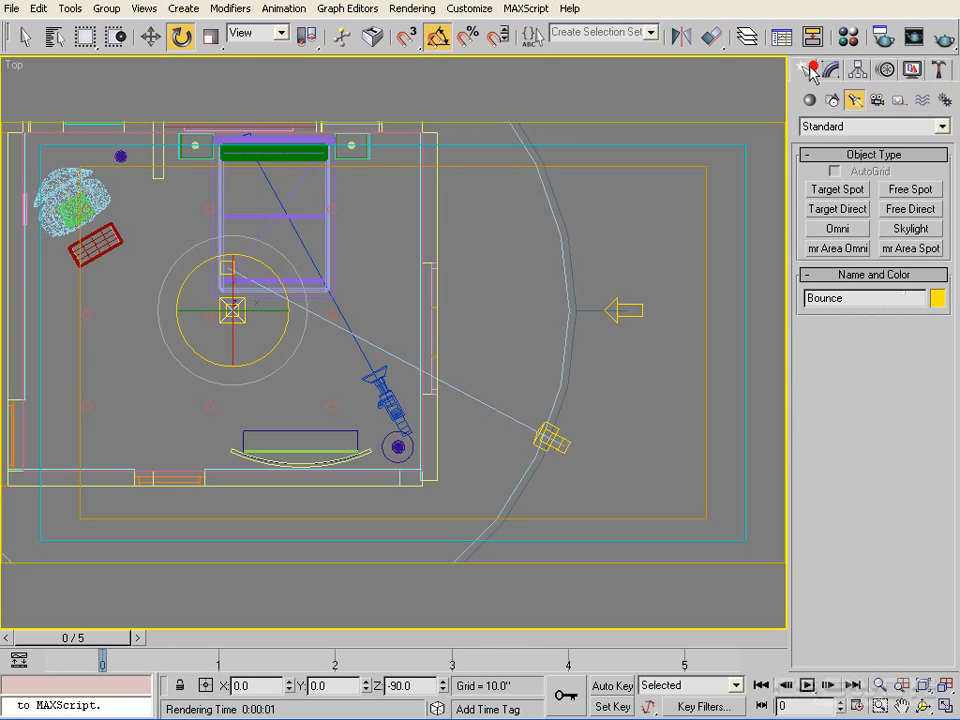
click(845, 227)
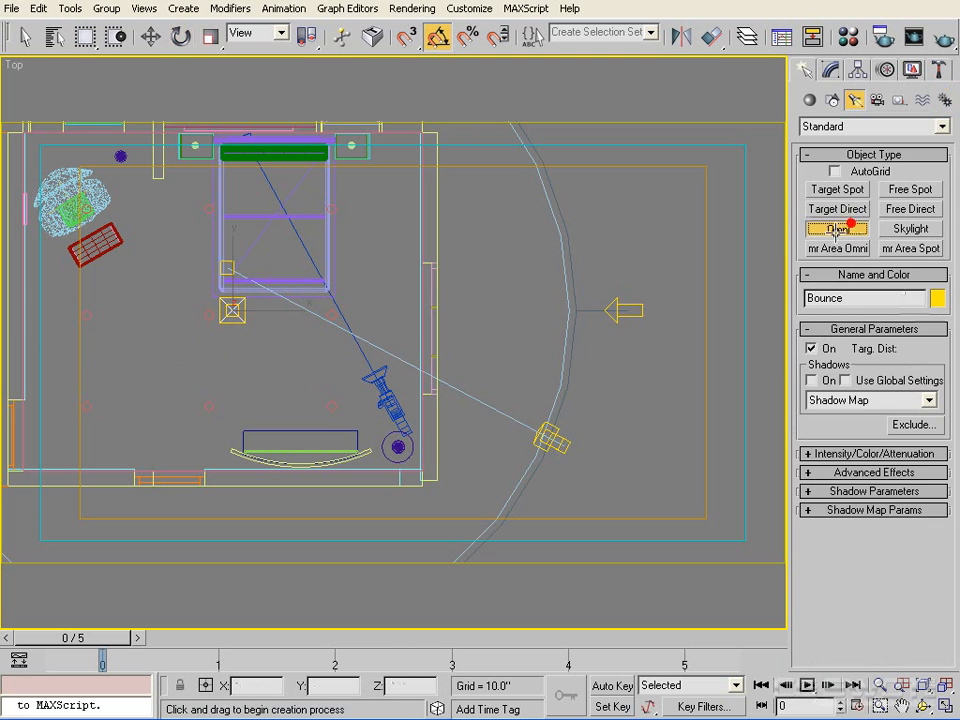
click(366, 314)
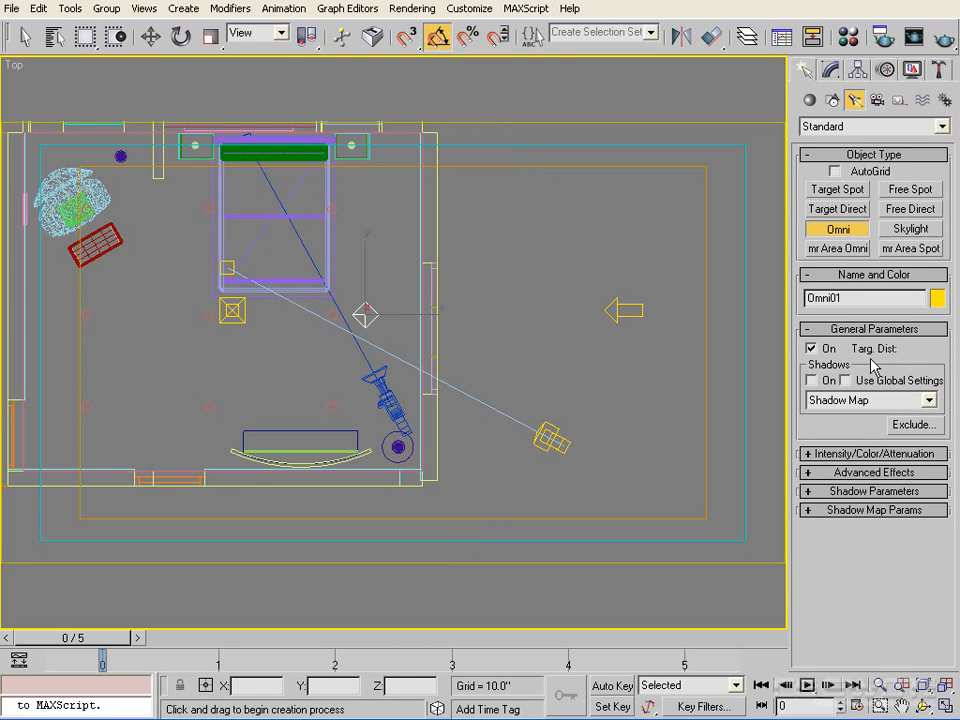
right_click(848, 426)
click(831, 67)
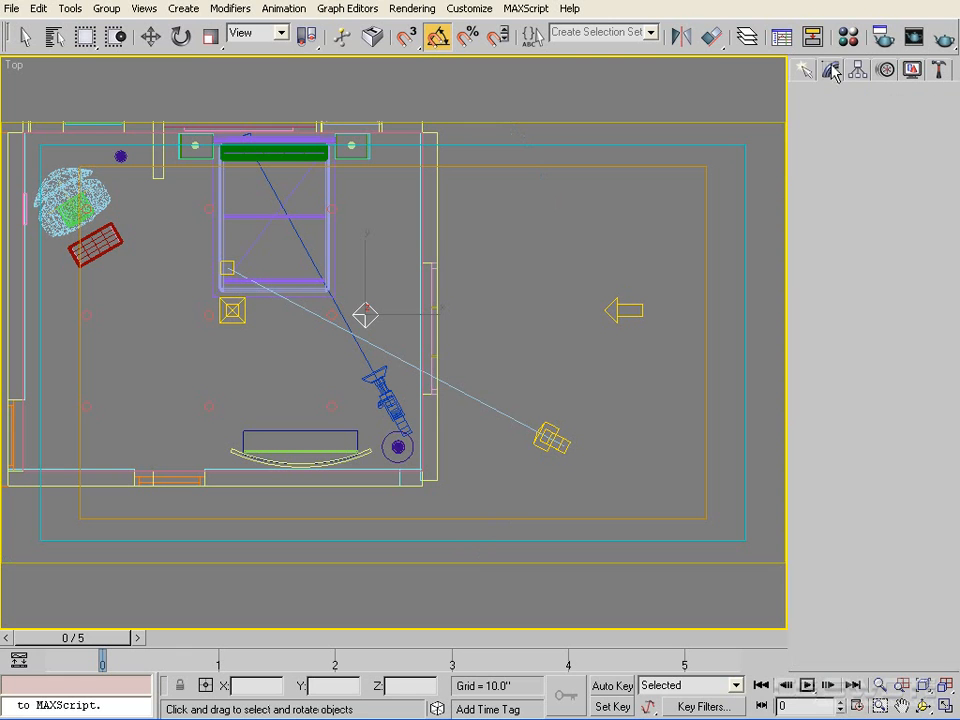
drag(842, 95, 676, 112)
text(Ambient)
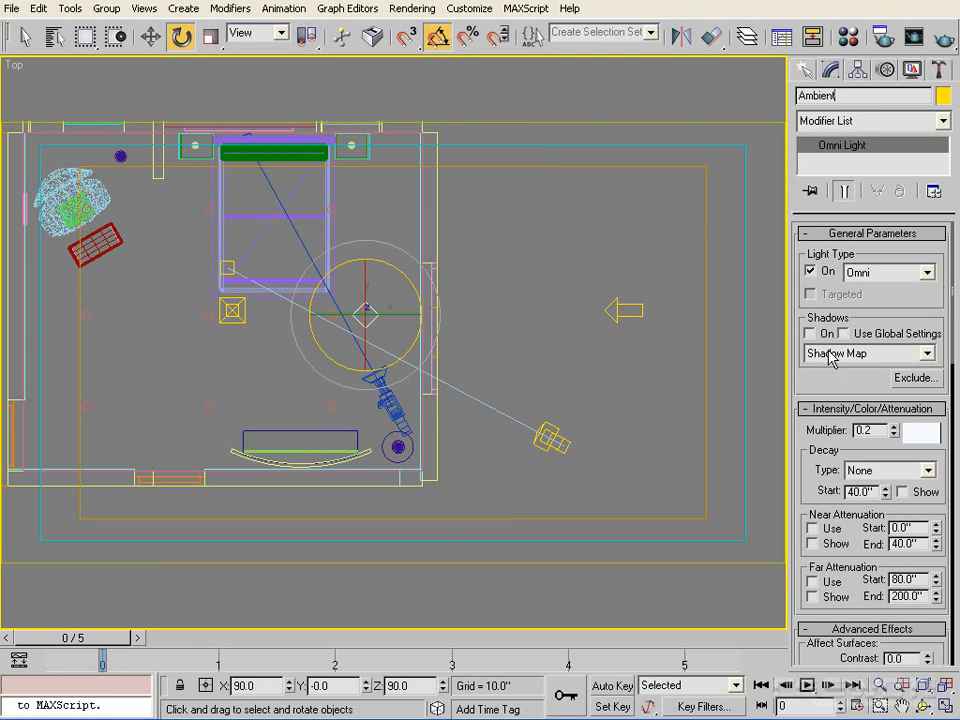
Set the Ambient light's color to a pale warm white of RGB 255, 245, 240.
click(913, 432)
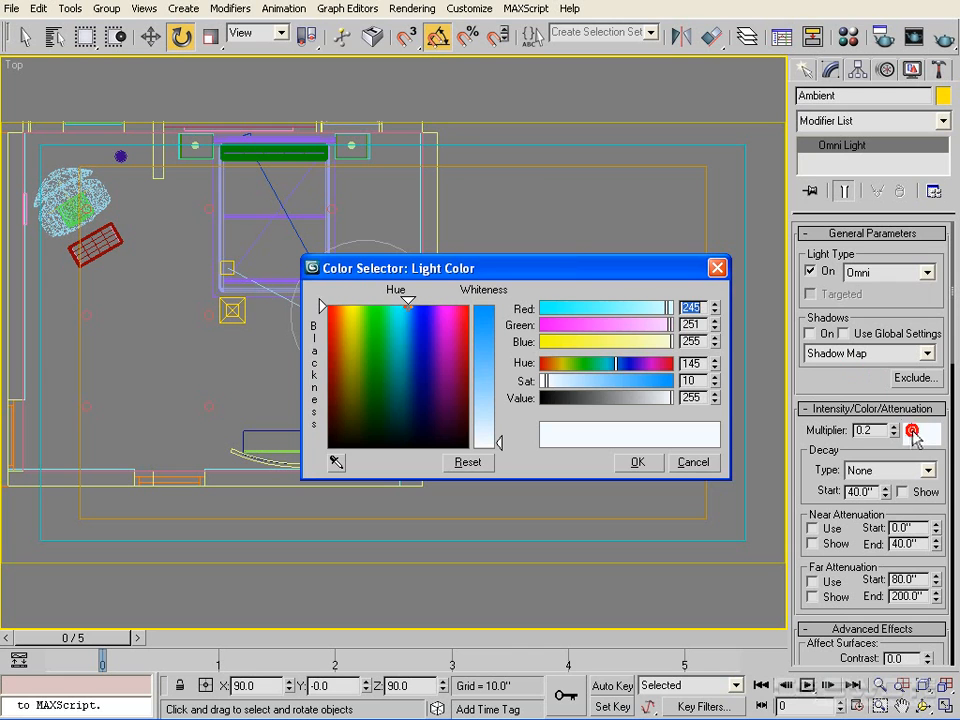
mouse_move(669, 342)
mouse_down()
mouse_move(661, 341)
mouse_move(672, 306)
mouse_move(666, 325)
mouse_up()
click(664, 341)
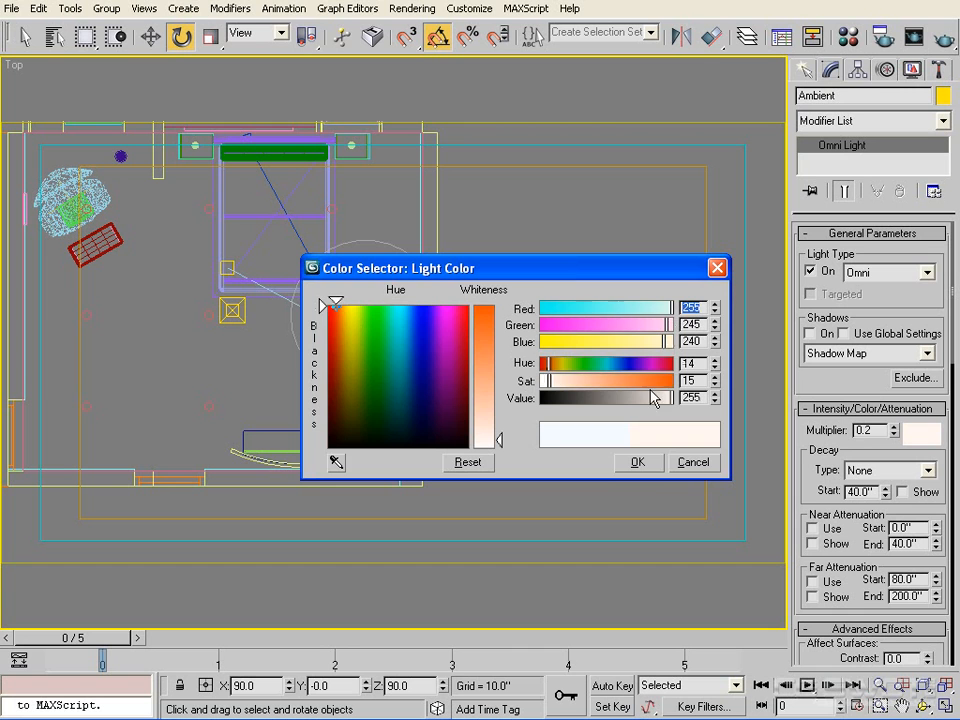
click(637, 462)
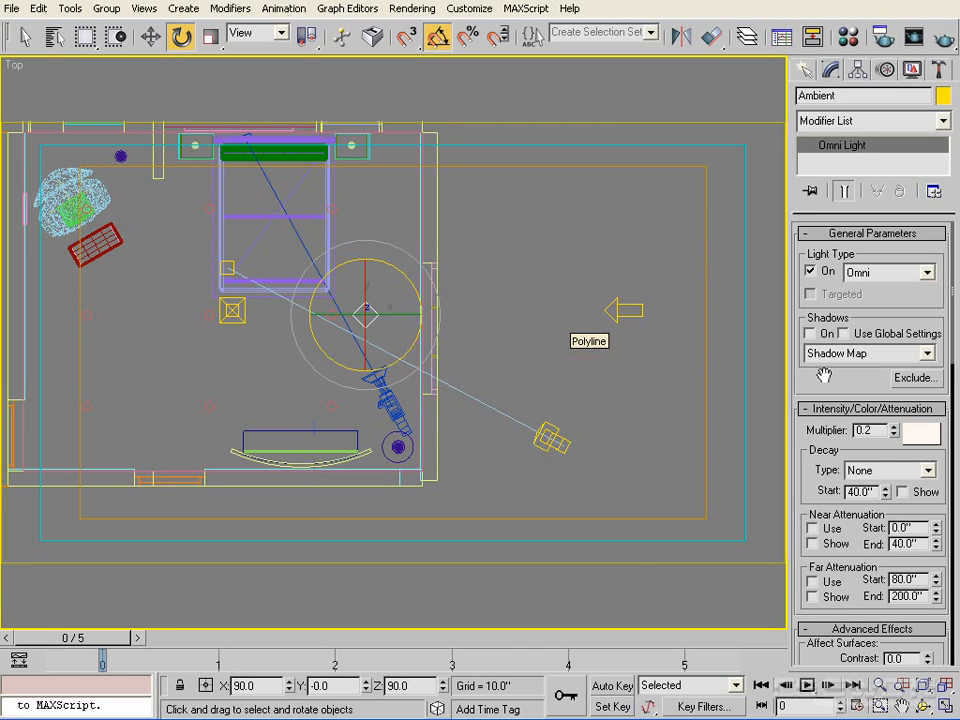
Set the Ambient light's multiplier to 0.25 and make it affect surfaces as Ambient Only.
mouse_move(827, 380)
mouse_down()
mouse_move(827, 370)
mouse_move(827, 379)
mouse_up()
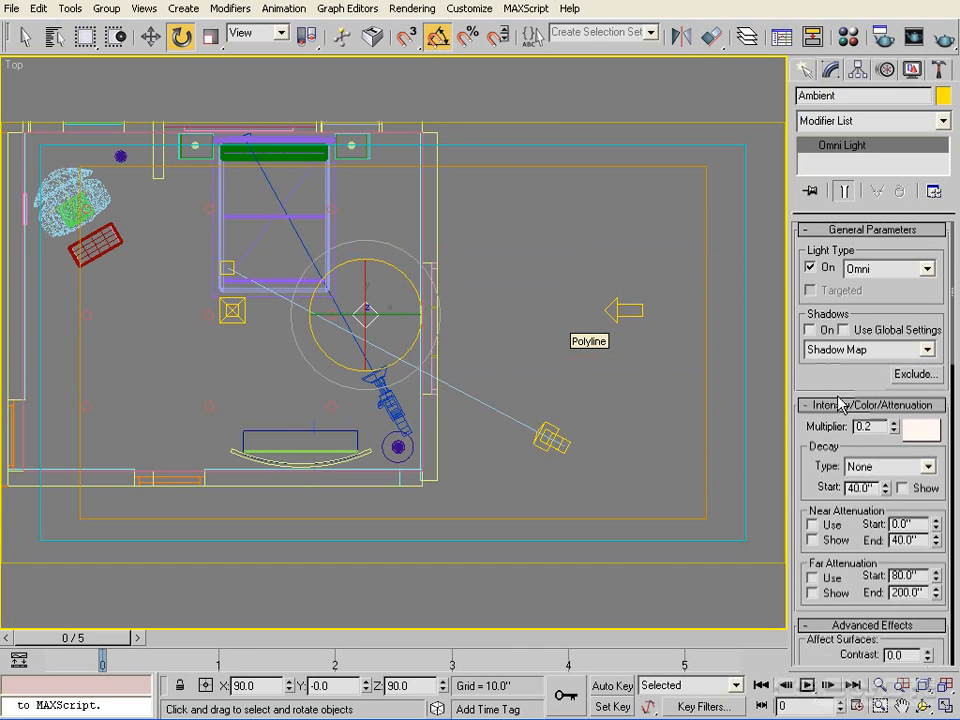
double_click(865, 427)
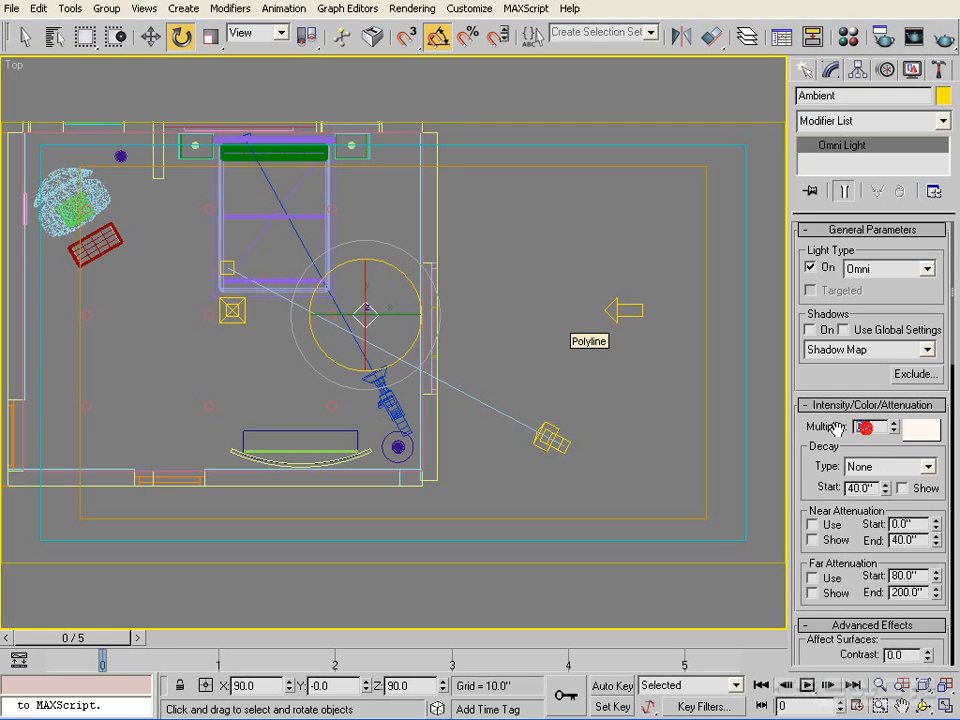
text(.25)
key(Return)
drag(866, 380, 880, 222)
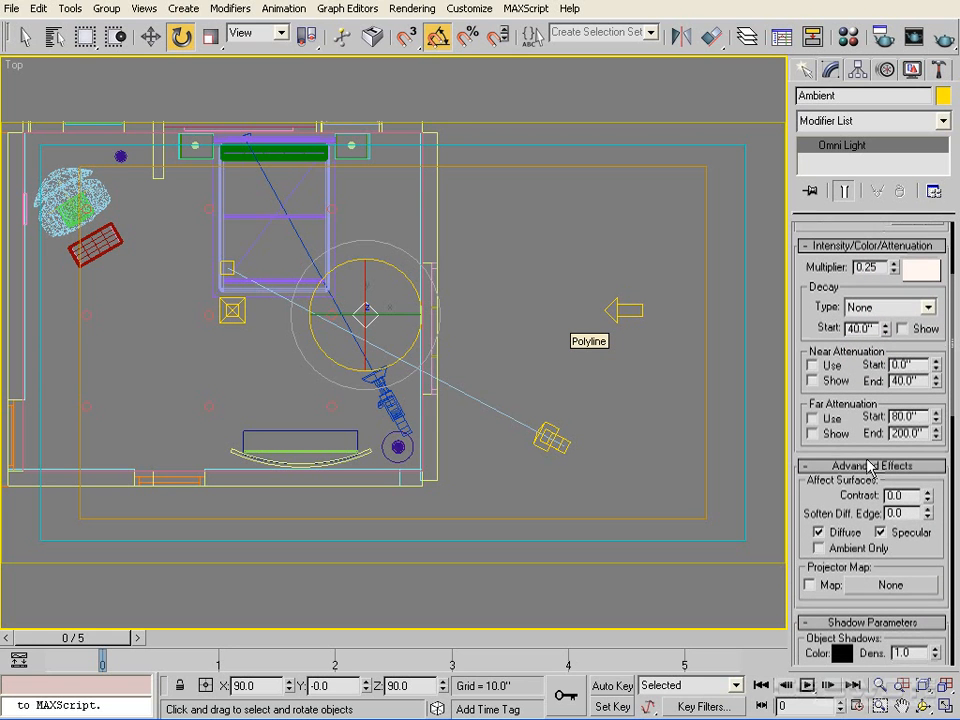
click(854, 549)
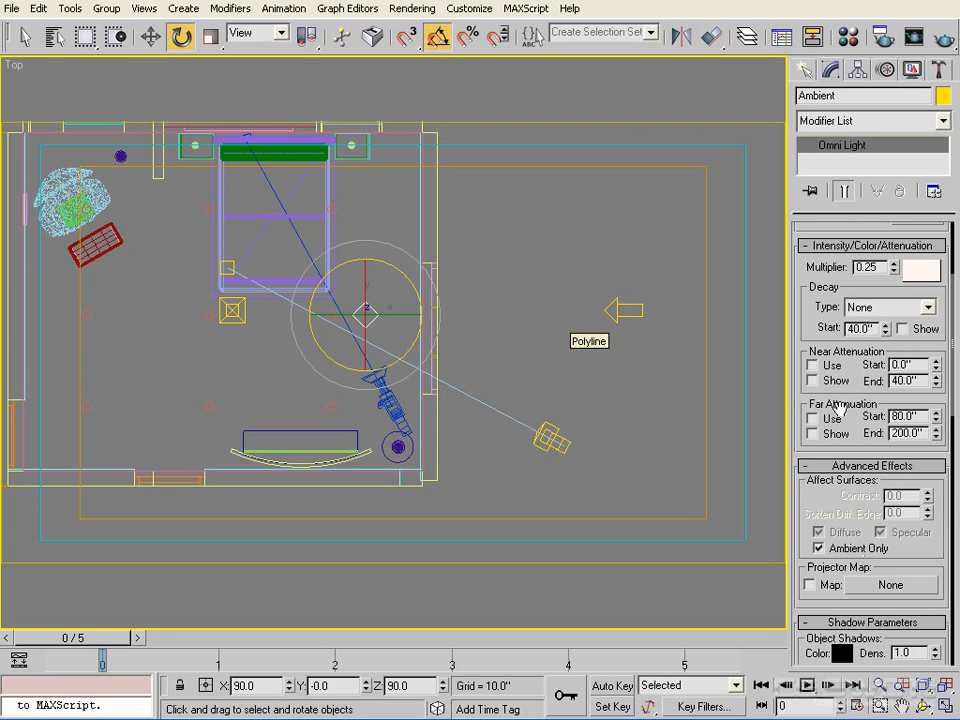
Show and enable the Ambient light's far attenuation, with a start of 0" and an end of 276" covering the whole room.
drag(811, 310, 808, 334)
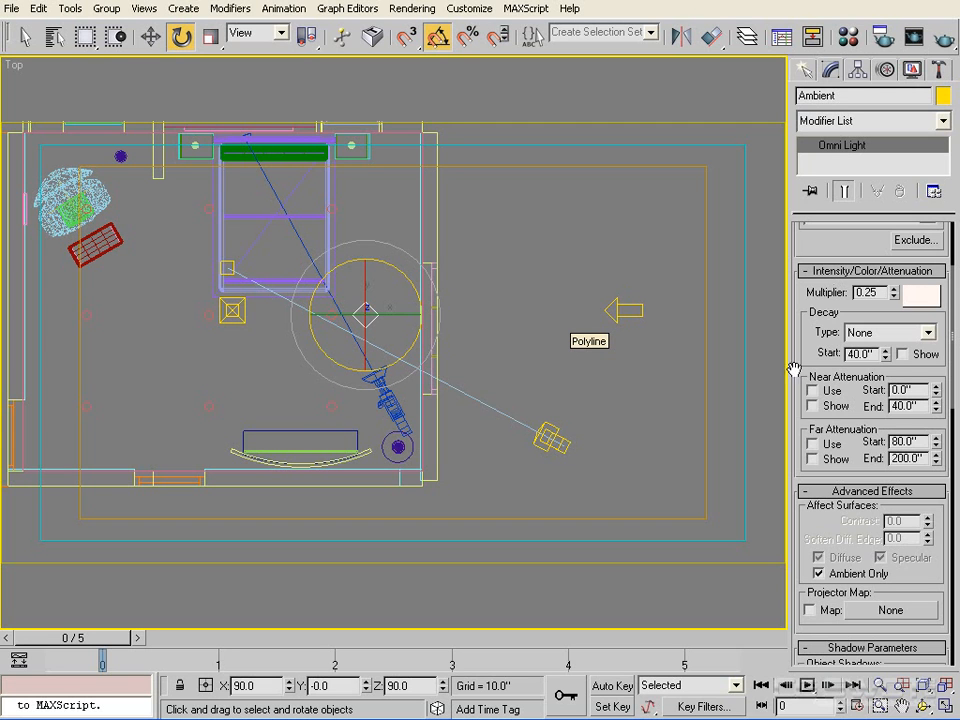
click(830, 460)
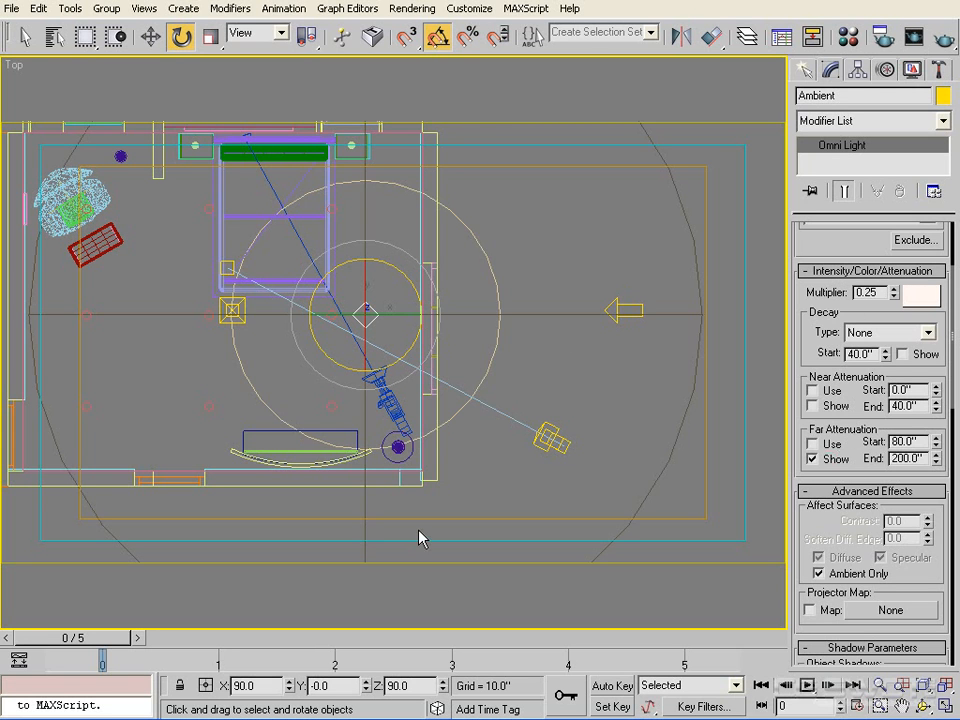
scroll(397, 304, down, 3)
alt+middle_drag(512, 364, 361, 251)
key(t)
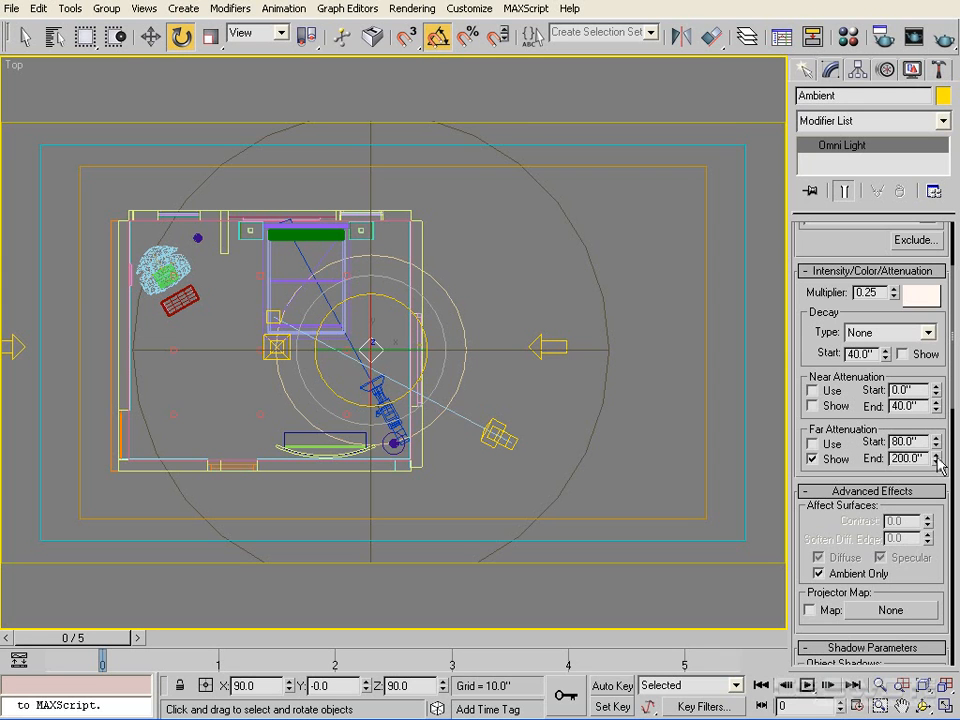
drag(938, 462, 933, 421)
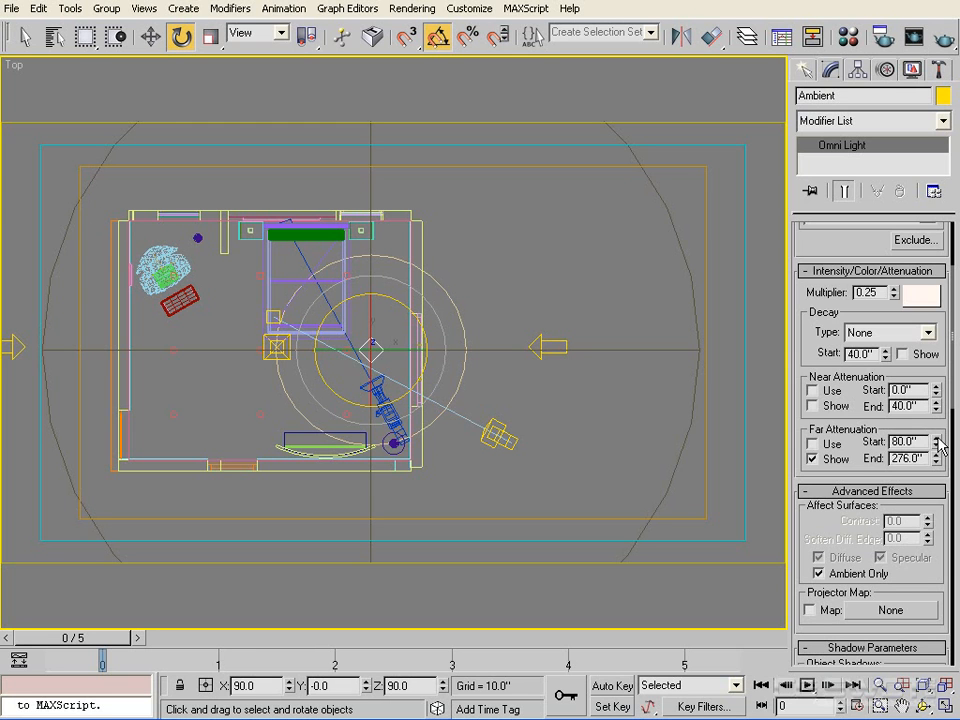
mouse_move(938, 447)
mouse_down()
mouse_move(935, 437)
mouse_move(935, 465)
mouse_up()
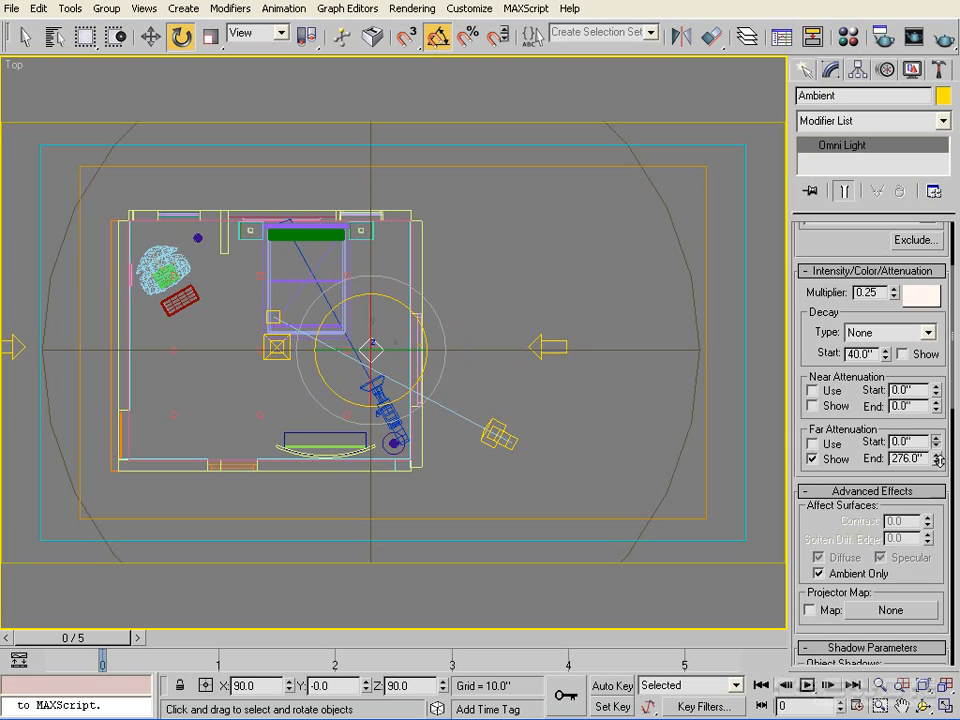
click(813, 445)
Render the StaticCam view to check the Ambient light's effect and close the rendered frame.
key(c)
click(913, 38)
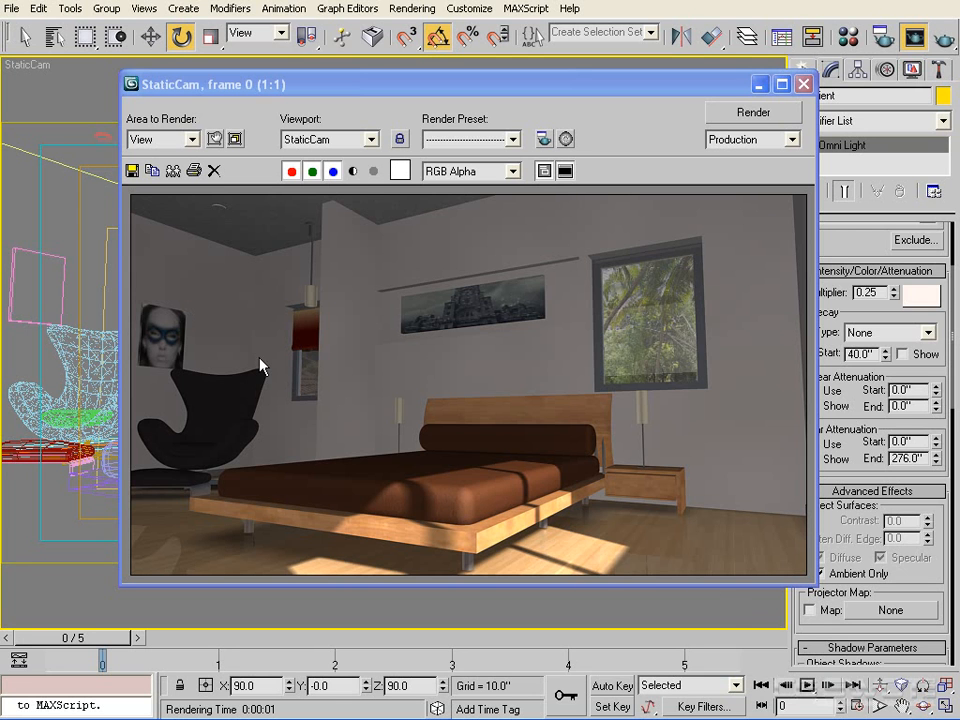
click(802, 84)
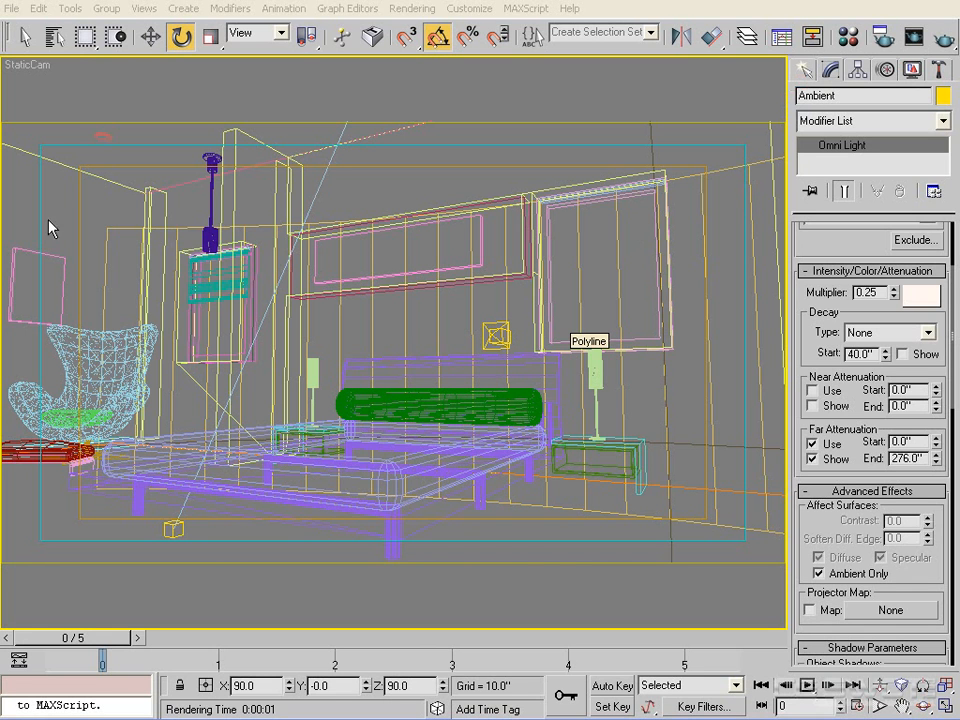
Review all scene lights and the Fill instances in the Light Lister, and check the StaticCam render again.
click(70, 8)
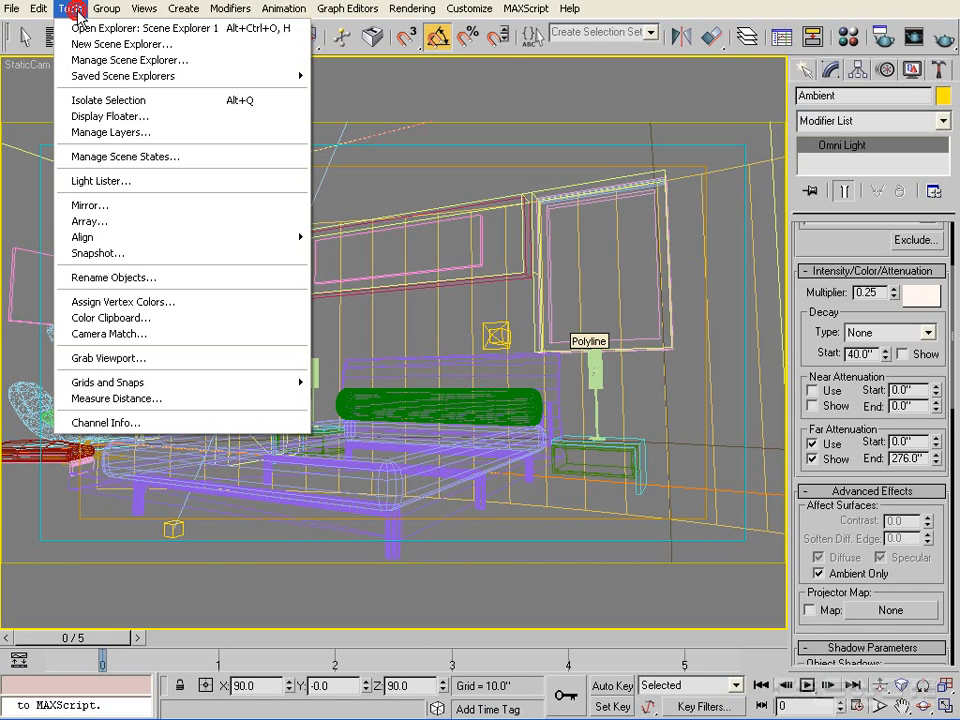
click(166, 184)
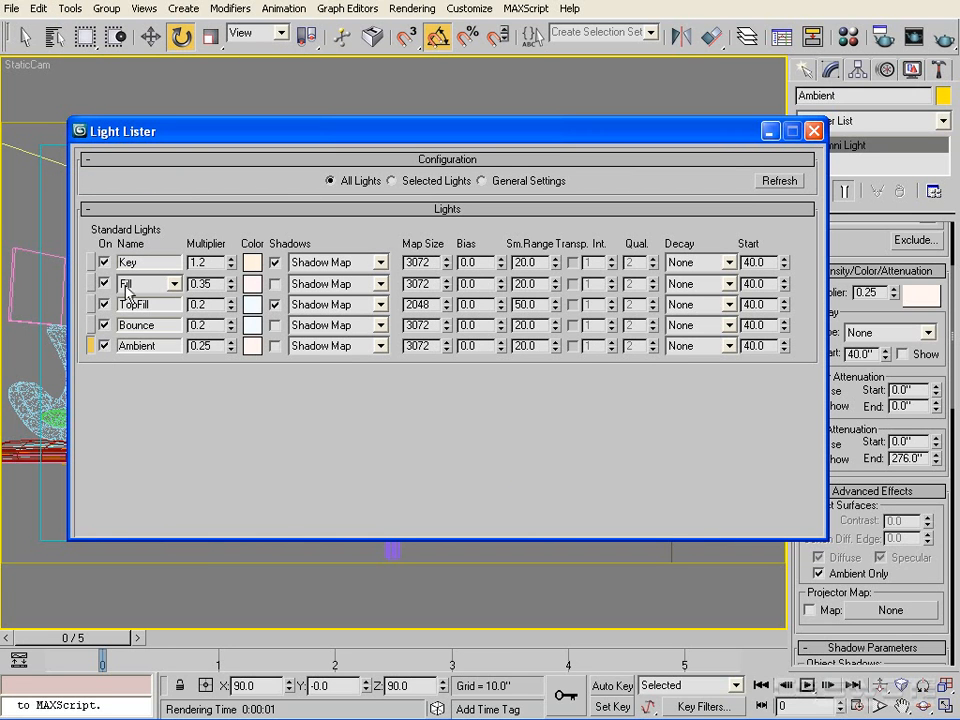
click(173, 284)
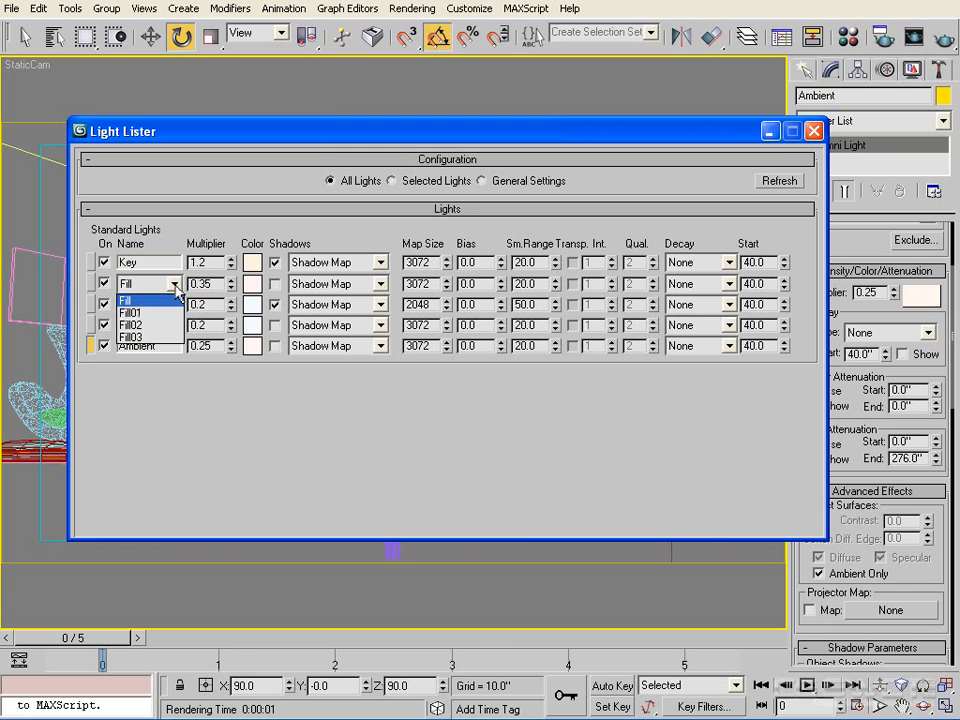
click(174, 283)
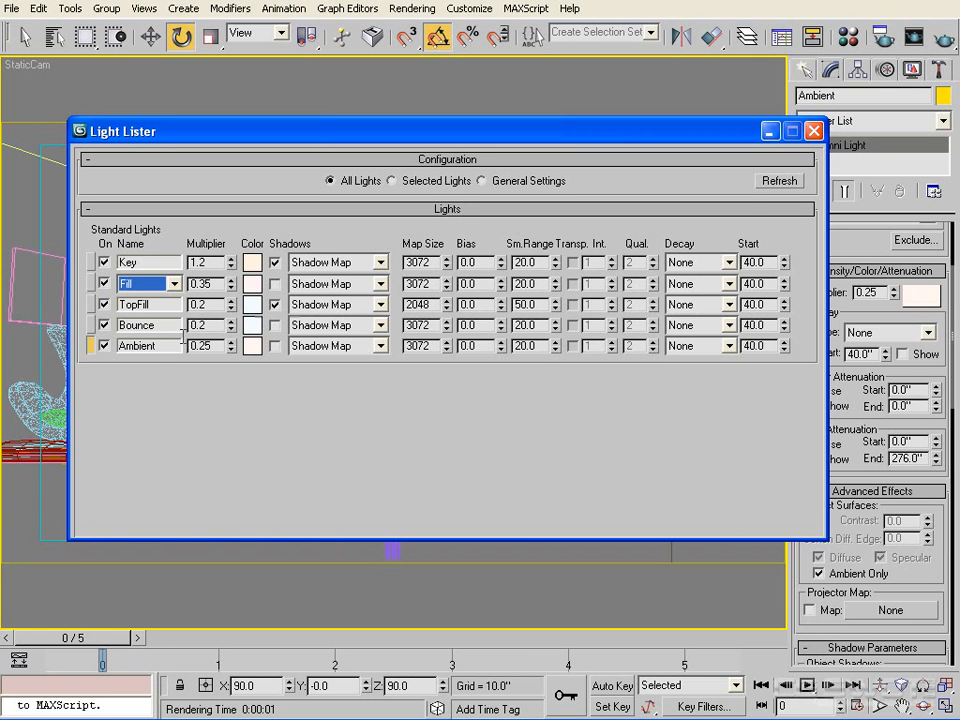
click(814, 130)
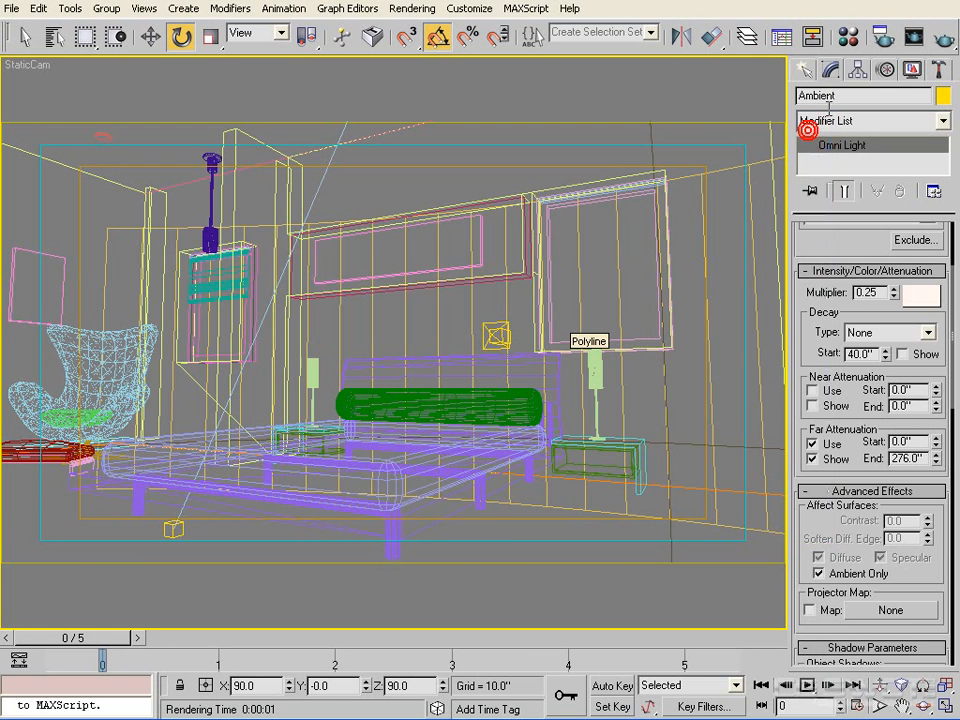
click(942, 42)
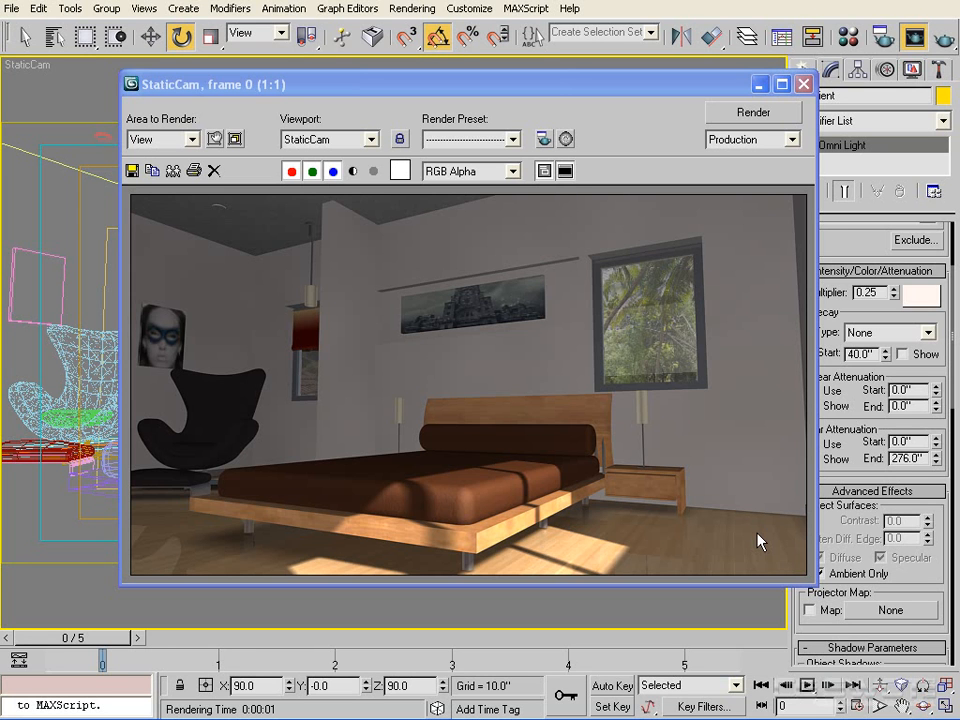
click(804, 87)
Create another standard omni light in the top view, at the inner face of the wall beside the window opening.
key(t)
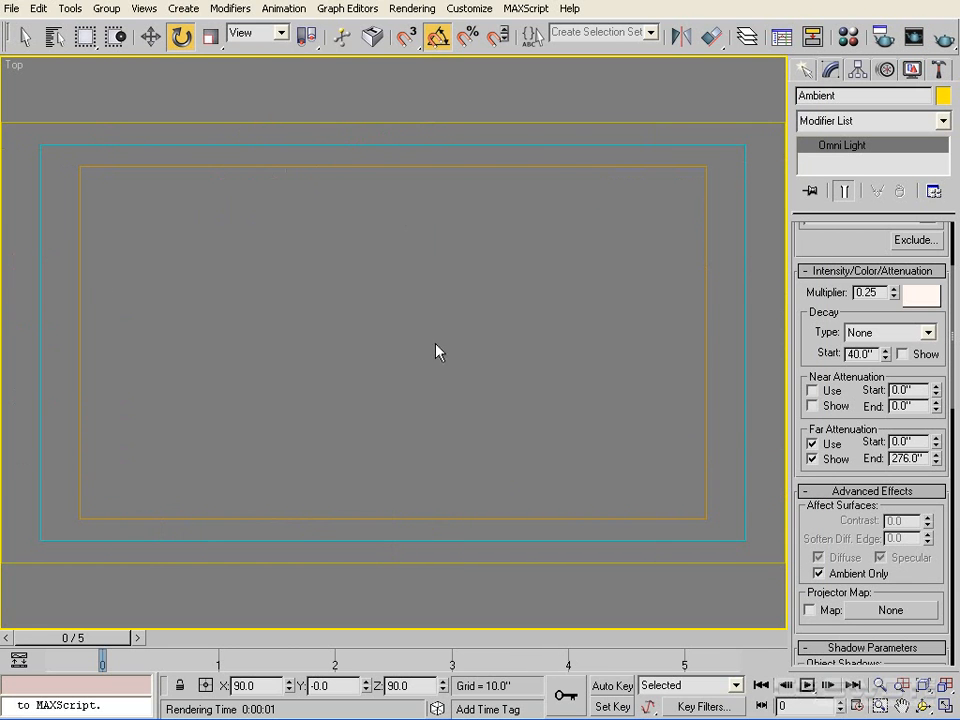
scroll(436, 355, up, 3)
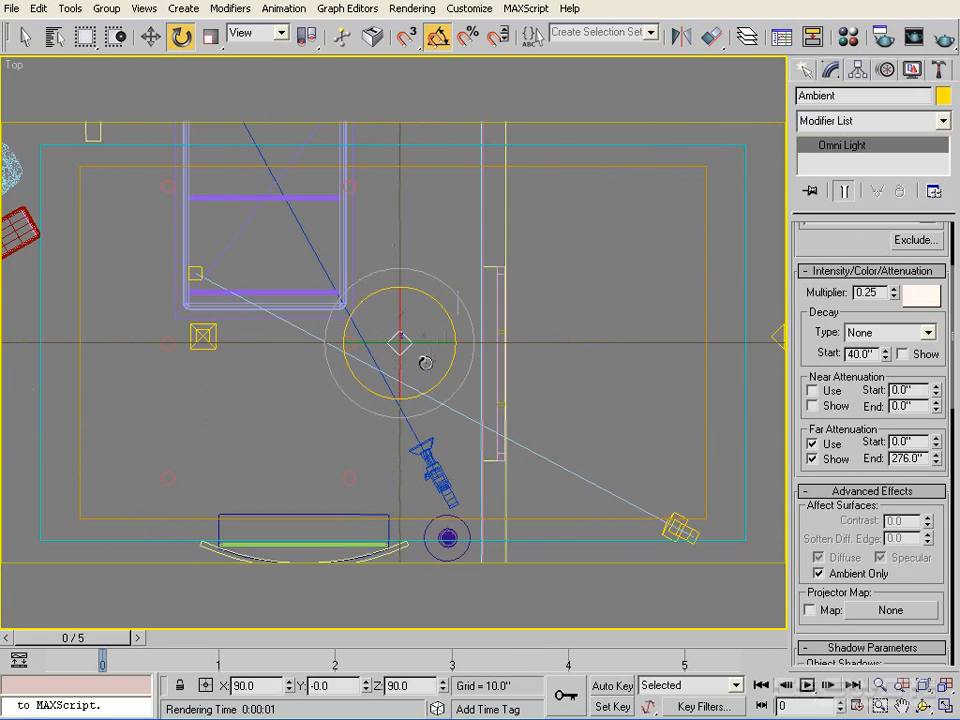
middle_drag(425, 362, 519, 336)
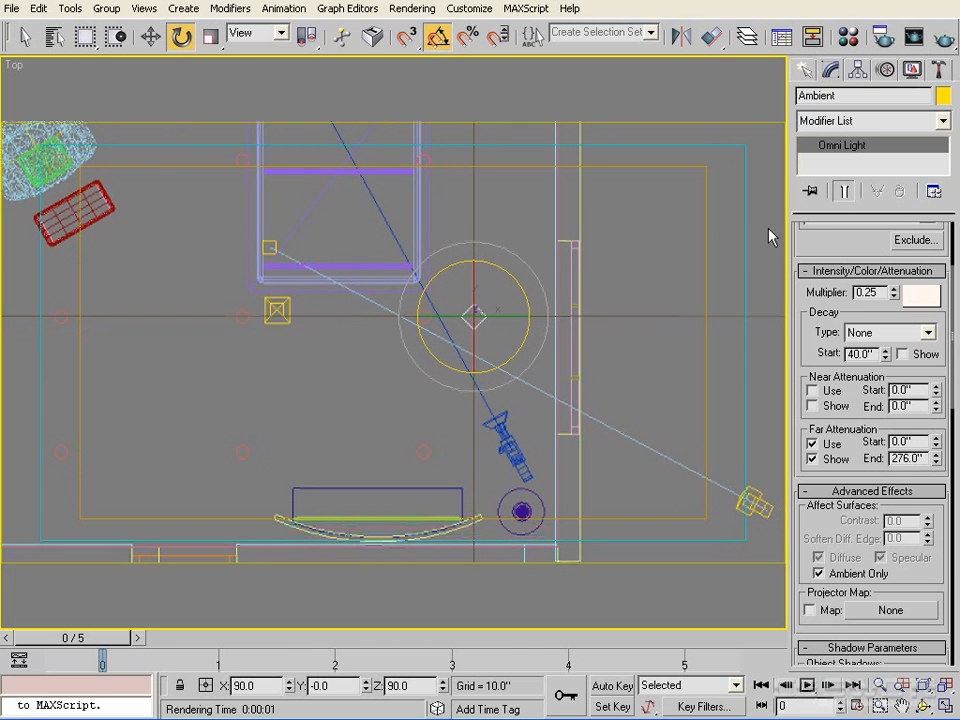
click(806, 69)
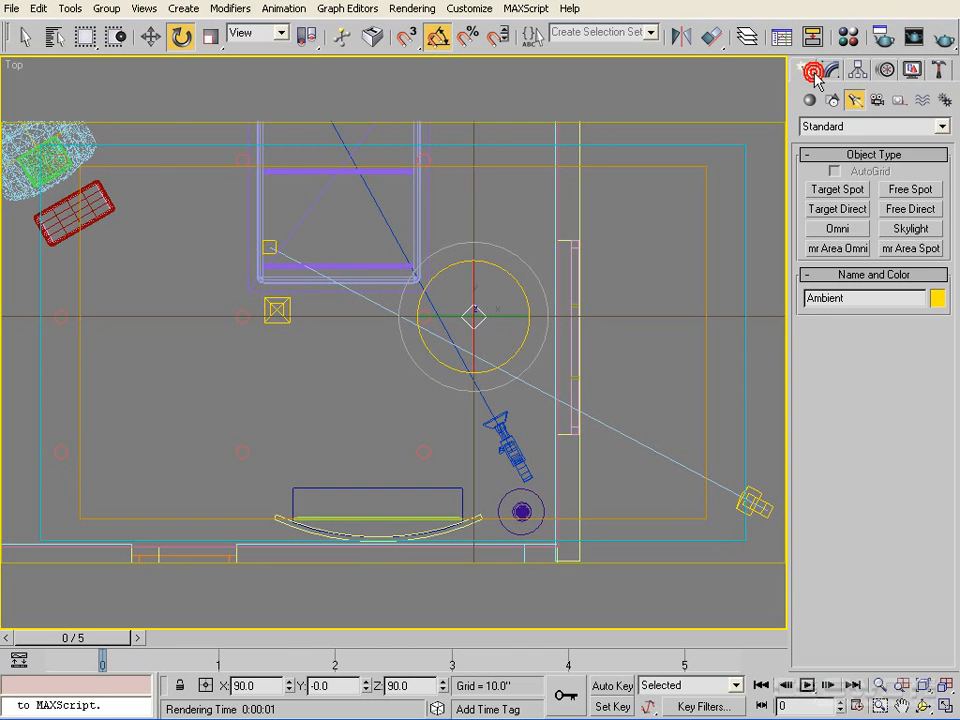
click(838, 229)
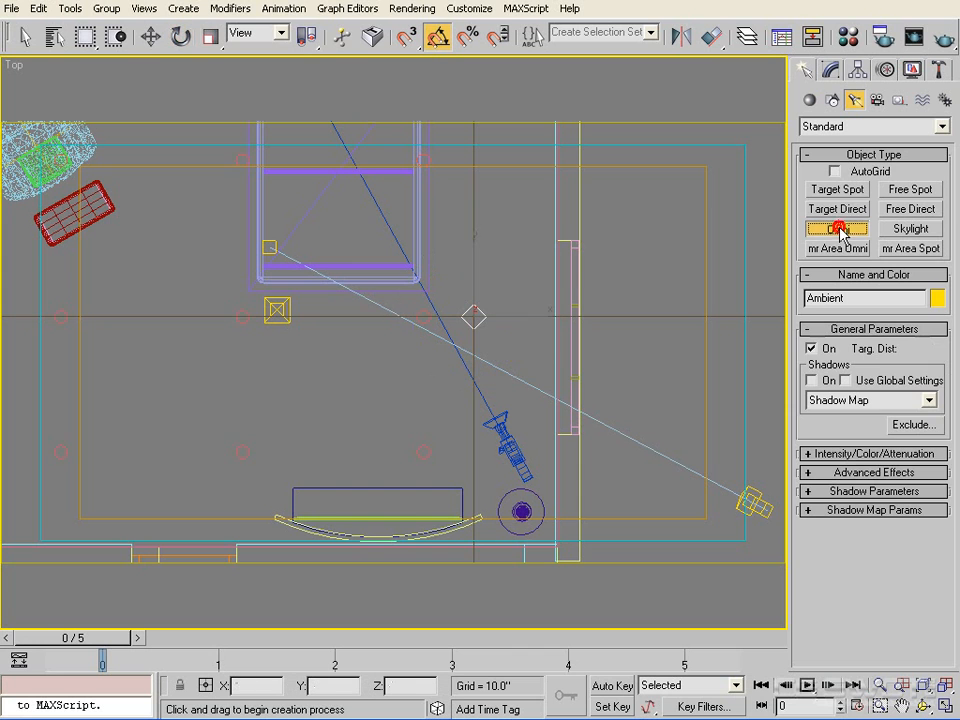
click(556, 327)
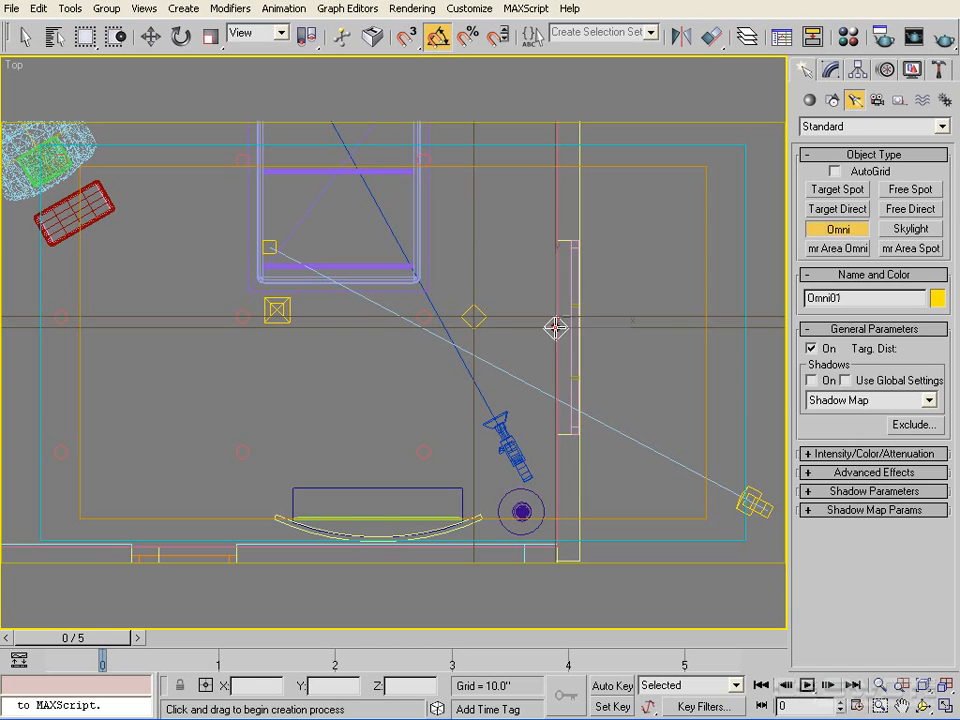
key(e)
Move the new omni light slightly along X to 1935.754", toward the window, and check its placement in the room.
scroll(686, 342, up, 3)
middle_drag(682, 334, 48, 334)
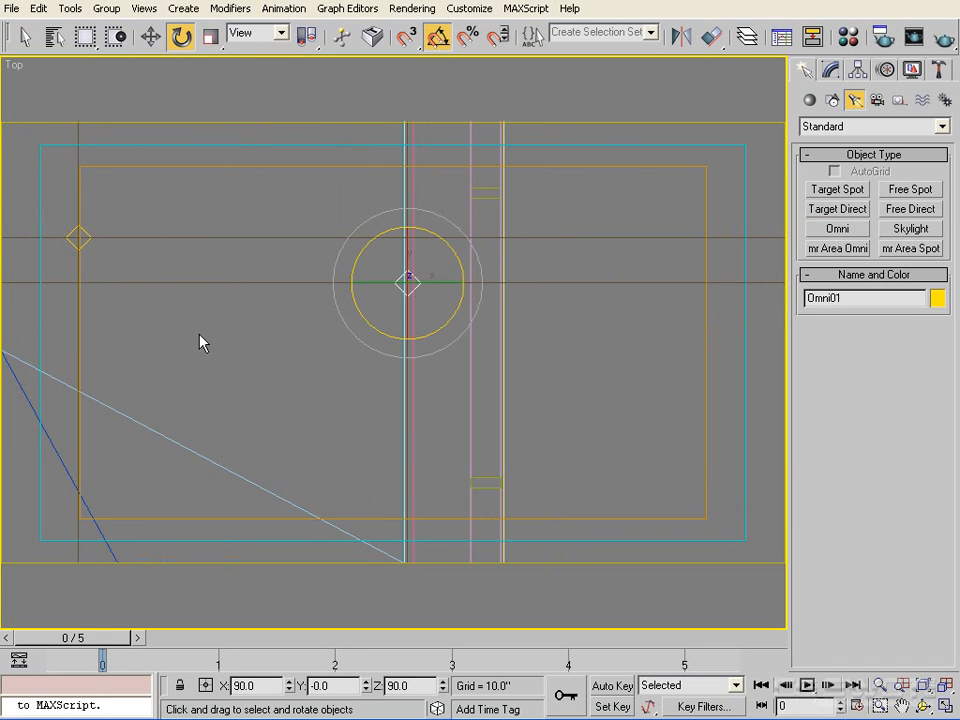
scroll(199, 334, up, 2)
right_click(463, 238)
click(505, 256)
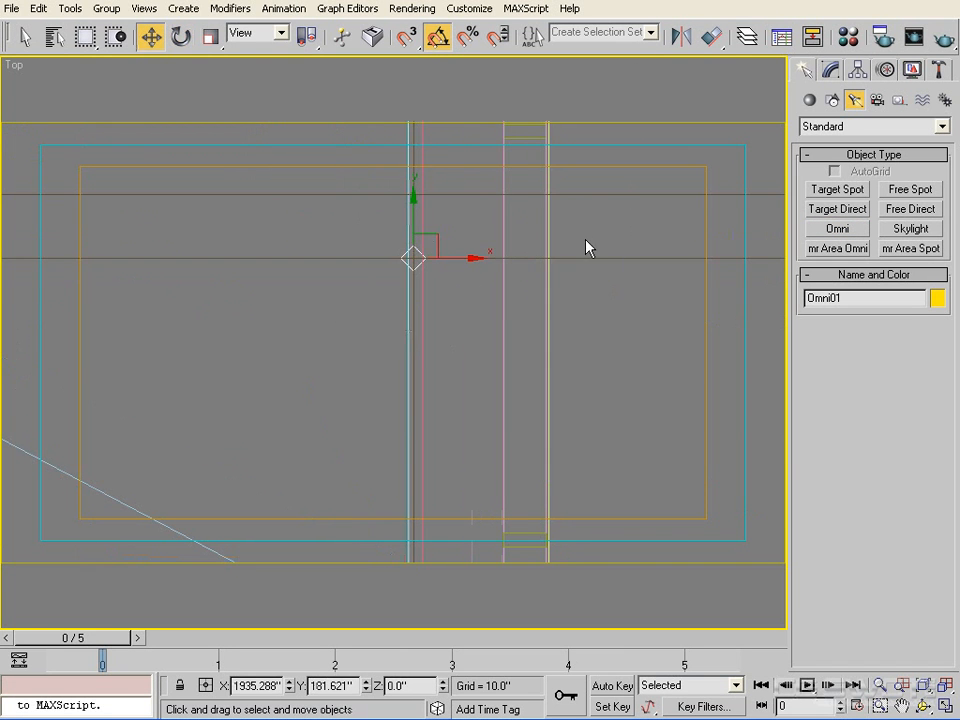
drag(458, 261, 464, 260)
key(alt+ctrl+z)
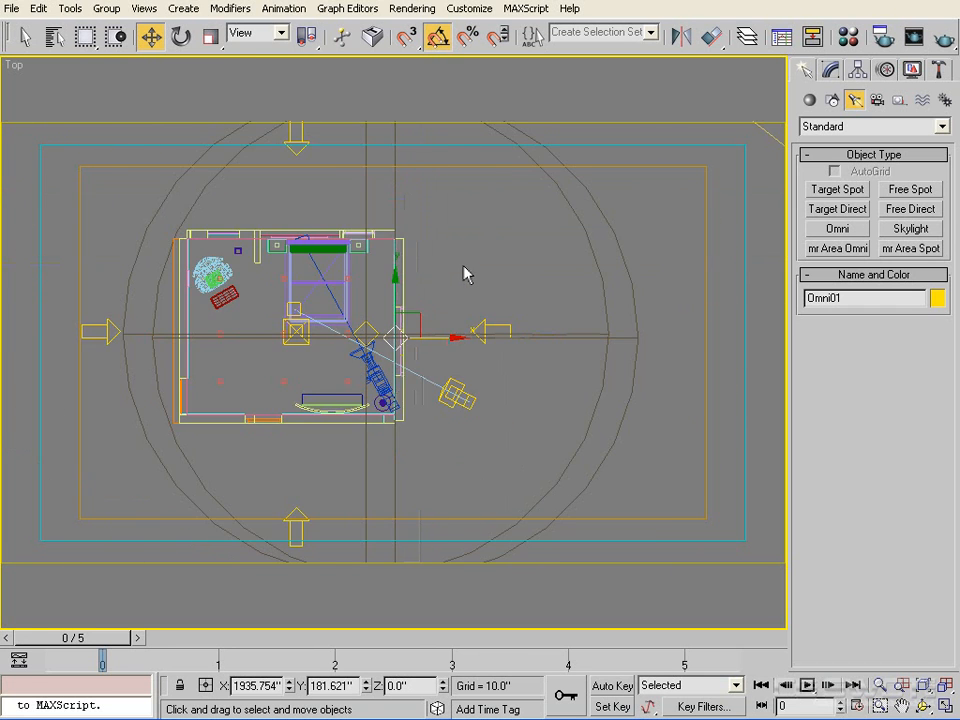
scroll(389, 347, up, 2)
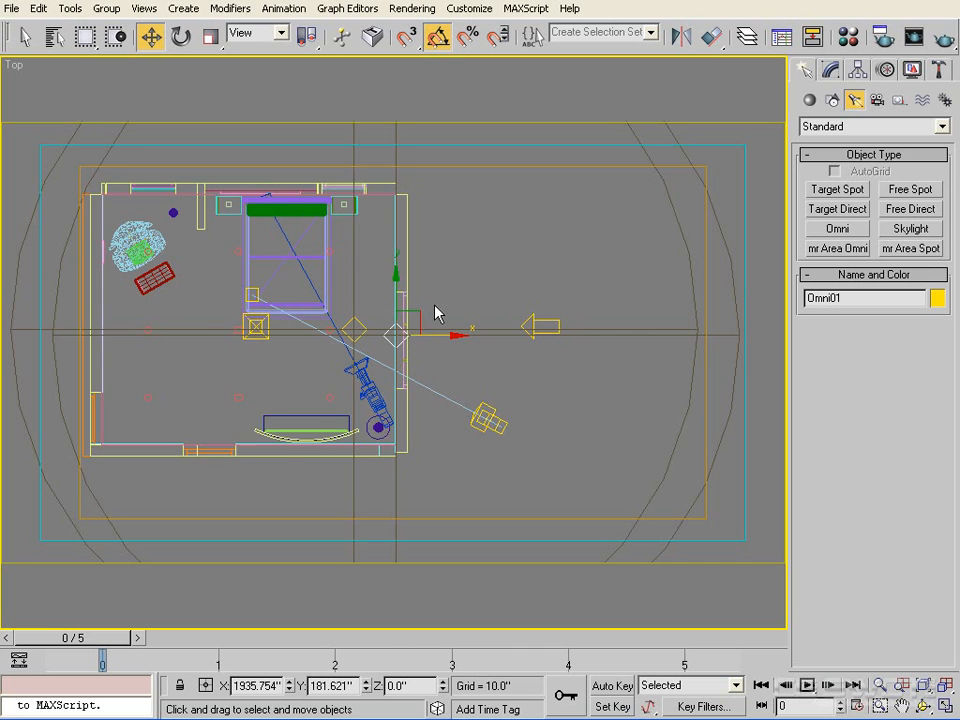
scroll(435, 308, up, 2)
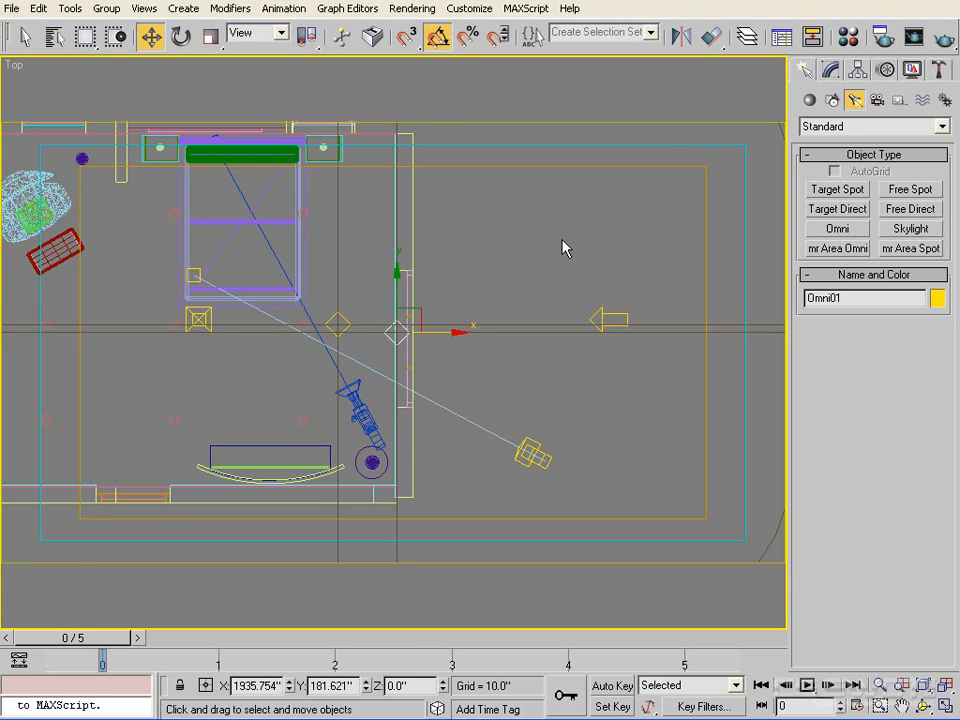
scroll(423, 318, up, 8)
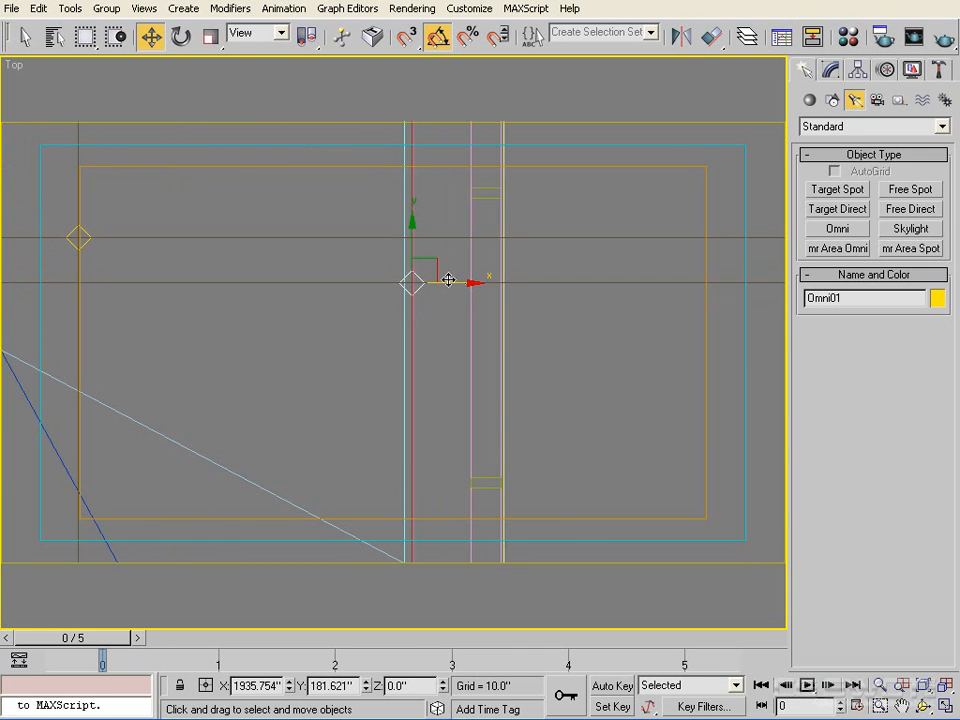
Hide the far attenuation range display of the Ambient omni light.
scroll(448, 285, down, 8)
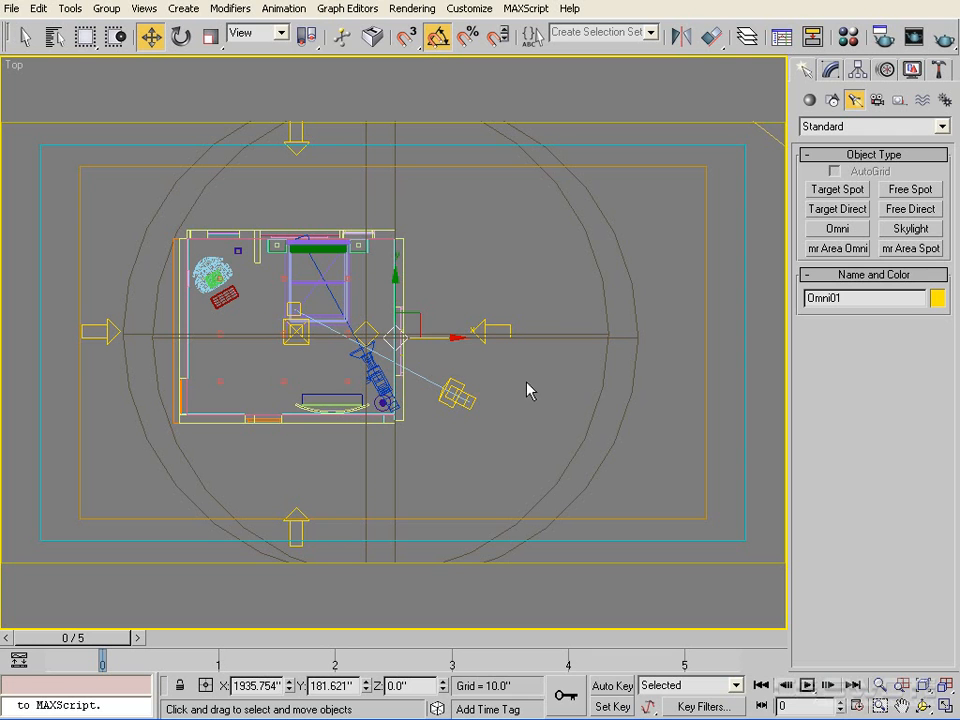
click(372, 332)
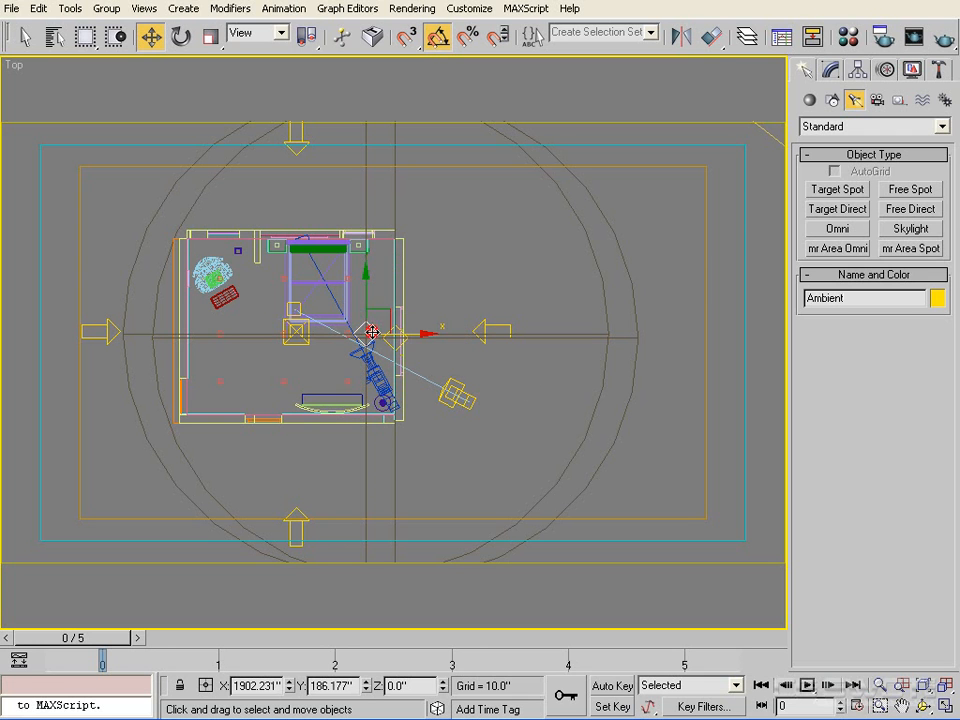
click(830, 71)
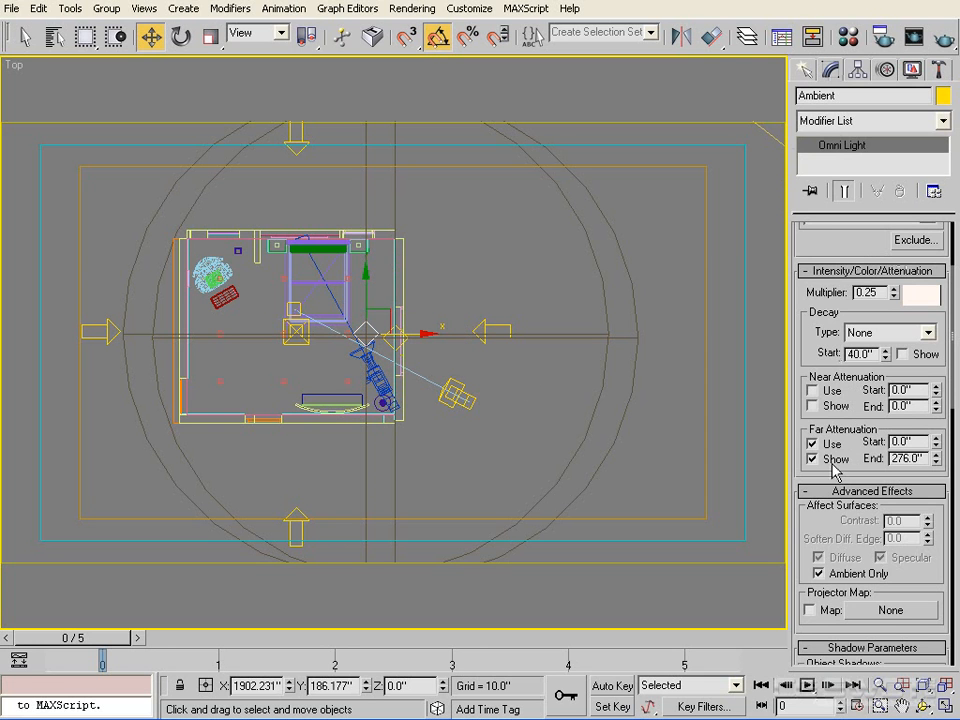
click(828, 460)
Rename the Omni01 light as KeySource.
middle_drag(546, 392, 515, 412)
click(376, 361)
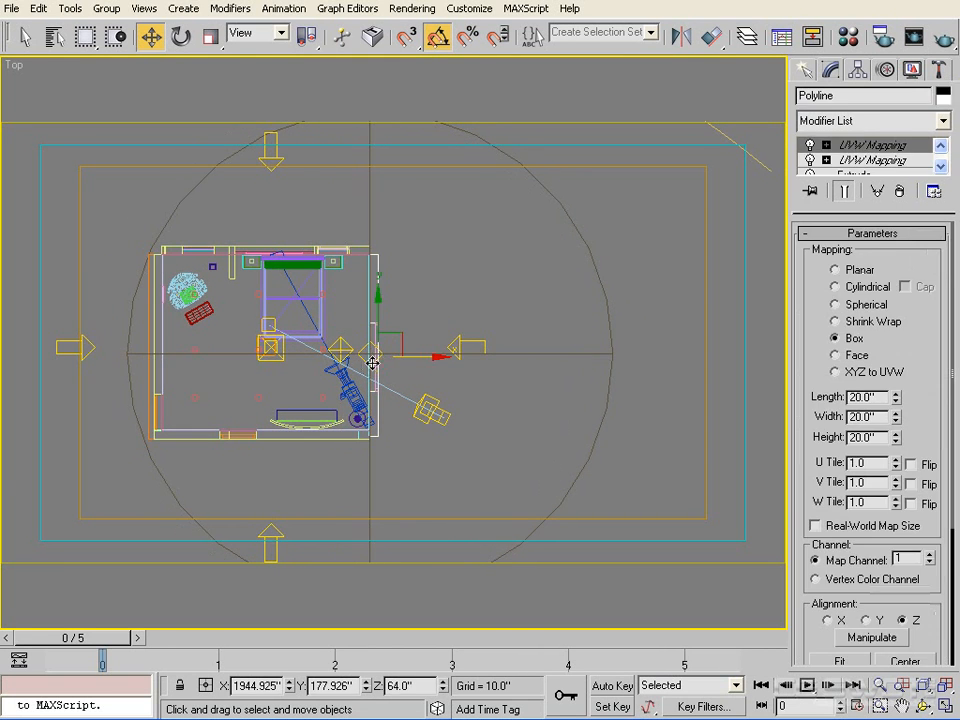
click(366, 360)
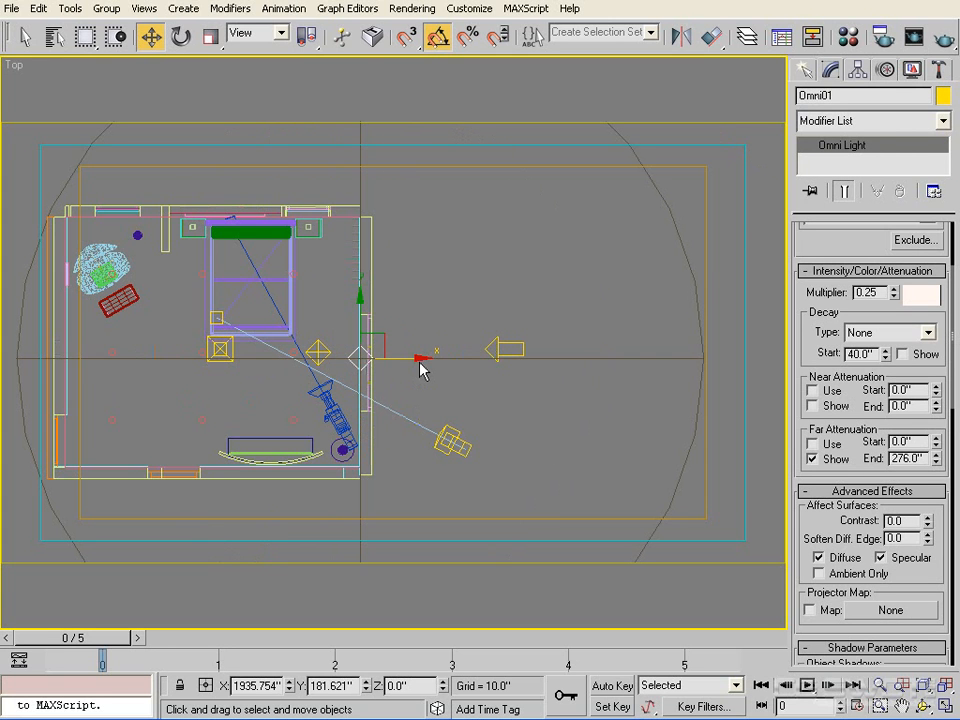
scroll(422, 369, up, 2)
double_click(860, 95)
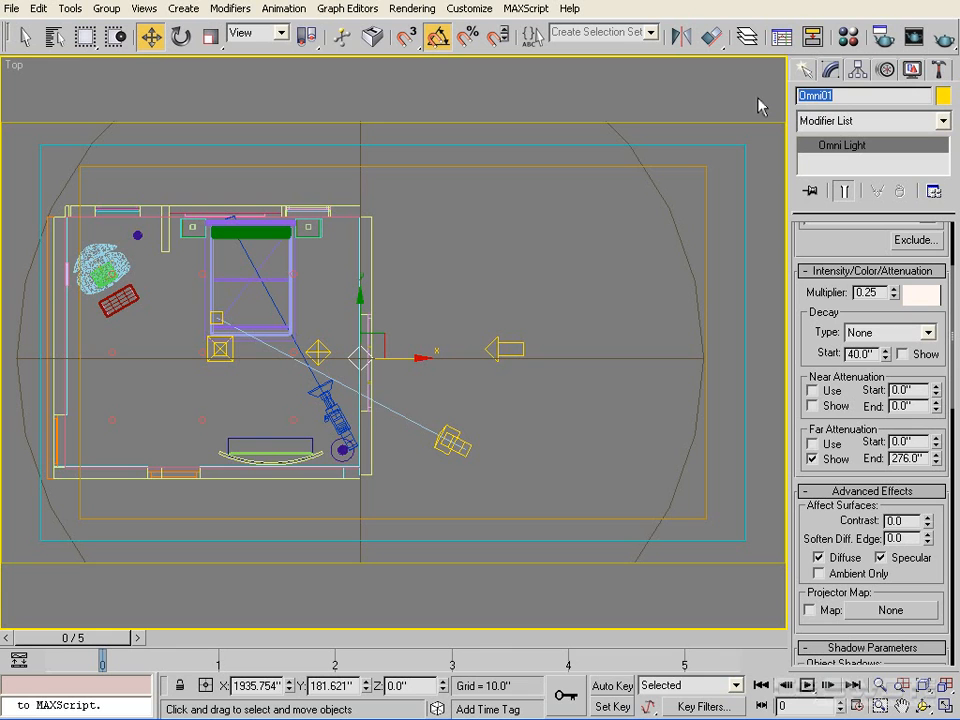
text(KeySource)
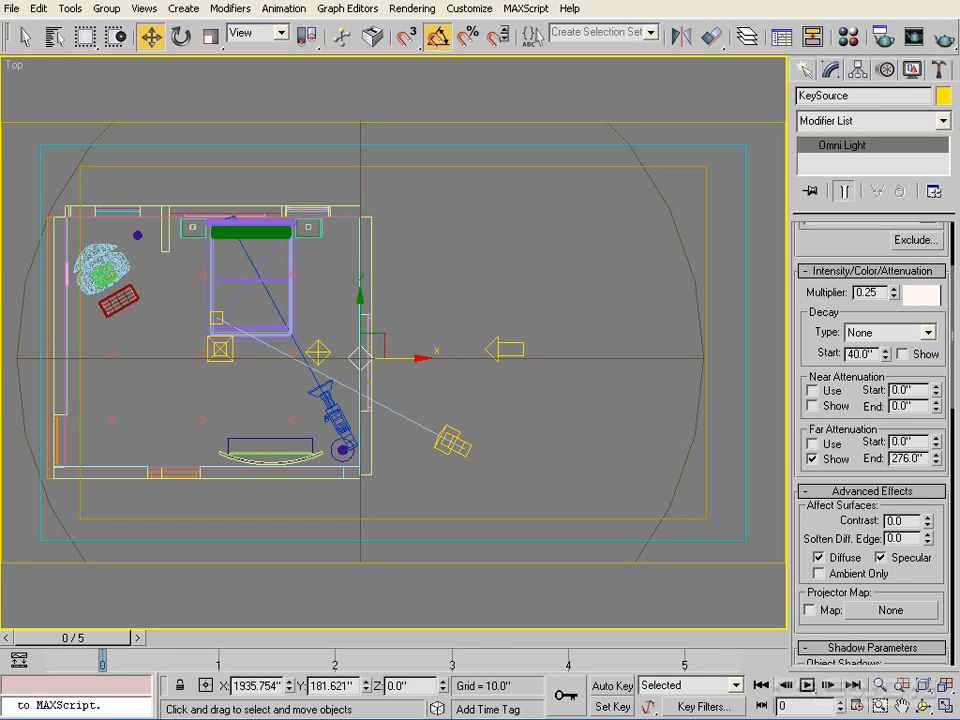
Set the KeySource light's intensity multiplier to 0.7.
drag(858, 251, 856, 306)
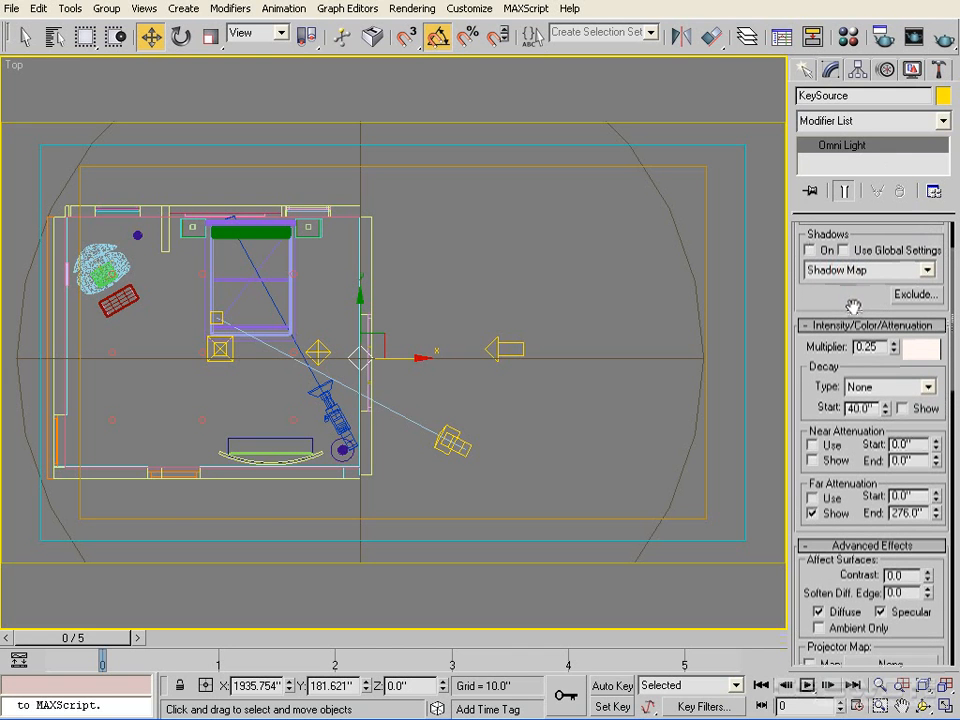
double_click(883, 347)
text(0.7)
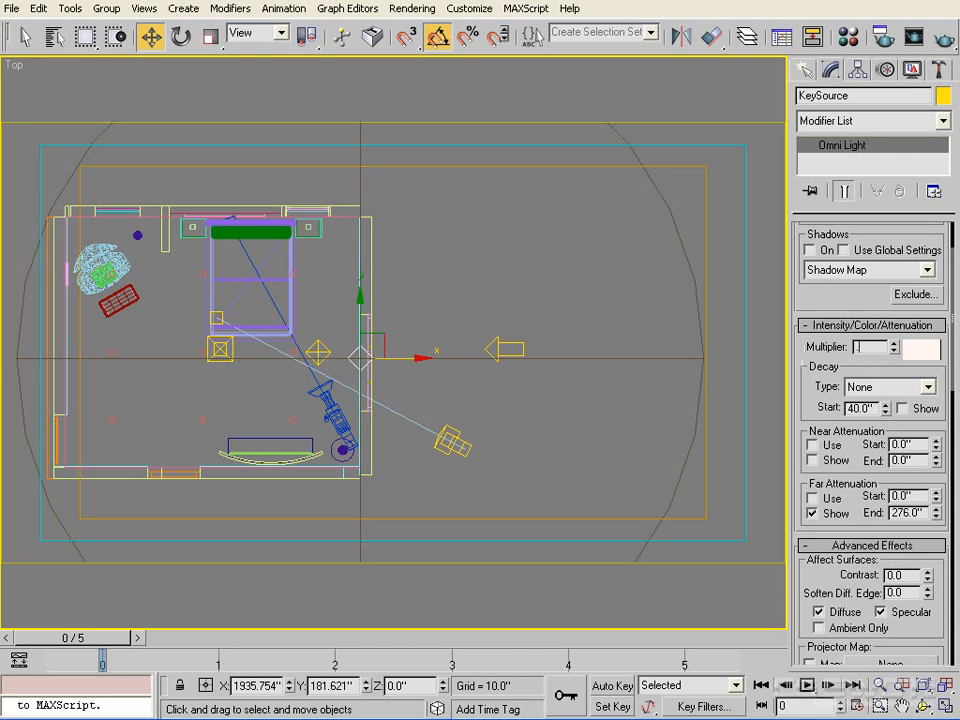
key(Return)
Enable far attenuation on KeySource and extend its end distance to about 306" so the range spans the room.
drag(856, 515, 858, 488)
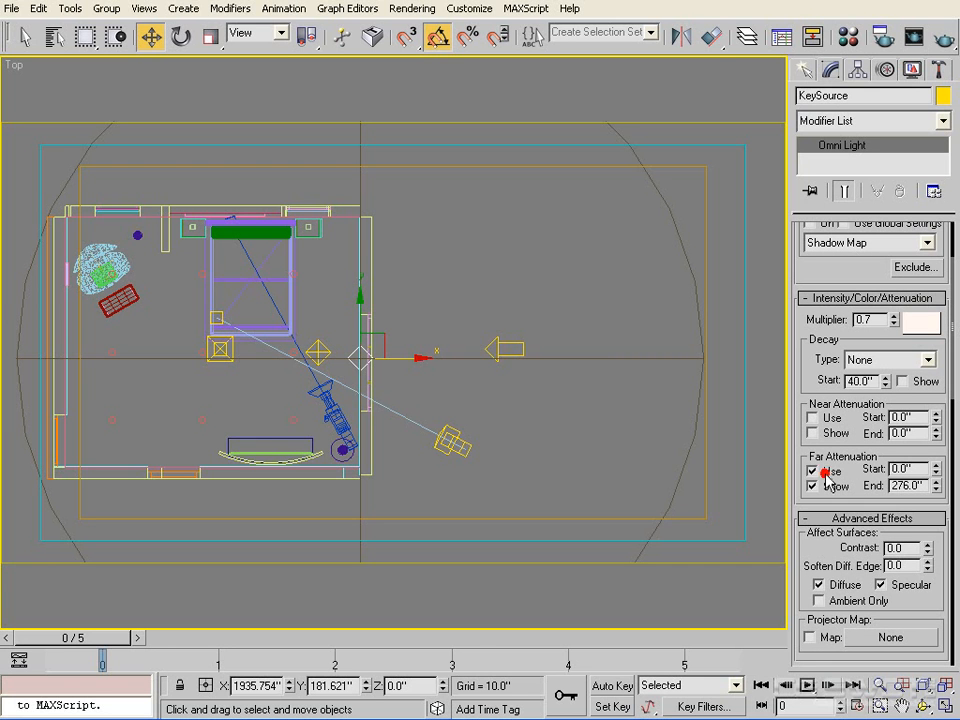
middle_drag(435, 317, 519, 282)
drag(937, 487, 930, 469)
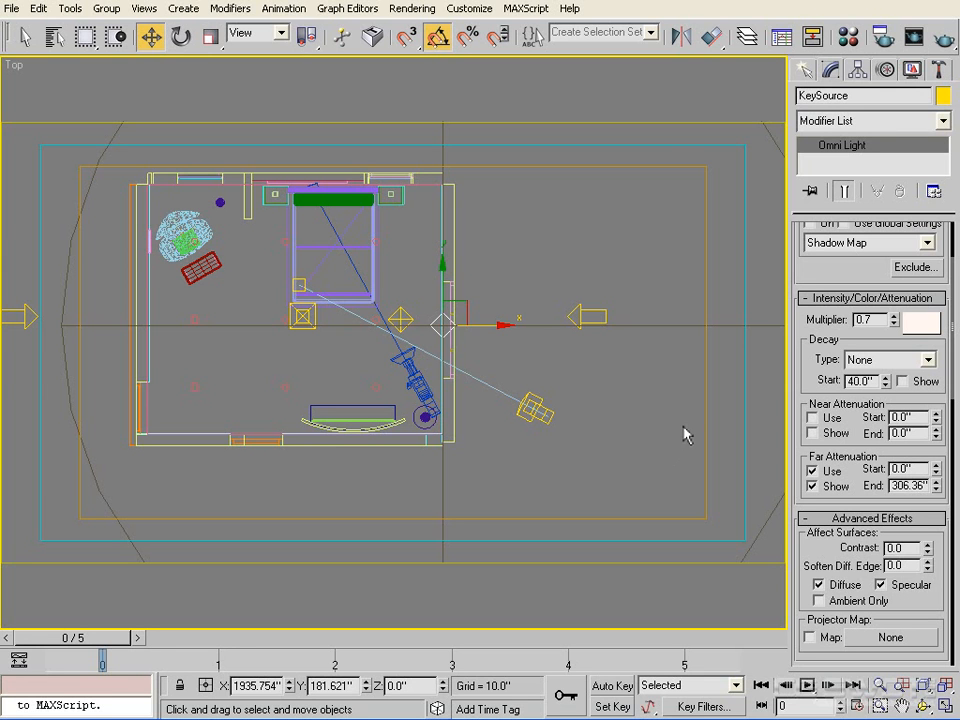
mouse_move(570, 345)
middle_down()
mouse_move(571, 368)
mouse_move(560, 356)
middle_up()
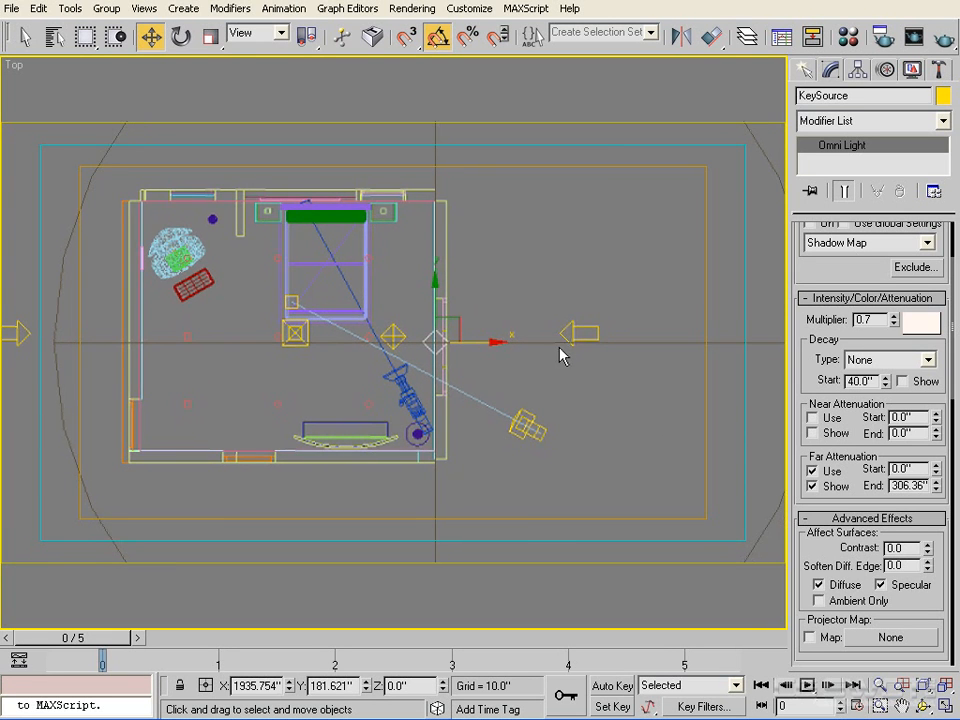
Raise KeySource in the front view to the mid-height of its adjacent window, at about Z 65.5".
key(f)
key(z)
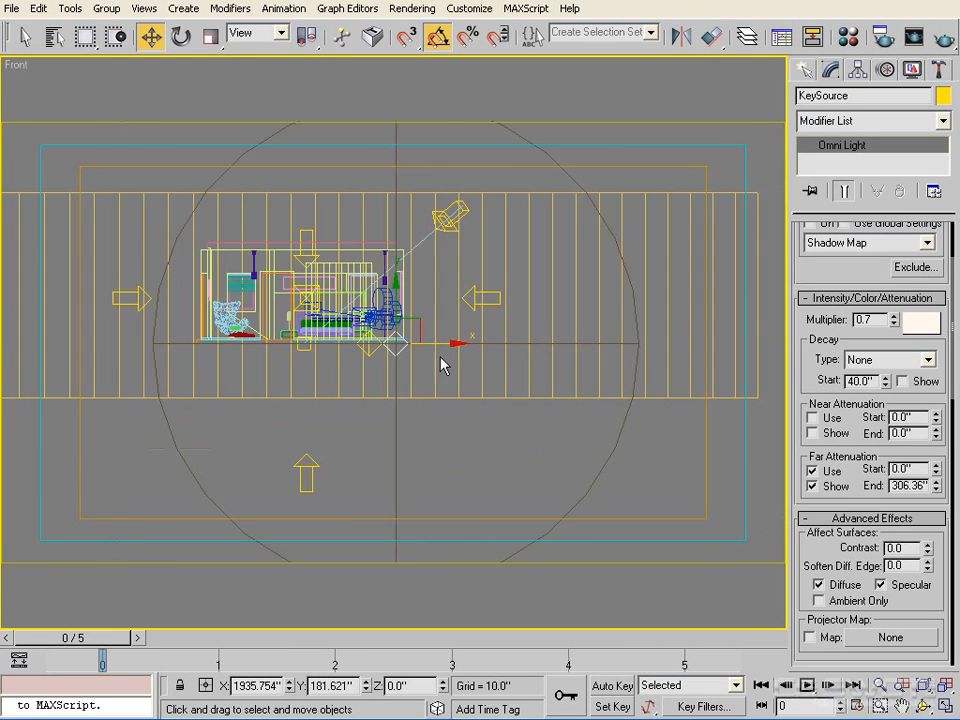
scroll(434, 350, up, 5)
middle_drag(424, 340, 405, 450)
scroll(425, 346, up, 2)
drag(386, 401, 386, 152)
middle_drag(418, 228, 429, 429)
drag(394, 334, 399, 306)
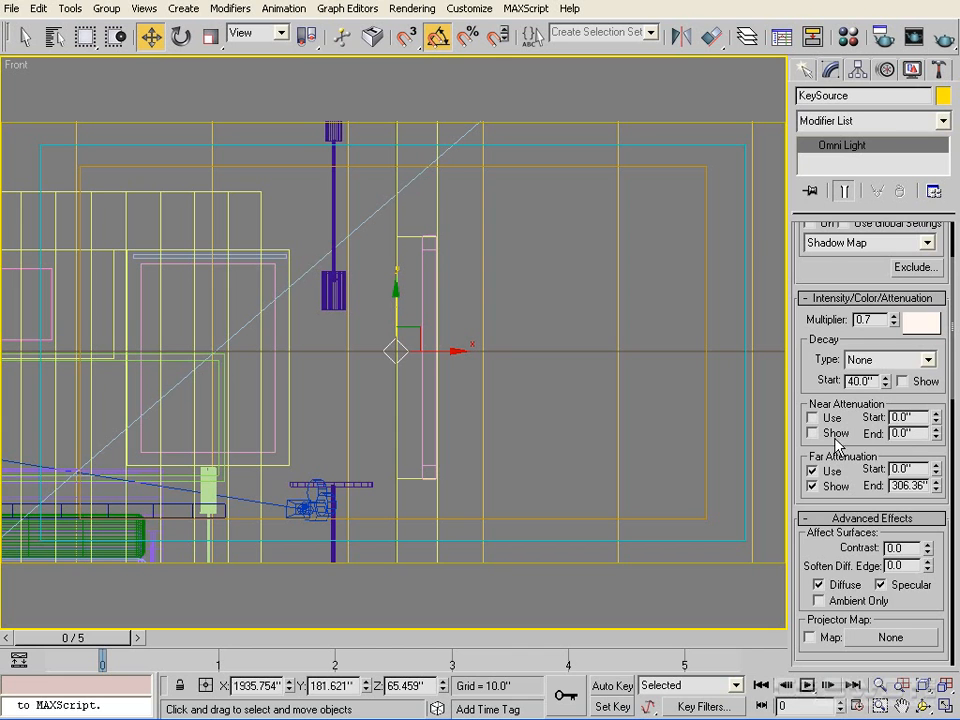
Turn on shadow map shadows for KeySource and set the shadow map size to 2048.
scroll(810, 357, up, 3)
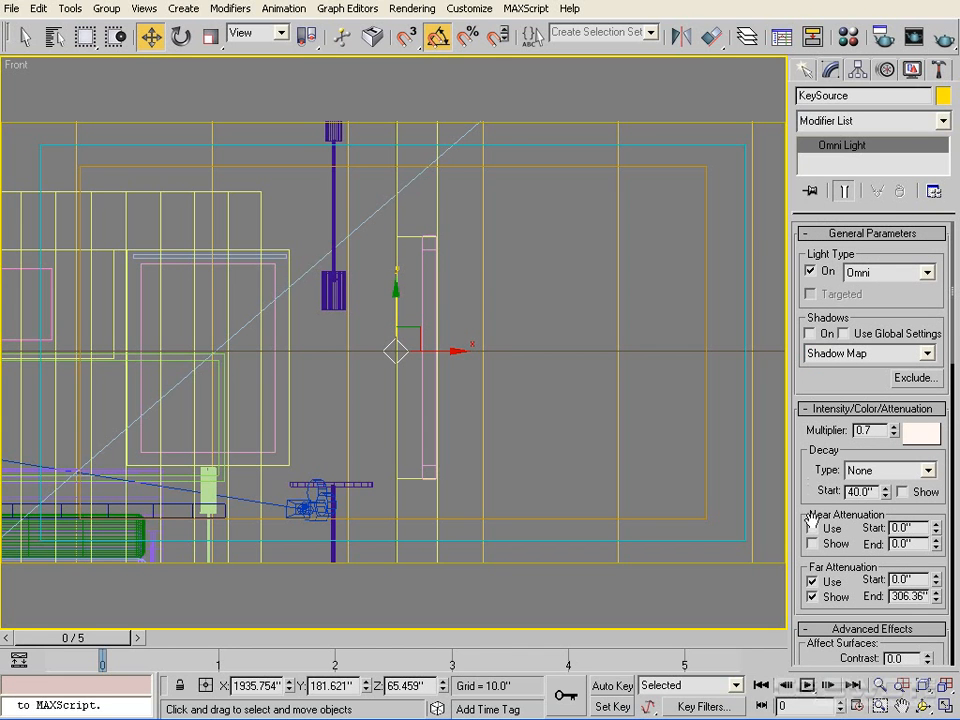
click(810, 333)
scroll(851, 343, down, 7)
scroll(917, 450, down, 3)
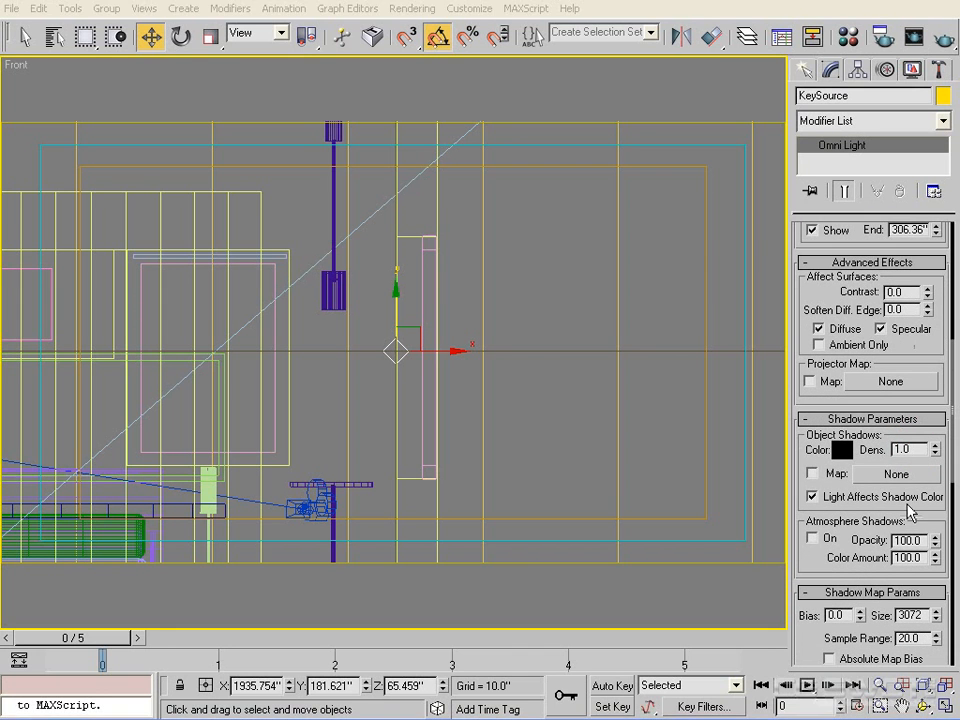
drag(851, 521, 855, 298)
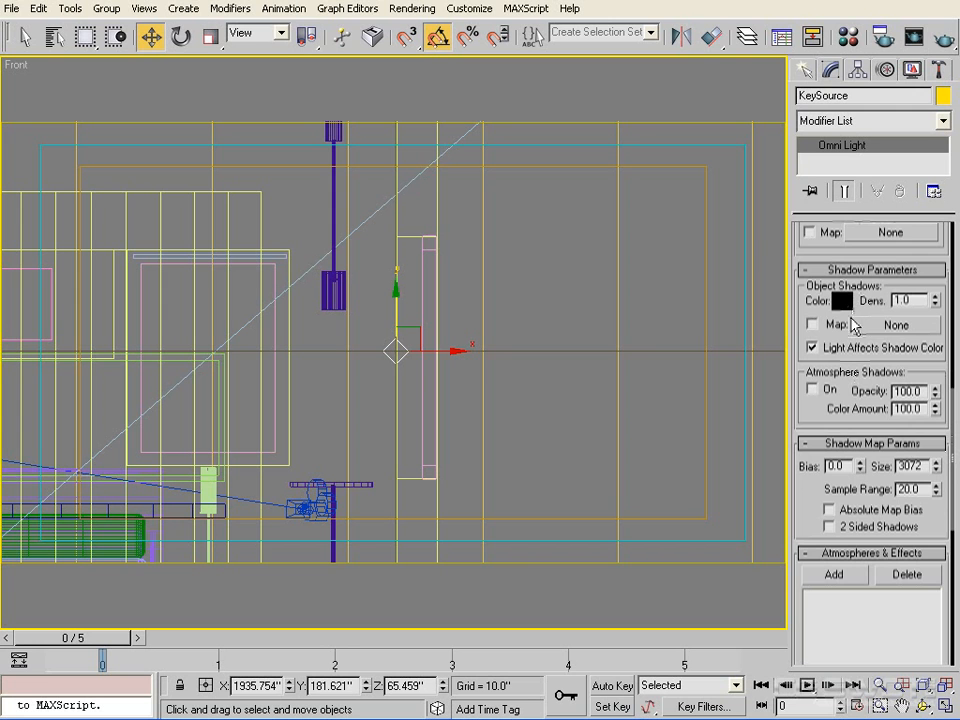
drag(857, 405, 858, 329)
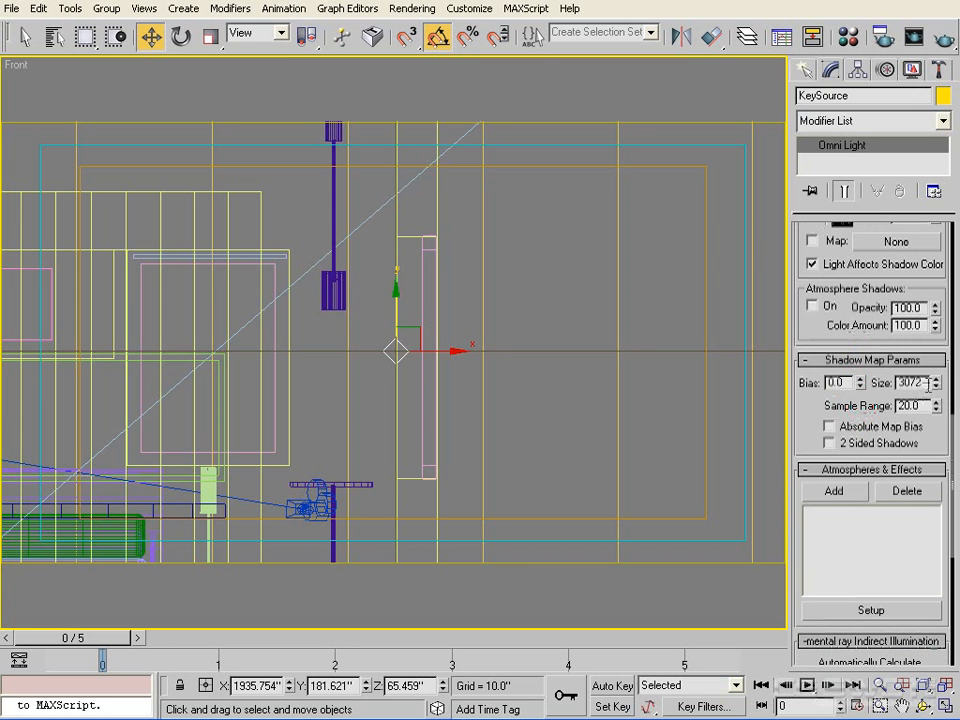
double_click(912, 383)
text(2048)
key(Return)
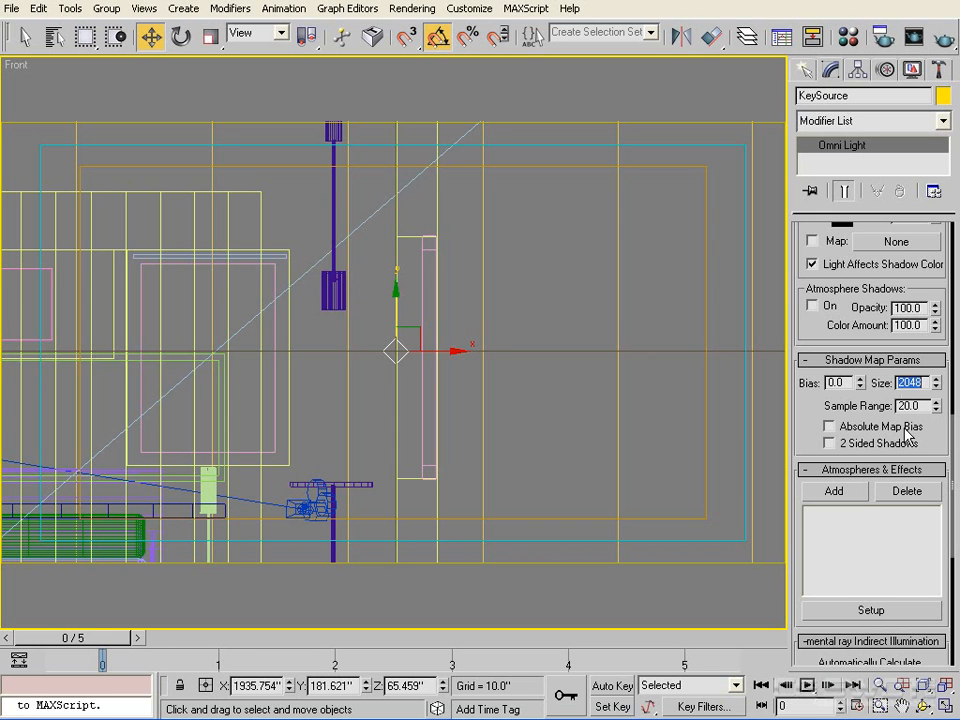
Set KeySource's shadow map sample range to 50.
drag(938, 407, 937, 343)
drag(940, 430, 942, 580)
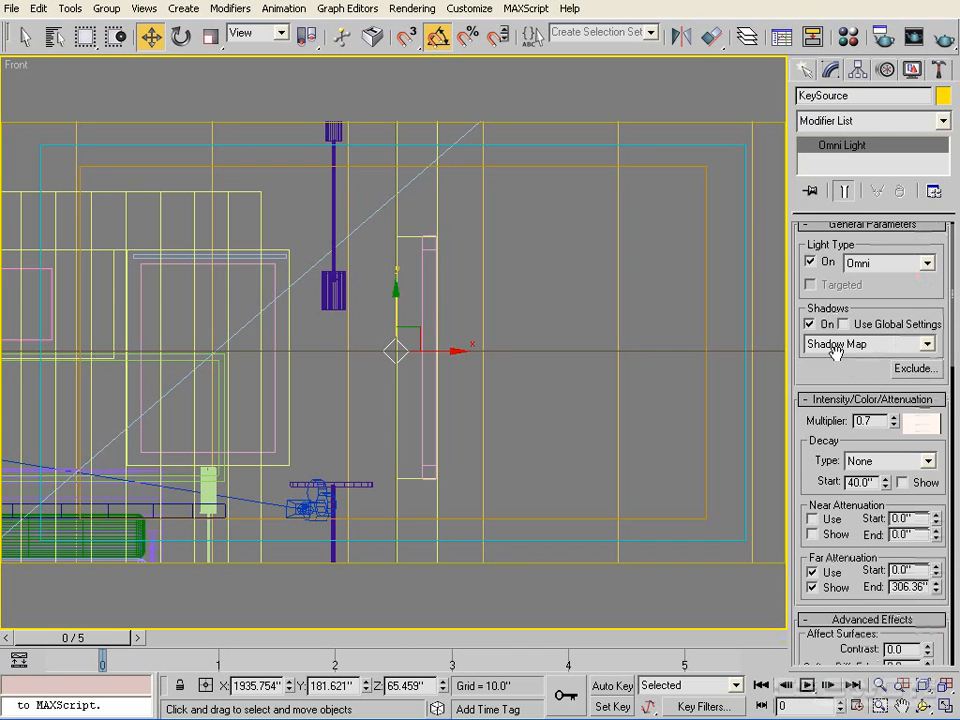
drag(836, 354, 856, 0)
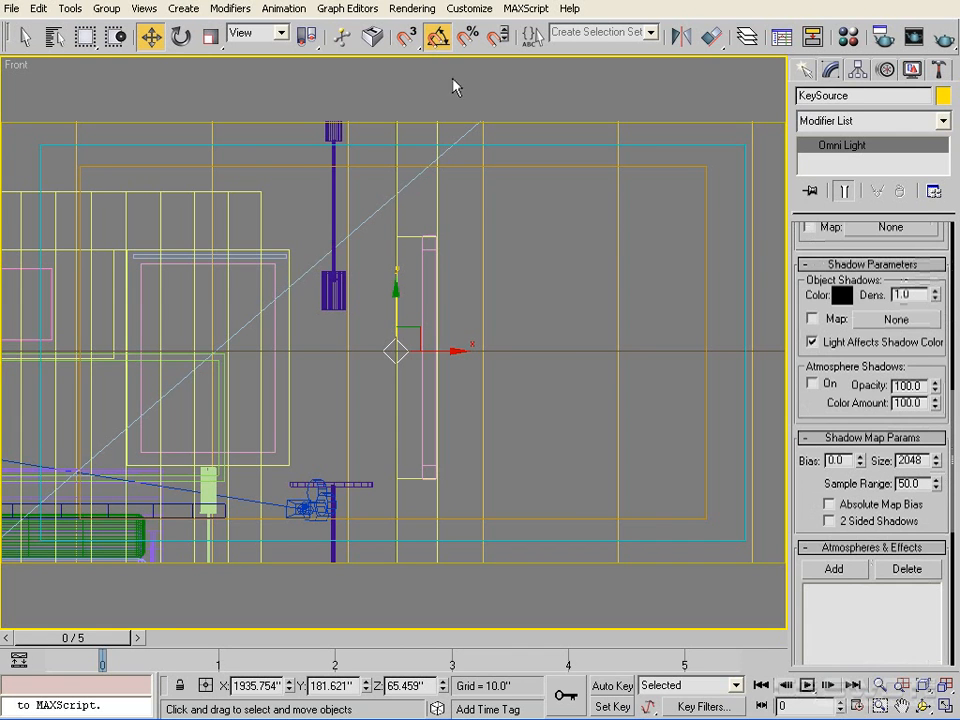
Render the StaticCam view to check the KeySource lighting, and close the rendered frame.
key(c)
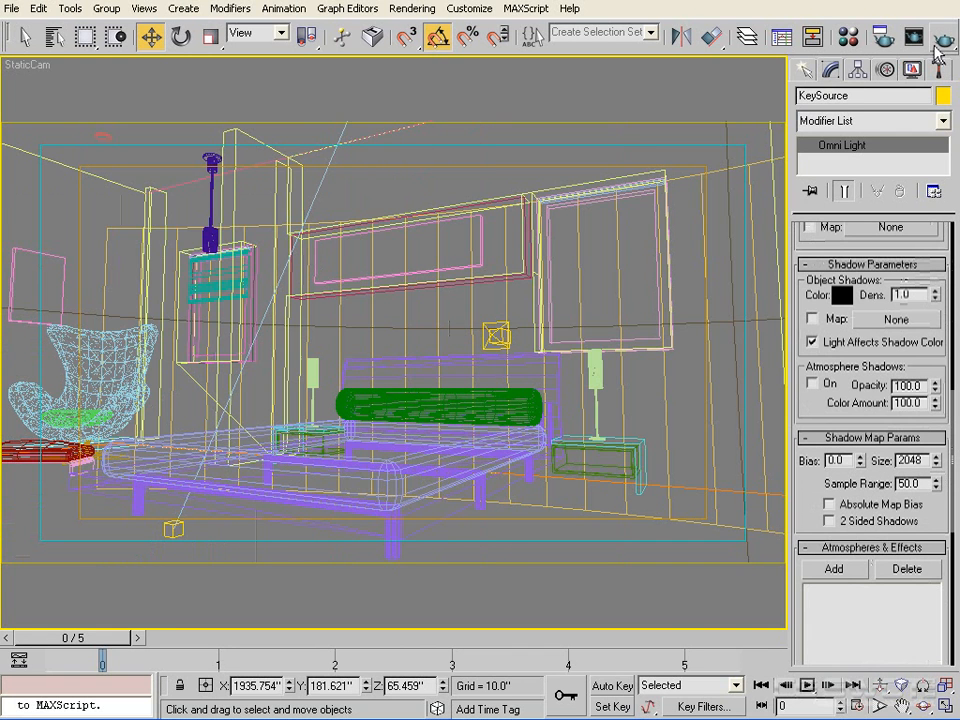
click(915, 38)
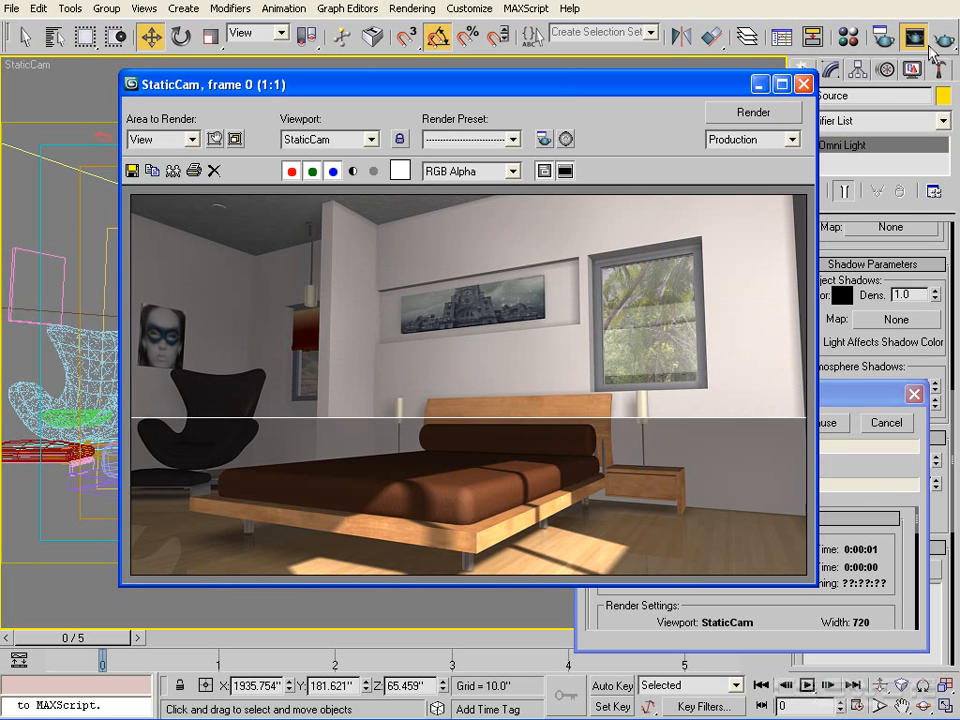
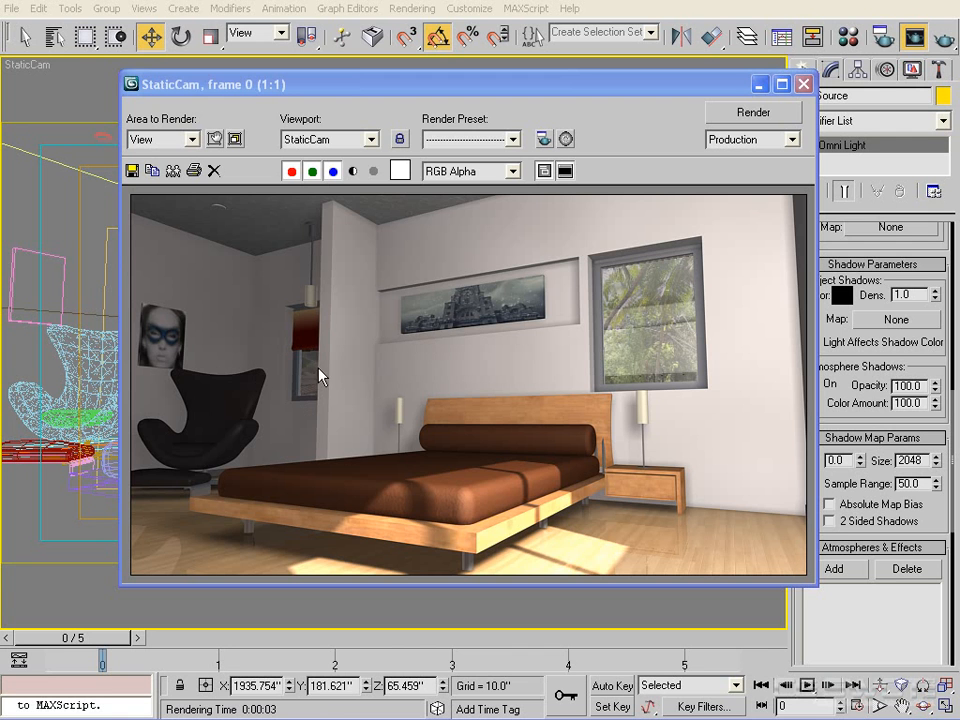
click(803, 84)
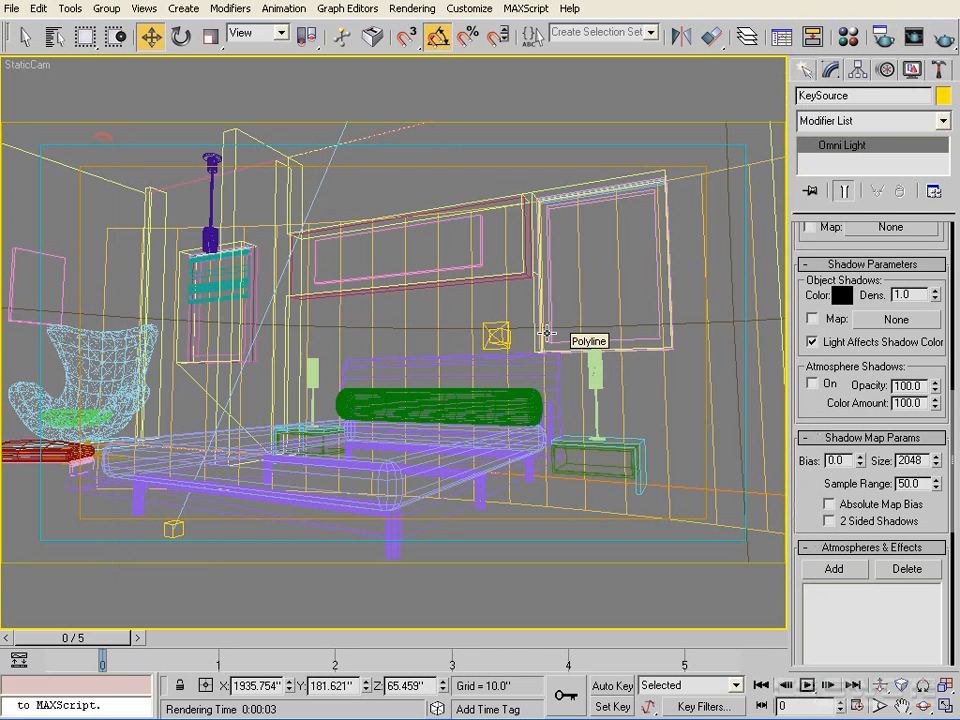
Clone KeySource in the top view as a single copy named WindowNear, at the window behind the bed, about X 1892", Y 297".
key(t)
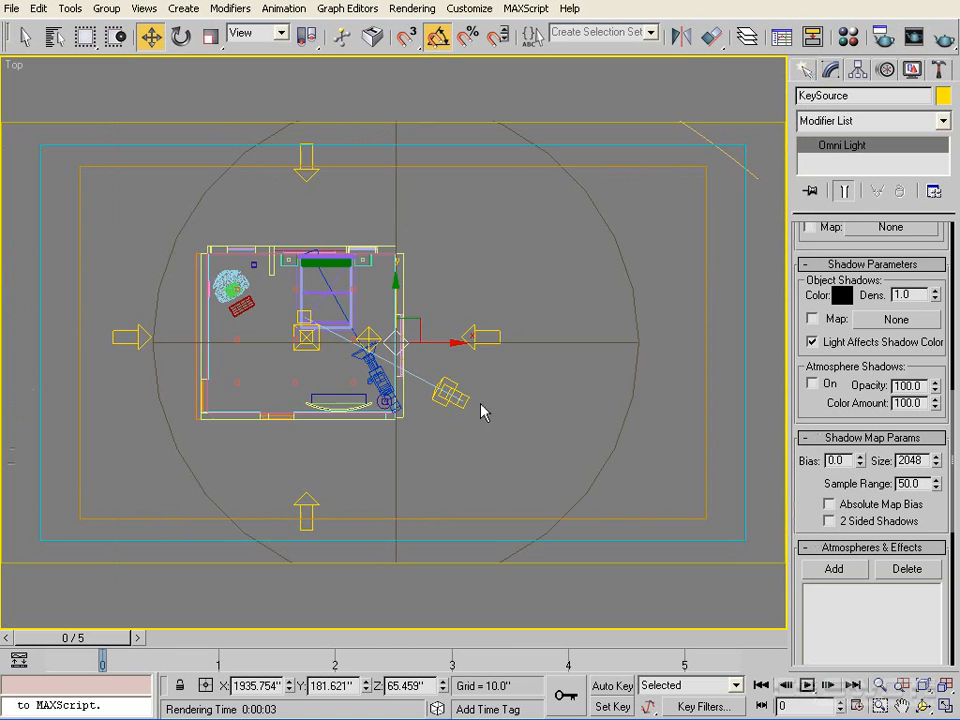
scroll(425, 383, up, 3)
middle_drag(452, 390, 503, 356)
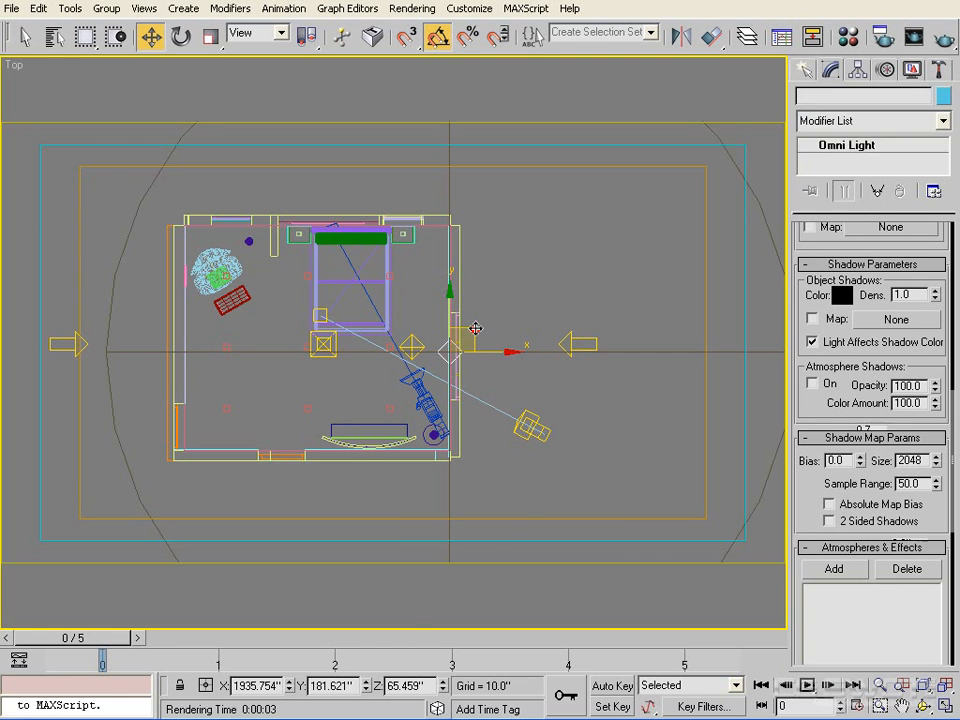
shift+drag(475, 331, 428, 206)
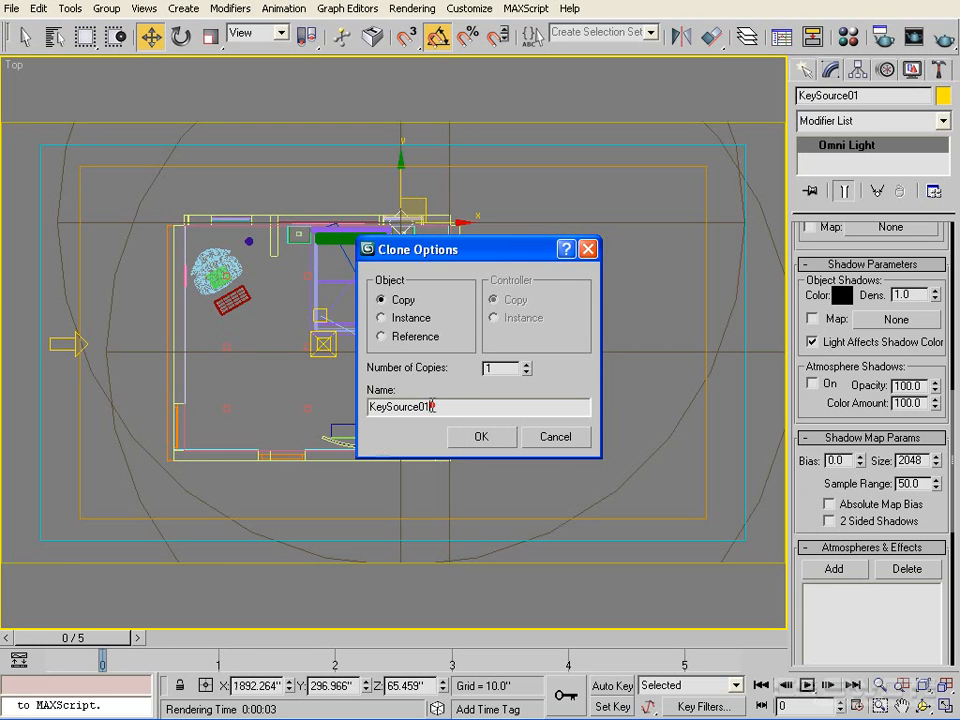
key(shift+Home)
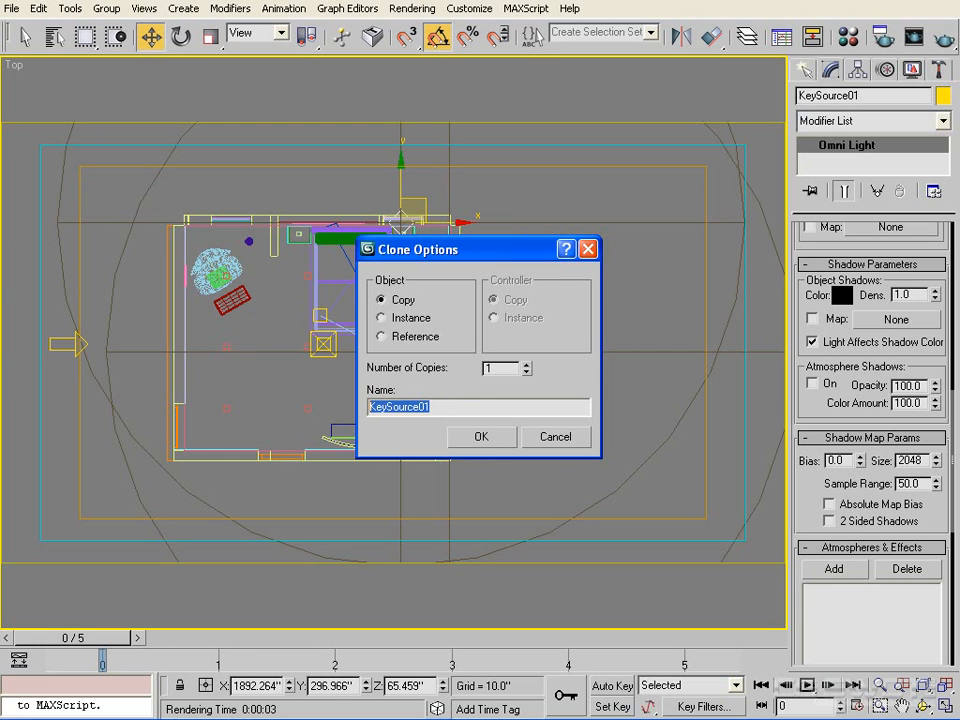
text(WindowNear)
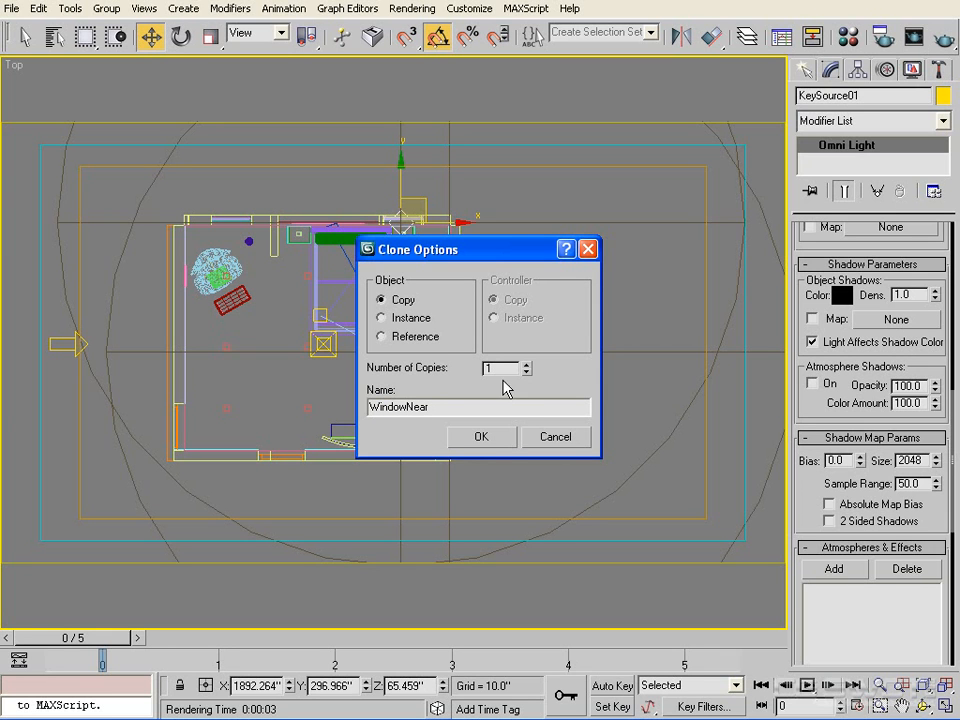
click(481, 437)
Move WindowNear along Y into the window recess to about 300.7" and check its placement in the shaded StaticCam view.
scroll(425, 197, up, 8)
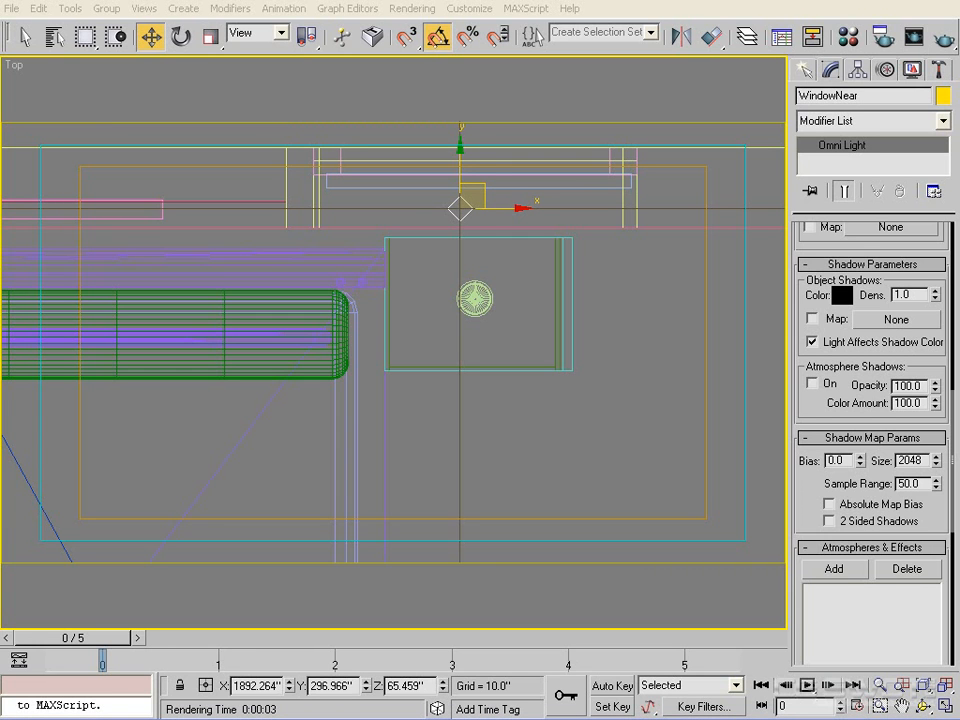
drag(461, 172, 461, 133)
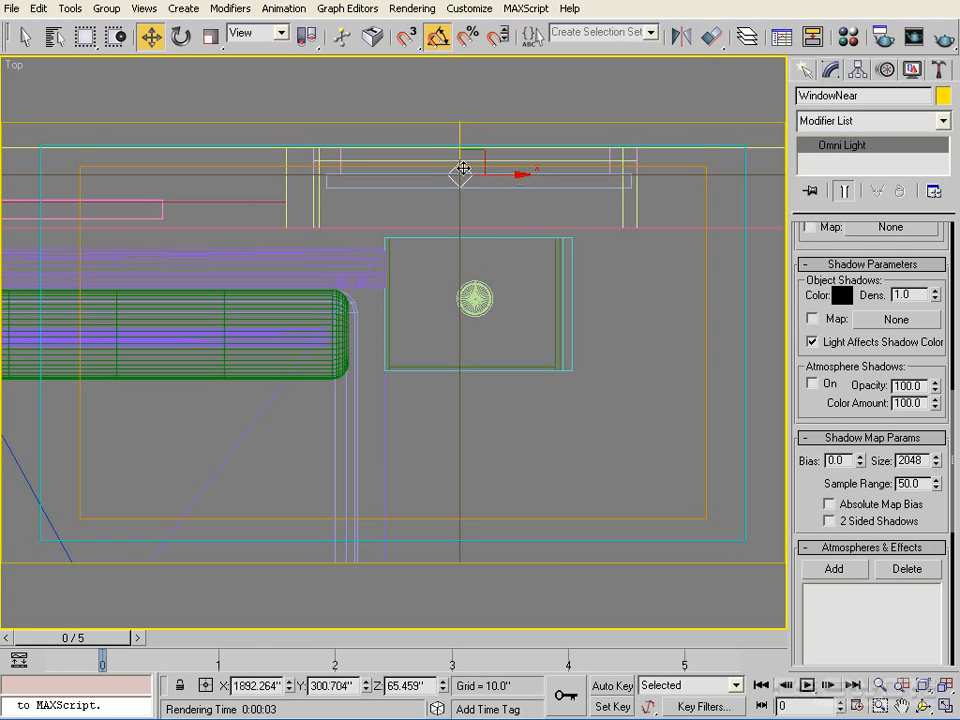
middle_drag(483, 245, 429, 343)
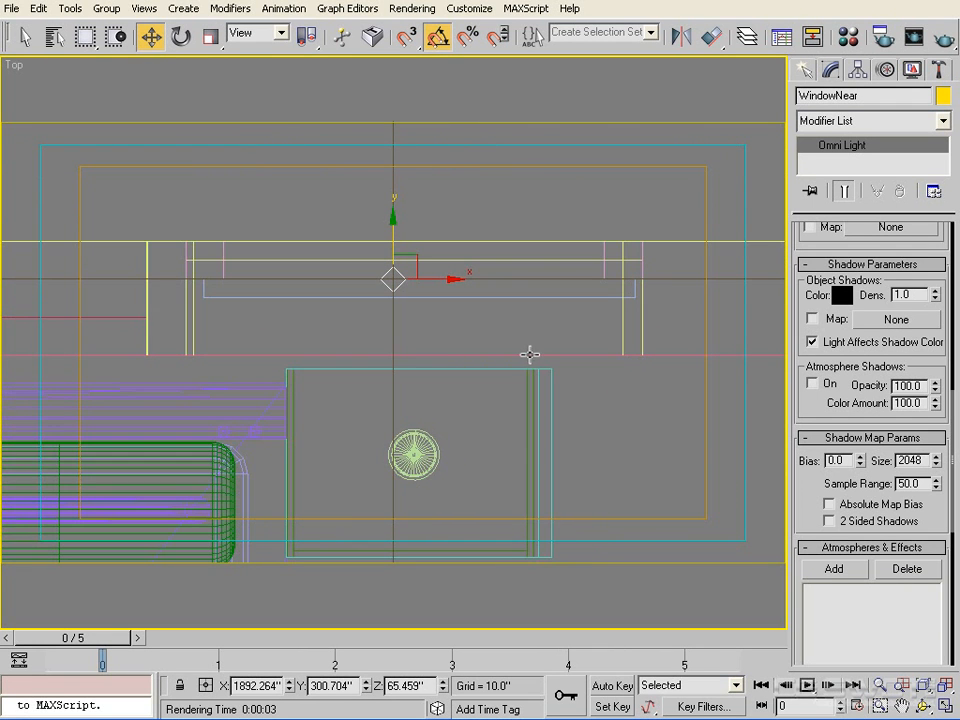
key(c)
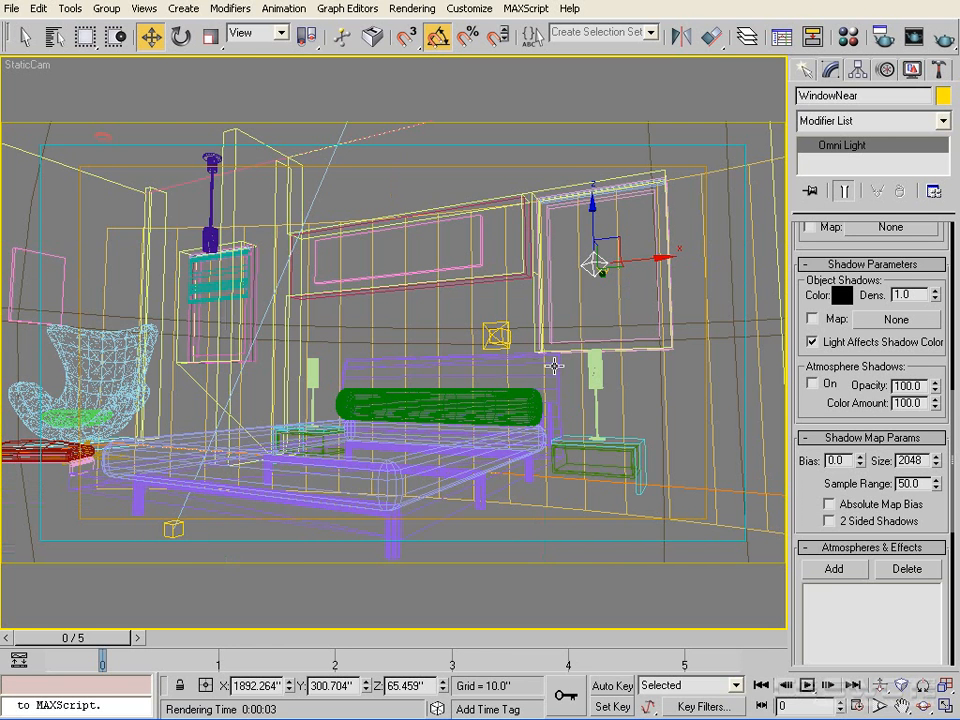
key(F3)
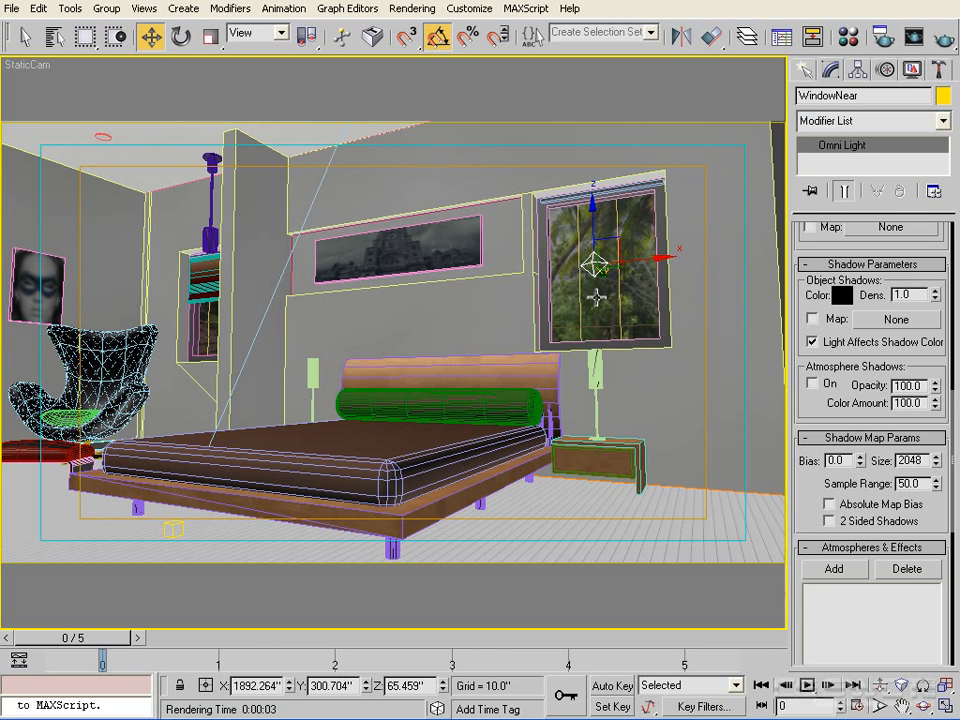
Select the window pane and the bent plane behind it to identify them by name, and reselect the WindowNear light.
click(598, 296)
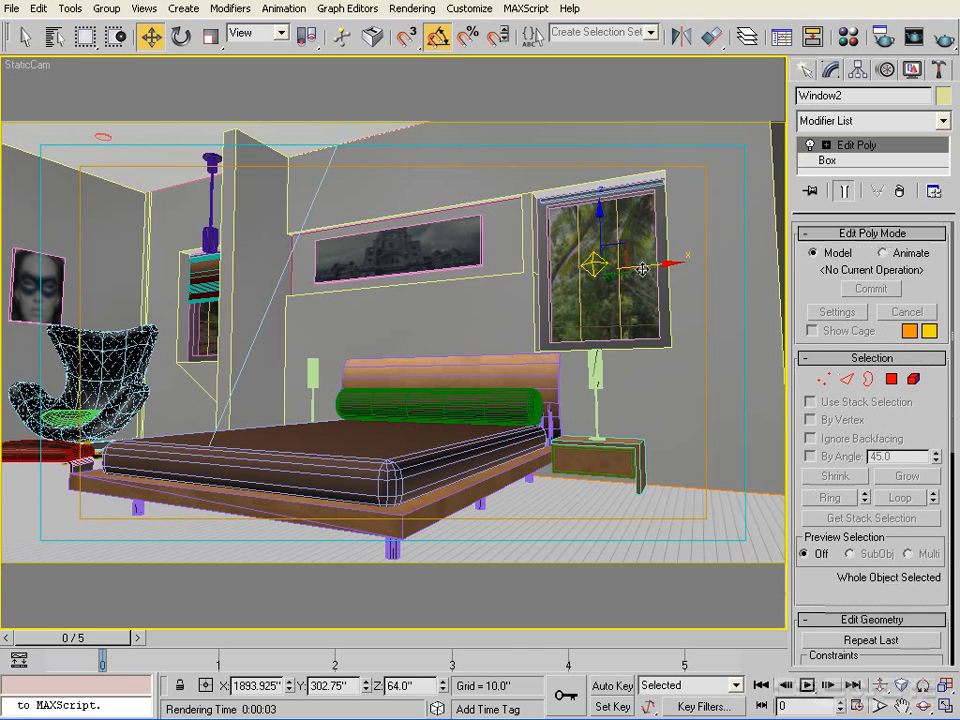
drag(648, 263, 676, 263)
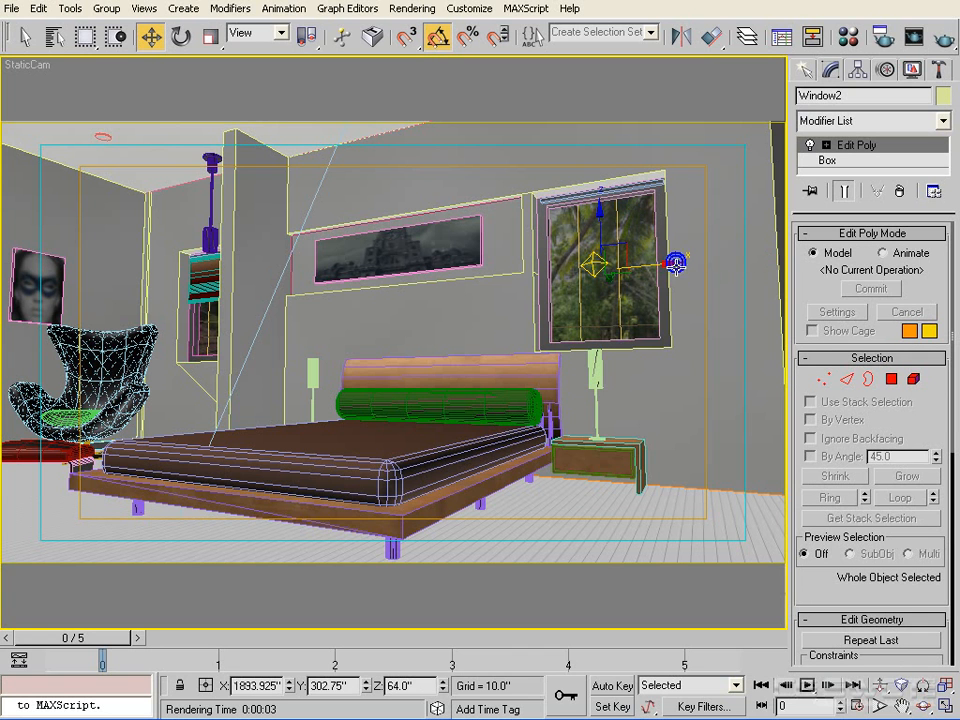
click(594, 264)
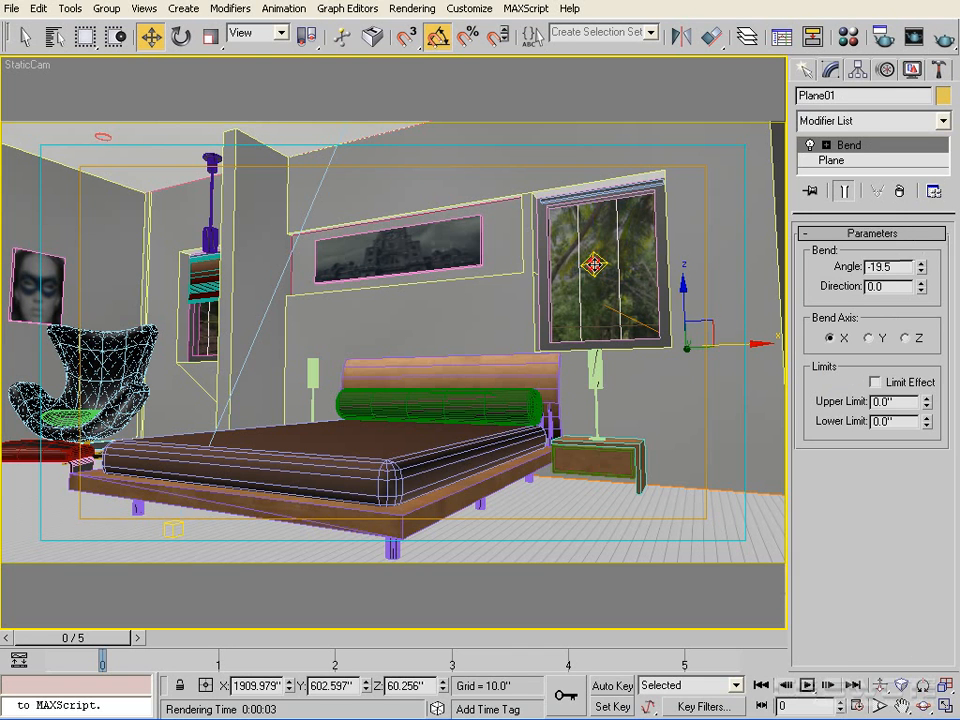
click(594, 264)
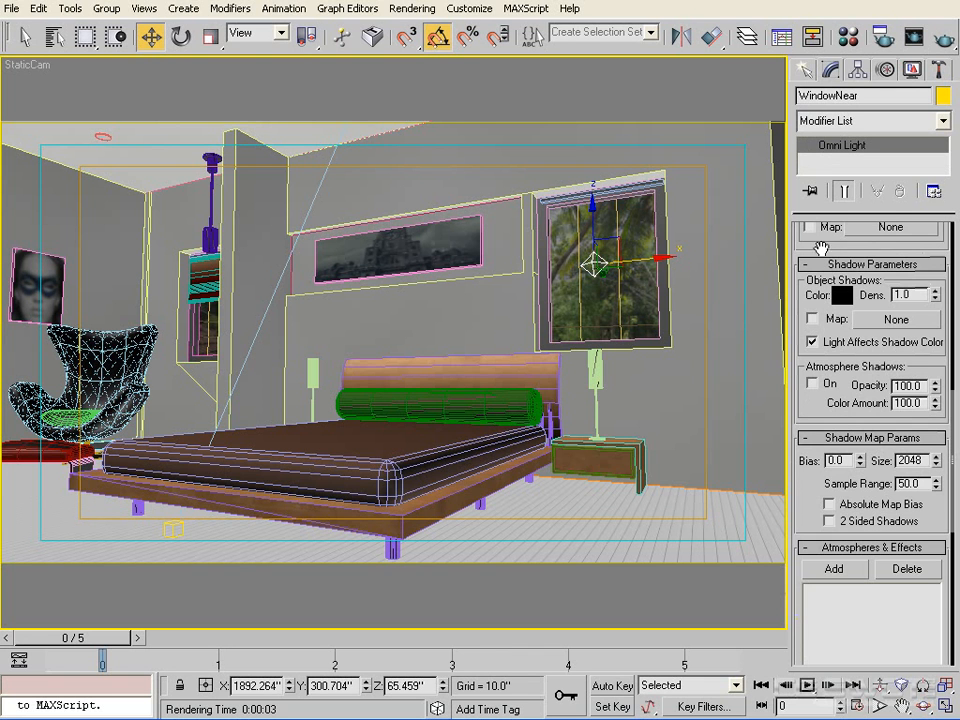
Exclude Window01 and Window2 from both the illumination and shadow casting of WindowNear.
mouse_move(825, 246)
mouse_down()
mouse_move(812, 622)
mouse_move(852, 686)
mouse_up()
drag(835, 362, 836, 423)
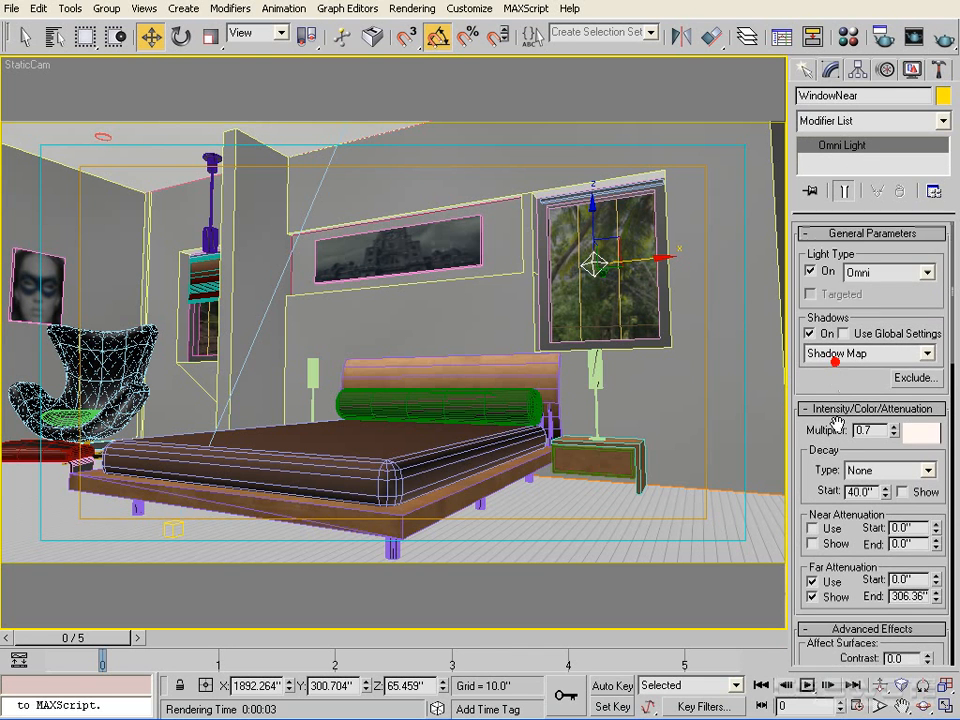
click(918, 379)
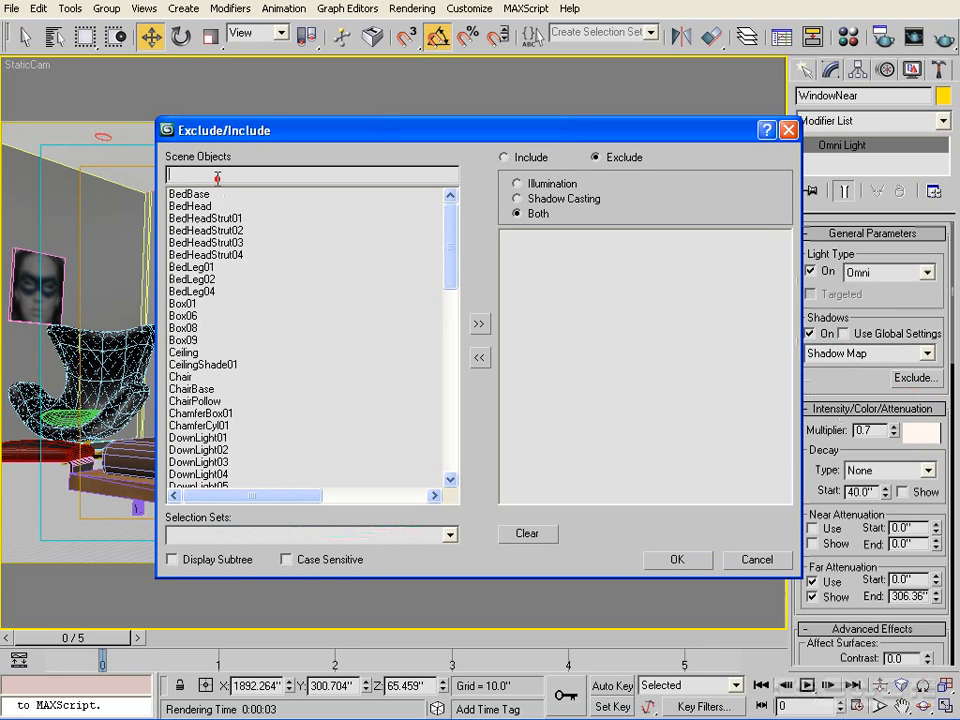
text(wind)
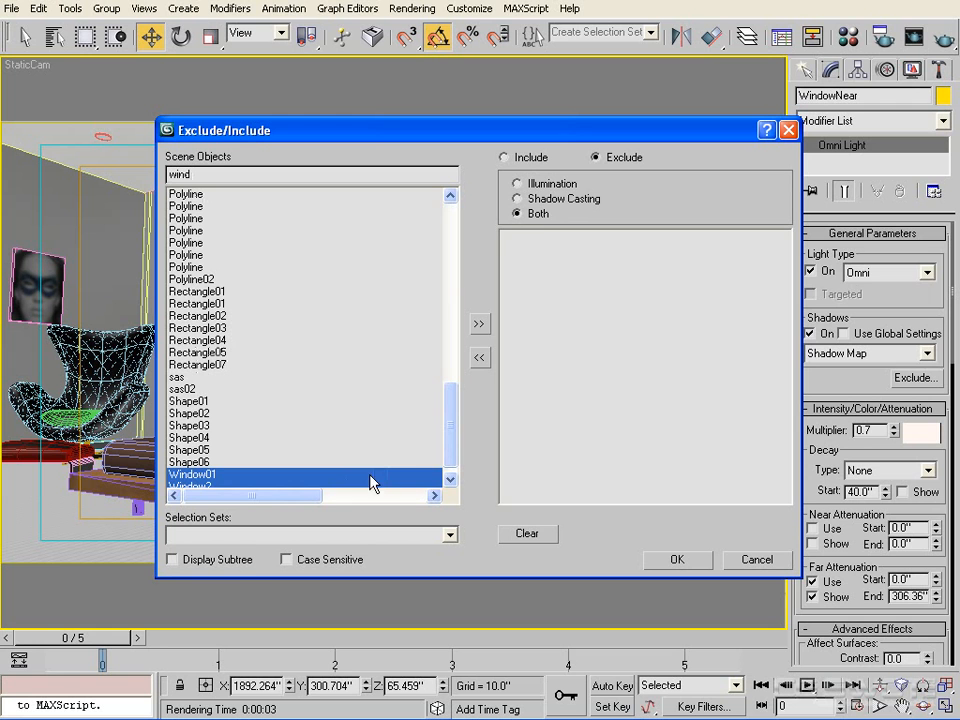
click(478, 325)
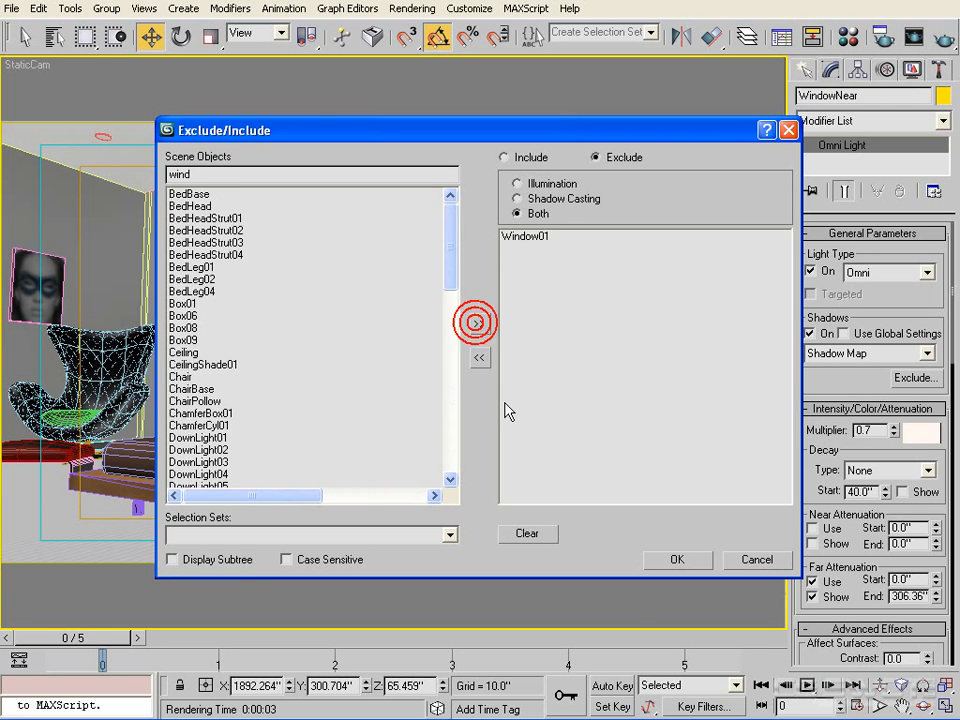
drag(448, 266, 448, 460)
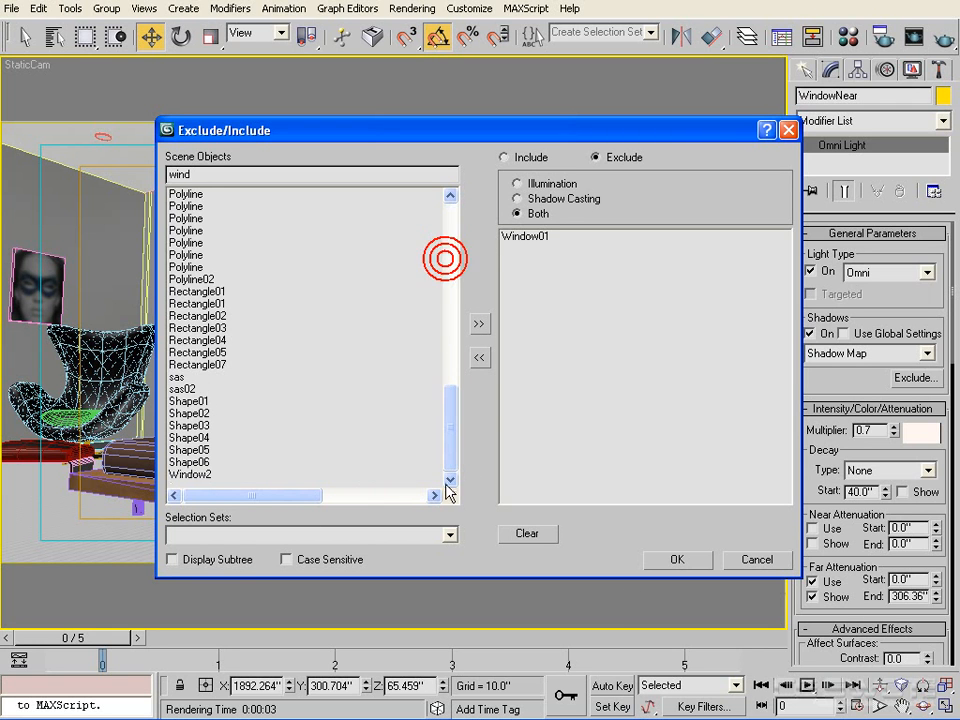
click(200, 474)
click(480, 324)
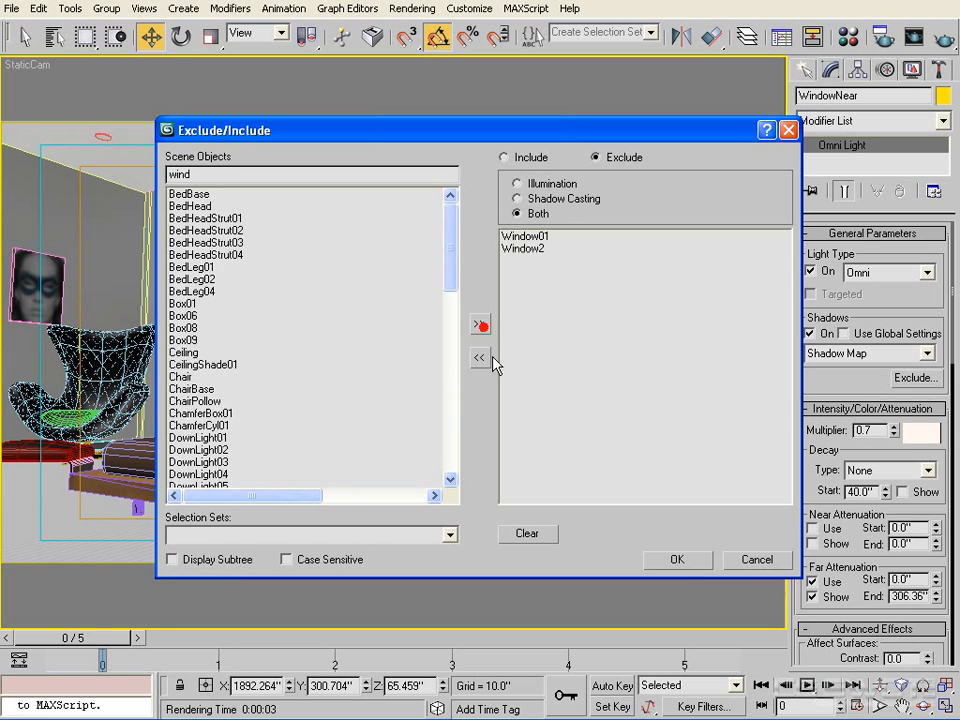
click(680, 561)
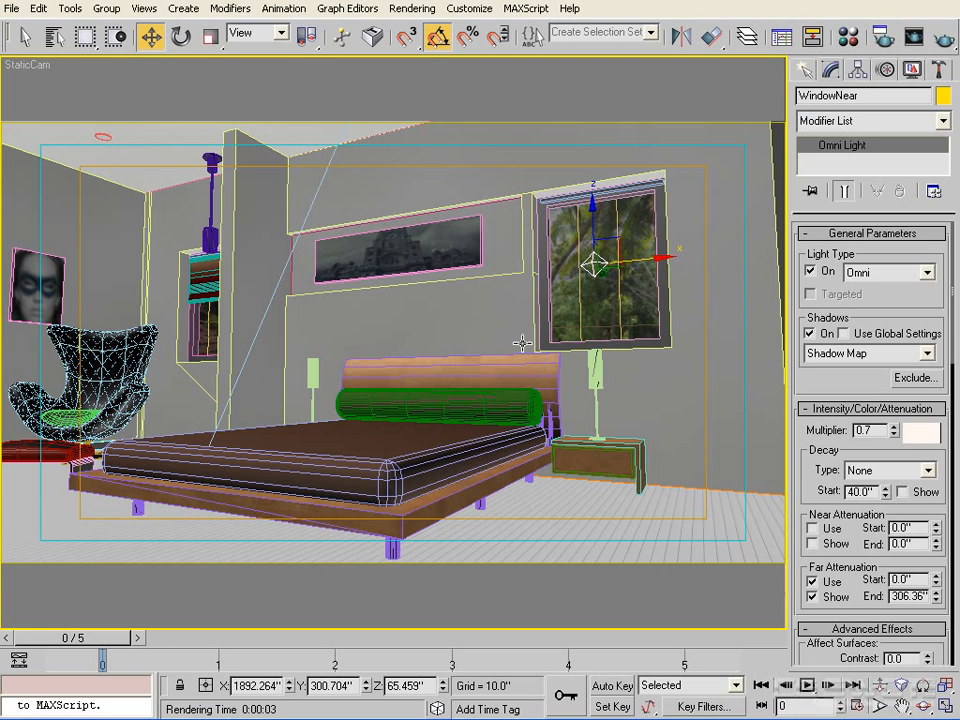
Reduce WindowNear's far attenuation end to about 94.2" while viewing its range in the top view.
key(t)
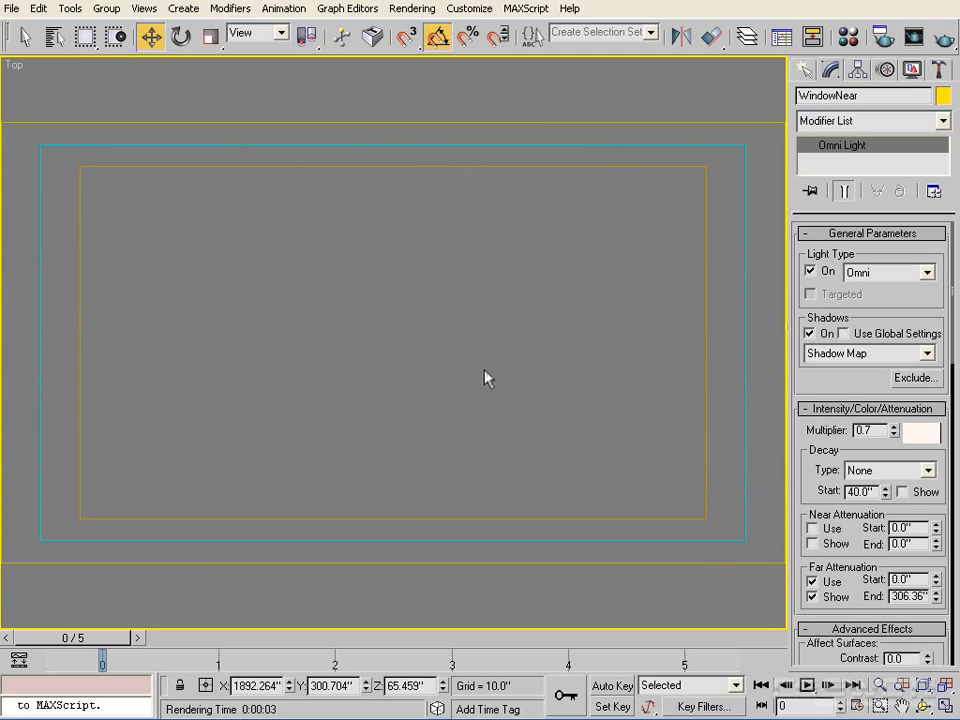
key(z)
scroll(444, 382, down, 2)
middle_drag(434, 315, 461, 344)
scroll(433, 253, up, 4)
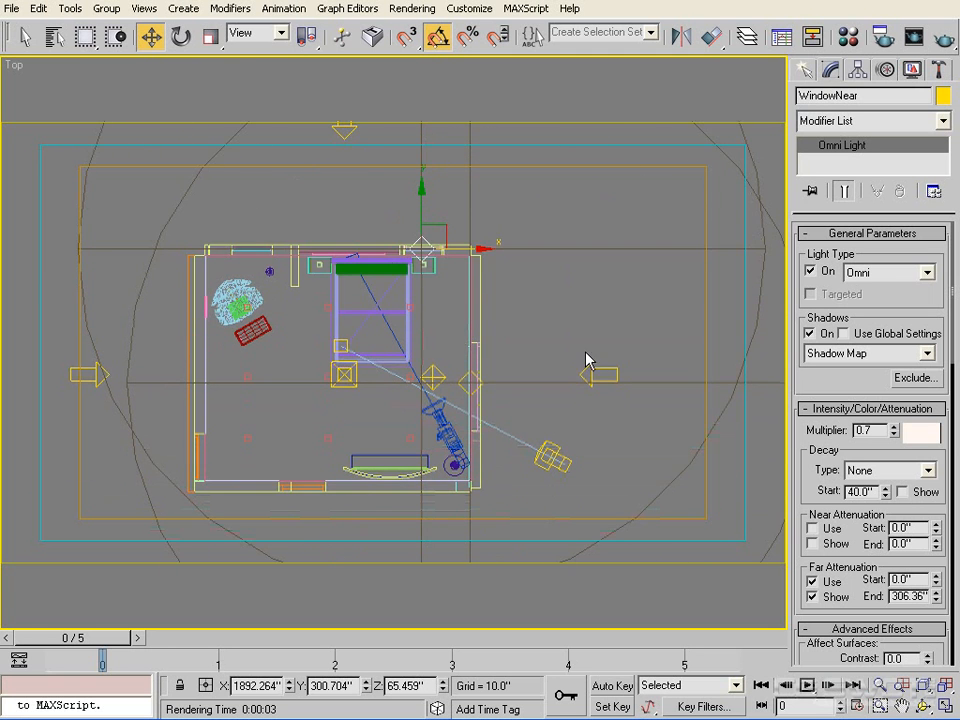
mouse_move(937, 592)
mouse_down()
mouse_move(941, 637)
mouse_move(940, 581)
mouse_up()
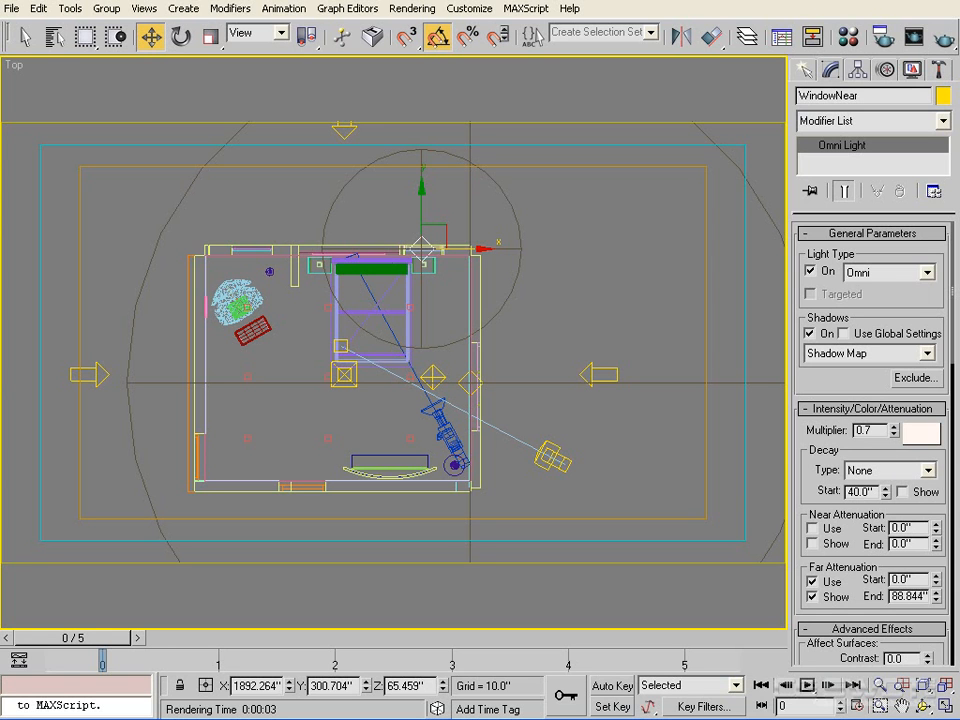
drag(936, 591, 936, 584)
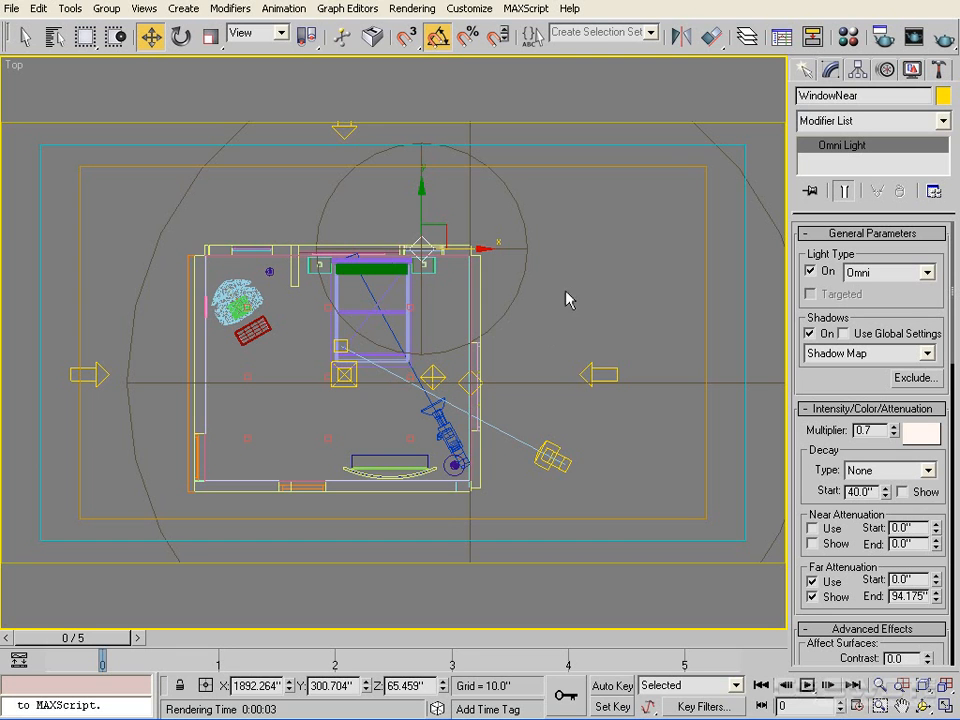
Check WindowNear's height within the window opening in the front view, and return to the shaded StaticCam view.
key(f)
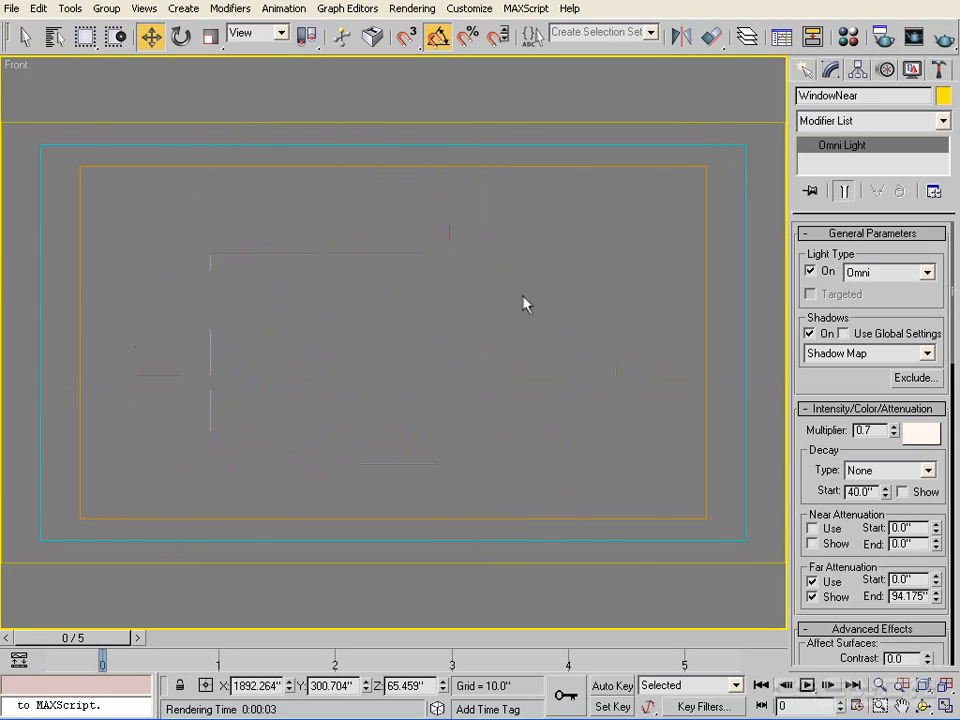
scroll(482, 321, up, 5)
middle_drag(470, 347, 386, 316)
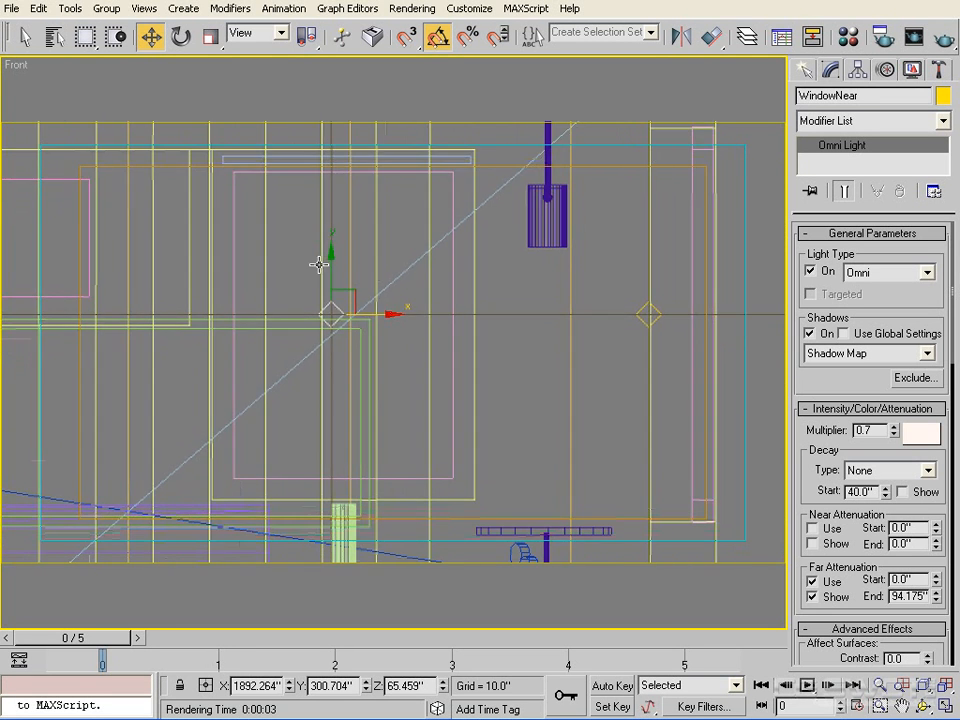
drag(332, 264, 334, 272)
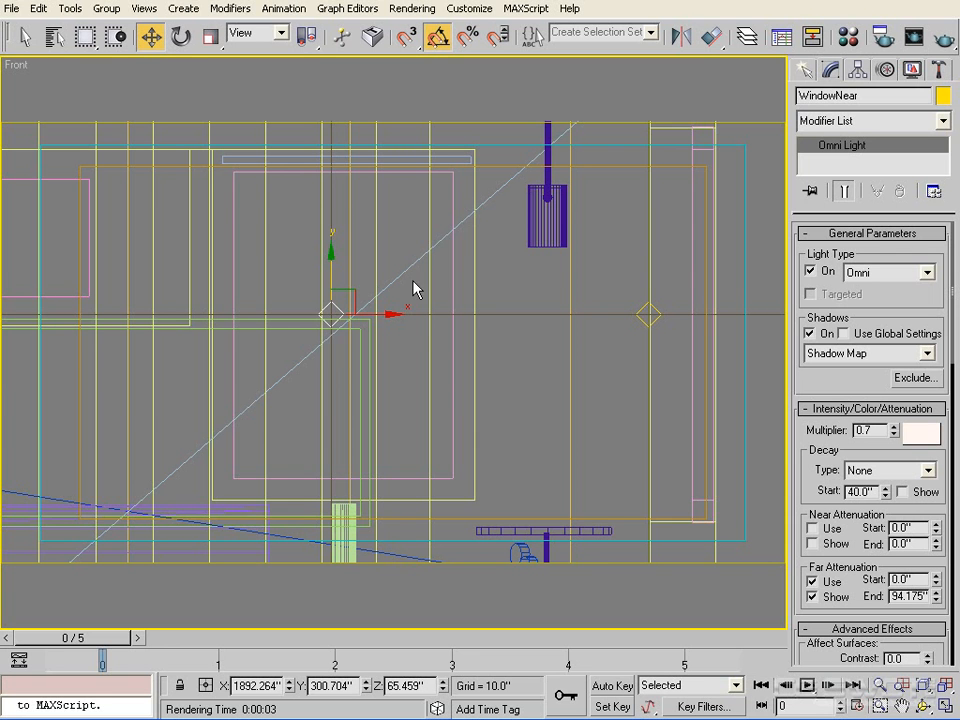
key(c)
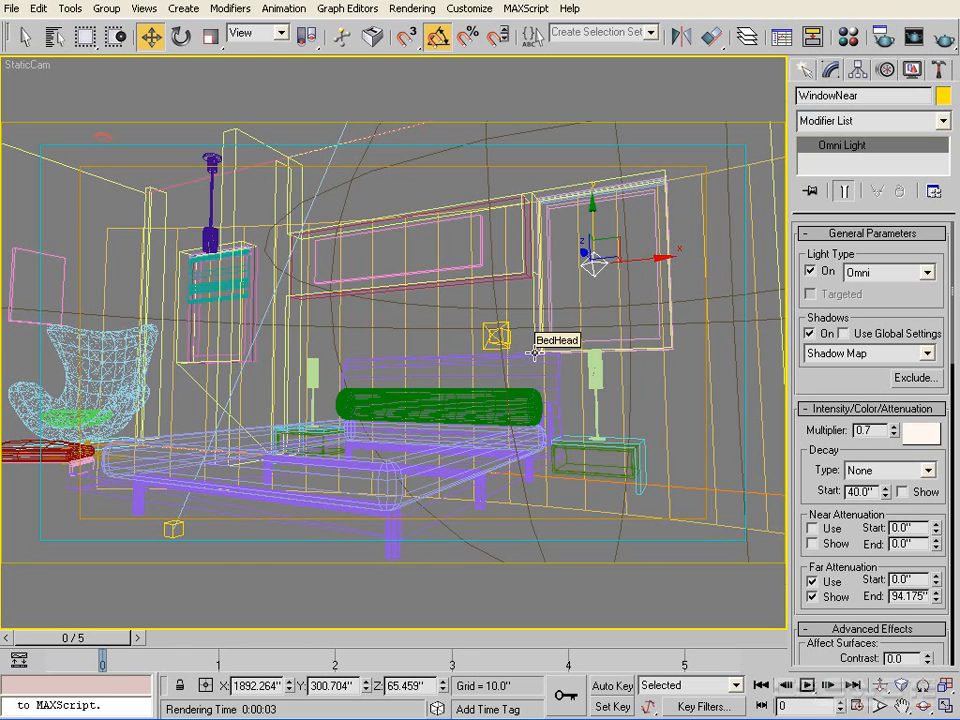
key(F3)
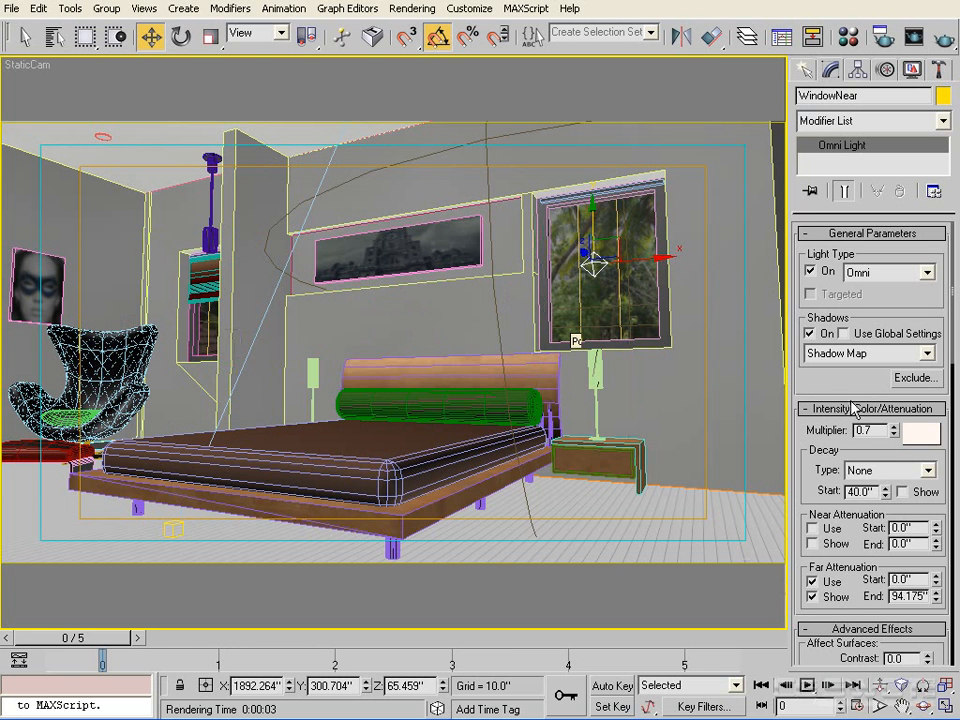
Set WindowNear's intensity multiplier to 0.4.
drag(851, 405, 846, 353)
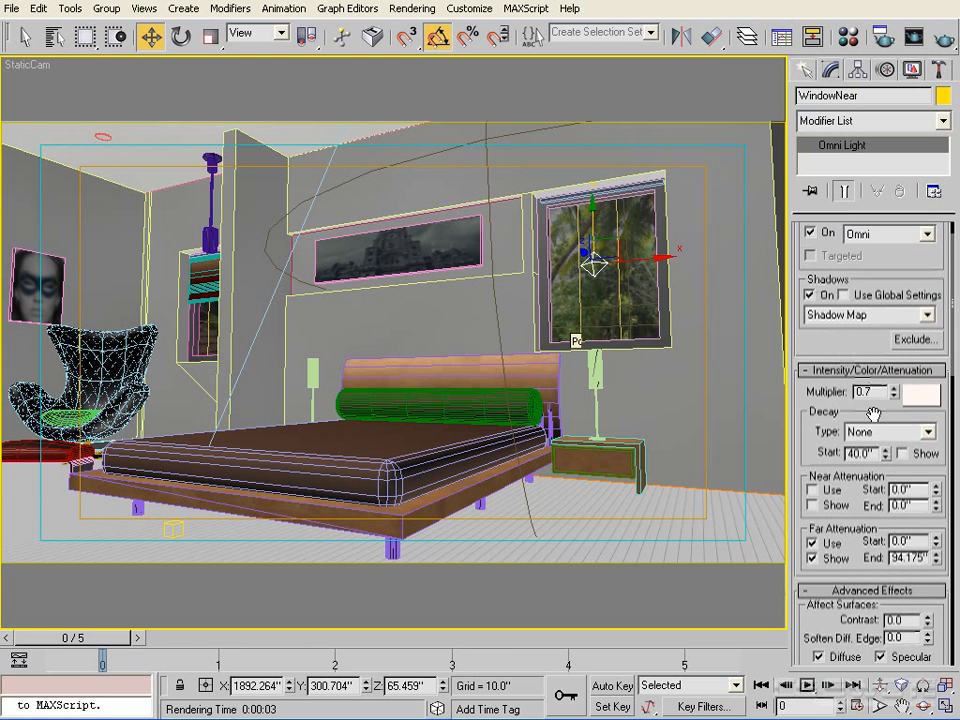
drag(874, 391, 806, 381)
text(0.4)
key(Return)
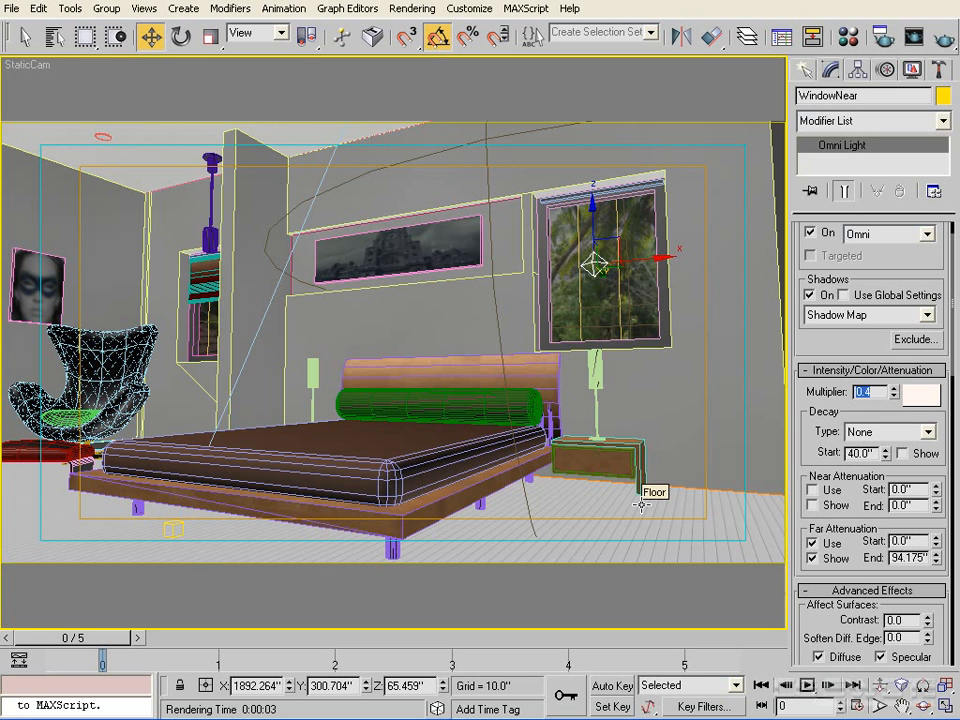
Change WindowNear's light color to a pale green with red 238, green 251 and blue 240.
click(921, 397)
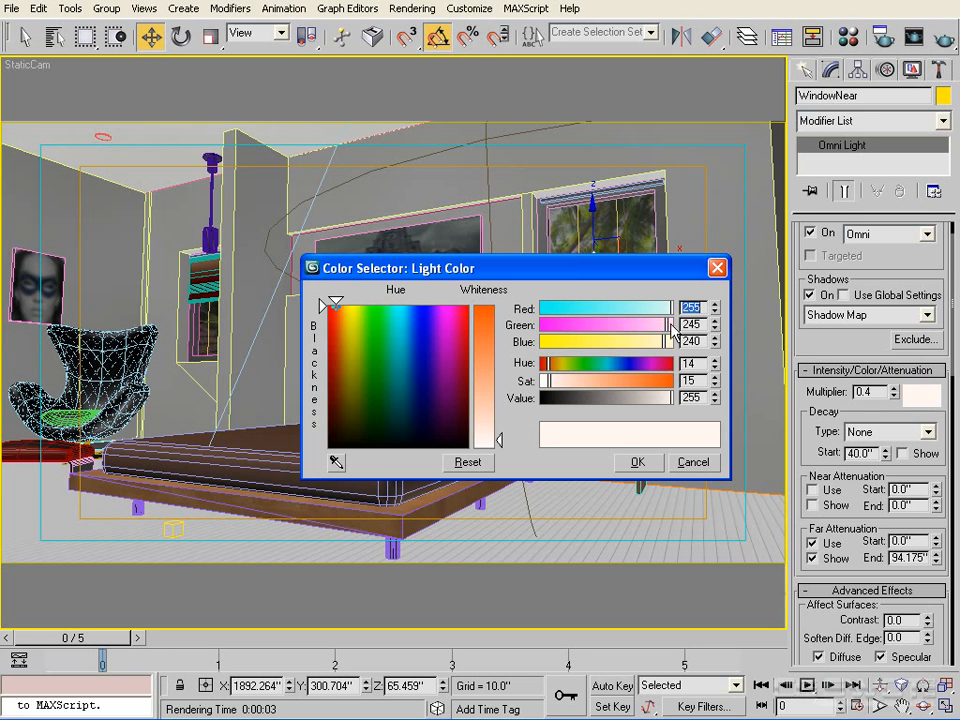
drag(671, 311, 667, 311)
drag(666, 313, 670, 327)
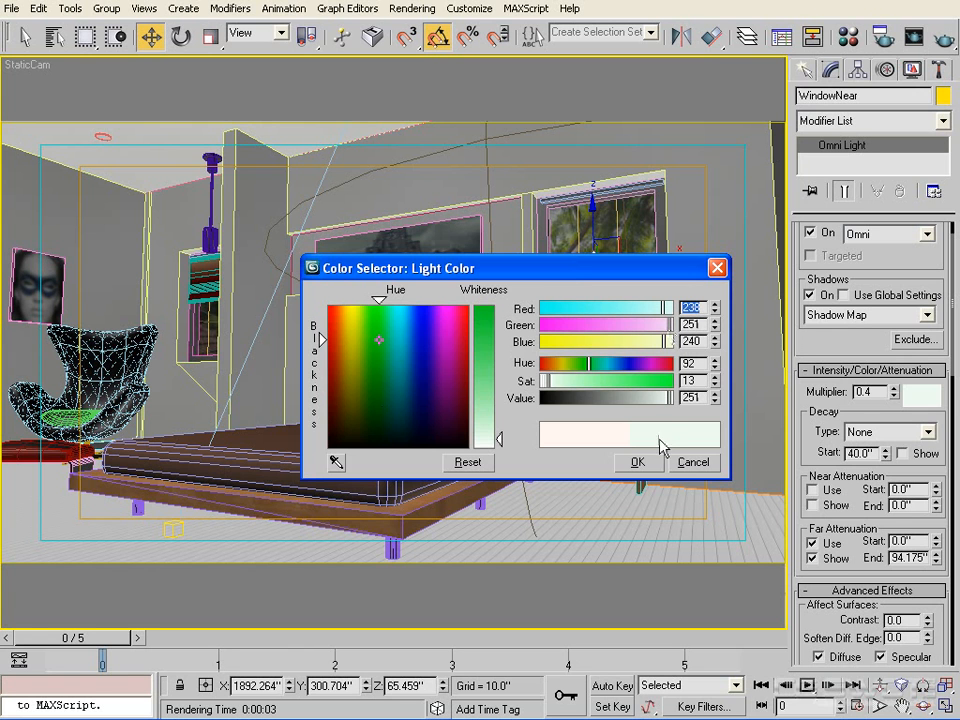
click(640, 461)
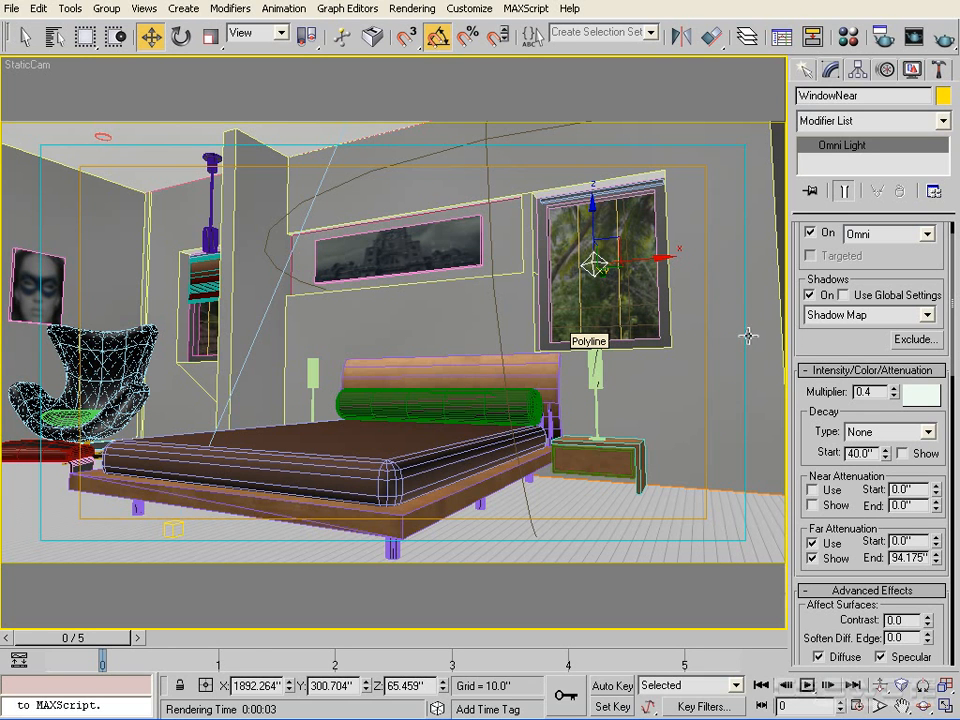
Render the StaticCam view twice to check the light around the near window, closing each rendered frame.
drag(825, 349, 800, 574)
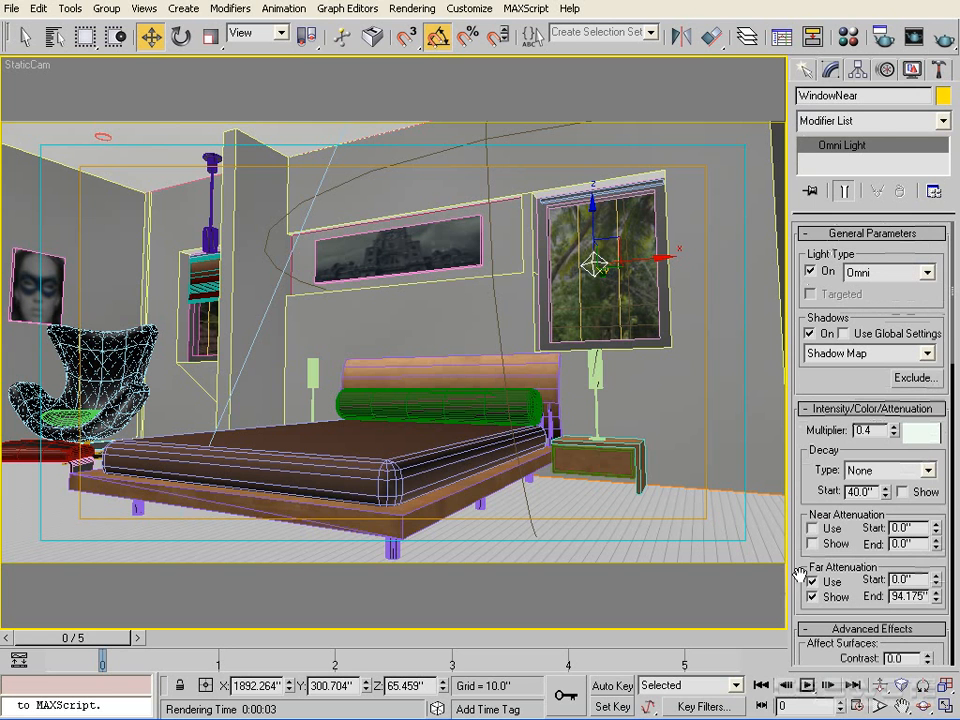
click(940, 40)
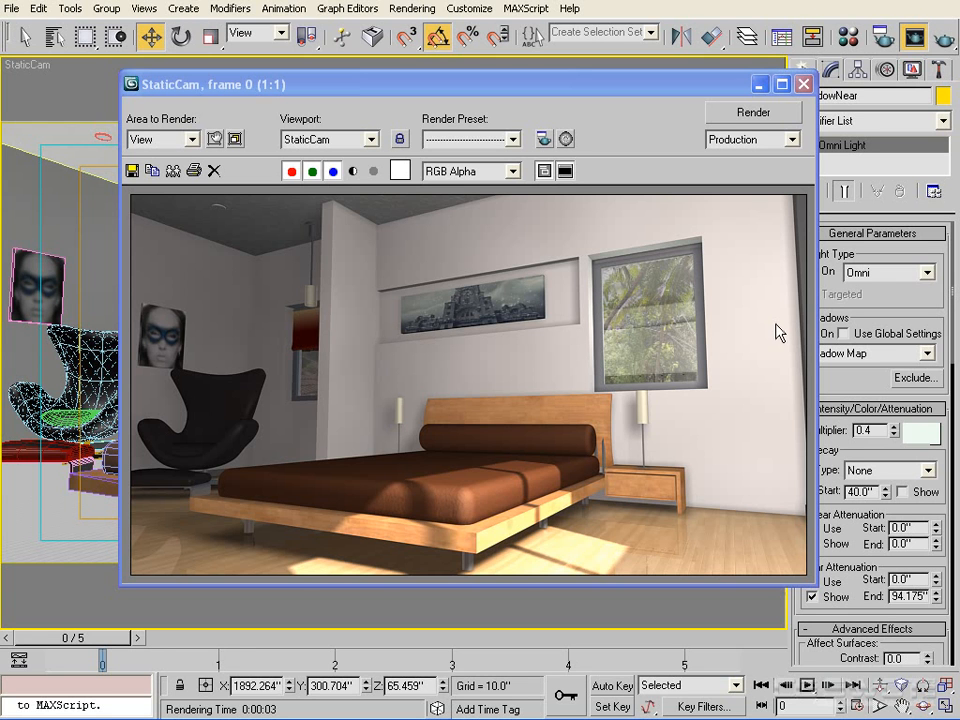
click(804, 87)
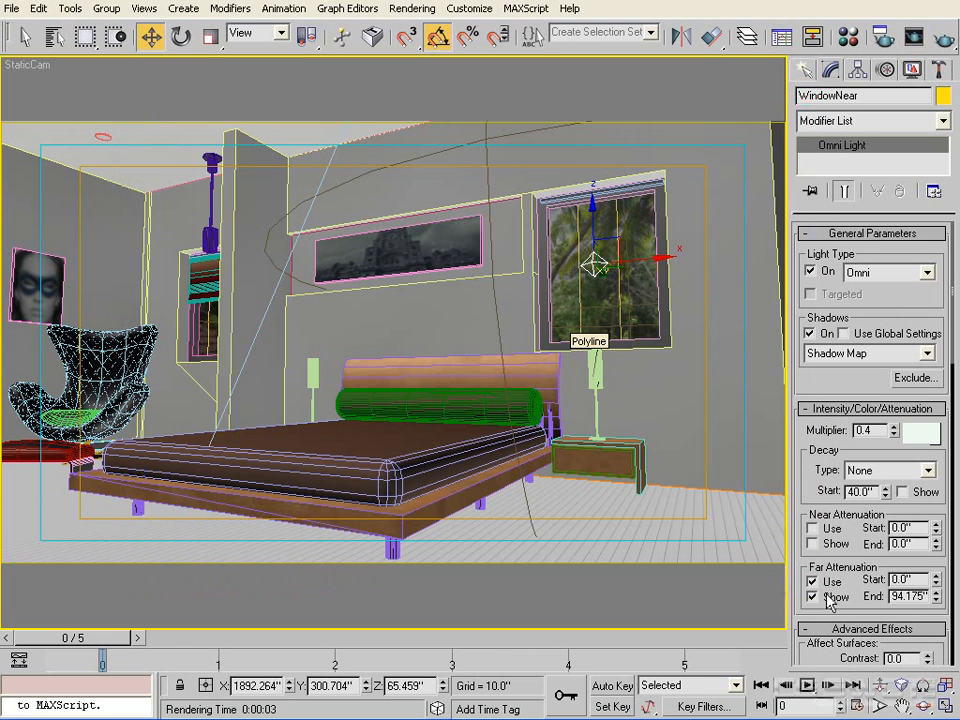
click(944, 36)
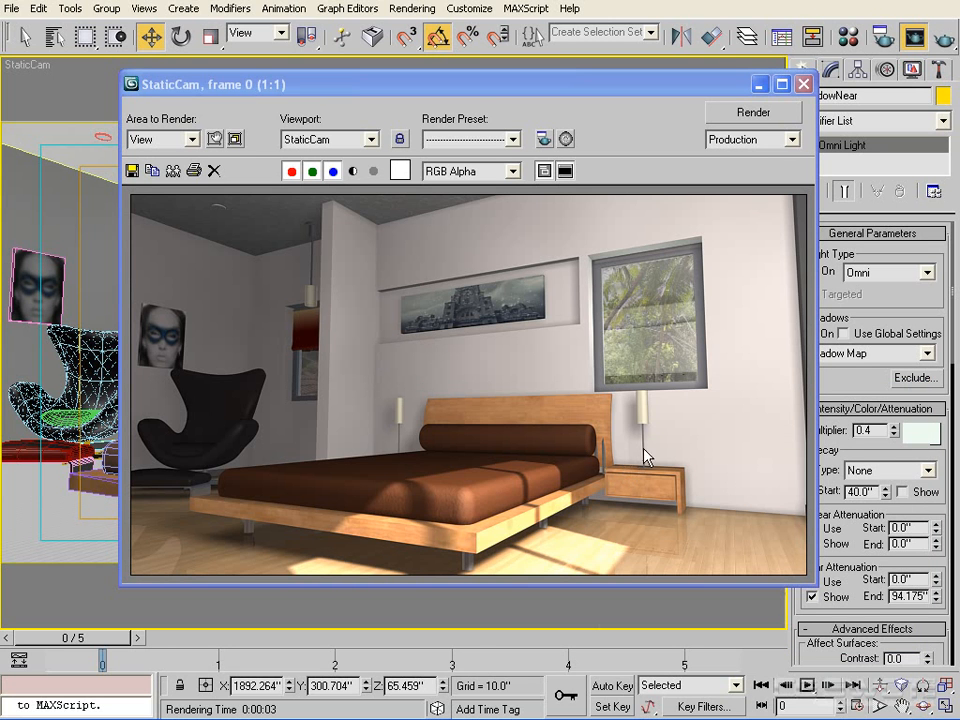
click(803, 84)
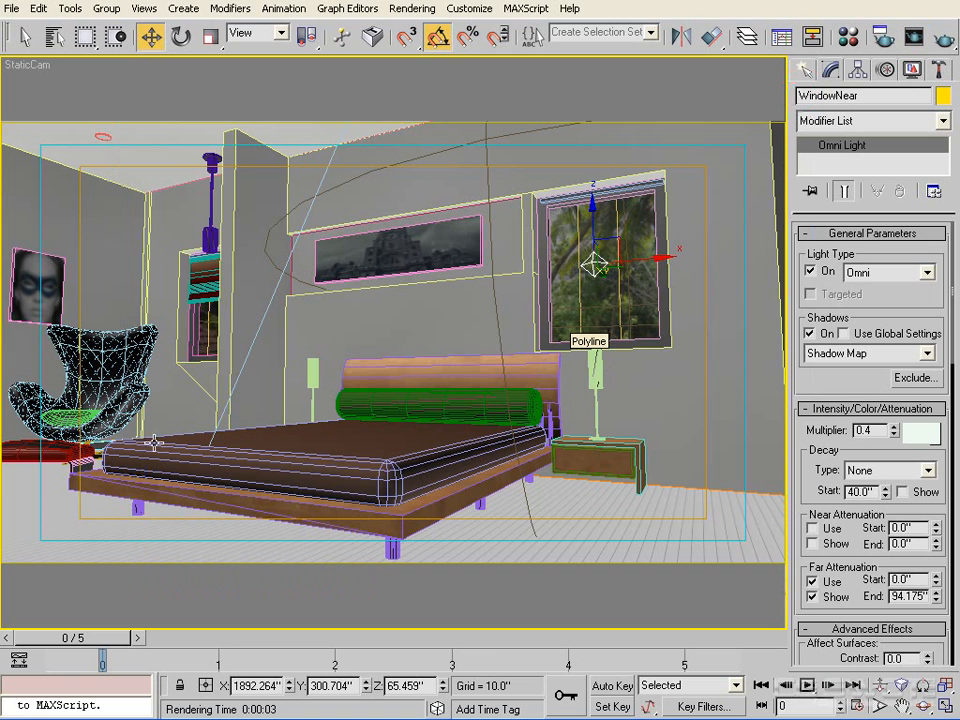
Clone WindowNear along X in the front view to the window behind the chair, about X 1741", as a single copy named WindowFar.
key(f)
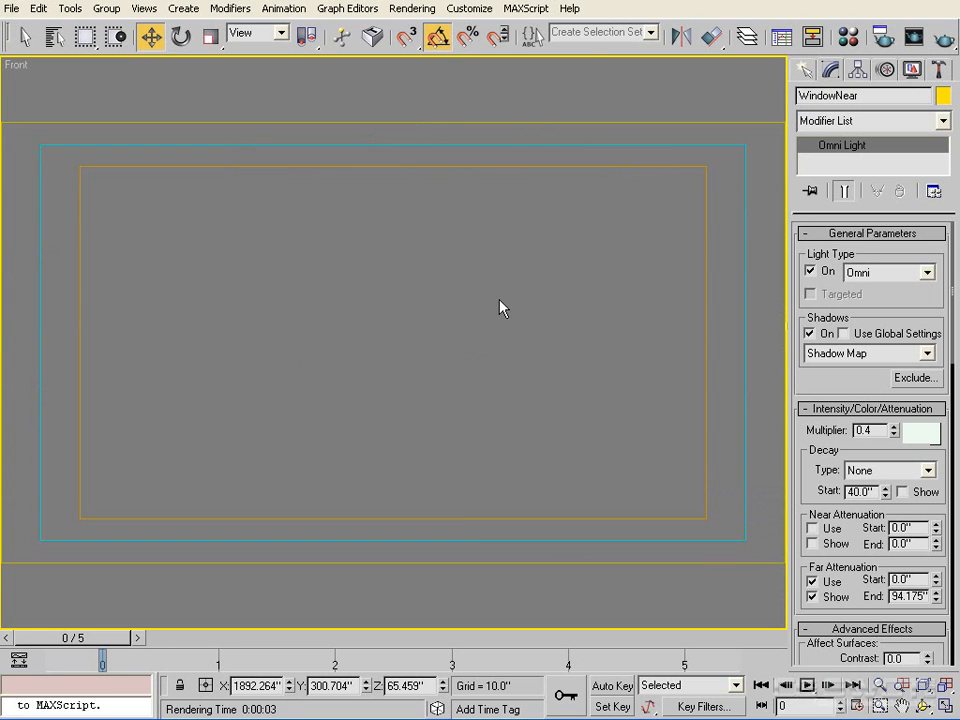
key(F3)
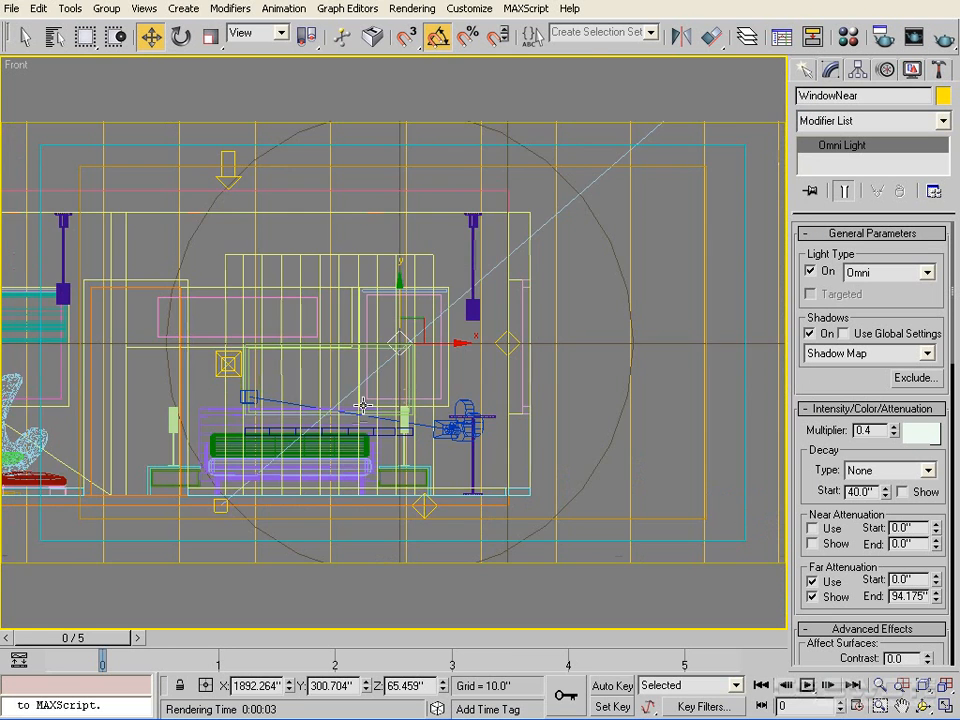
middle_drag(363, 405, 585, 351)
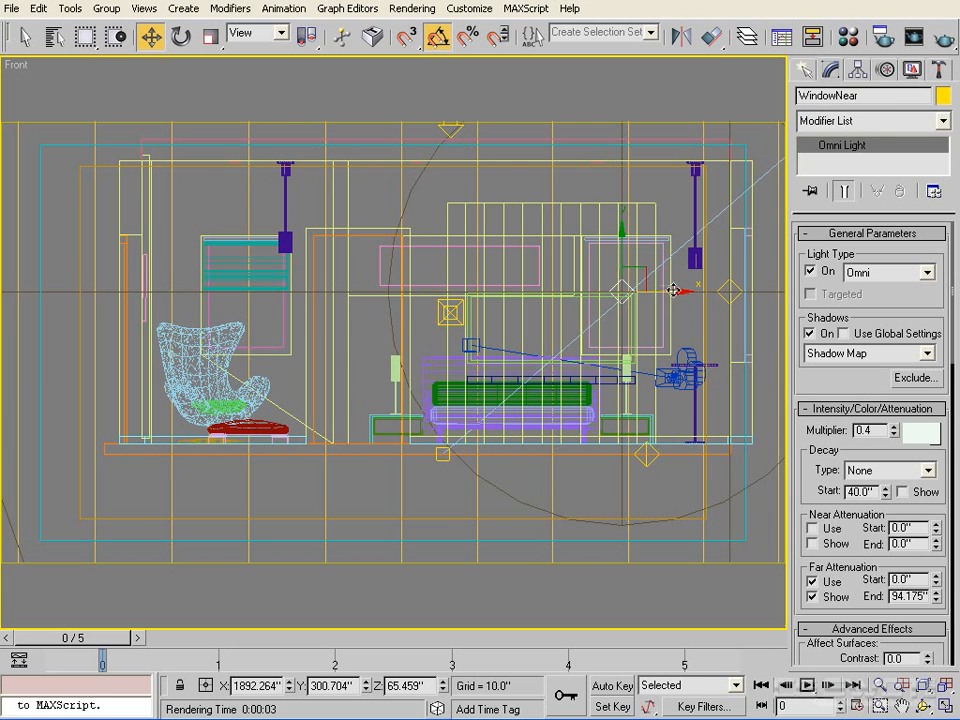
mouse_move(674, 290)
shift+mouse_down()
mouse_move(431, 286)
mouse_move(291, 296)
mouse_move(299, 295)
shift+mouse_up()
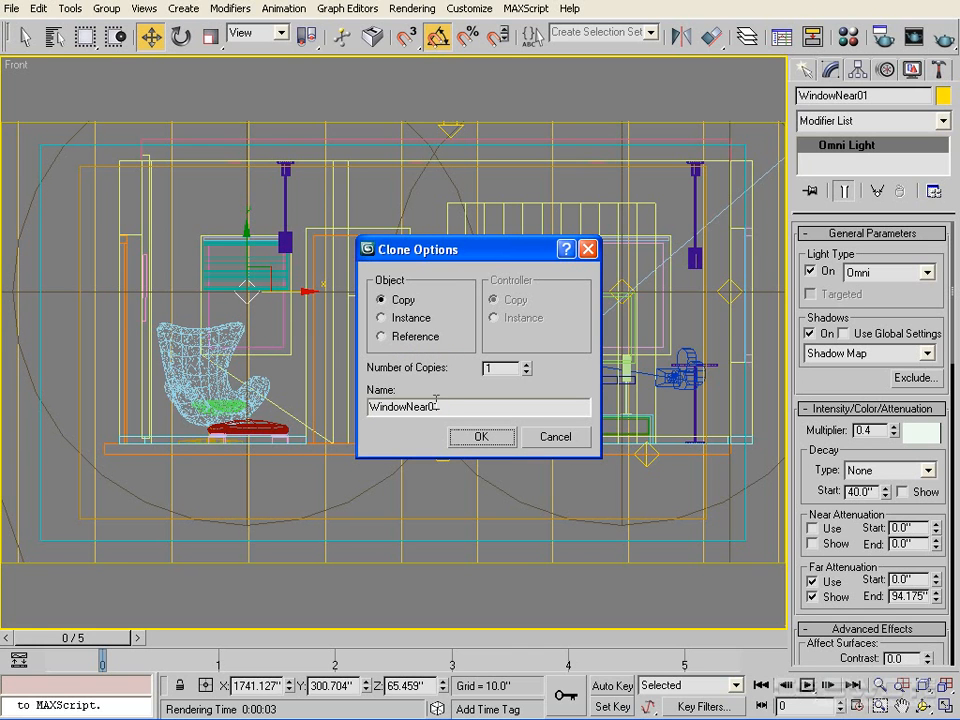
drag(440, 406, 407, 408)
text(Far)
click(488, 433)
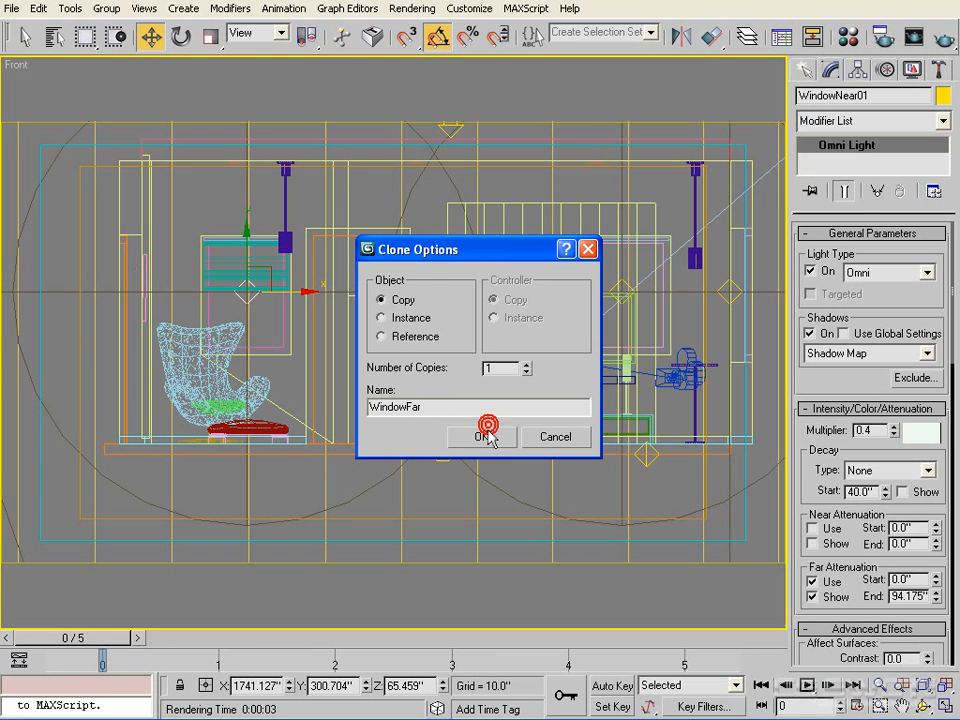
Lower WindowFar in the front view to just below the window blind, at about Z 54".
key(c)
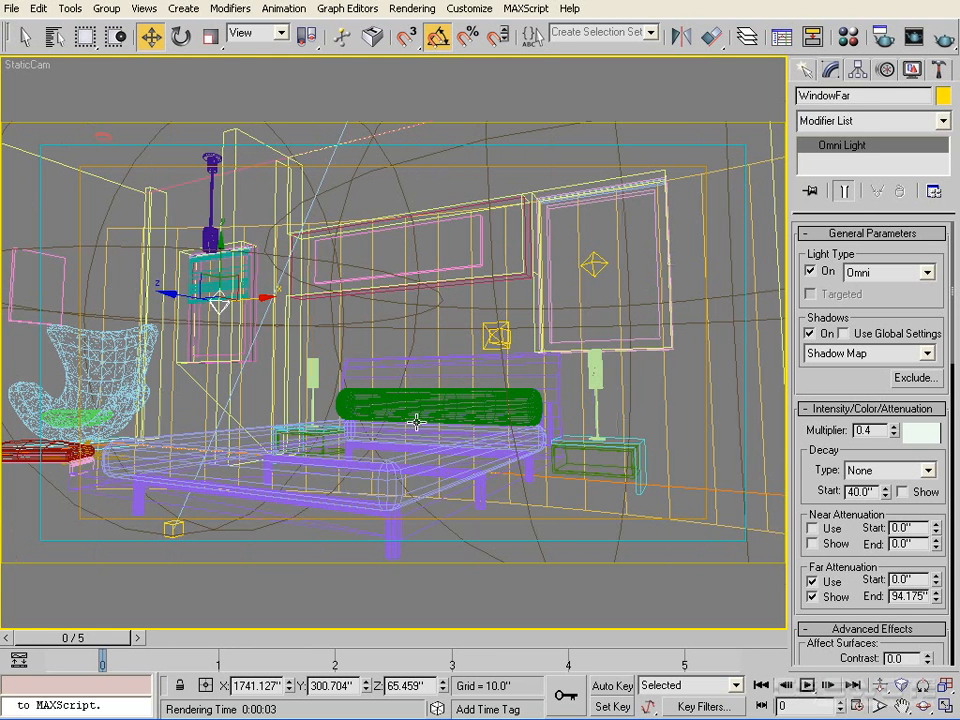
key(F3)
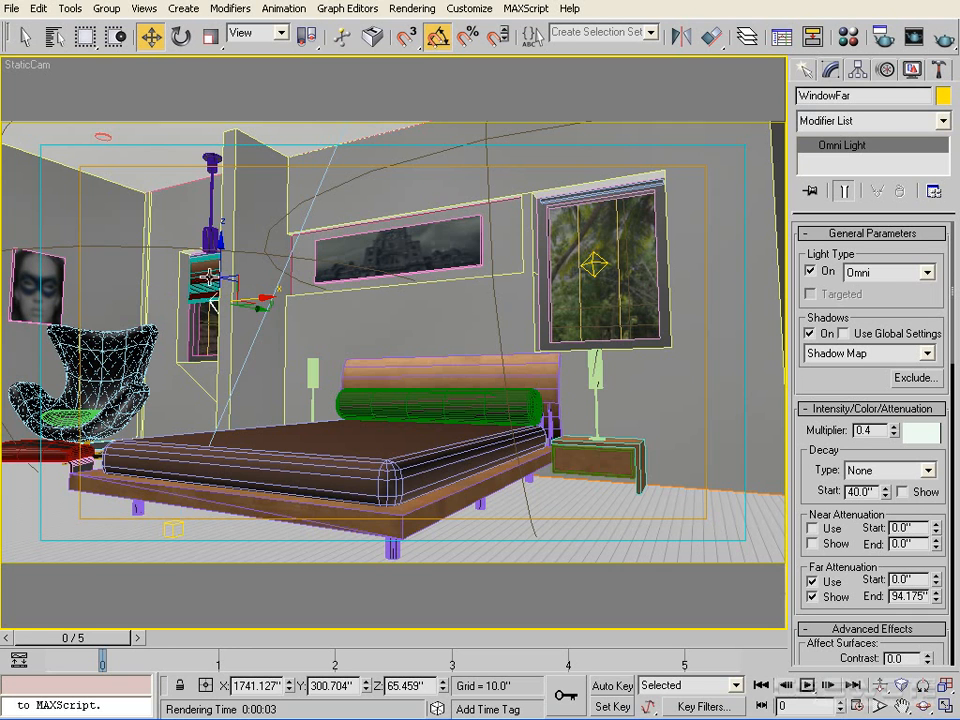
key(f)
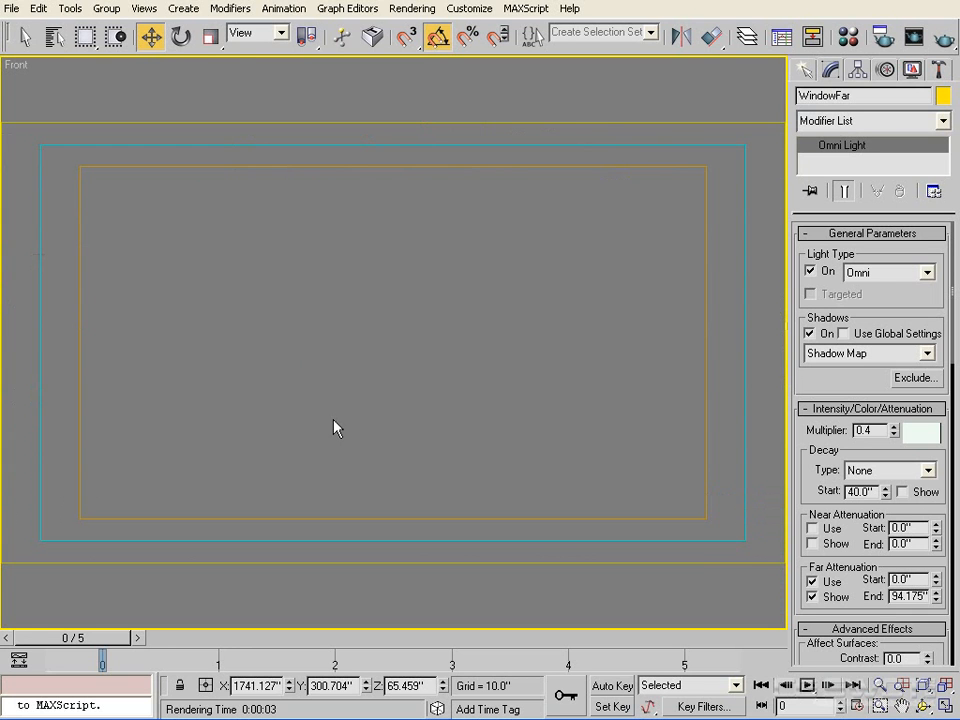
key(F3)
scroll(435, 344, up, 4)
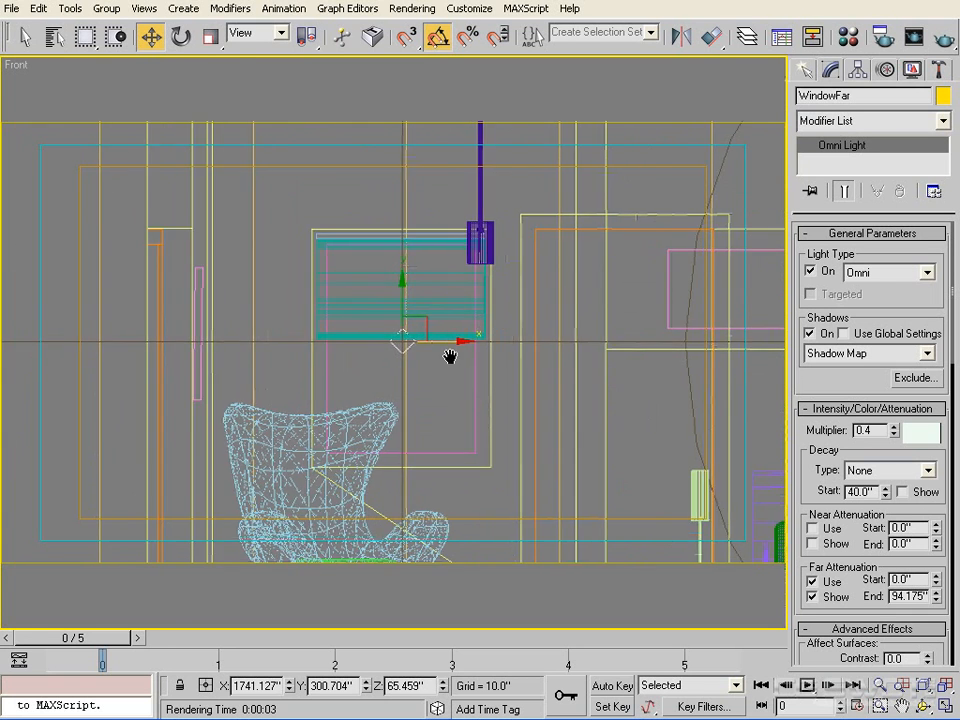
scroll(332, 197, down, 2)
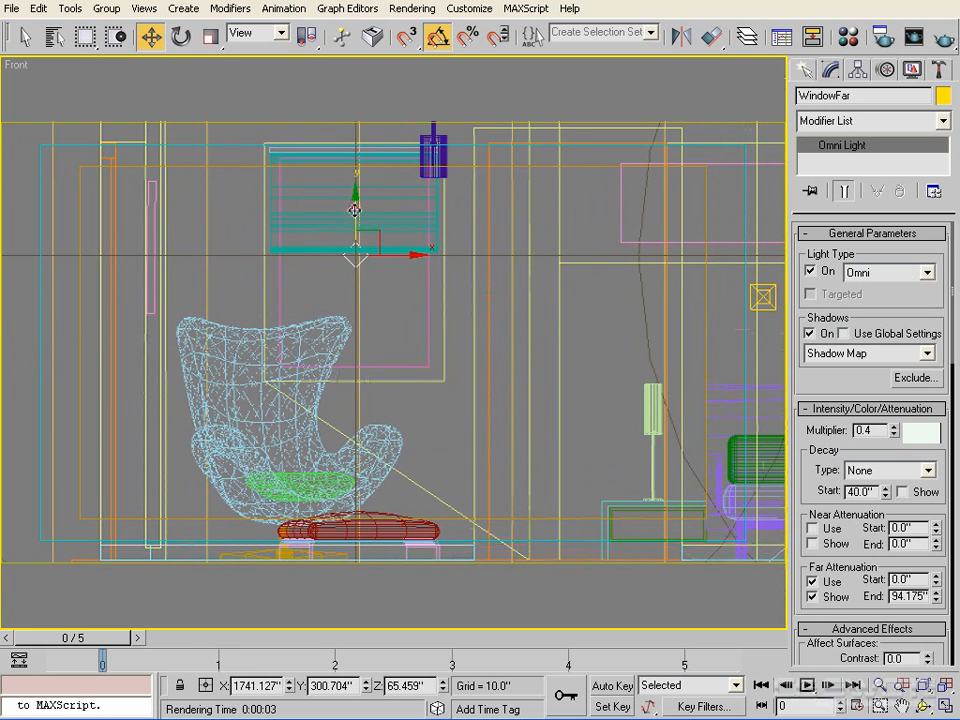
drag(354, 210, 355, 260)
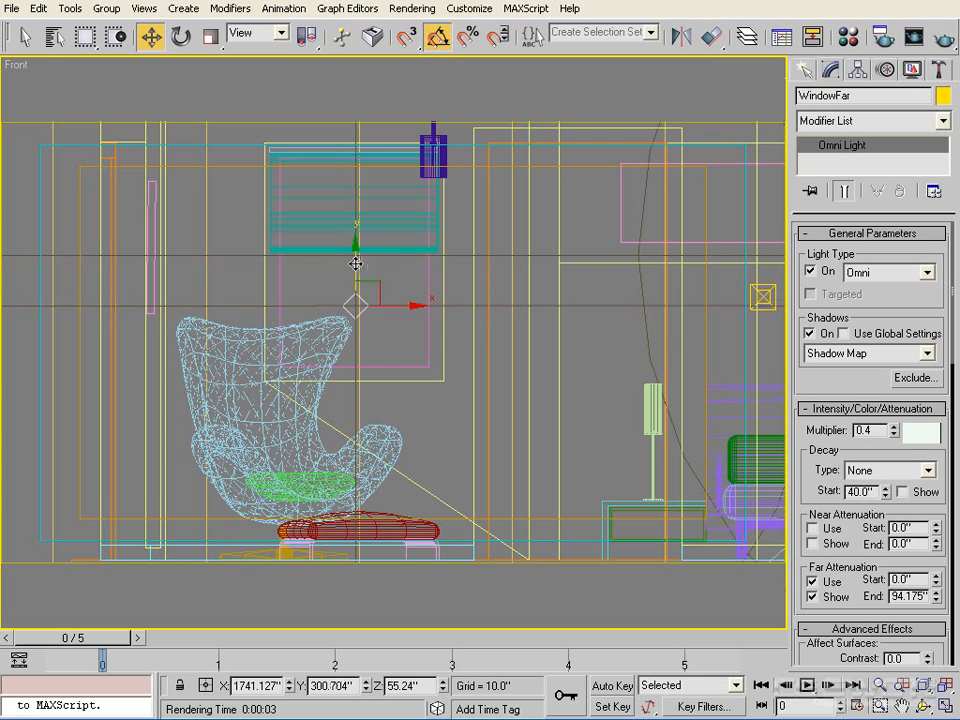
mouse_move(356, 263)
mouse_down()
mouse_move(354, 197)
mouse_move(356, 265)
mouse_up()
drag(350, 310, 351, 316)
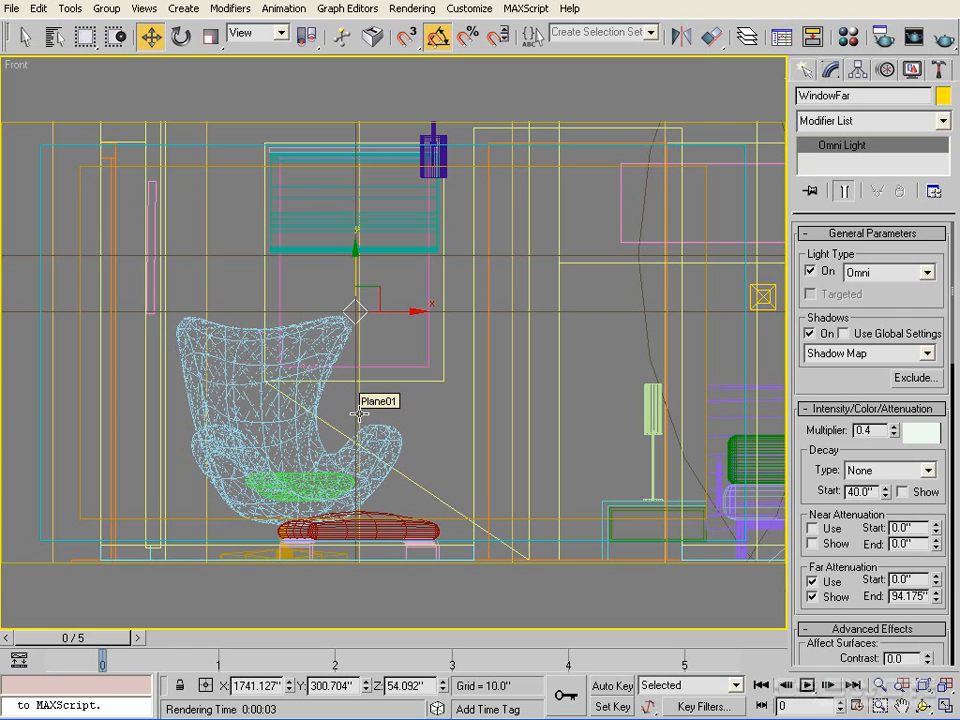
Render the StaticCam view to check the lowered WindowFar light, and close the rendered frame.
key(c)
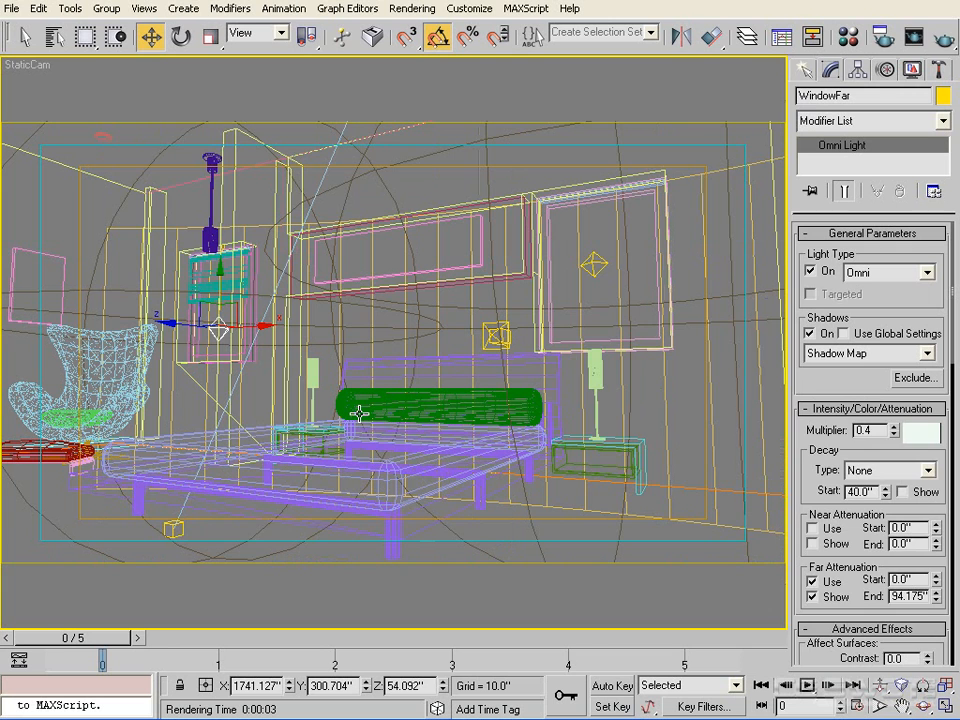
click(943, 38)
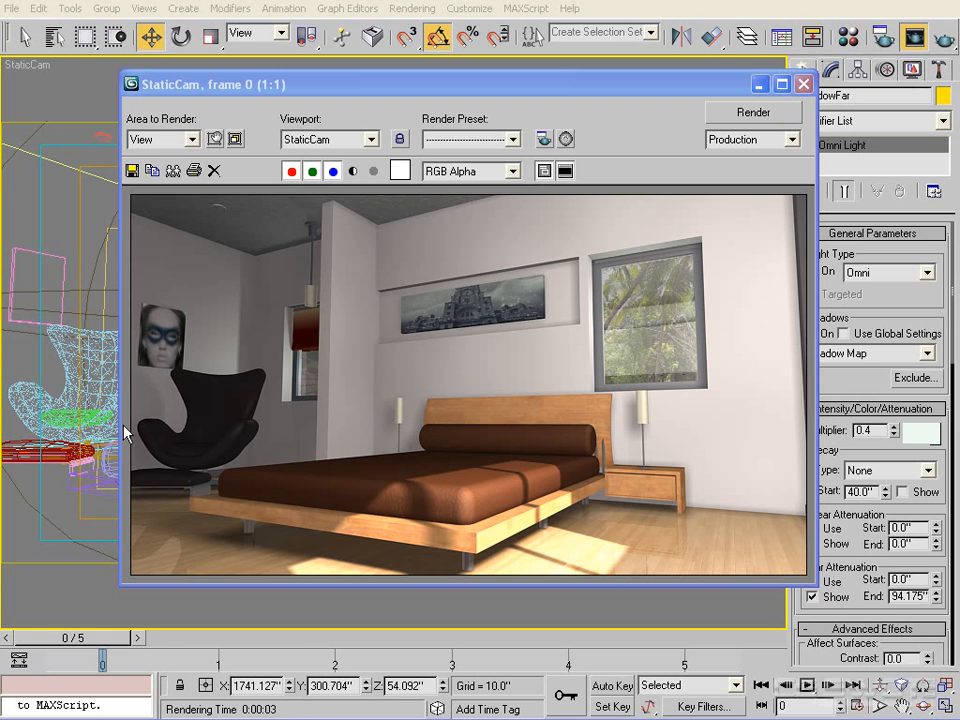
click(802, 84)
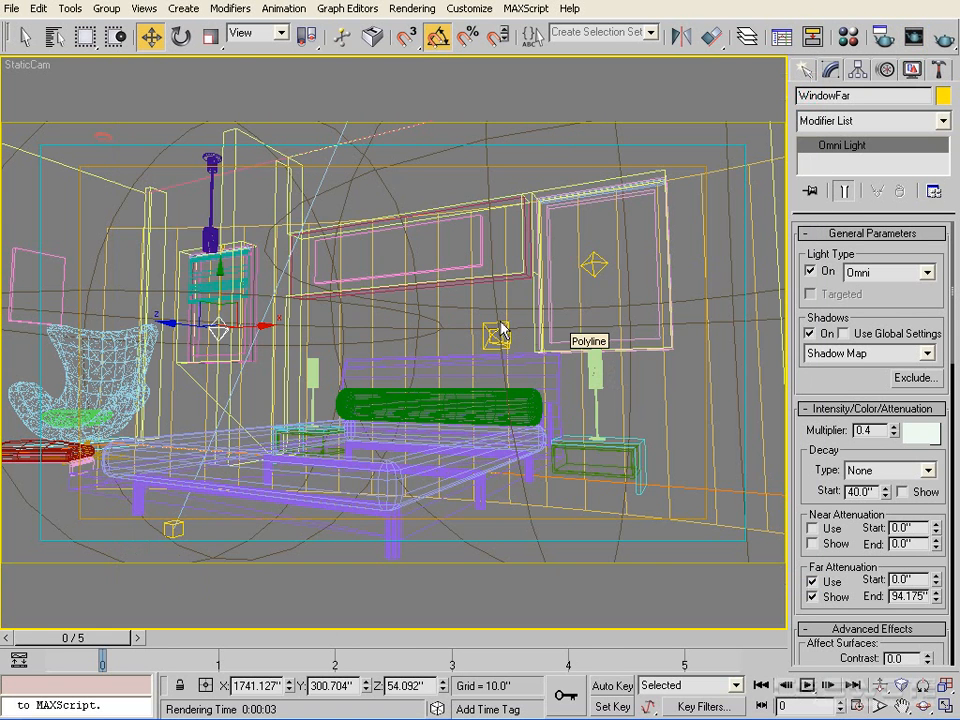
Move WindowFar along Y in the top view to clear the blind, to about Y 298.6".
key(t)
key(z)
scroll(390, 349, up, 5)
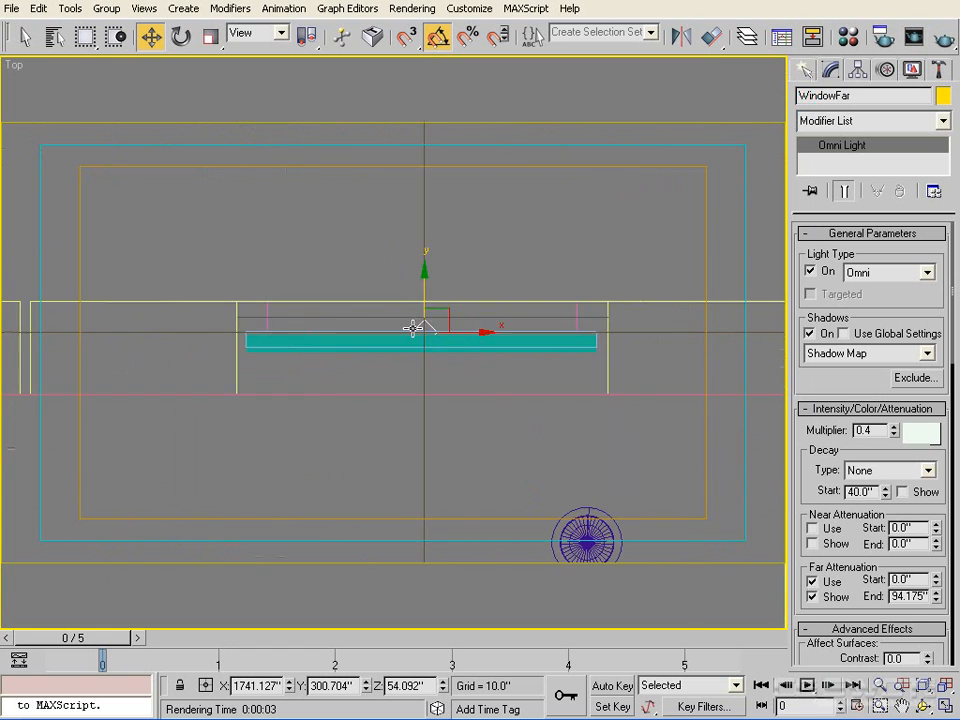
scroll(484, 331, up, 2)
drag(439, 291, 438, 319)
Render the StaticCam view to check WindowFar's light from its new depth, and close the rendered frame.
key(c)
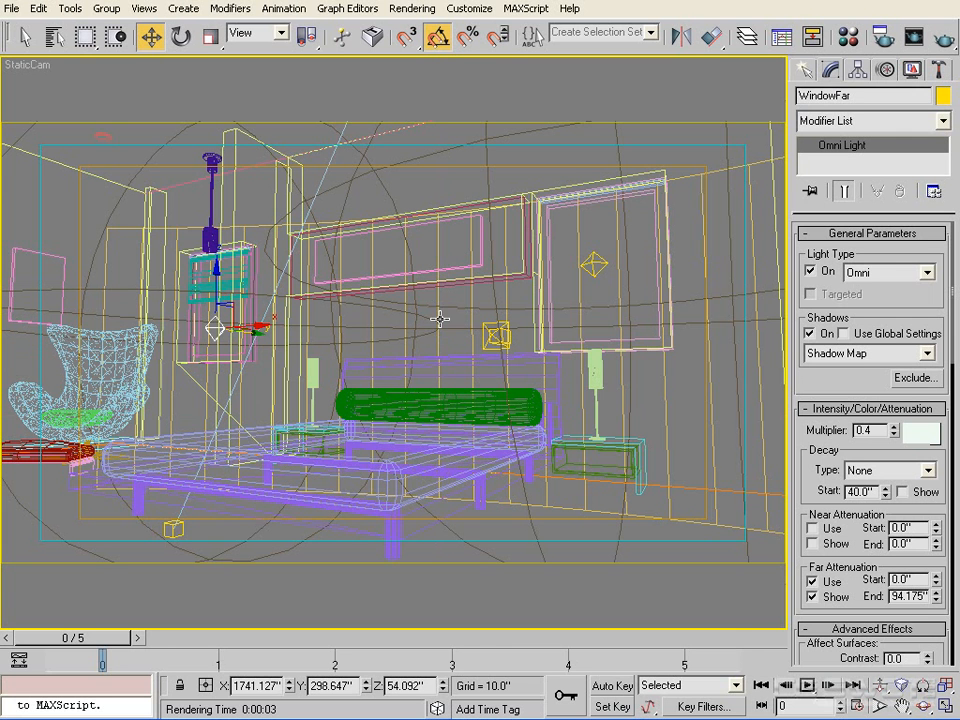
click(943, 38)
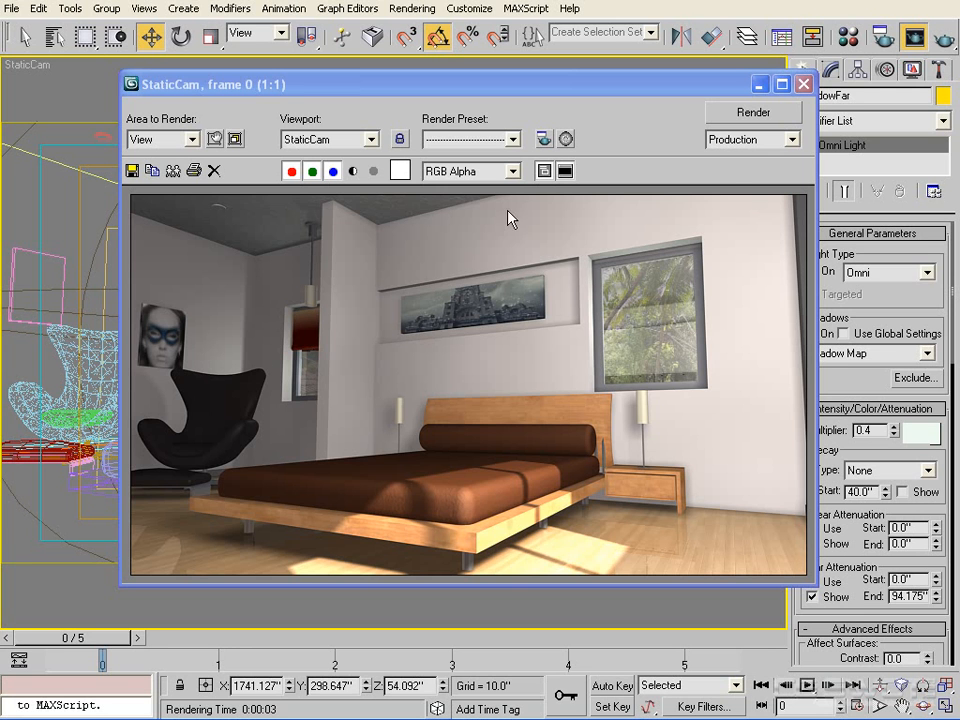
click(804, 84)
Set WindowFar's intensity multiplier to 0.6 and test-render the StaticCam view.
double_click(870, 430)
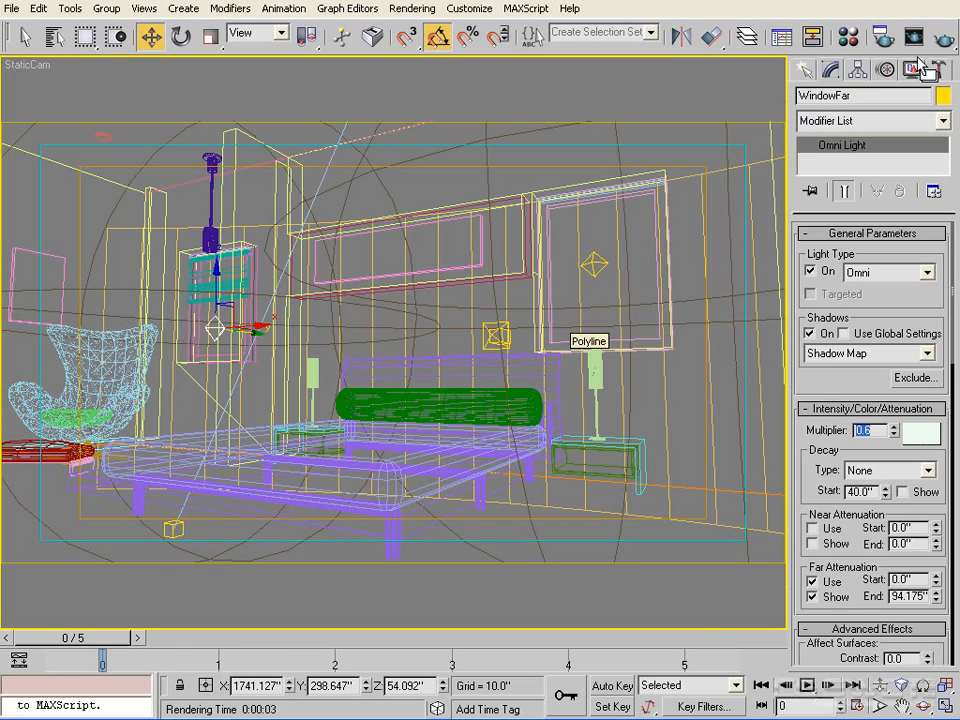
click(941, 40)
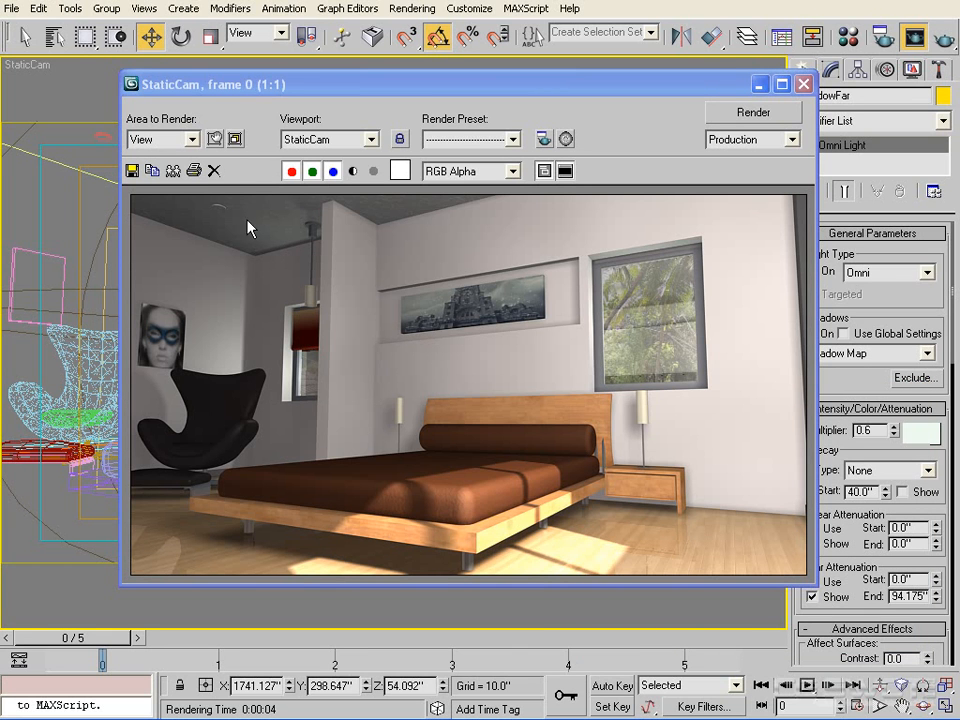
click(803, 84)
Set WindowFar's intensity multiplier to 0.5.
drag(863, 385, 866, 371)
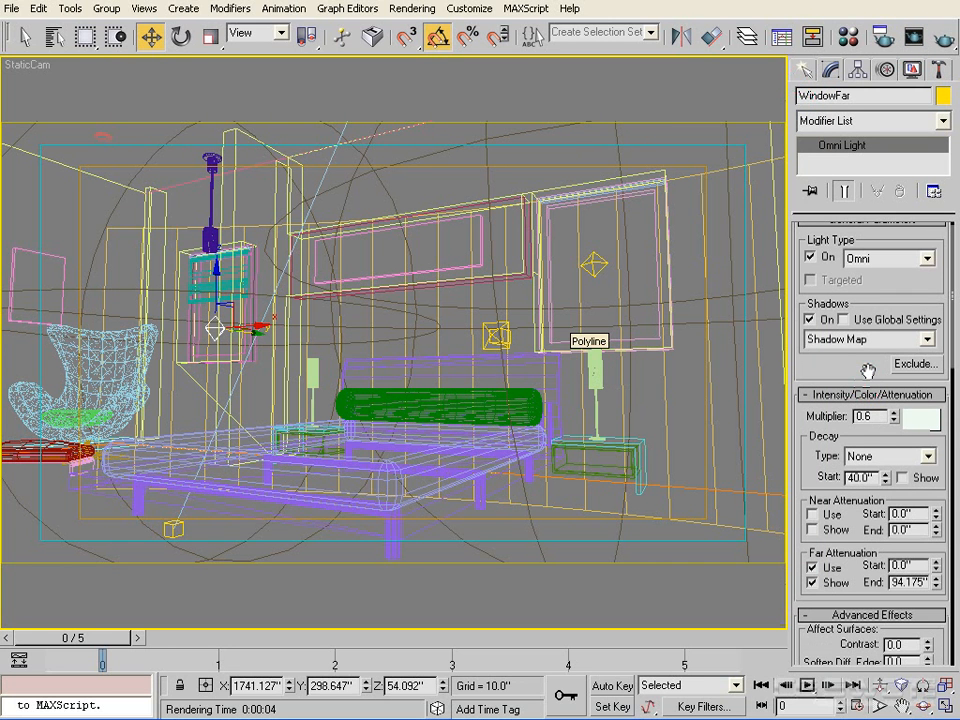
double_click(864, 416)
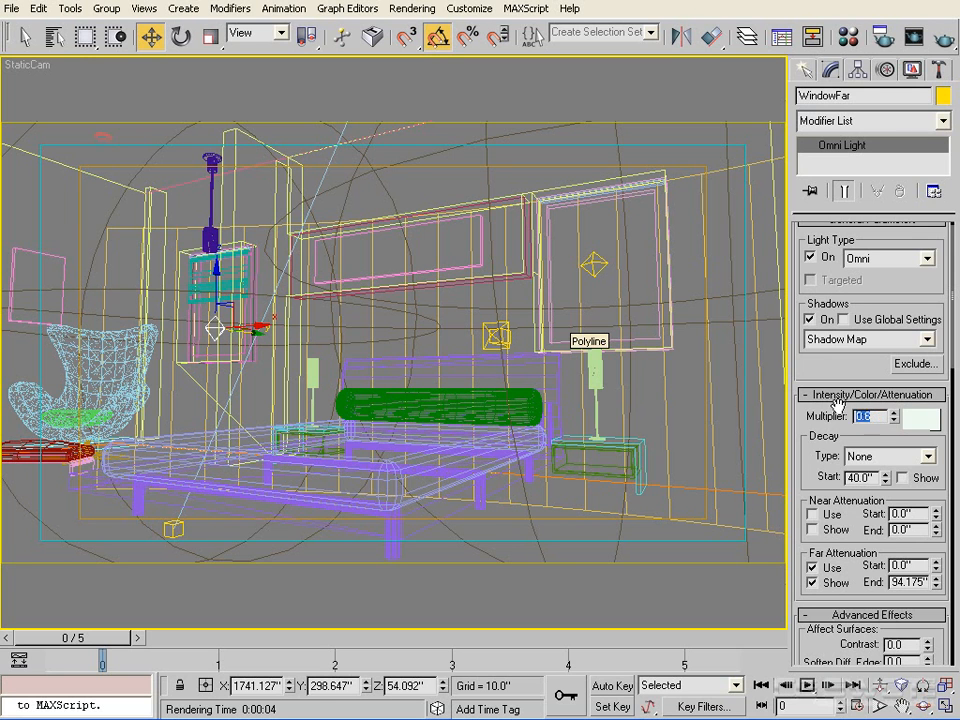
text(0.5)
key(Return)
Exclude the Ceiling object from WindowFar's illumination and shadow casting, and check the result in a StaticCam render.
click(916, 363)
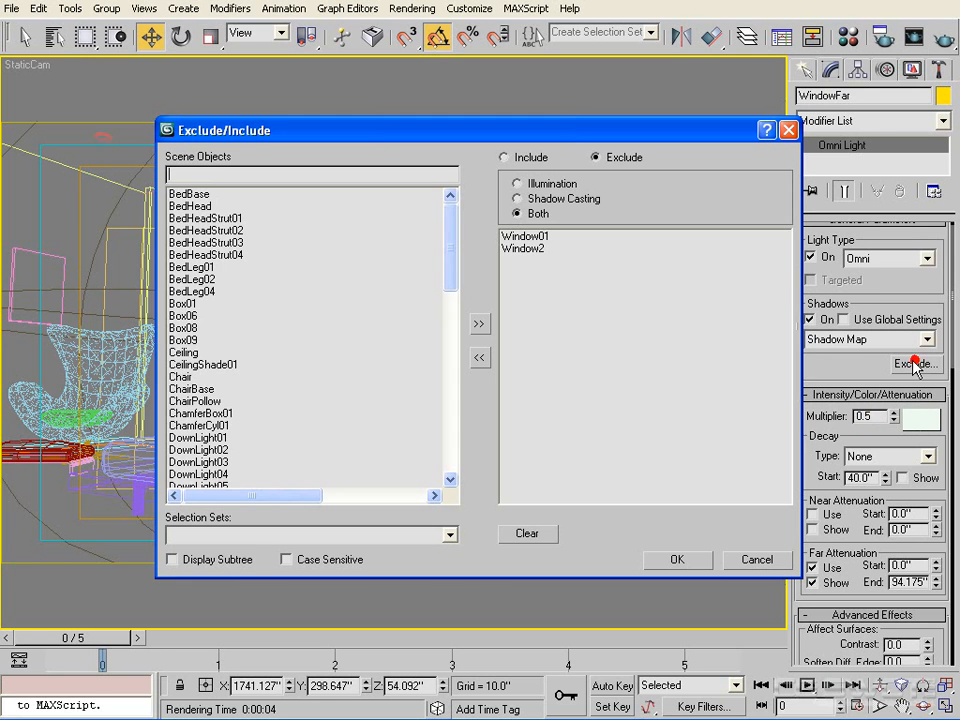
click(200, 352)
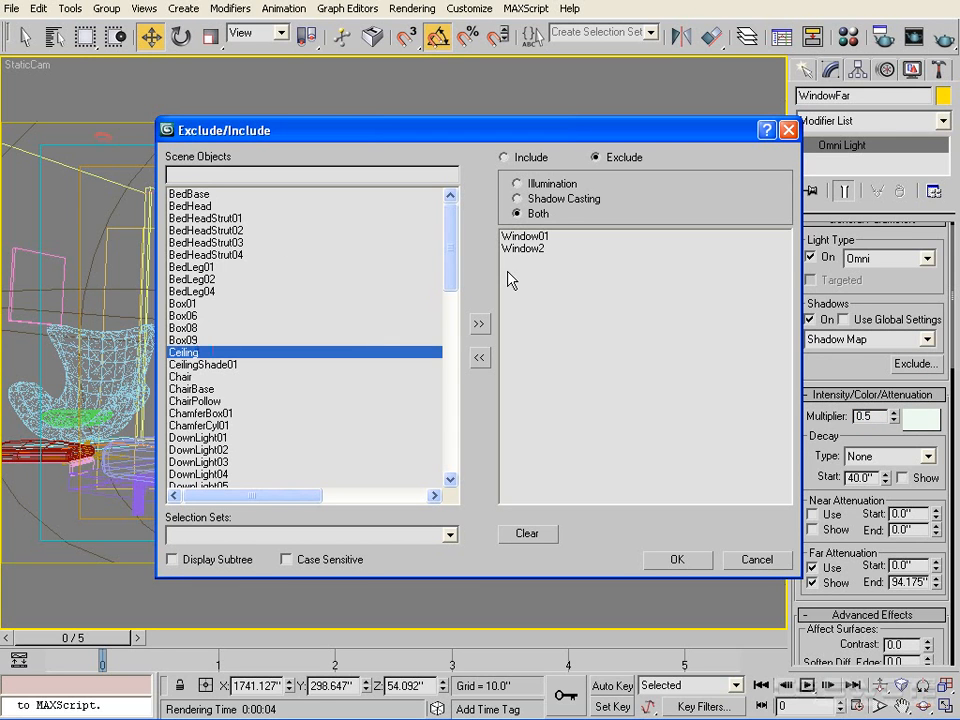
click(479, 323)
click(686, 567)
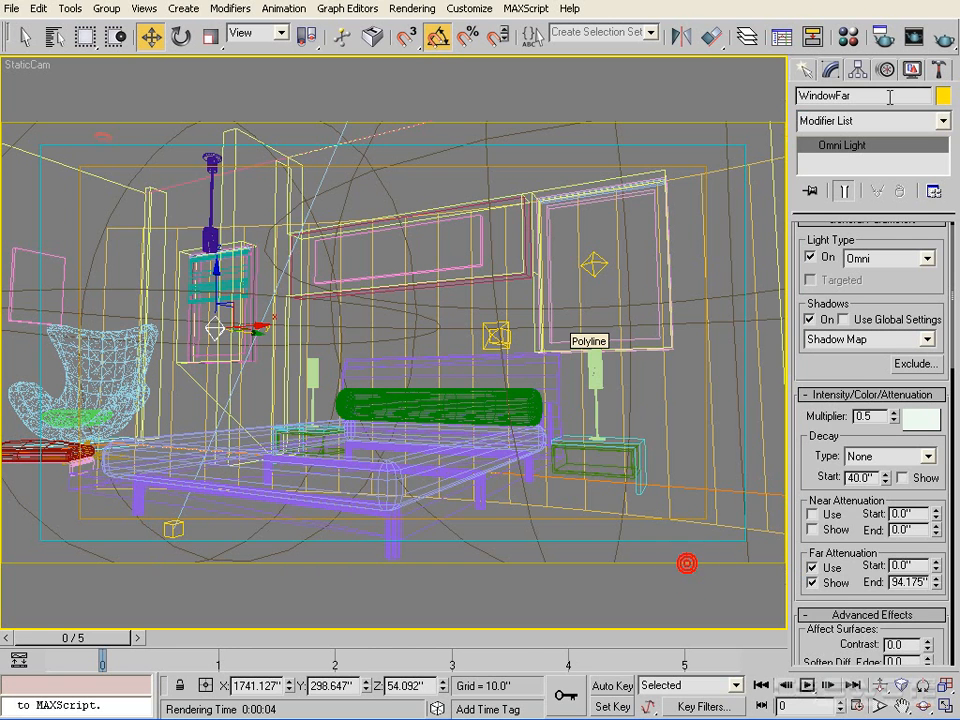
click(943, 37)
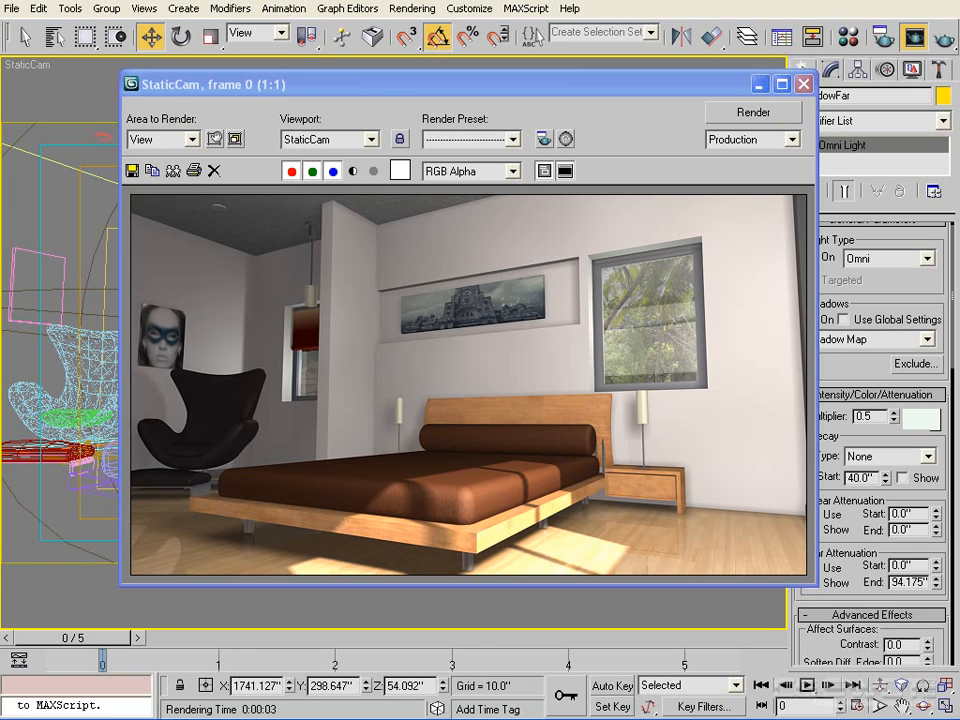
click(803, 84)
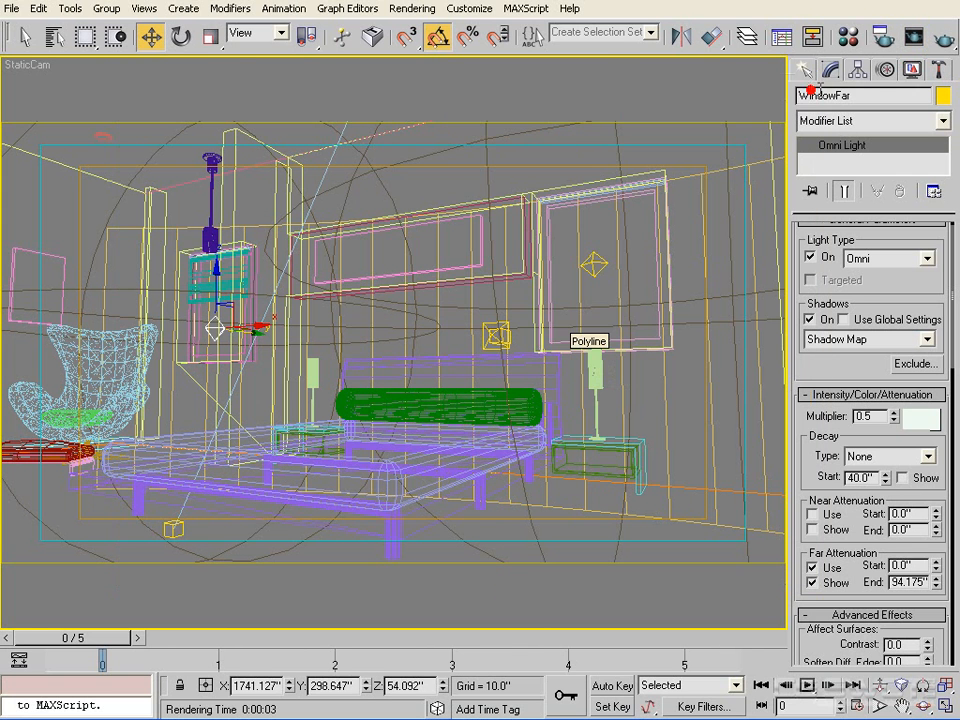
Apply Automatic Exposure Control in the scene's environment settings.
click(397, 13)
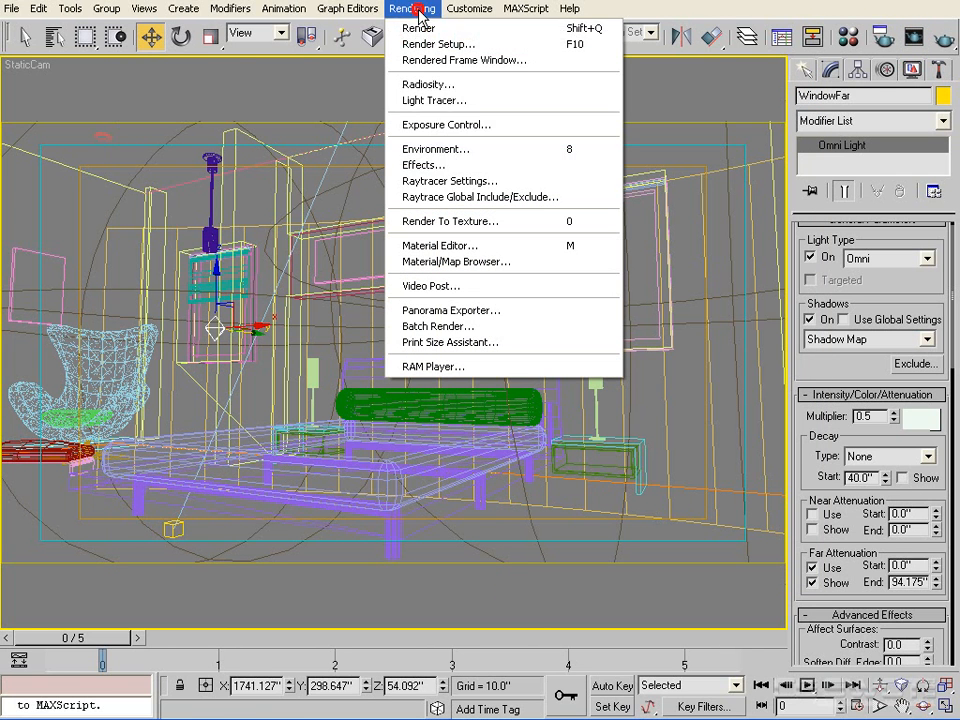
click(461, 131)
click(403, 281)
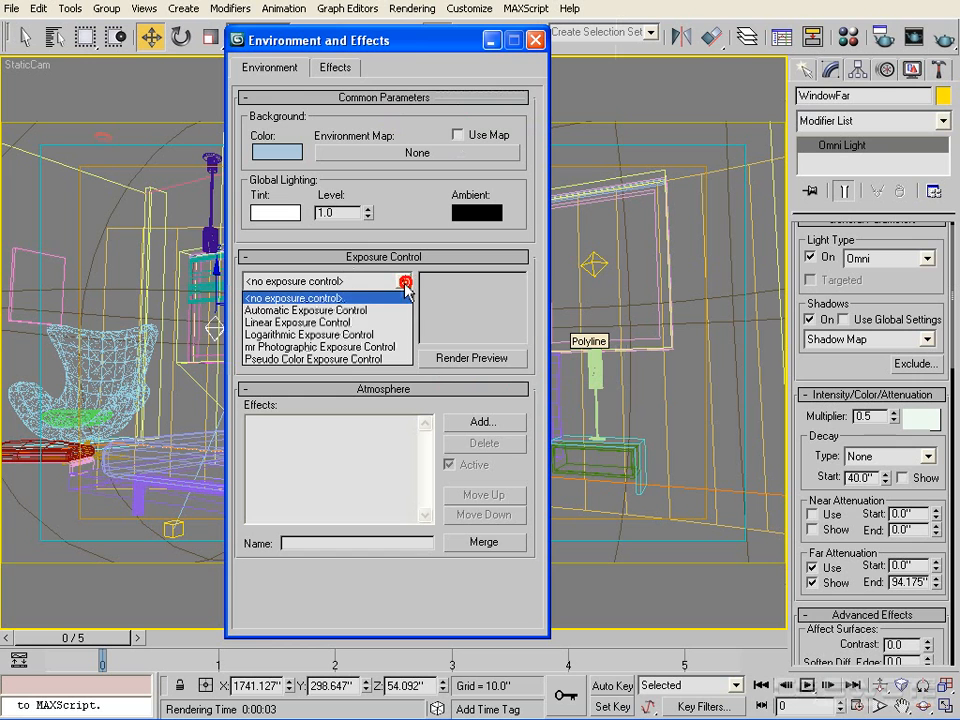
click(390, 311)
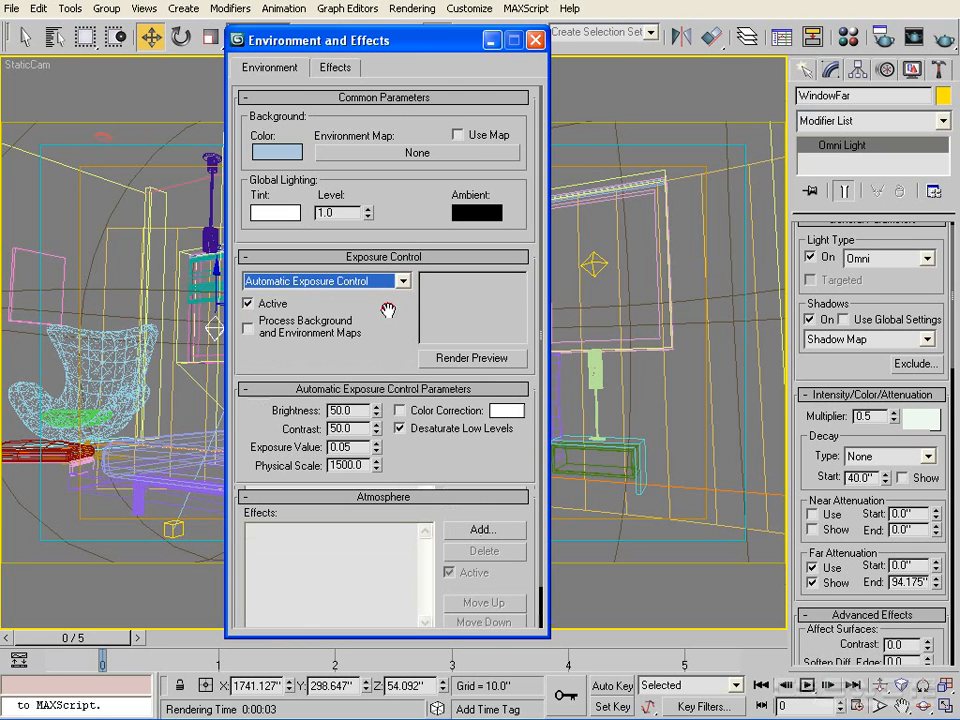
Generate the exposure preview thumbnail and render the StaticCam view to check the effect of automatic exposure.
key(shift+q)
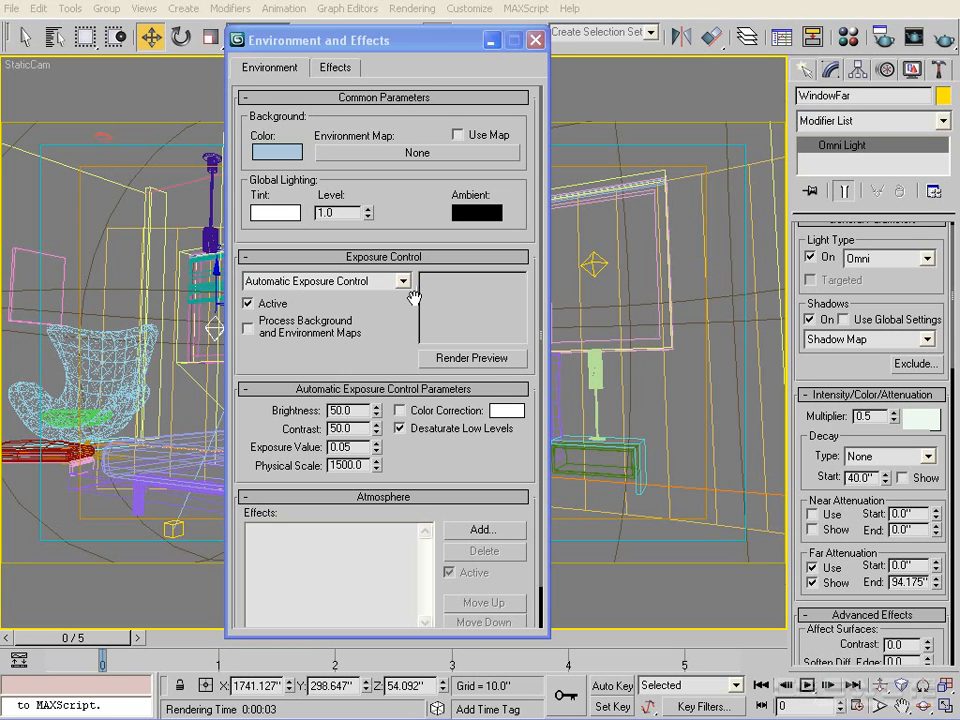
click(476, 358)
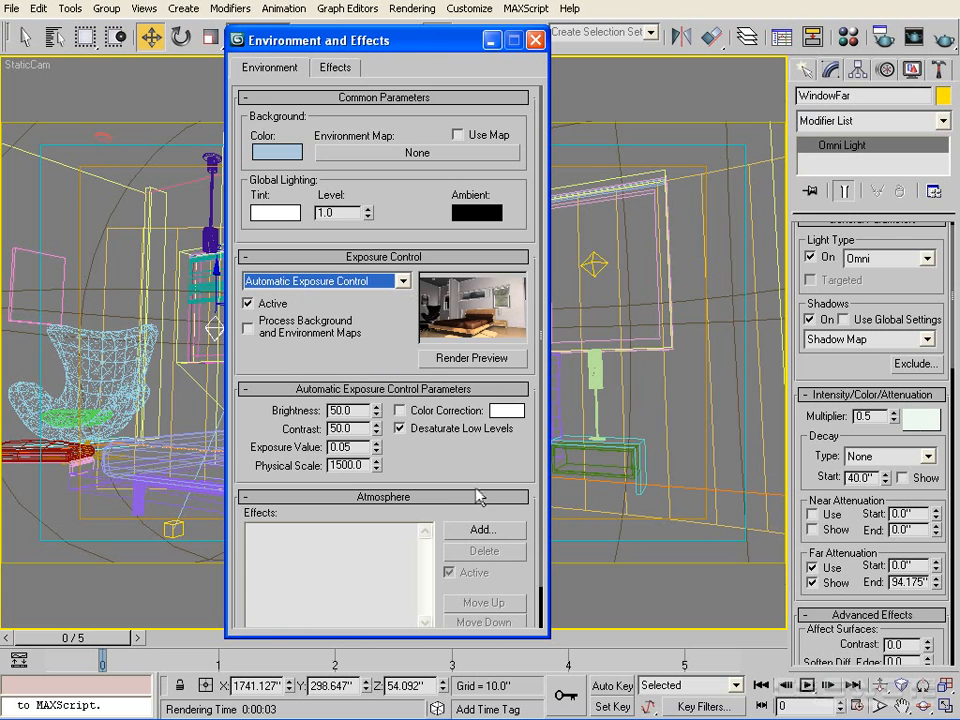
key(shift+q)
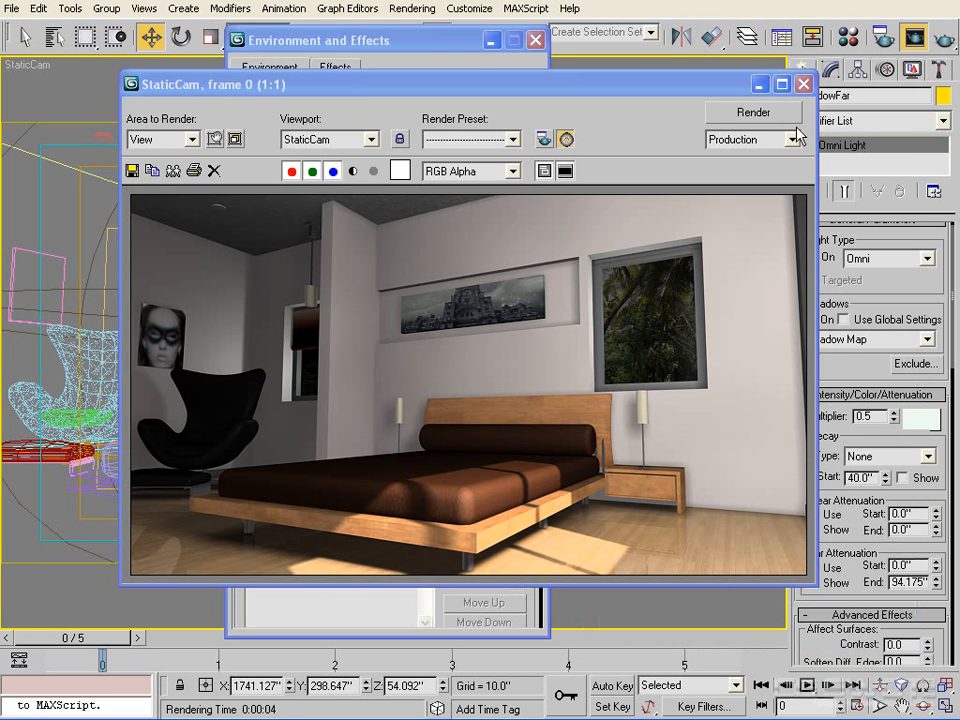
click(803, 85)
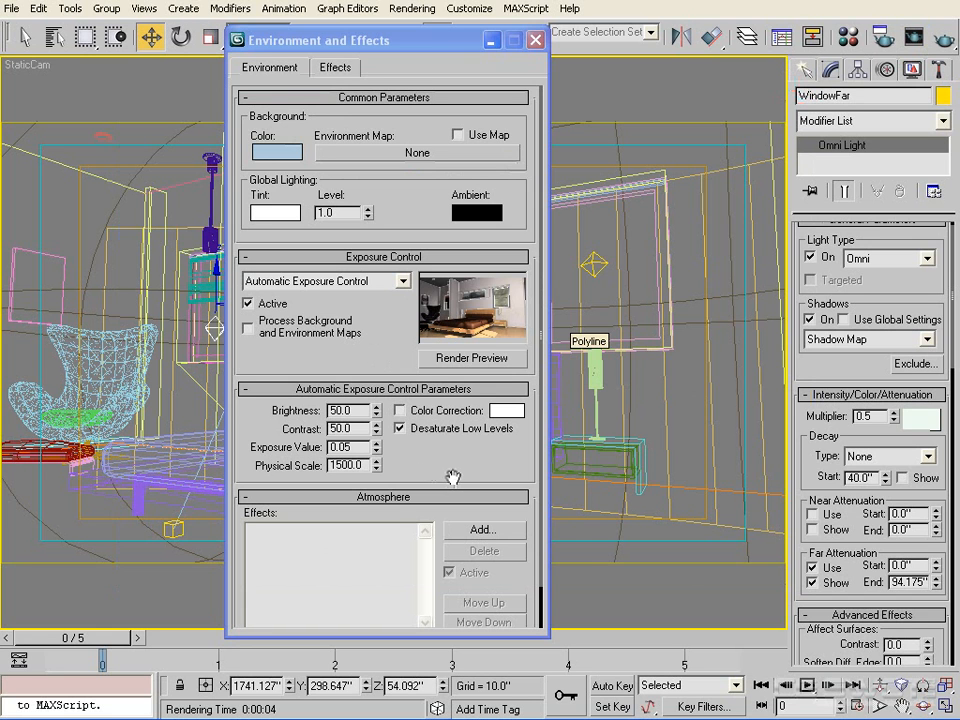
Set the automatic exposure brightness to 55 and check it in a StaticCam render.
double_click(355, 410)
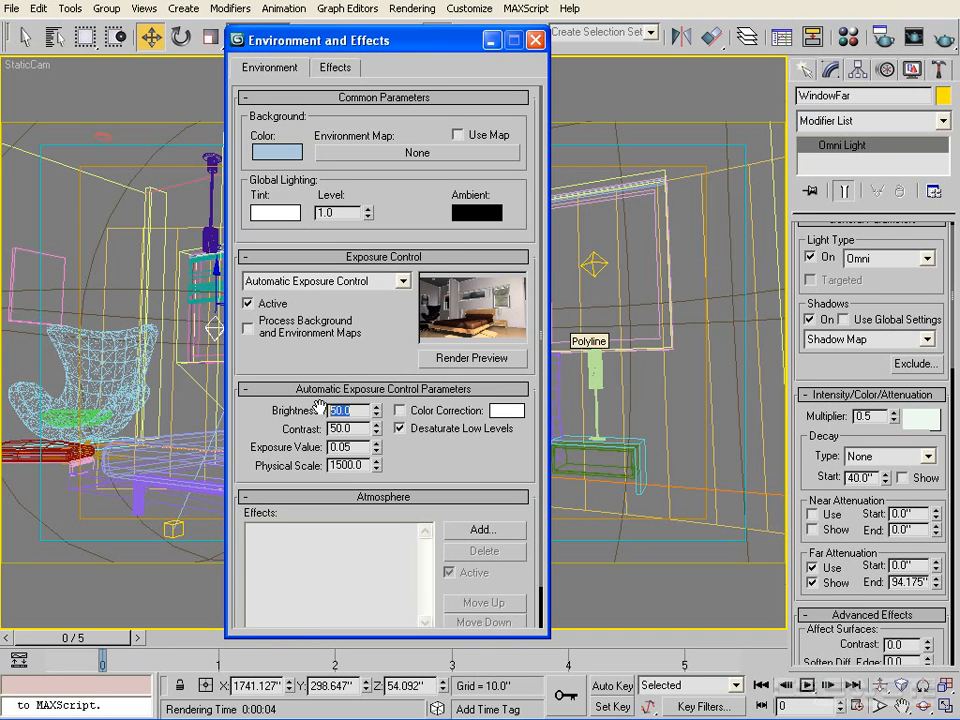
text(55)
key(Return)
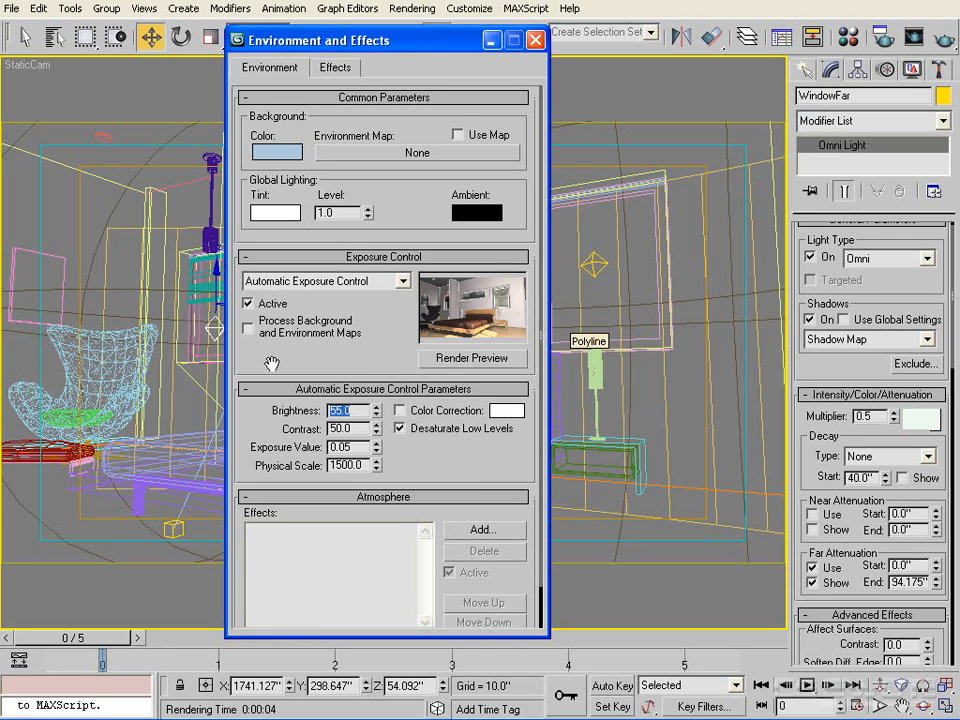
click(943, 38)
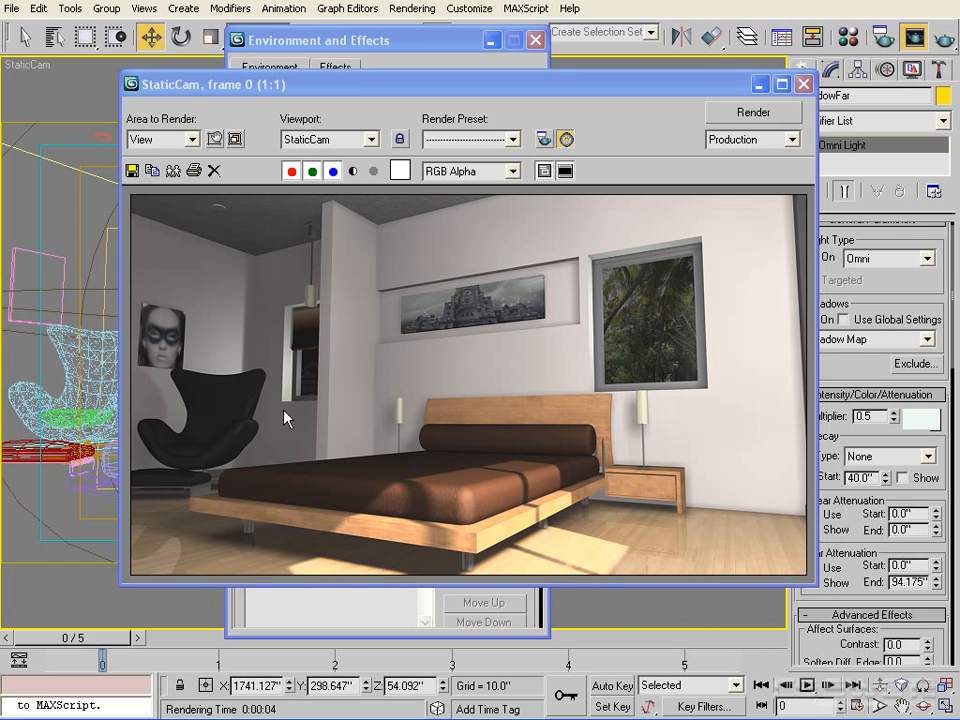
click(803, 84)
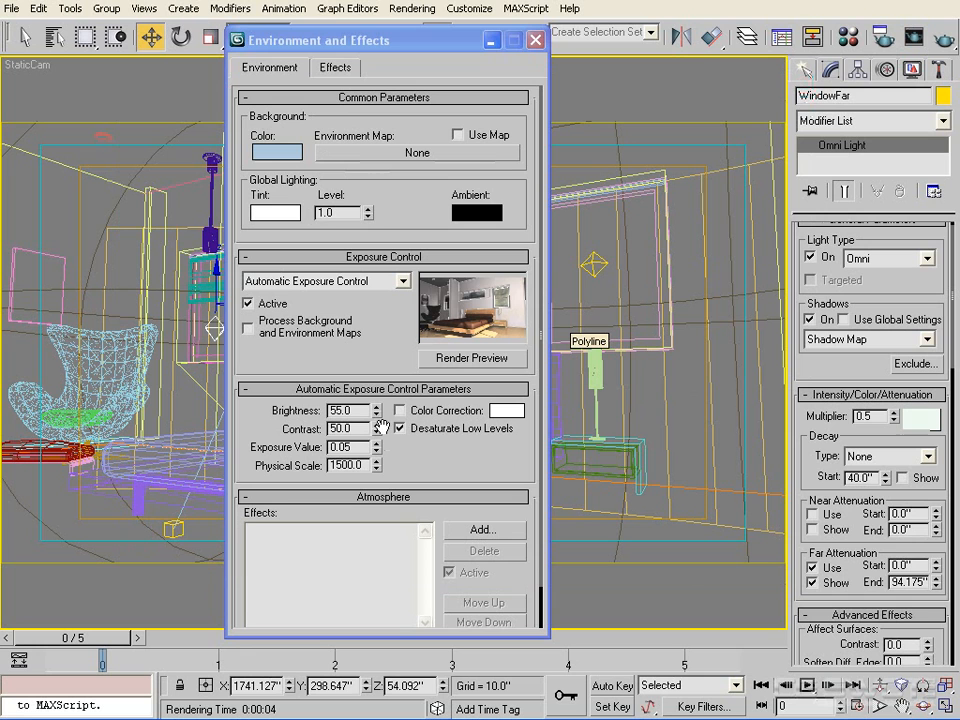
Set the automatic exposure's Exposure Value to 0.08 and render the StaticCam view.
double_click(357, 448)
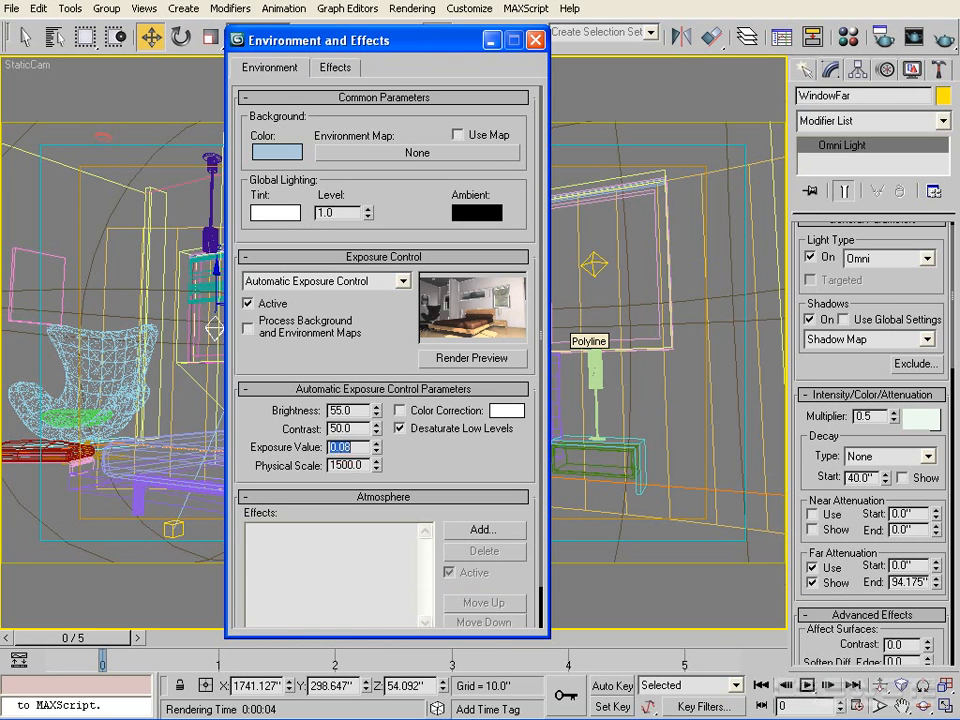
click(913, 37)
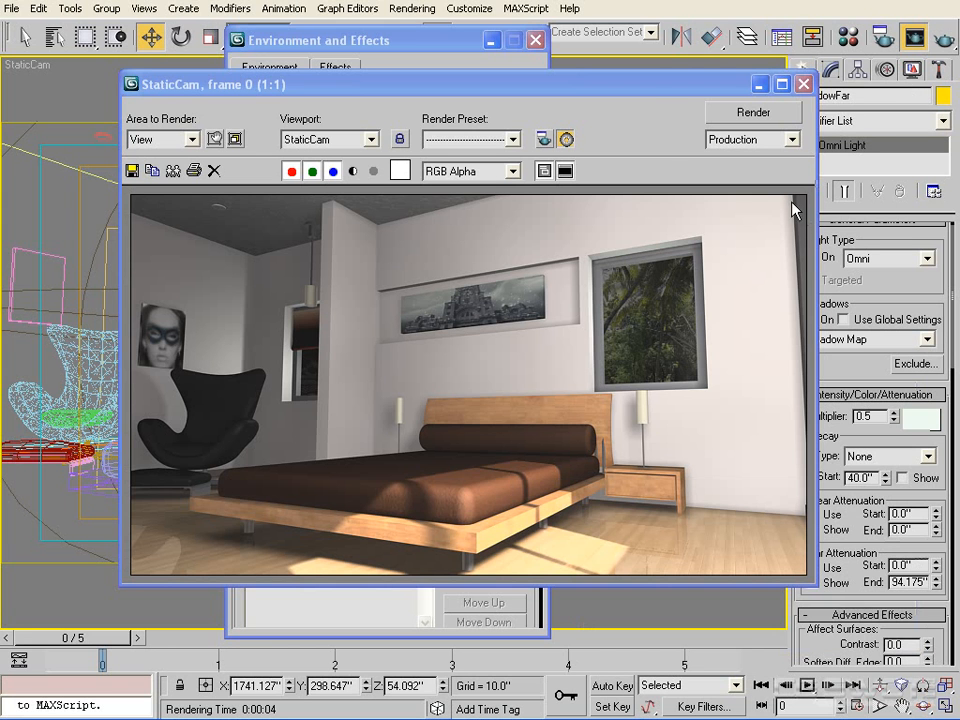
Close the environment settings and set the Bounce light's multiplier to 0.25 in the Light Lister.
drag(658, 90, 673, 97)
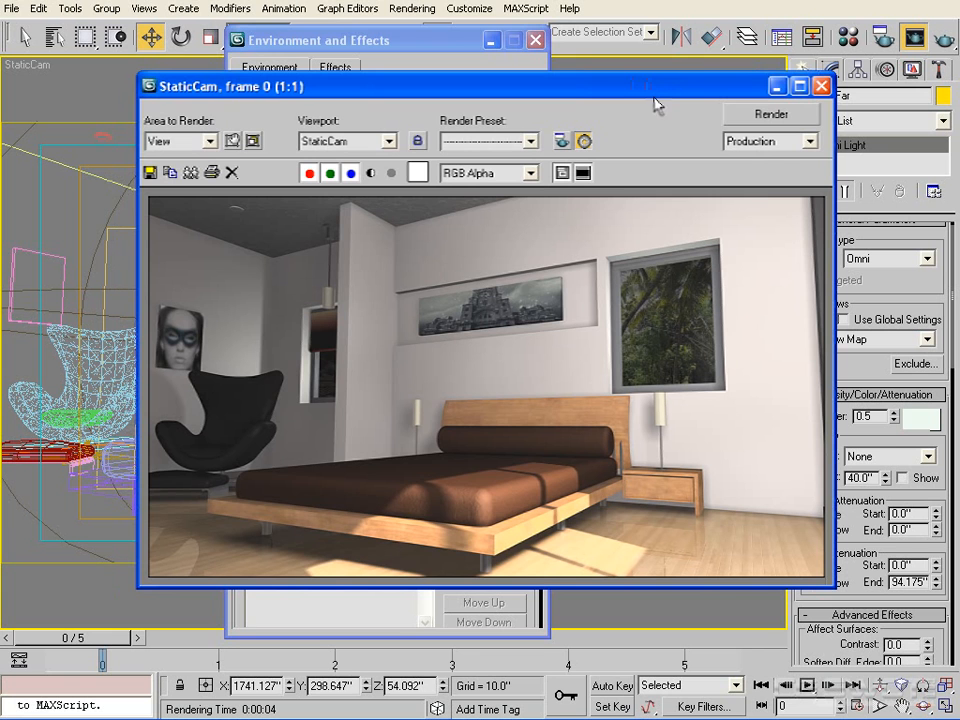
click(447, 40)
click(535, 40)
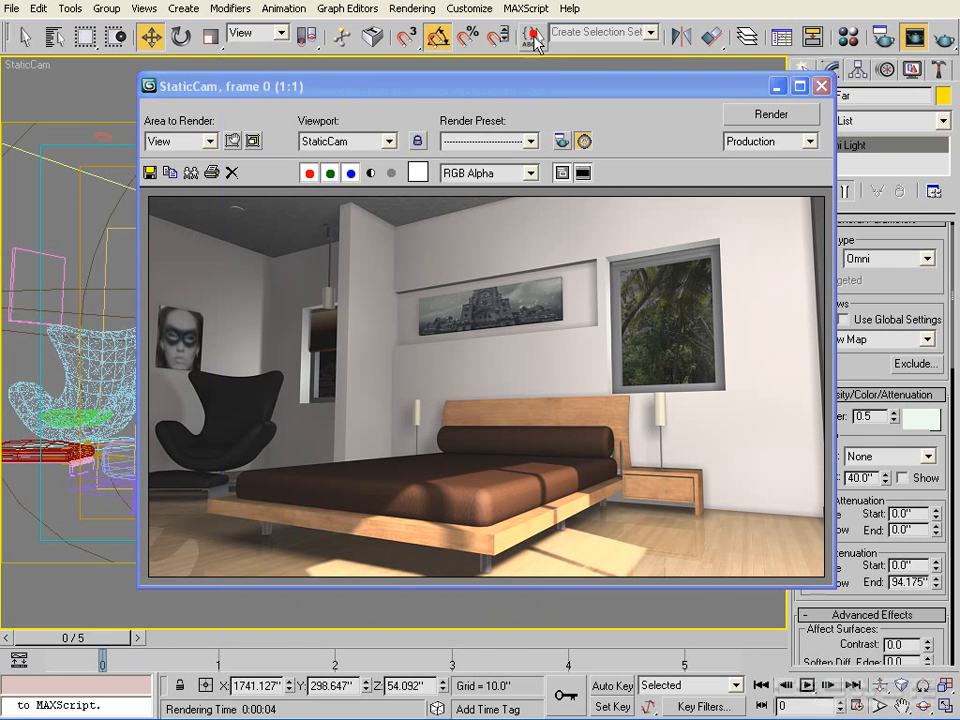
click(75, 9)
click(148, 182)
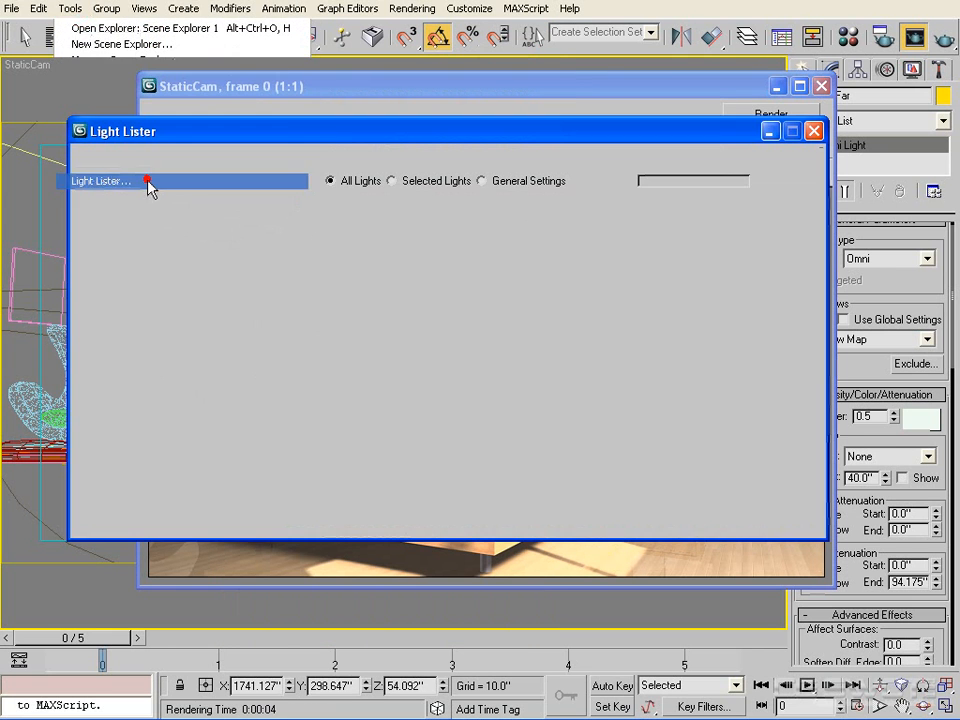
click(90, 325)
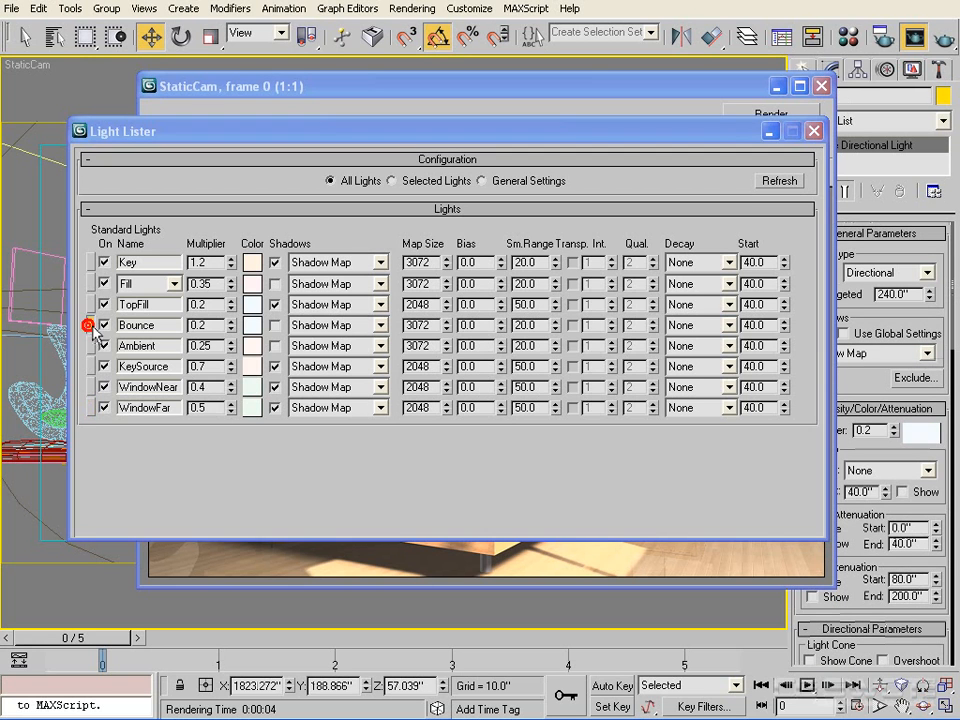
double_click(214, 325)
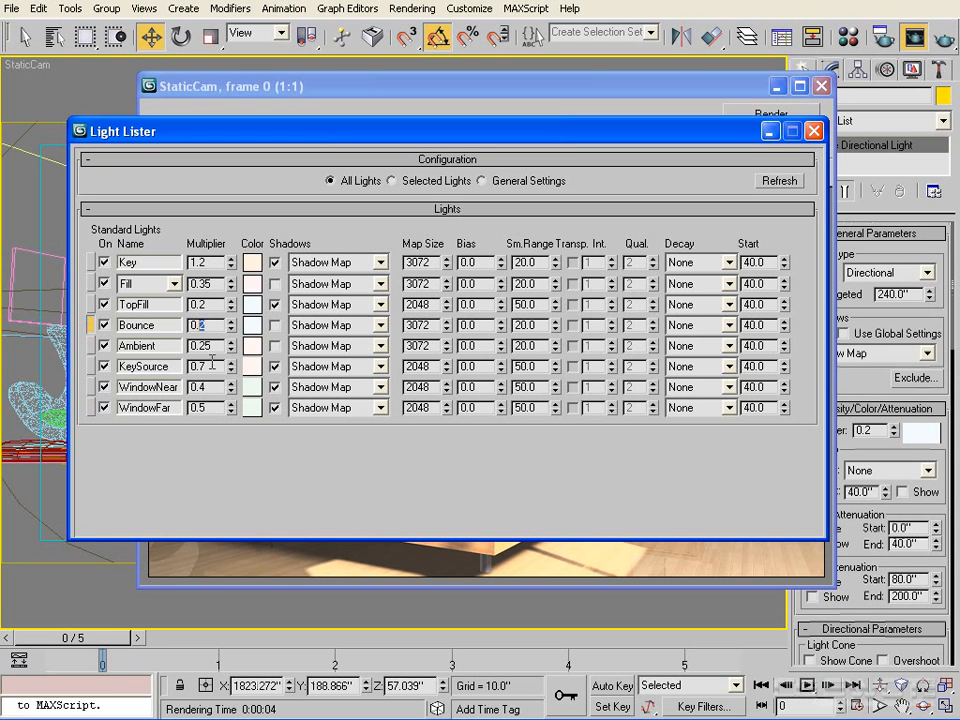
key(Return)
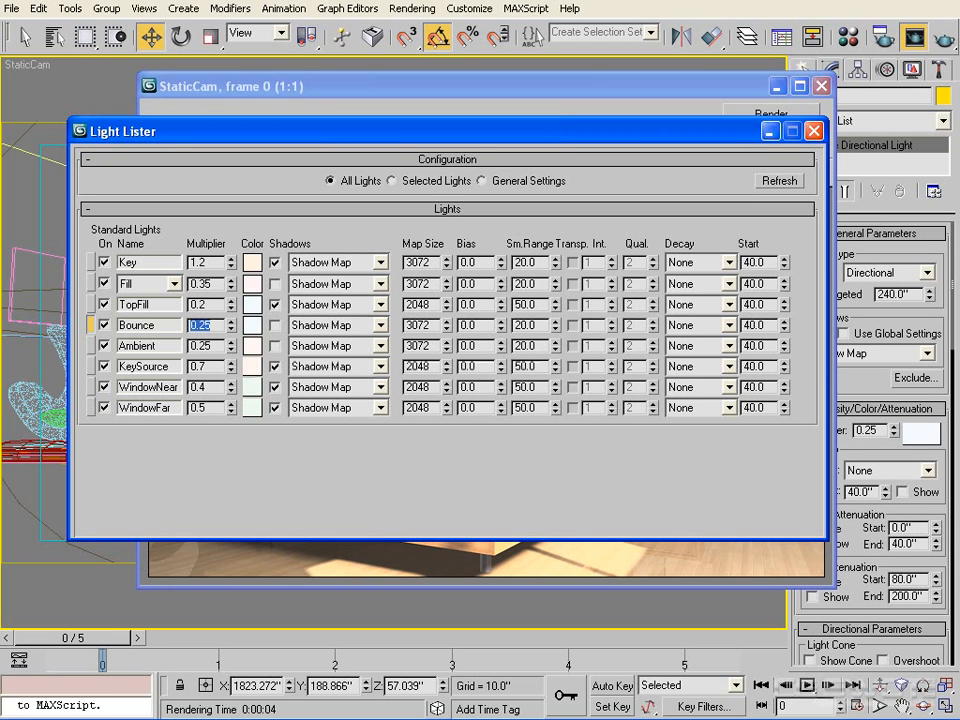
Render the StaticCam view to check the brighter Bounce light, then close the render and the Light Lister.
click(943, 39)
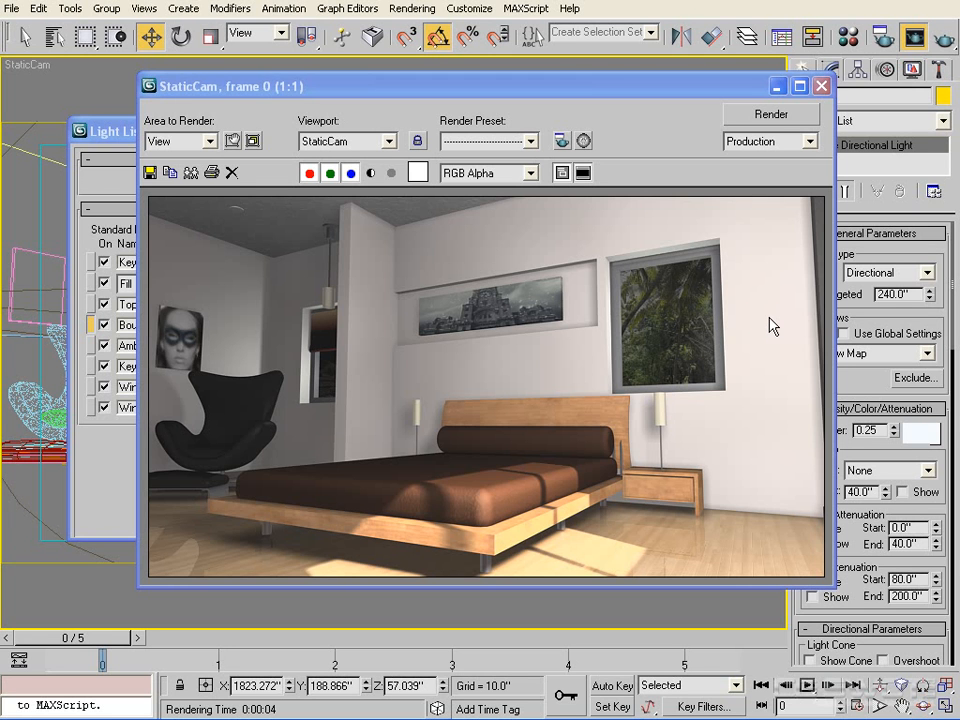
click(821, 86)
click(813, 131)
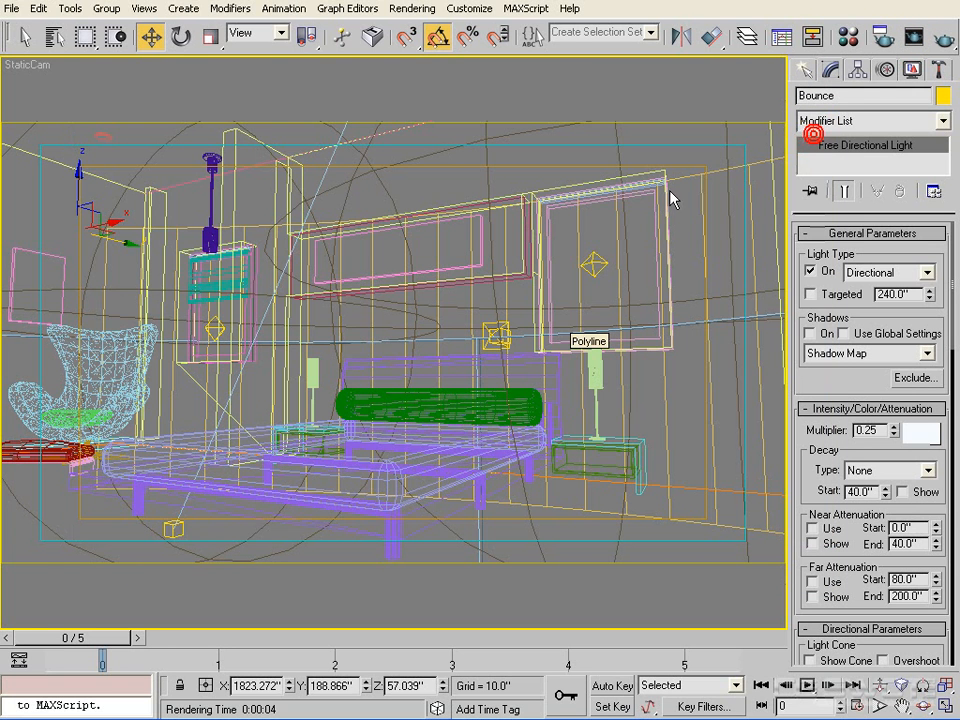
Display the StaticCam view shaded and try to move the Window2 glass pane sideways along X.
key(F3)
click(624, 292)
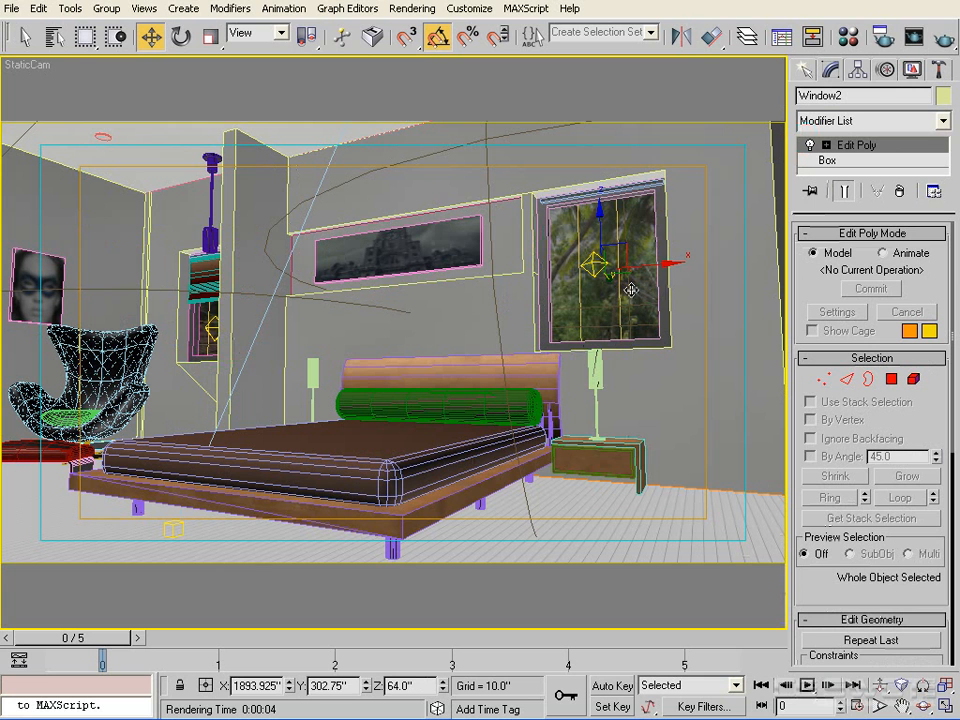
drag(652, 265, 707, 254)
right_click(707, 254)
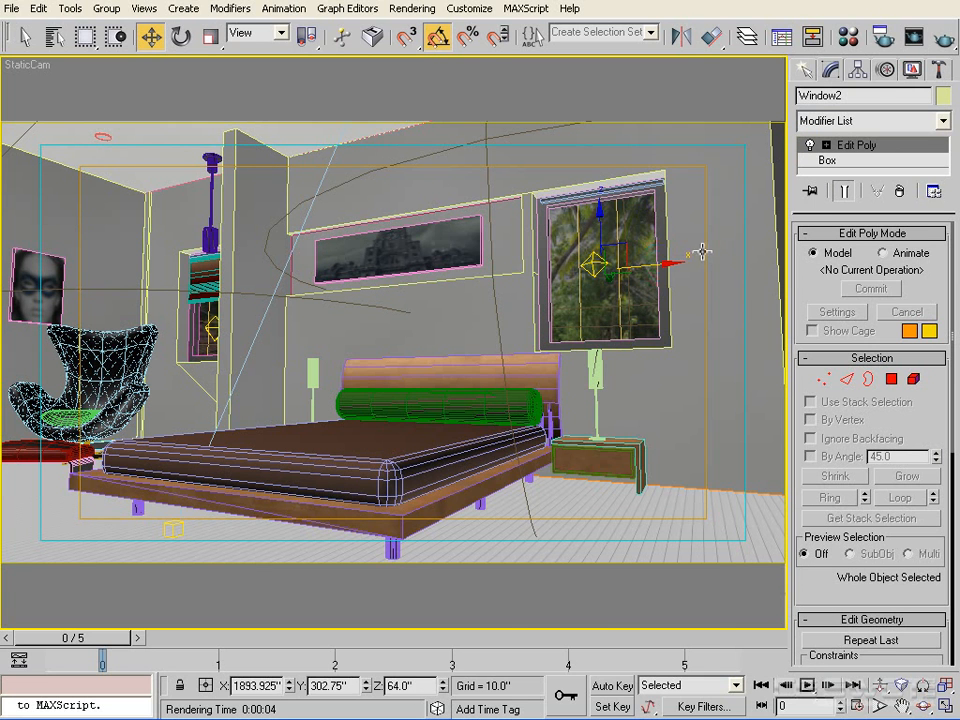
Examine the Glass material's specular highlight, opacity and reflection map settings in the Material Editor.
key(m)
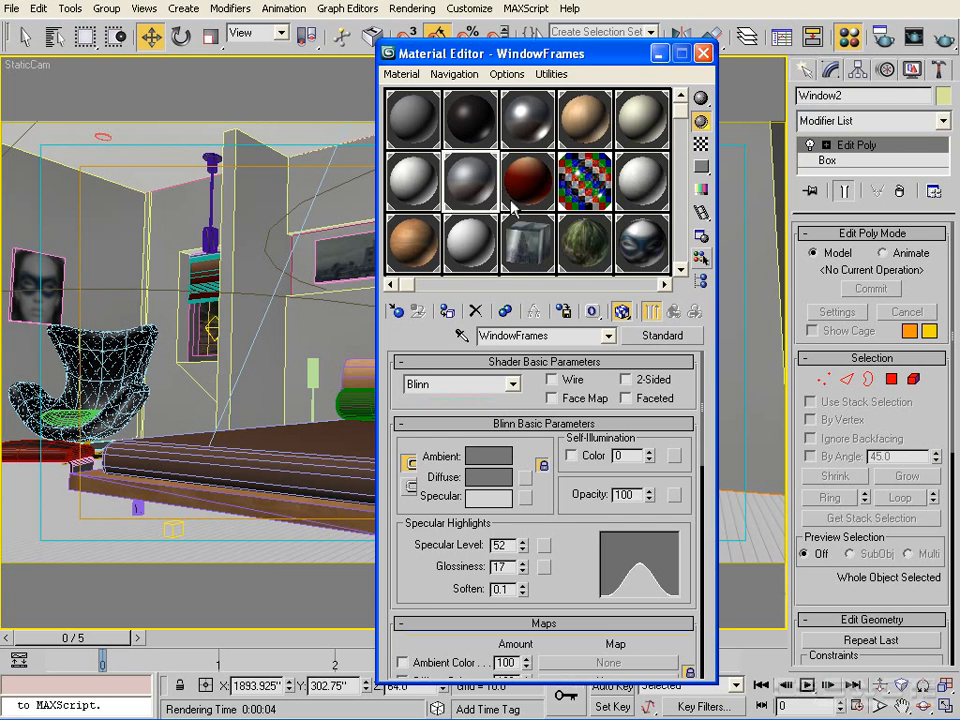
click(588, 196)
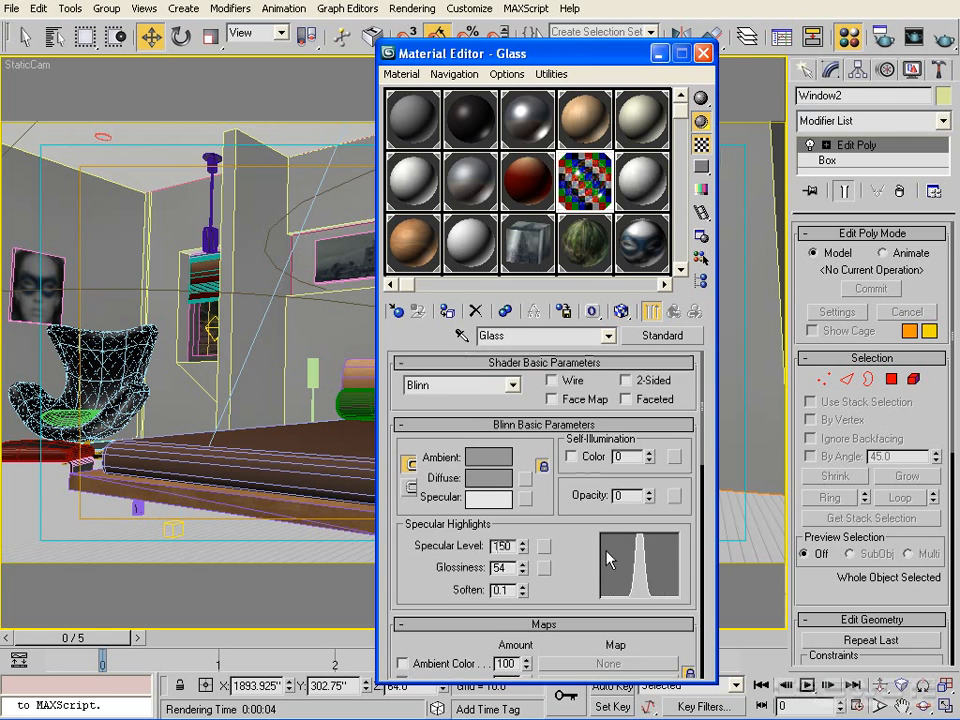
drag(606, 561, 586, 392)
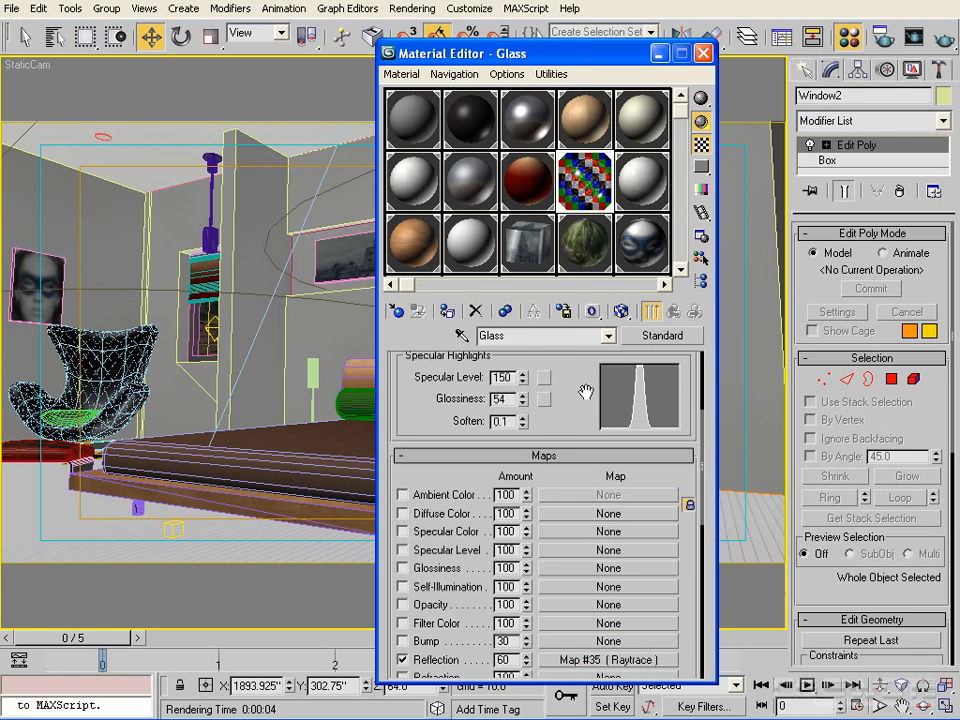
click(703, 55)
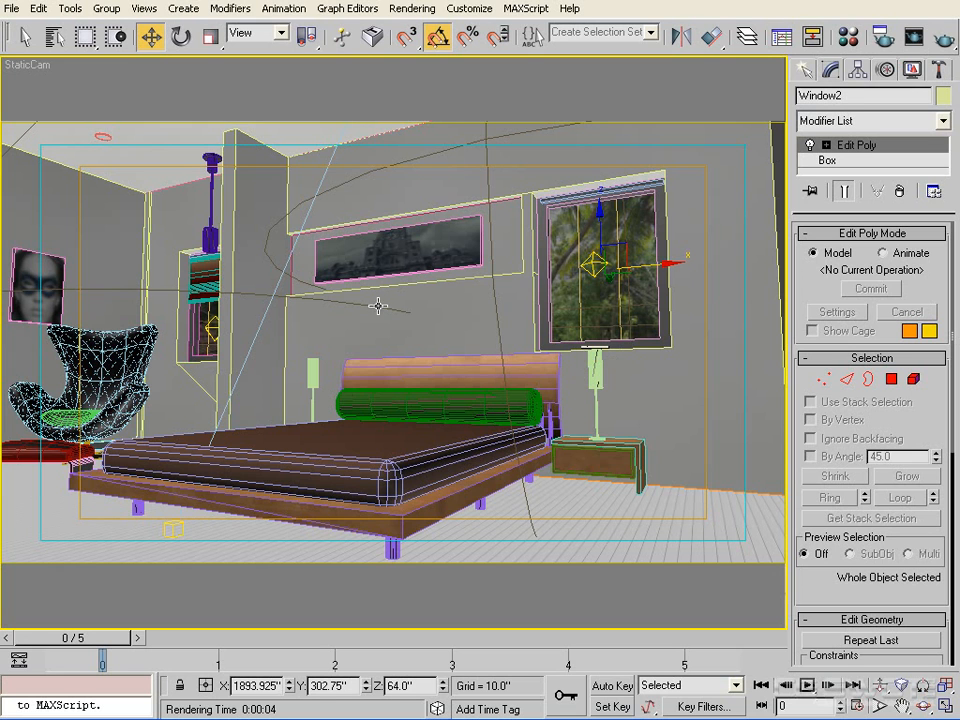
In the Top view, select the Fill02 directional light outside the bedroom's window wall and make it unique.
key(t)
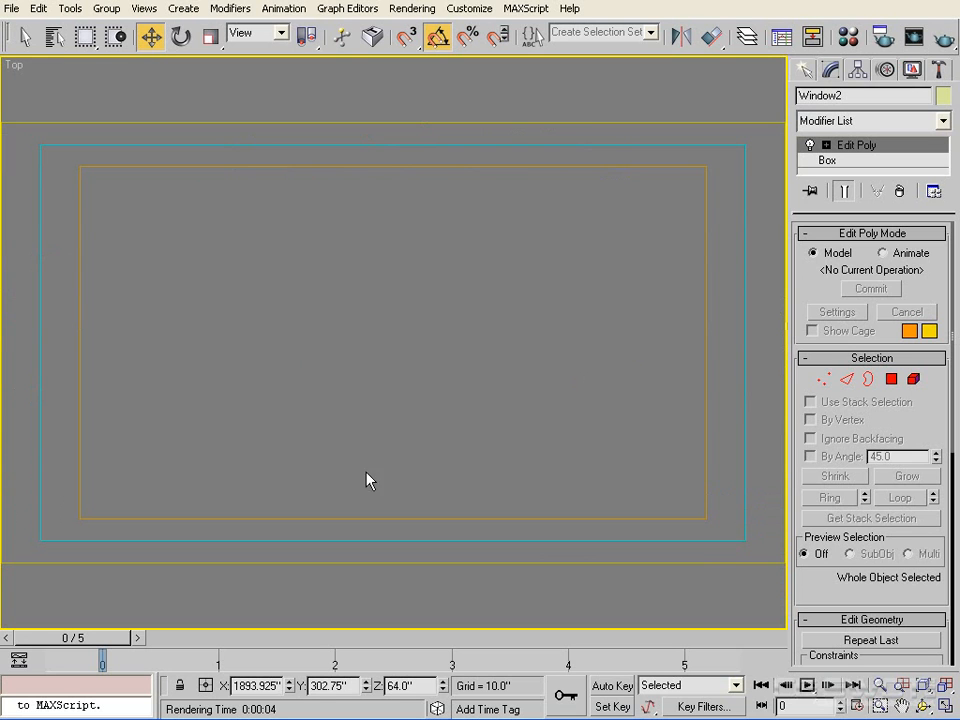
scroll(287, 415, down, 6)
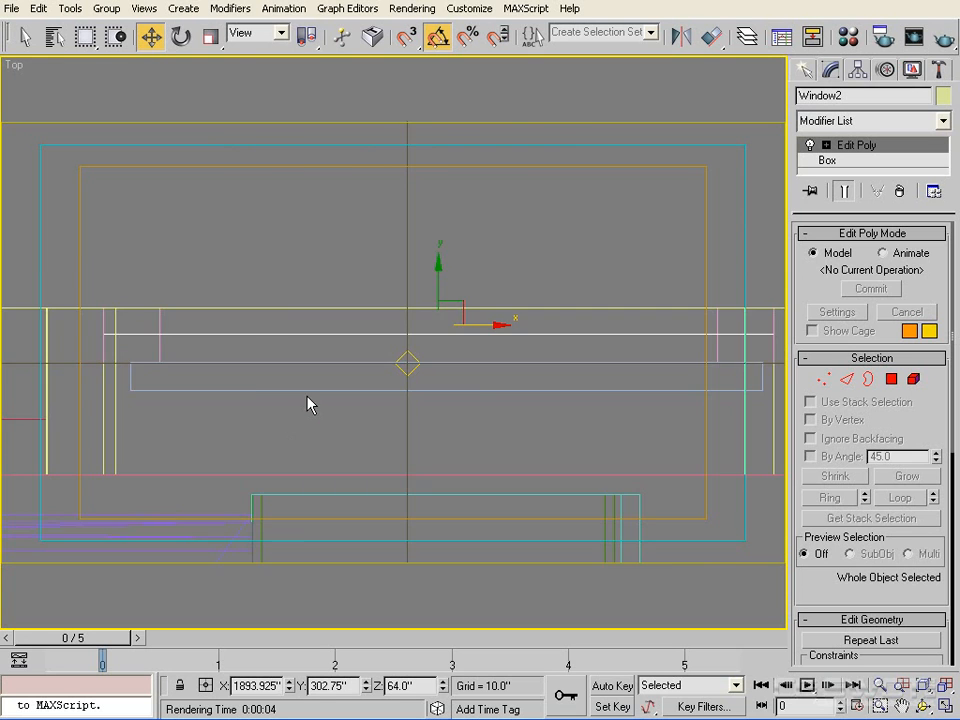
middle_drag(420, 374, 532, 122)
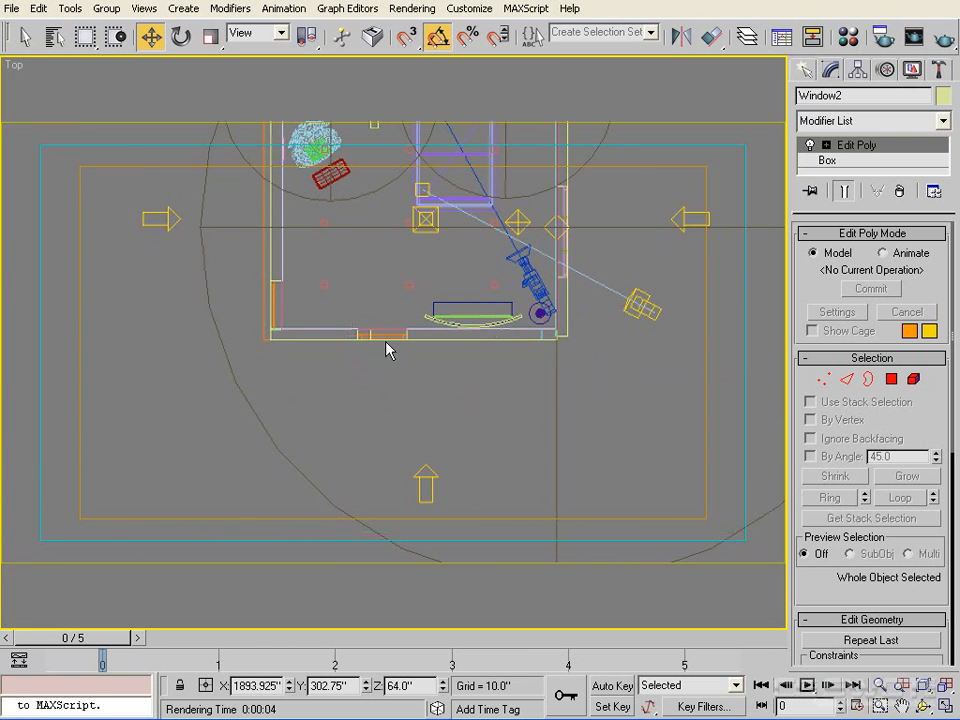
middle_drag(475, 283, 408, 516)
scroll(323, 394, up, 3)
scroll(408, 510, down, 3)
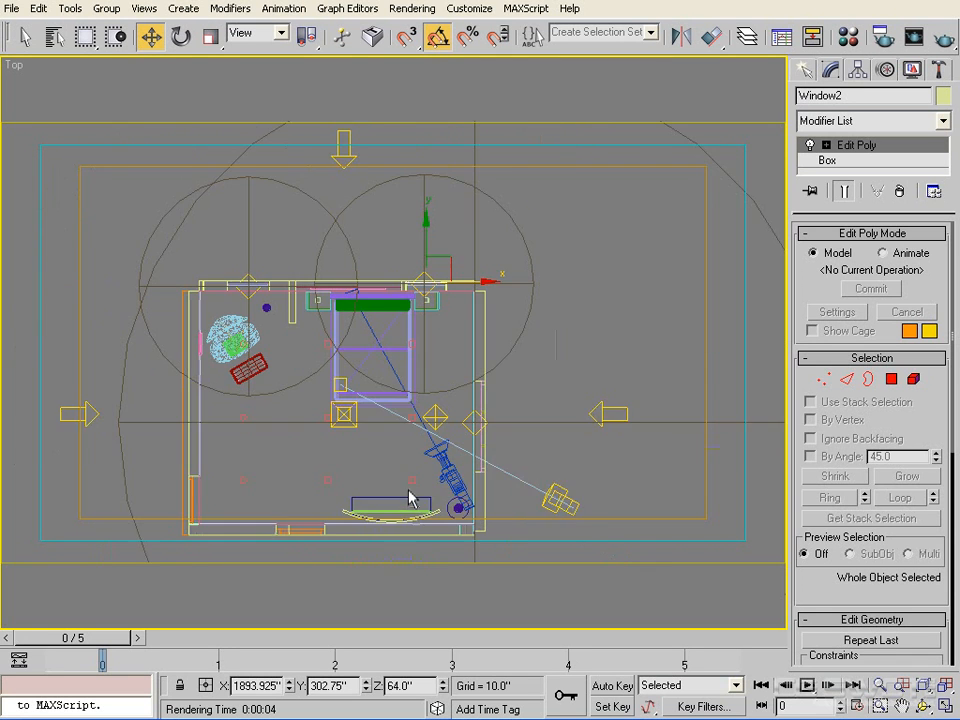
click(345, 203)
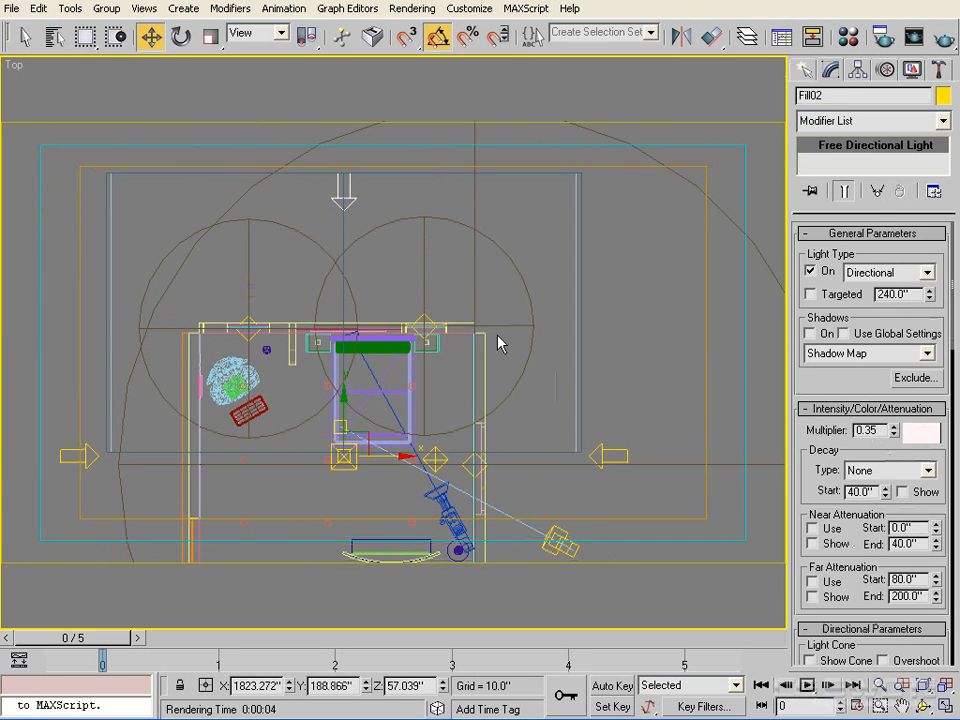
middle_drag(499, 343, 499, 302)
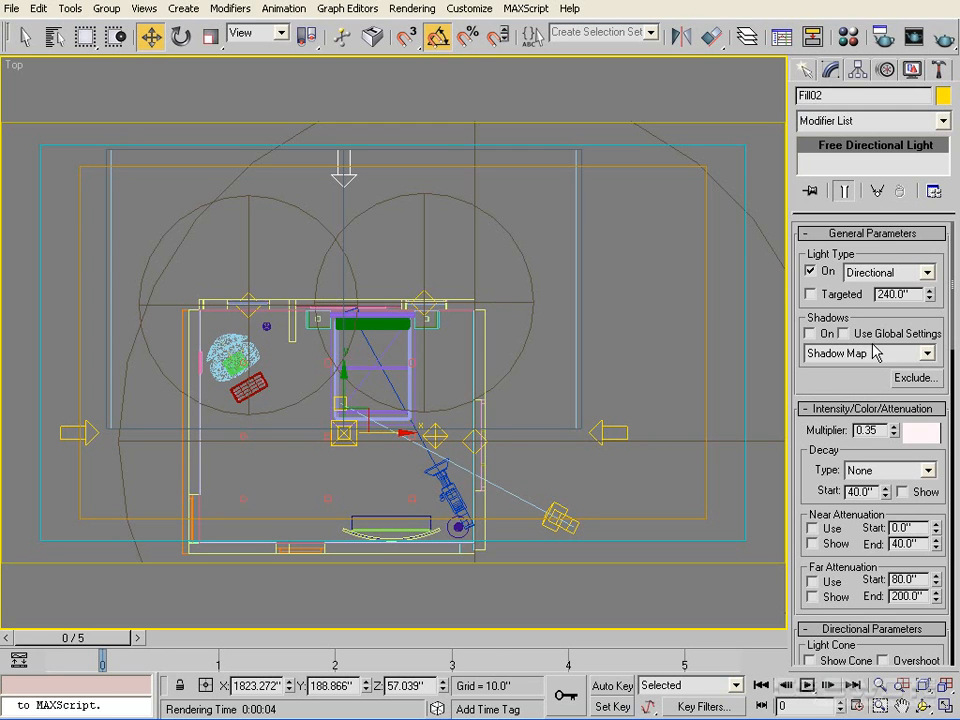
click(877, 193)
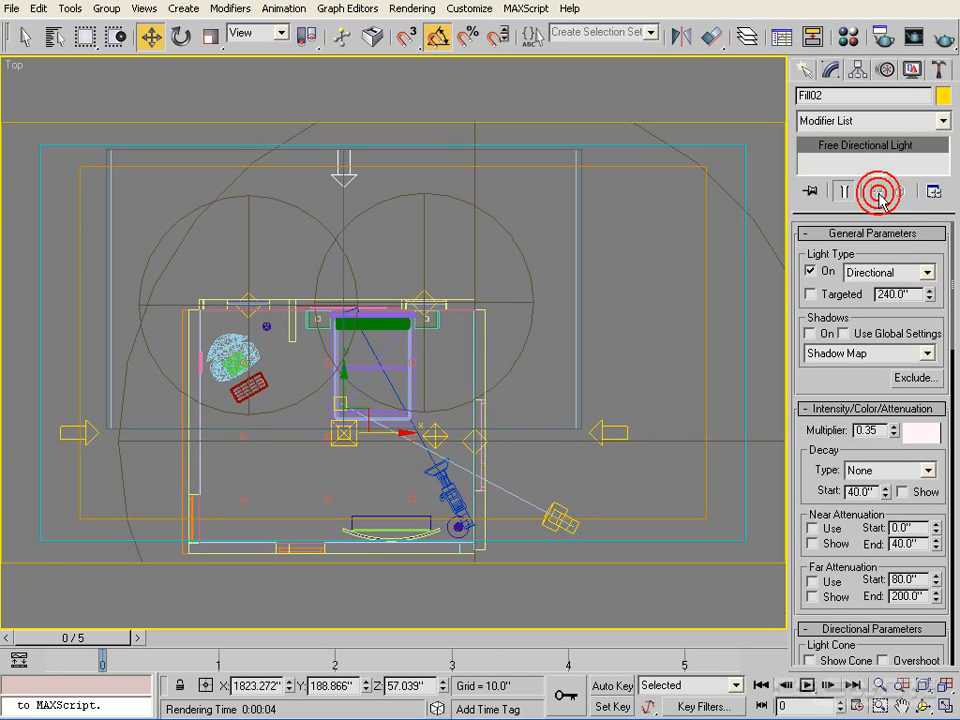
Set the Fill02 light's multiplier to 0.45 and check it in a StaticCam render.
double_click(866, 430)
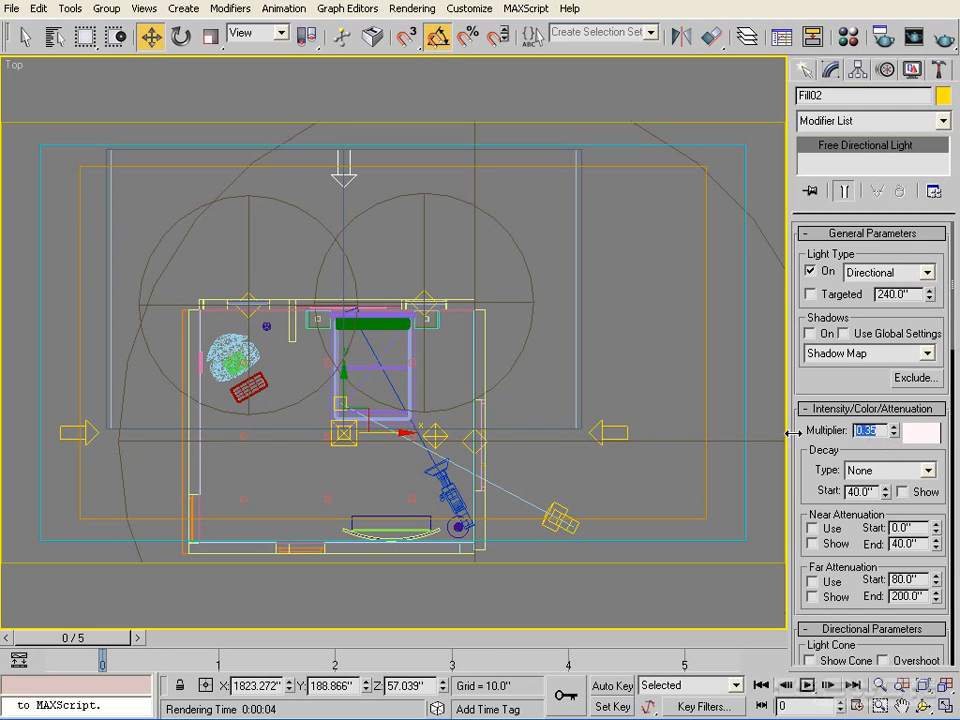
text(.45)
key(Return)
key(c)
click(943, 38)
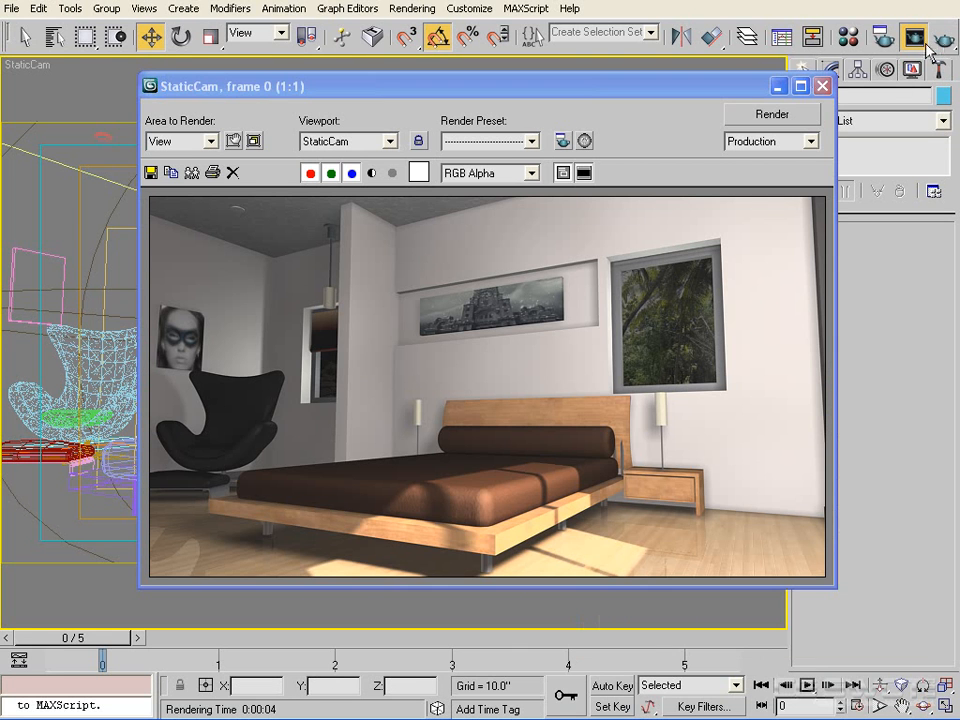
click(822, 88)
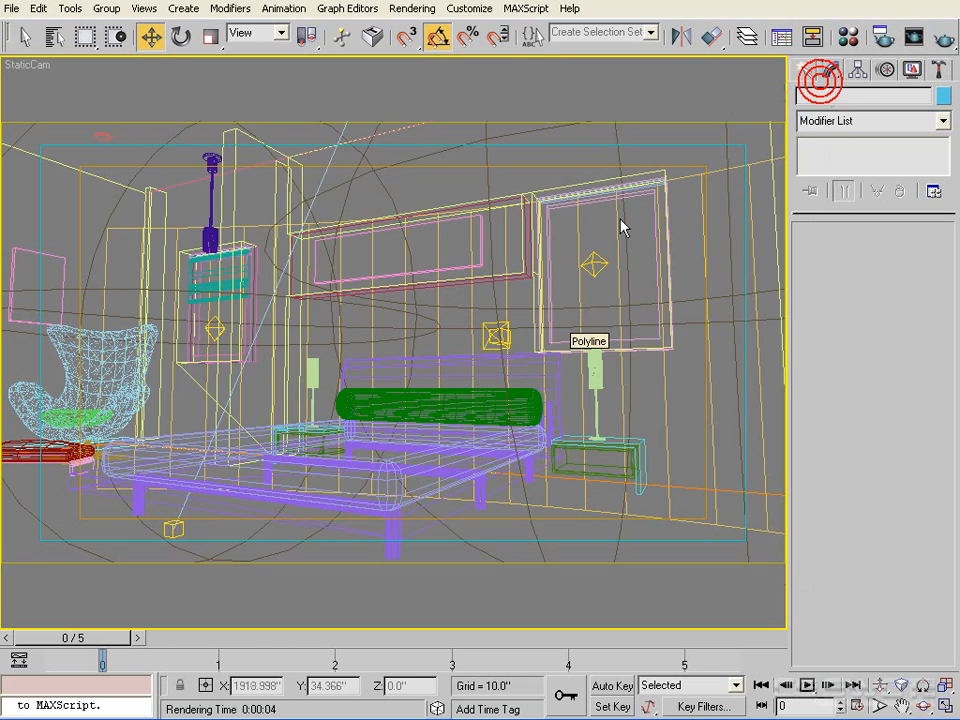
Review the scanline renderer, Advanced Lighting and global Raytracer parameters in the Render Setup.
click(883, 37)
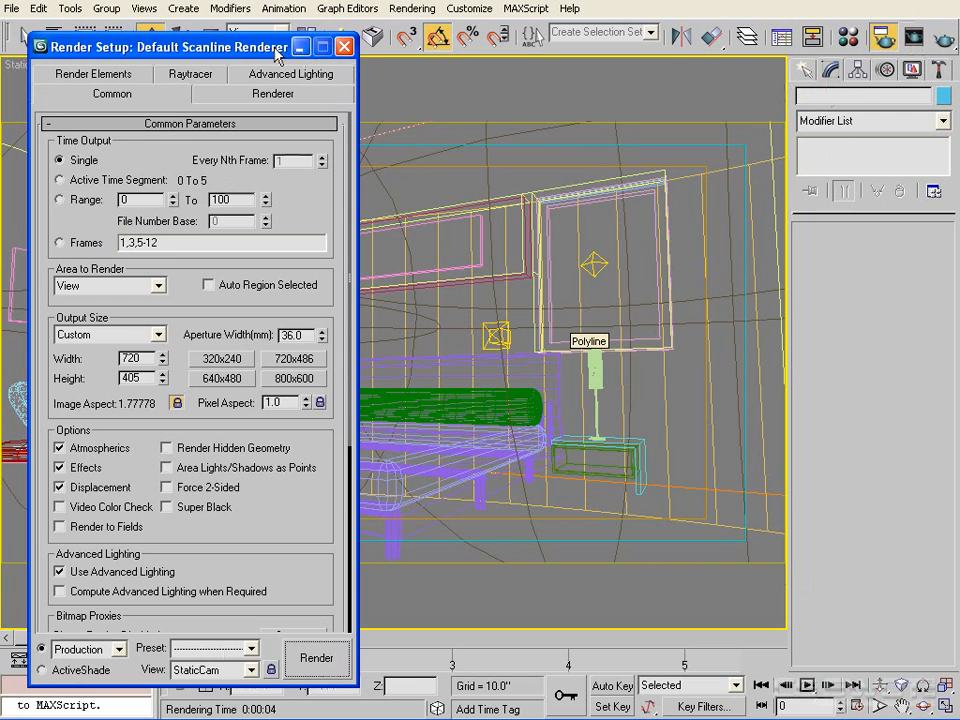
drag(228, 46, 418, 24)
click(461, 73)
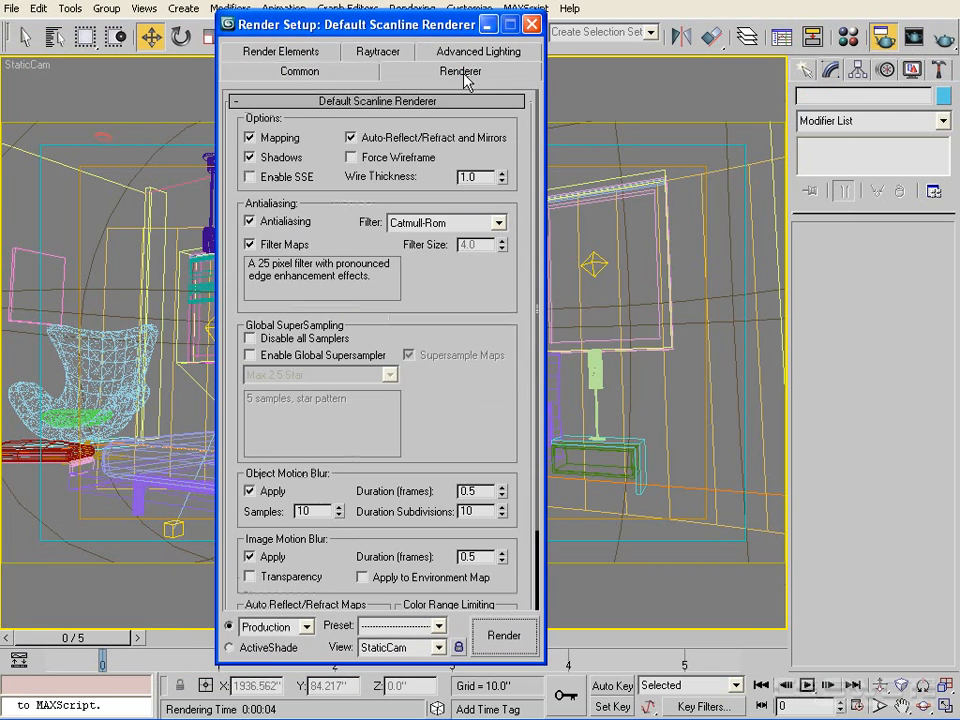
click(482, 51)
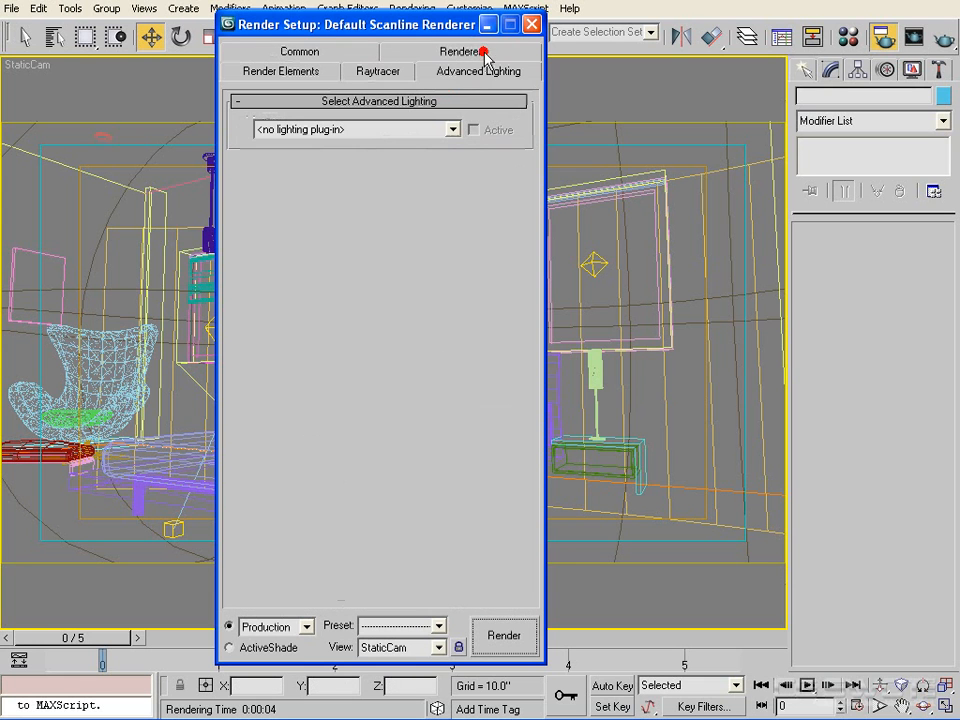
click(396, 76)
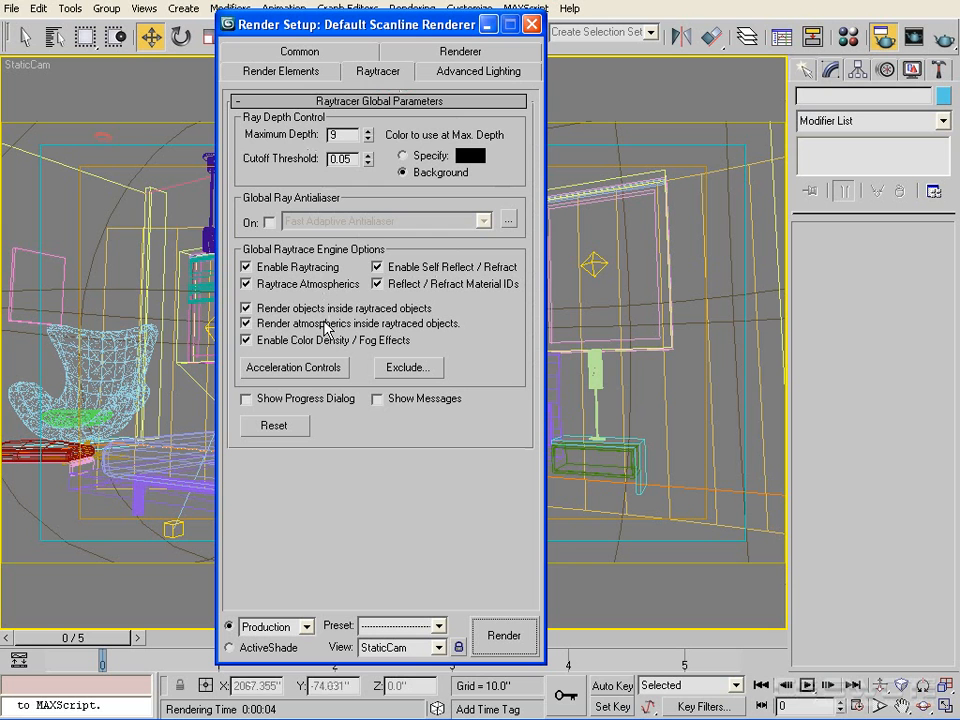
click(531, 24)
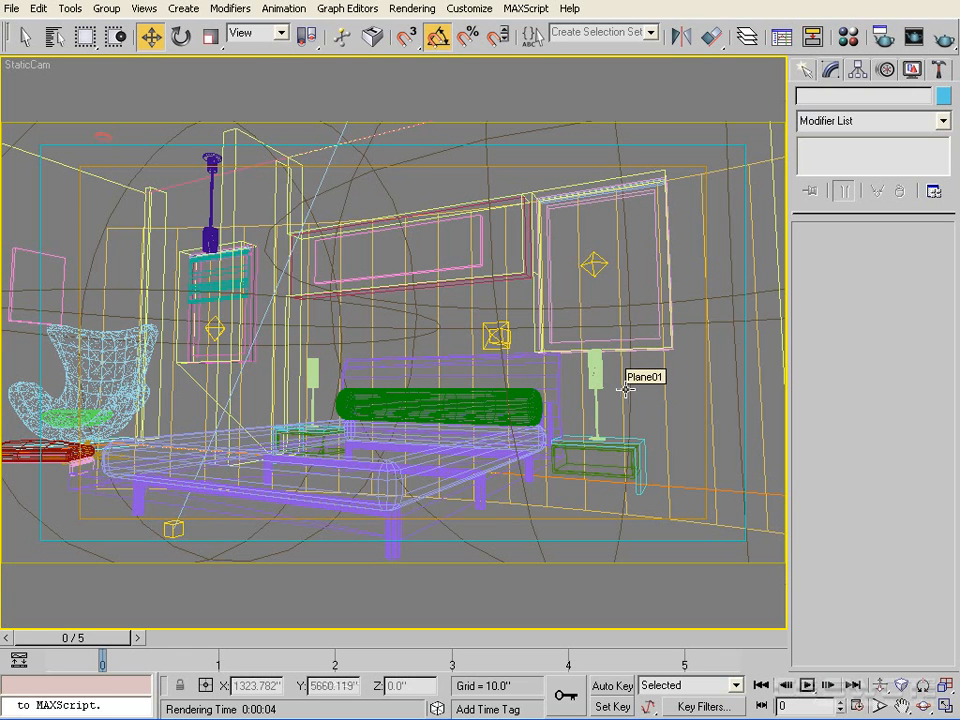
In the Top view, create a sphere of about 8.2" radius over the lamp on the nightstand beside the bed.
key(t)
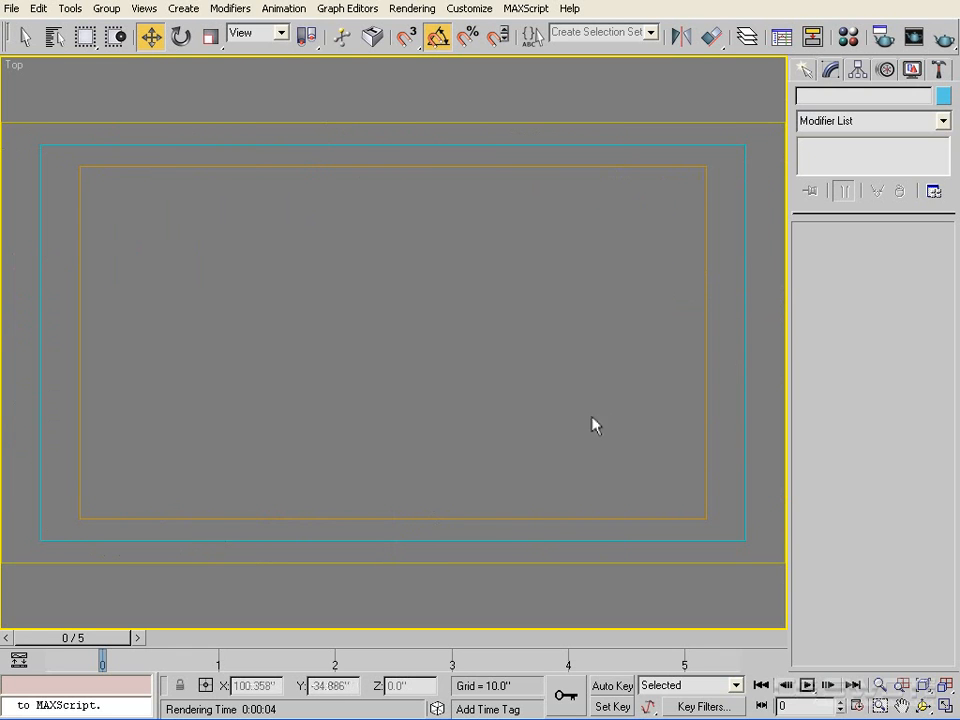
key(z)
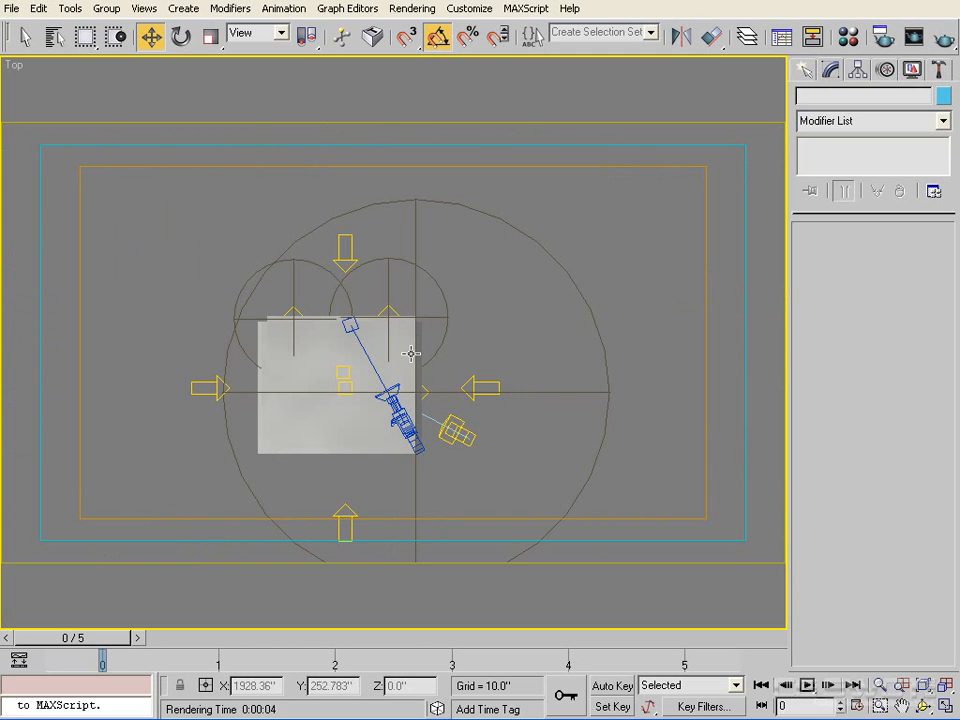
scroll(418, 336, up, 2)
scroll(424, 346, up, 3)
middle_drag(533, 262, 557, 461)
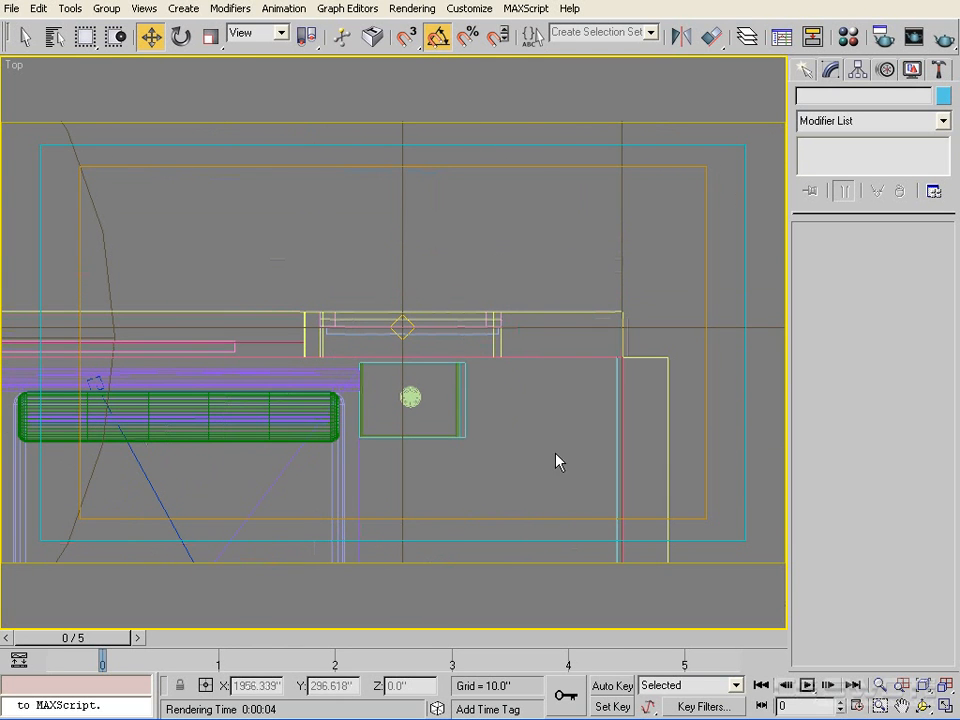
click(805, 69)
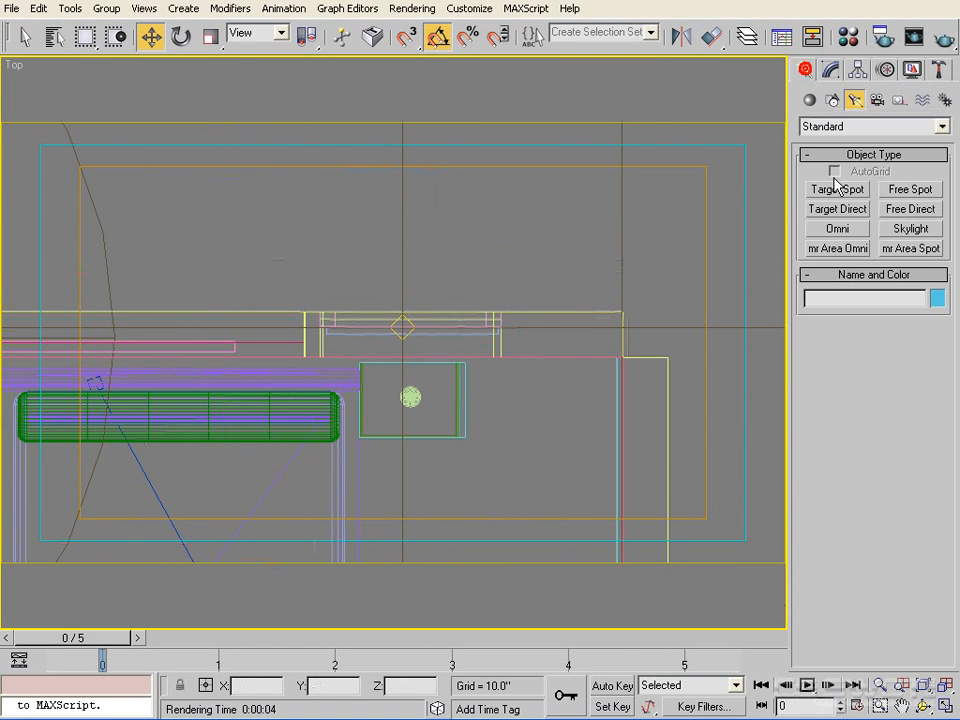
click(809, 100)
click(842, 209)
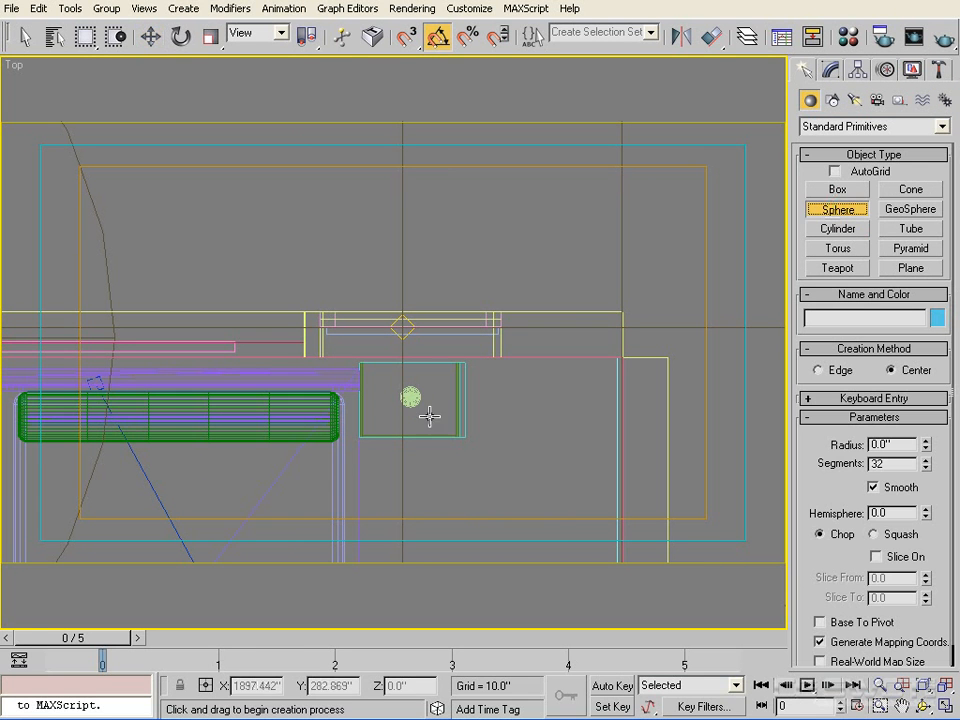
drag(400, 408, 402, 366)
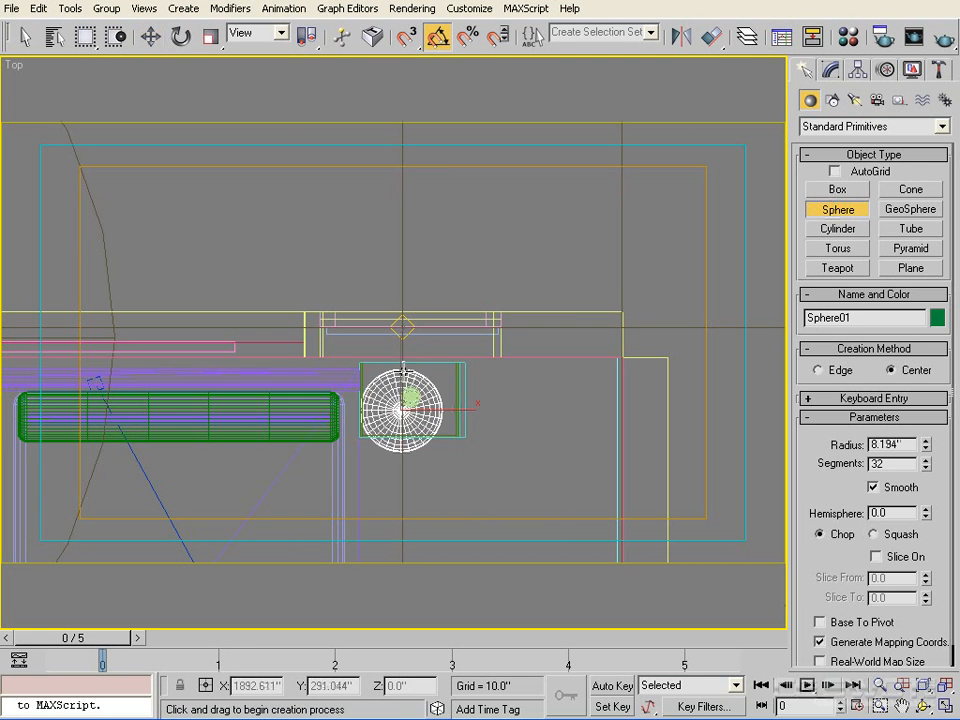
Raise the sphere in front of the window in the StaticCam view, test it in a render, and delete it.
right_click(450, 385)
key(c)
drag(595, 460, 597, 225)
click(943, 38)
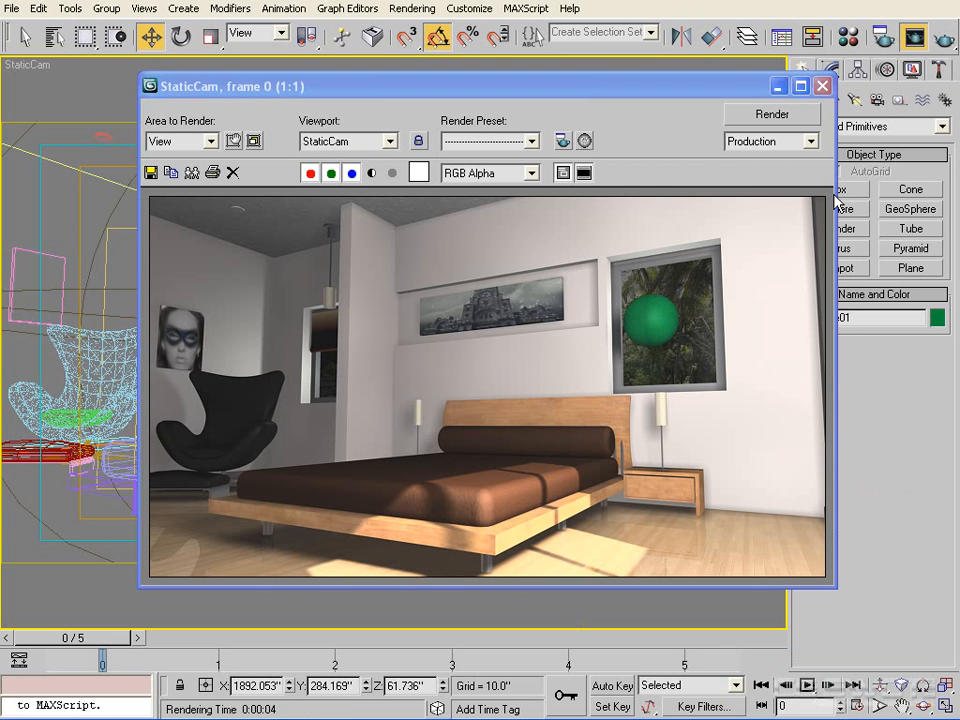
click(822, 86)
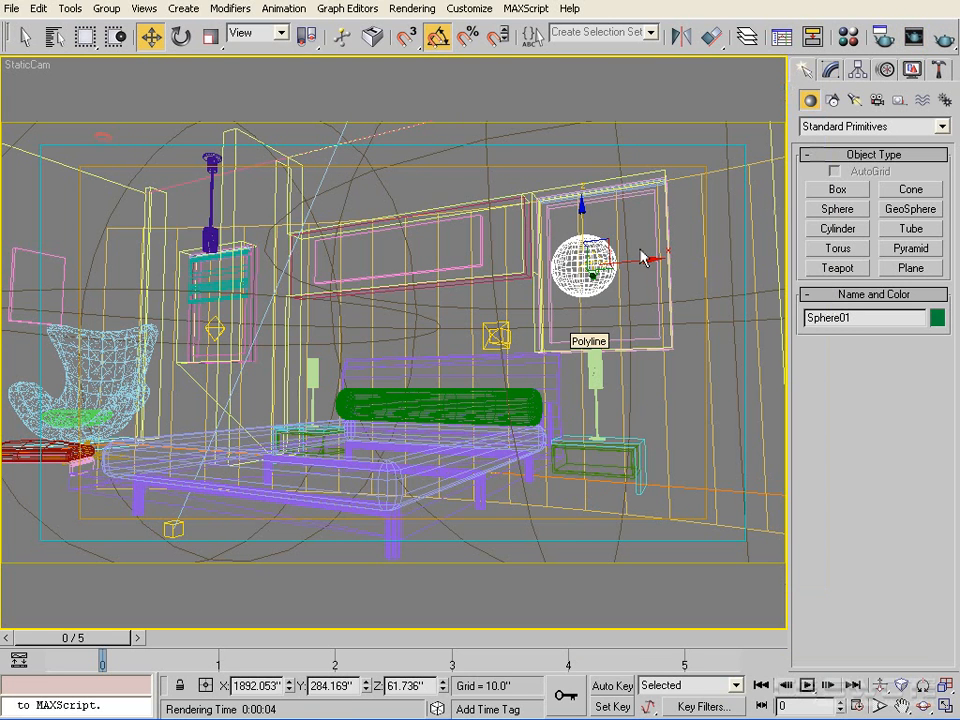
key(Delete)
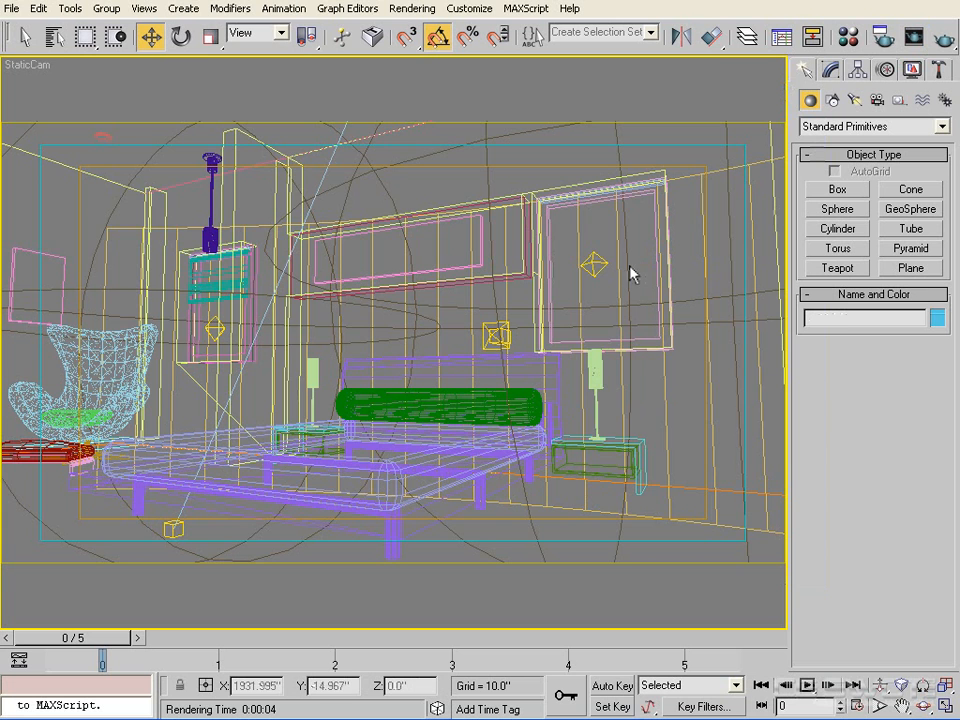
Make the Glass material of the window beside the bed 2-Sided and check it in a StaticCam render.
key(F3)
click(622, 265)
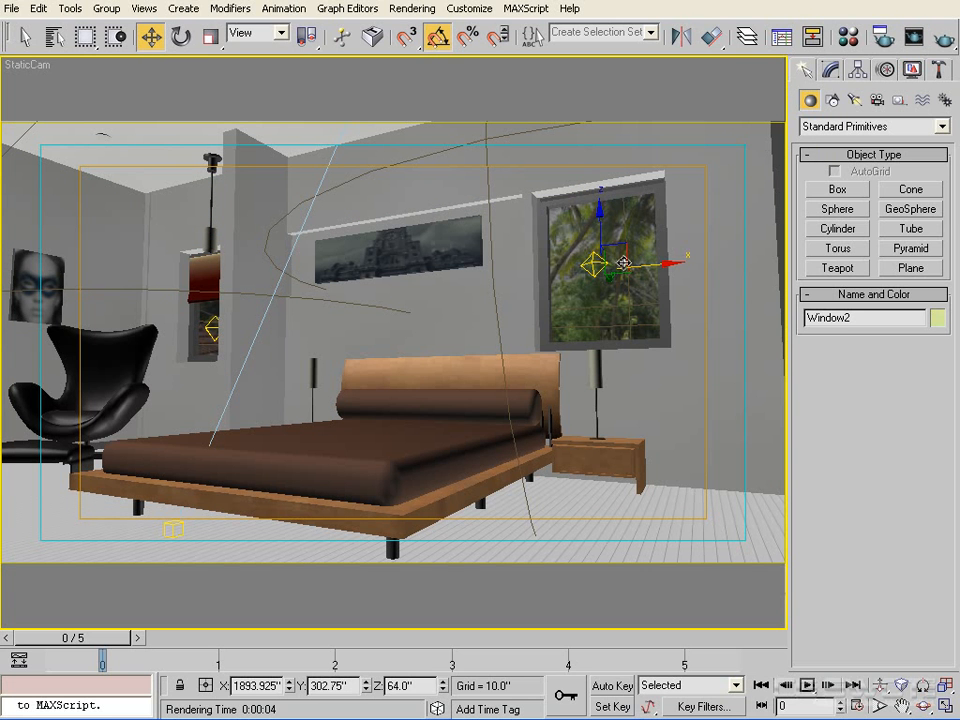
key(m)
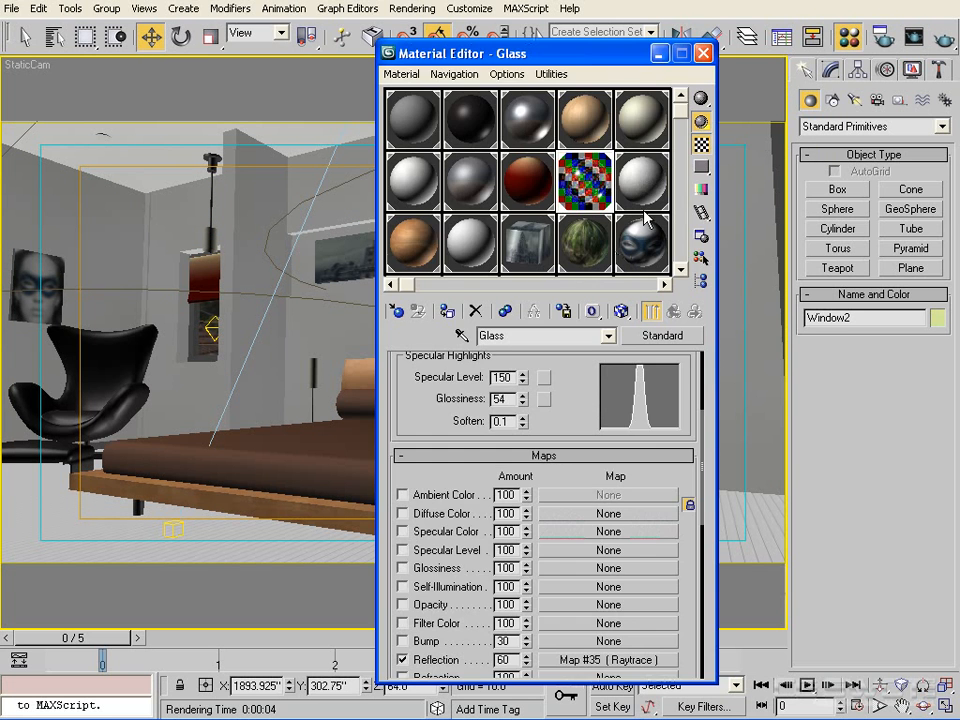
scroll(670, 445, up, 5)
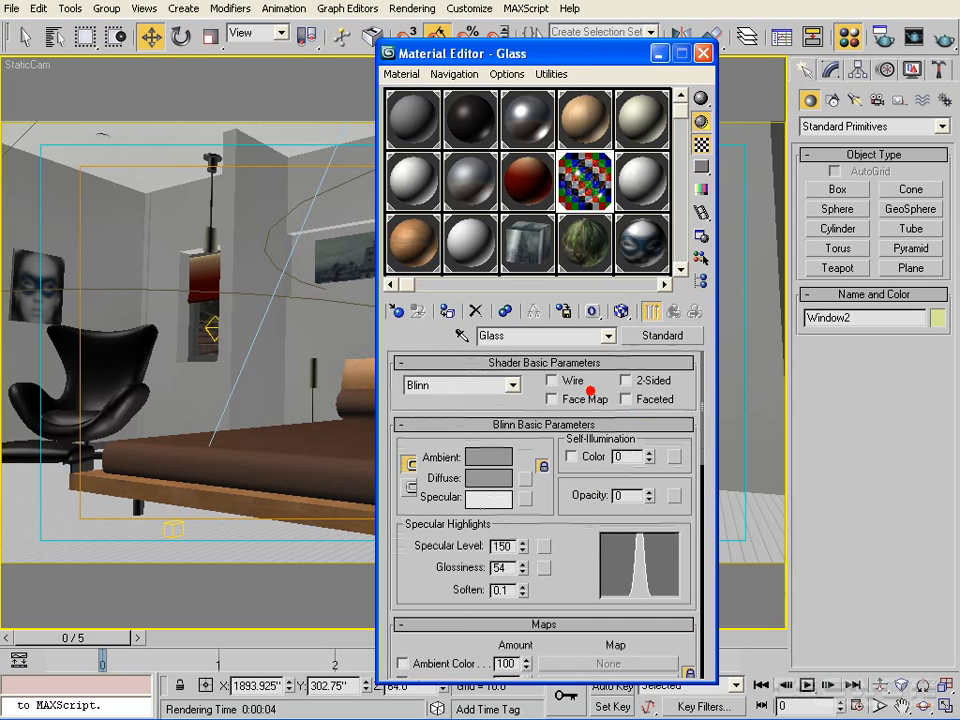
click(704, 53)
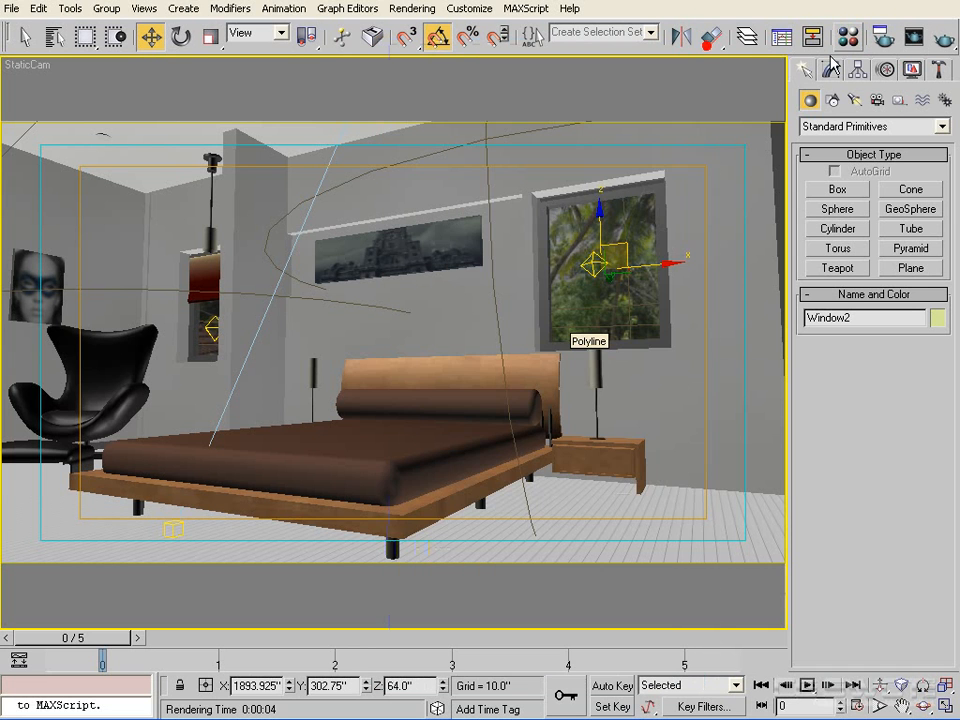
click(942, 40)
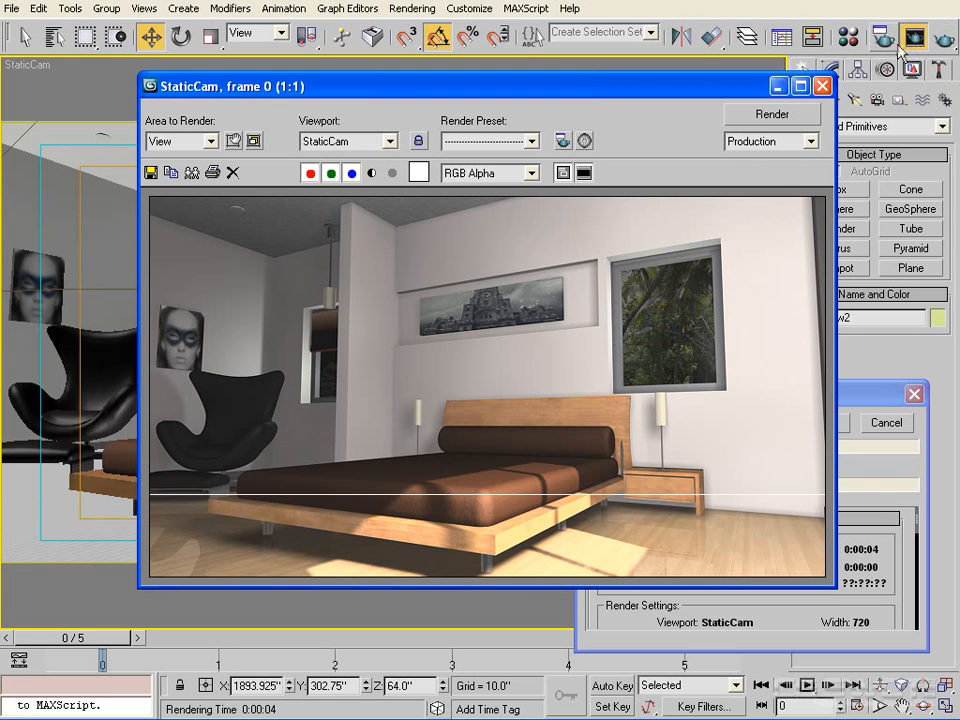
click(822, 86)
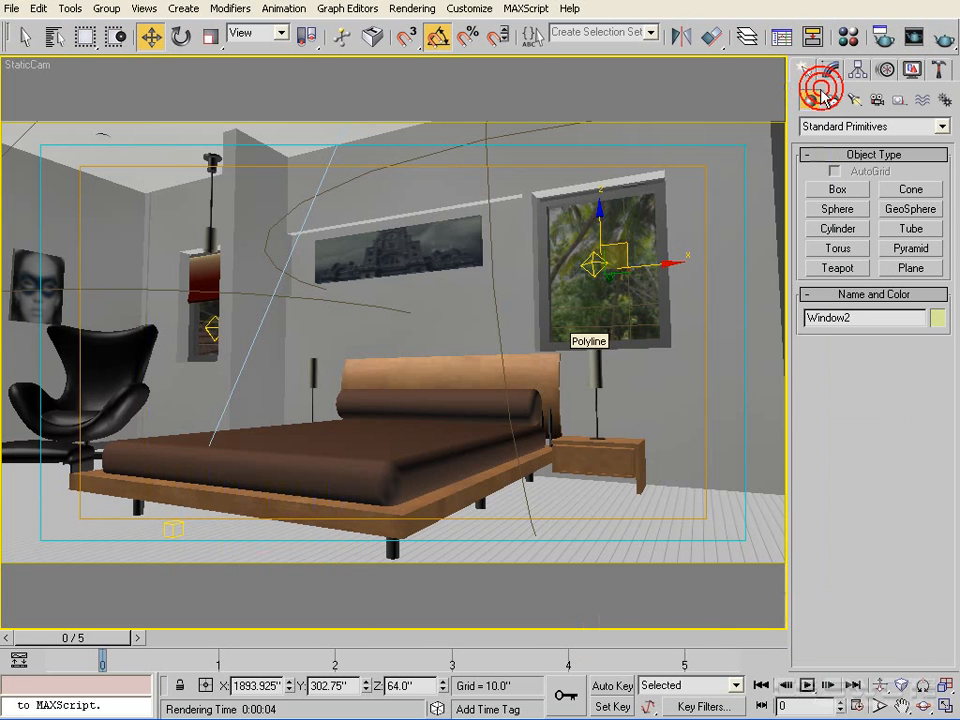
Select the garden backdrop plane seen through the window beside the bed.
click(632, 270)
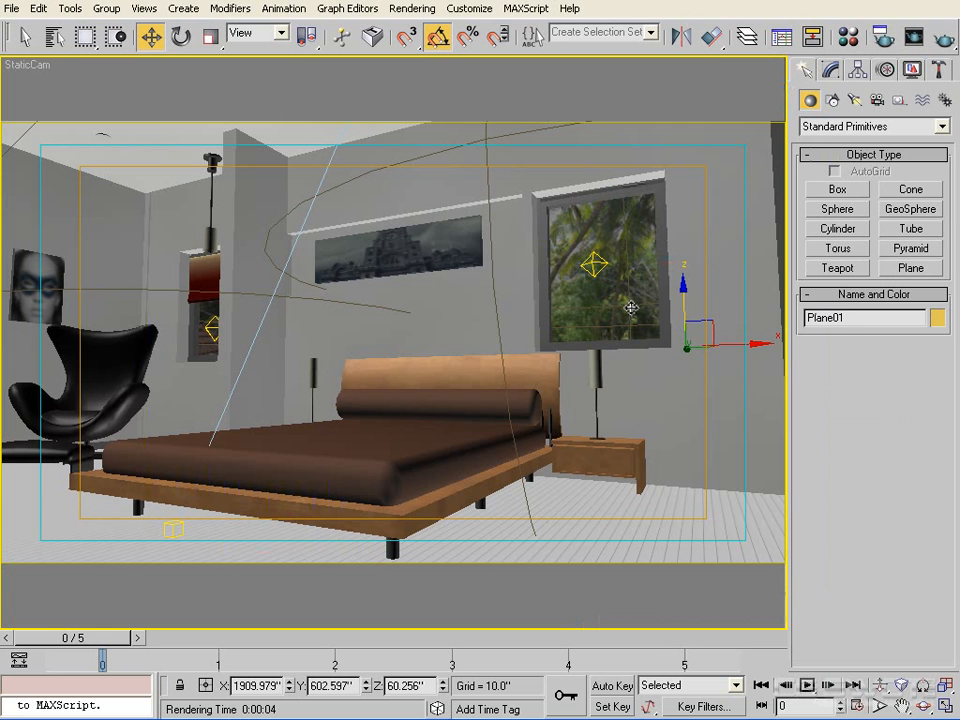
click(631, 308)
click(631, 308)
click(631, 279)
drag(636, 248, 633, 251)
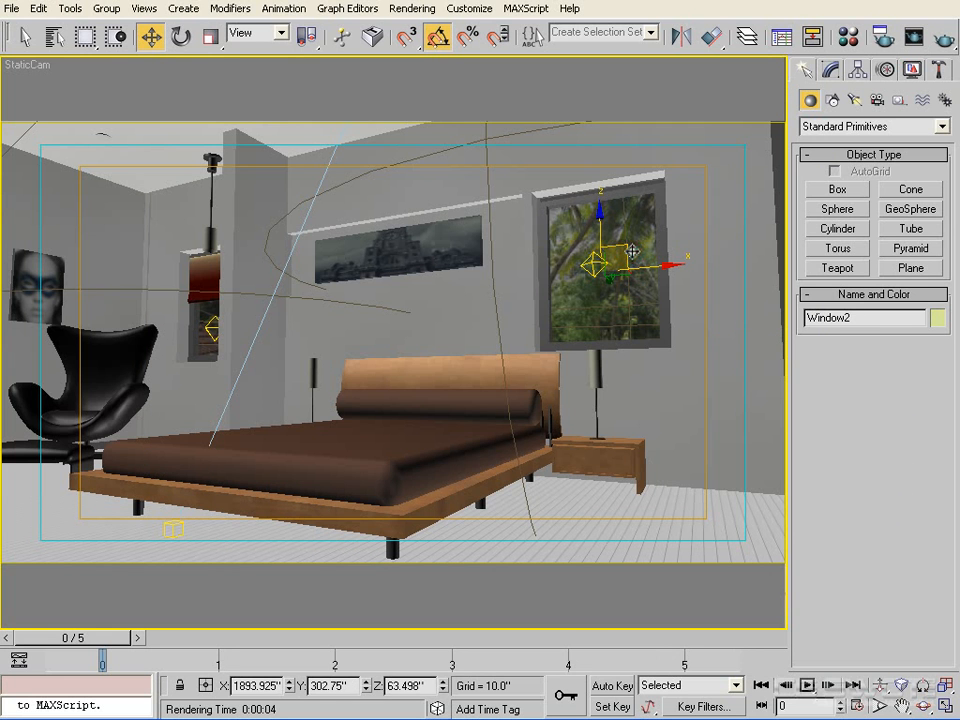
click(632, 251)
right_click(636, 290)
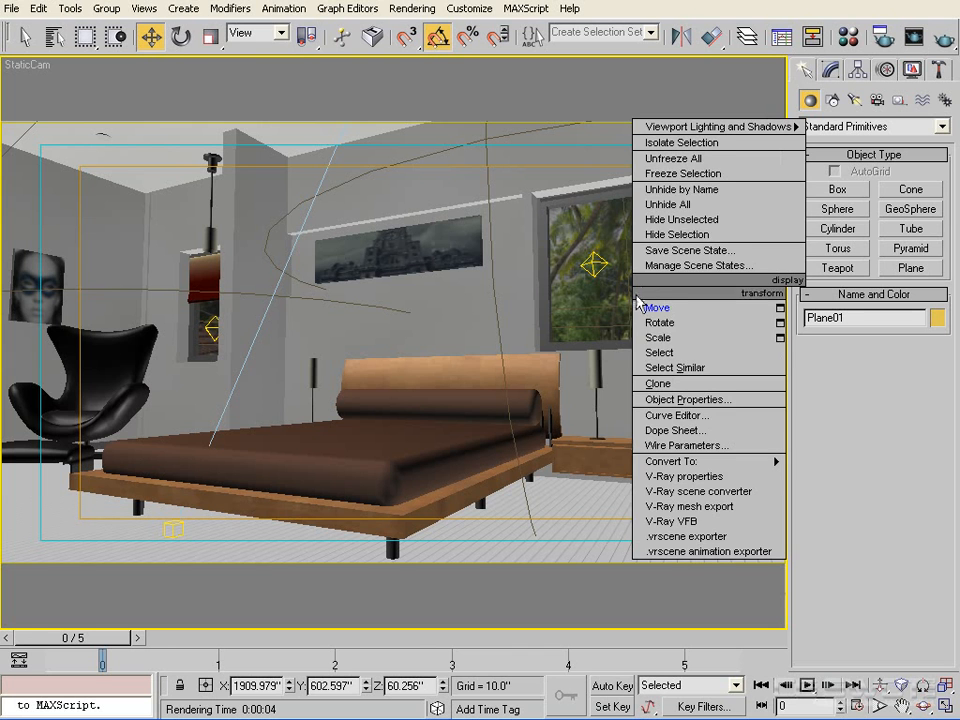
click(687, 220)
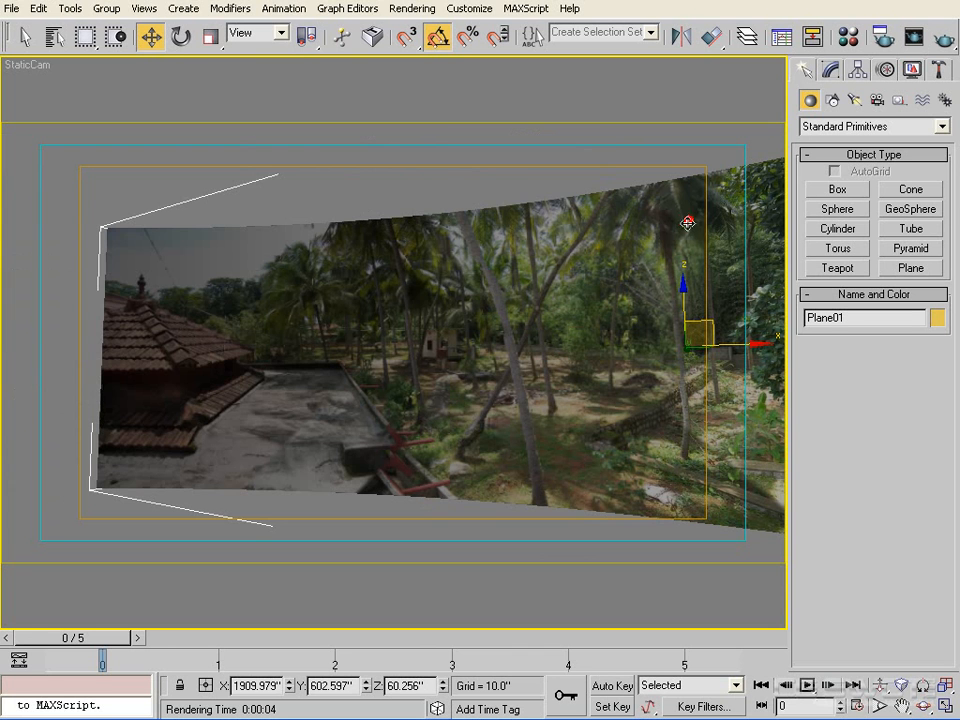
key(ctrl+z)
Hide the garden backdrop plane and check the window glass in a StaticCam render.
right_click(628, 260)
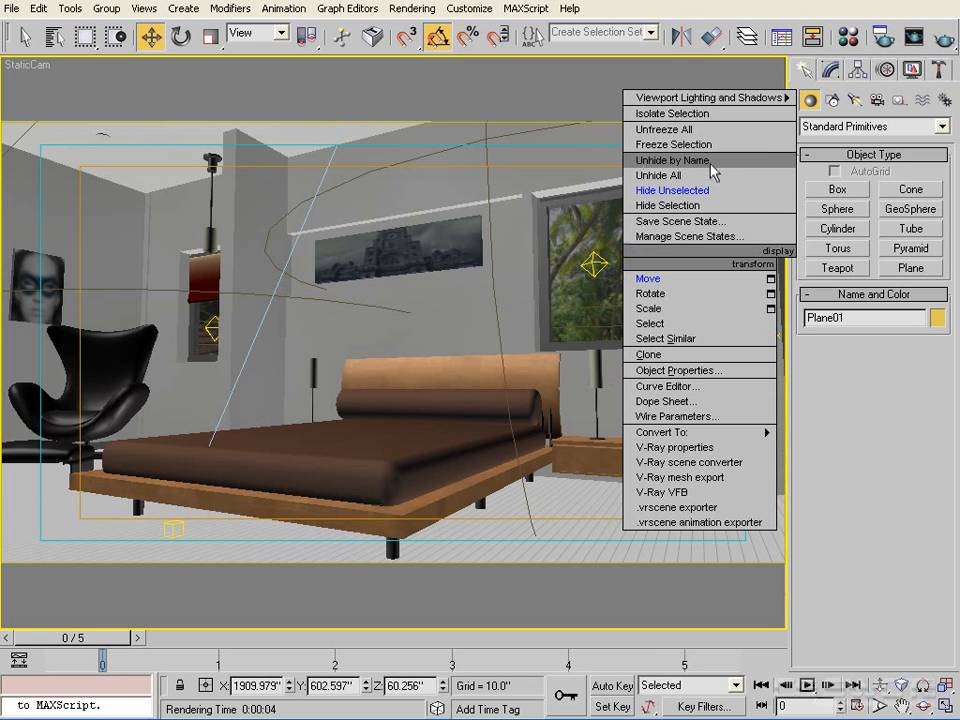
click(710, 163)
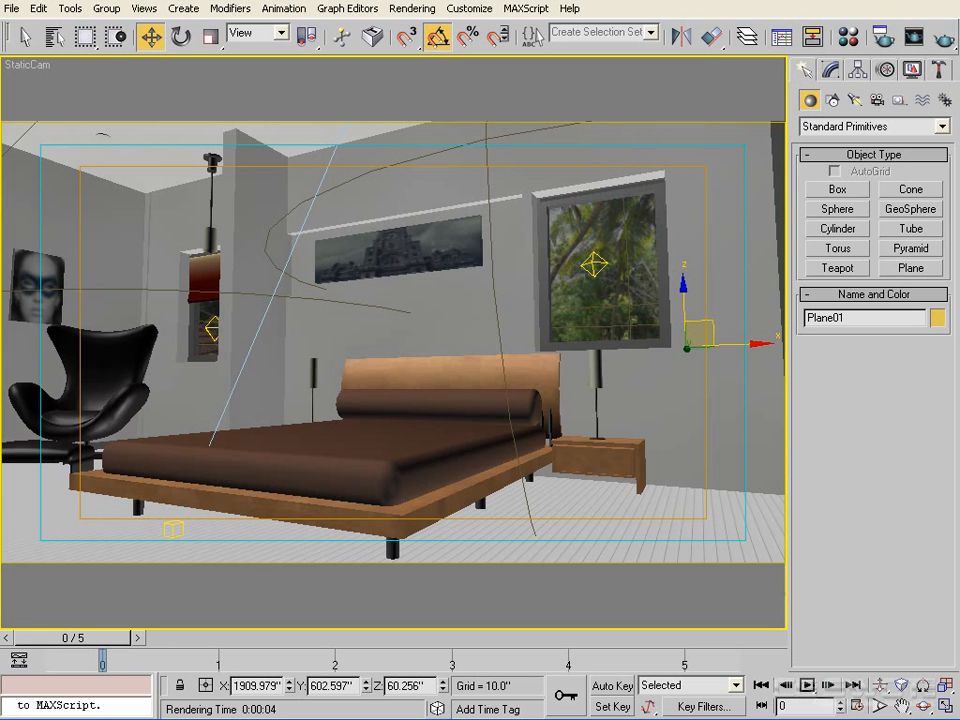
right_click(615, 258)
click(692, 205)
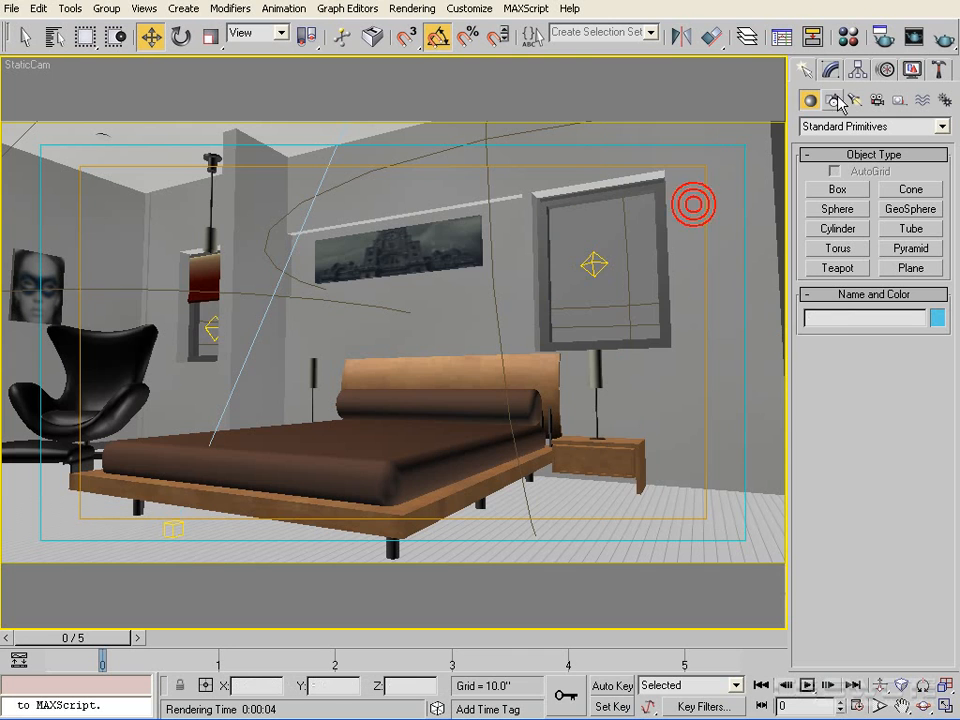
click(941, 40)
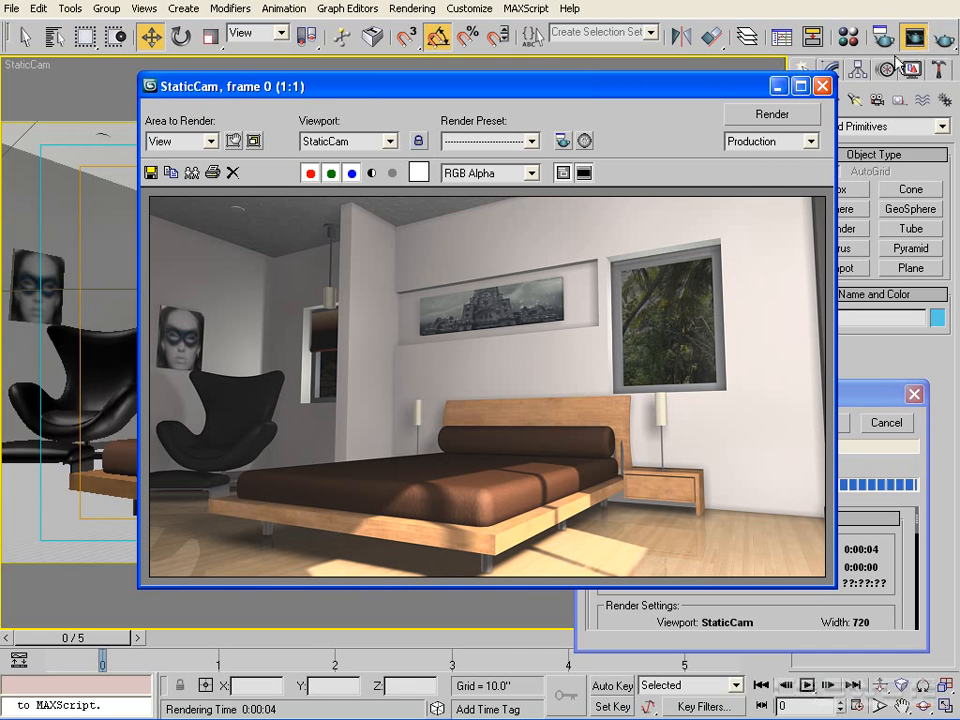
click(822, 86)
Set the environment background color to black and check it in a StaticCam render.
click(285, 9)
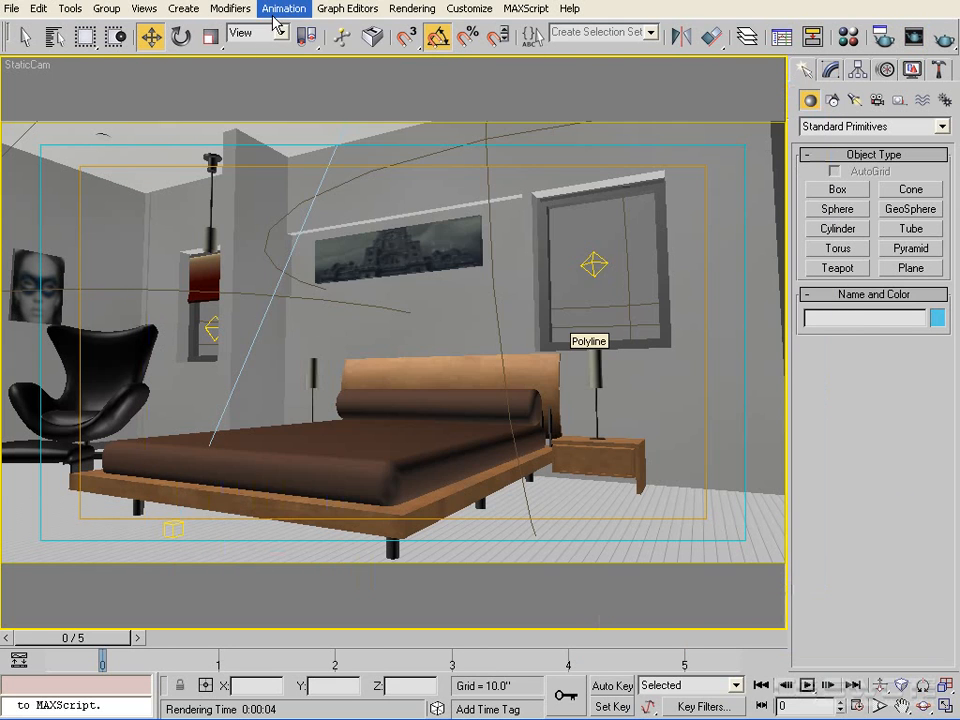
mouse_move(413, 14)
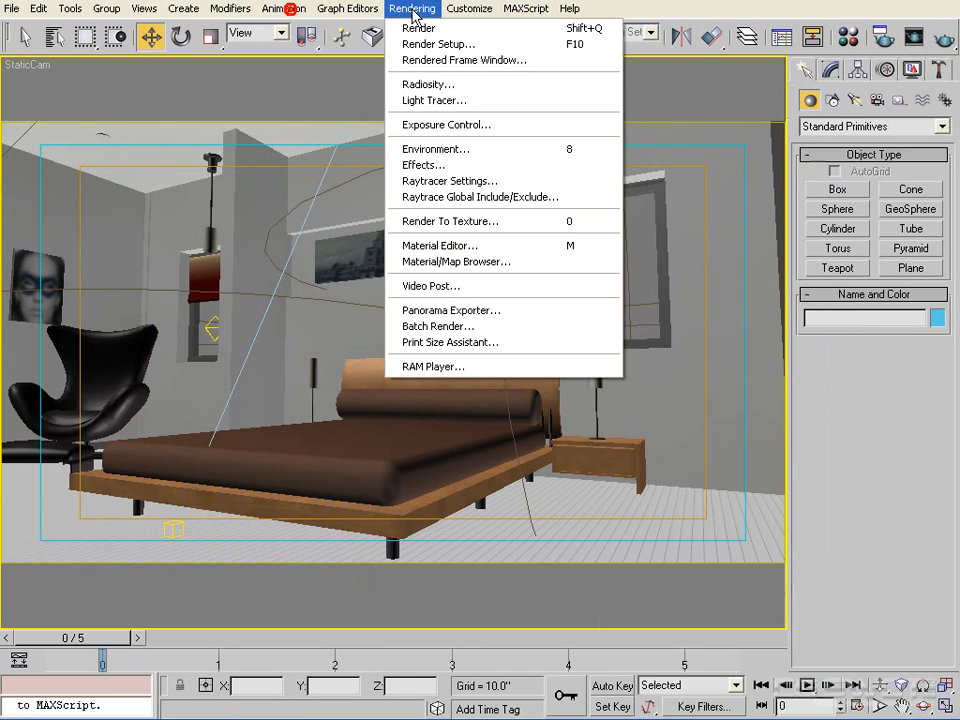
click(440, 149)
click(276, 154)
drag(405, 388, 328, 447)
click(637, 462)
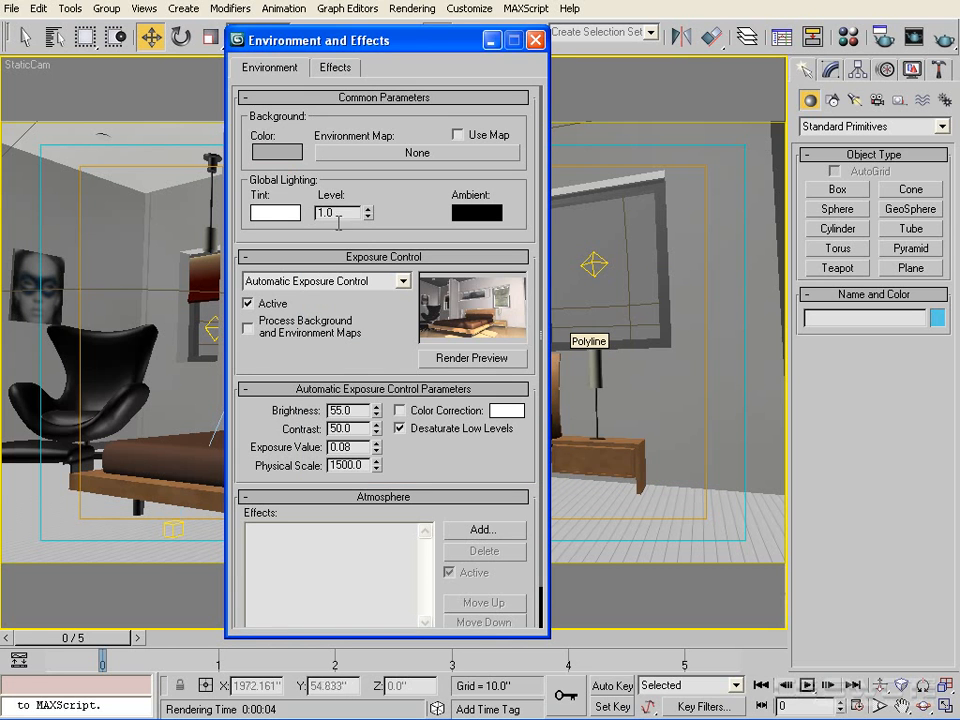
click(275, 151)
drag(510, 401, 491, 439)
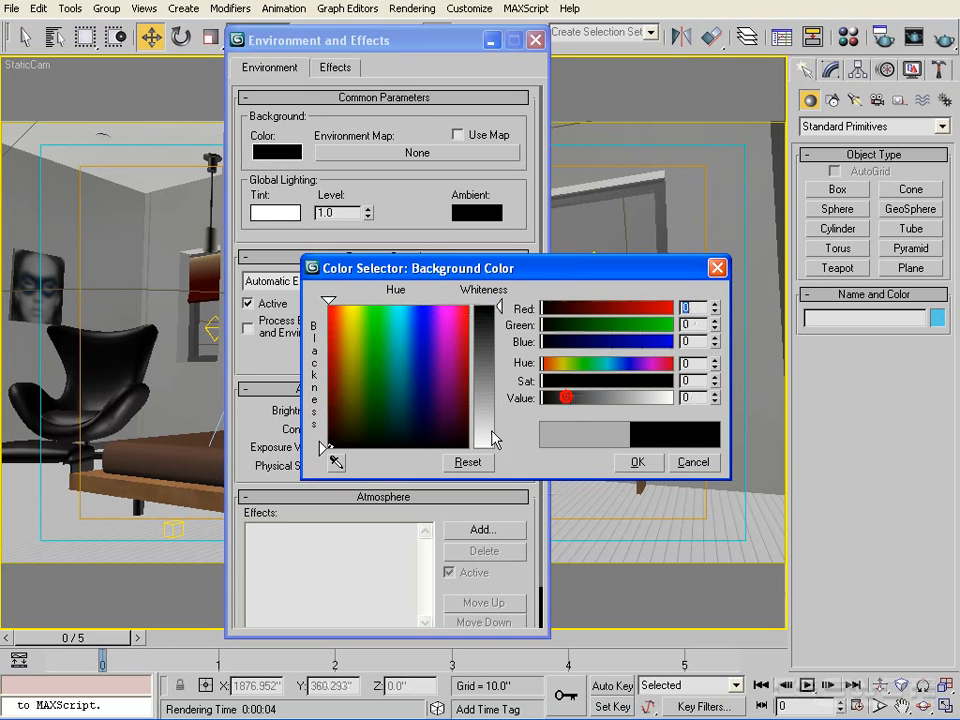
click(636, 461)
click(535, 40)
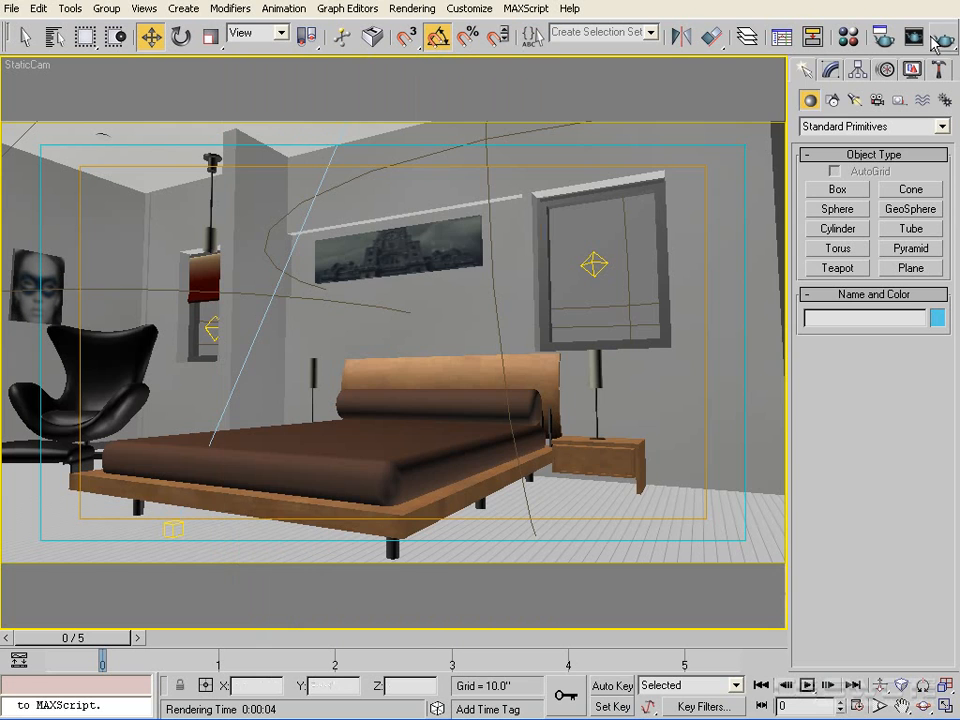
click(914, 38)
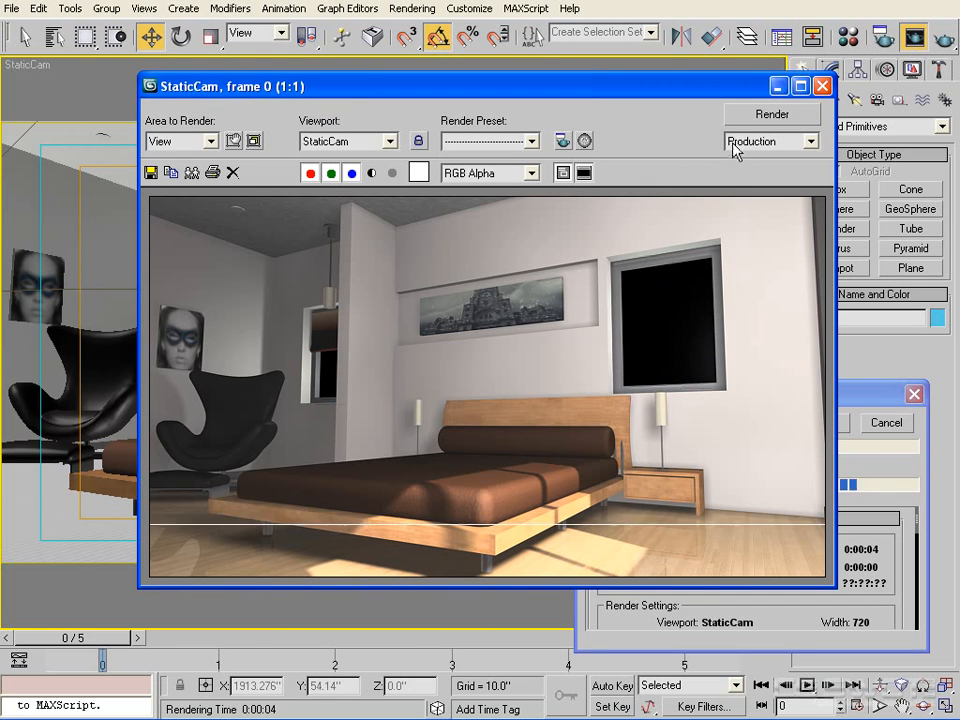
click(822, 86)
Select the Window2 glass pane and move it about 7.2" along the positive Y axis in a rotated wireframe view.
click(624, 285)
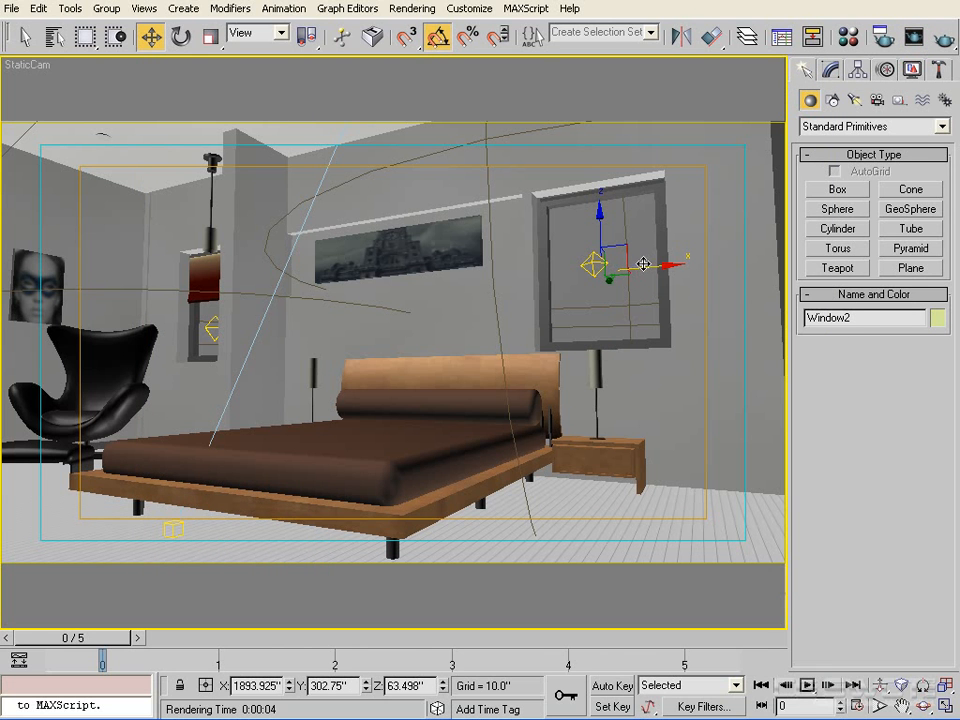
key(t)
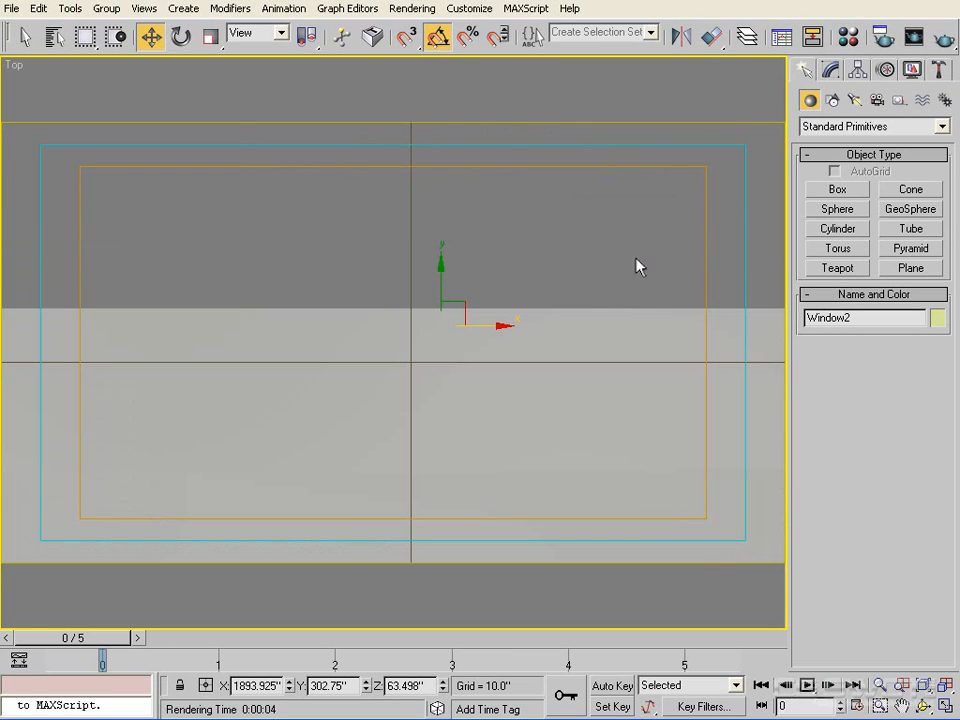
alt+middle_drag(476, 303, 485, 241)
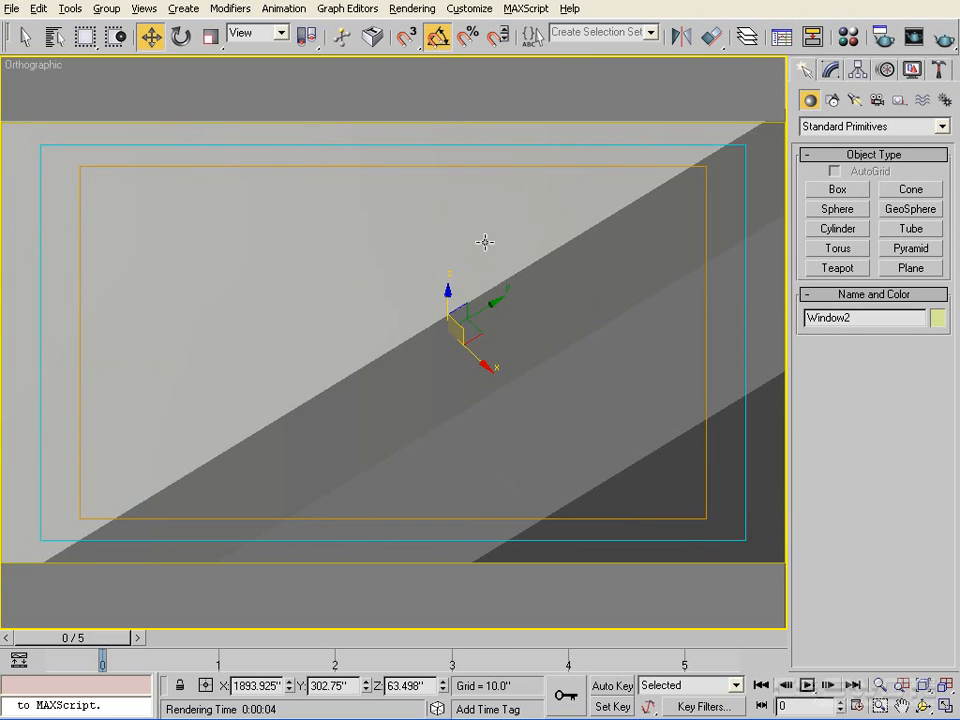
key(F3)
mouse_move(556, 347)
alt+middle_down()
mouse_move(553, 377)
mouse_move(600, 384)
mouse_move(522, 362)
mouse_move(495, 386)
mouse_move(457, 378)
alt+middle_up()
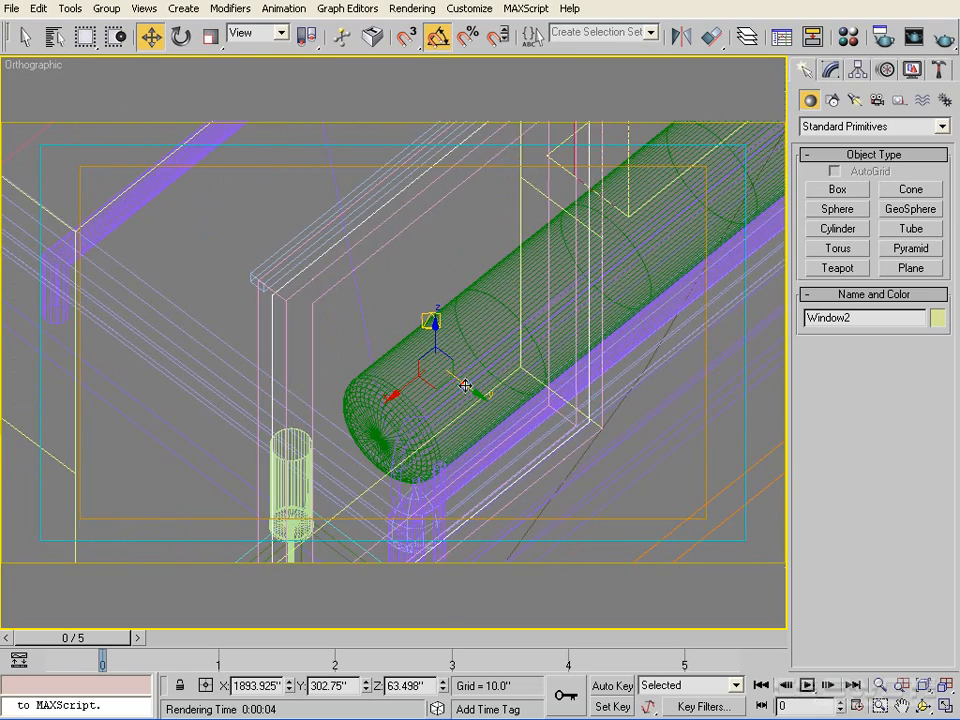
drag(465, 386, 525, 438)
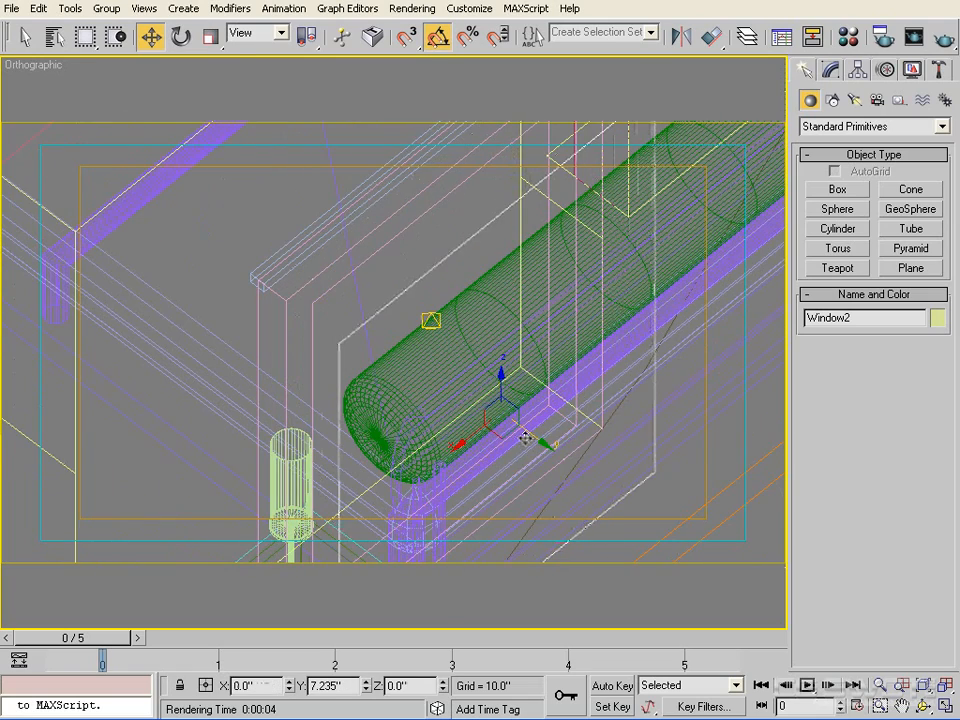
alt+middle_drag(594, 433, 238, 379)
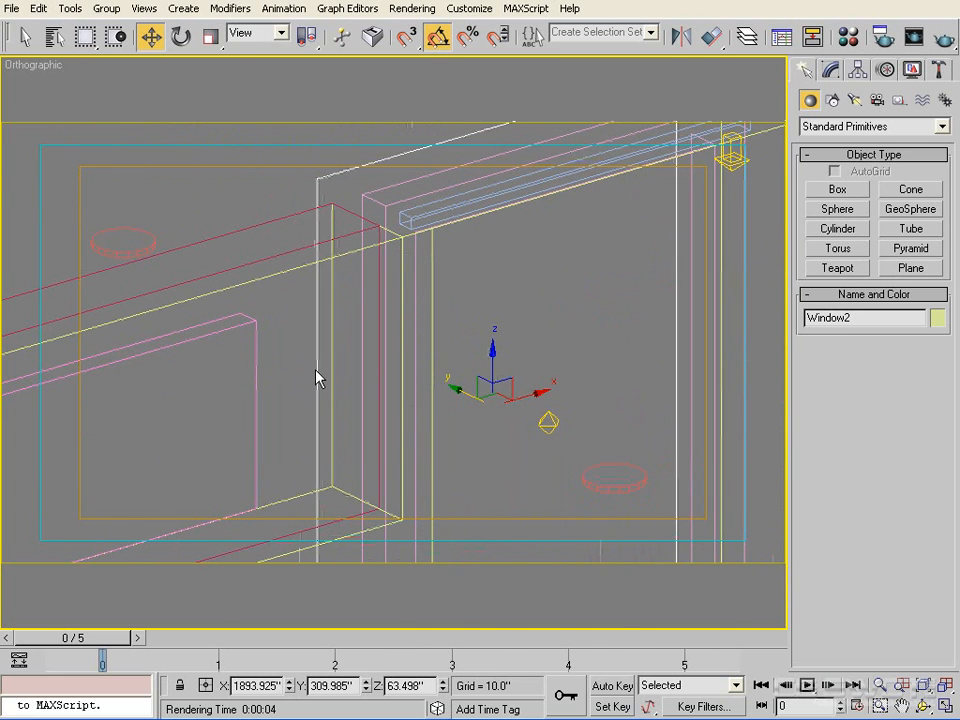
Inspect the Glass material's Raytrace reflection map and set its reflection amount to 100.
key(m)
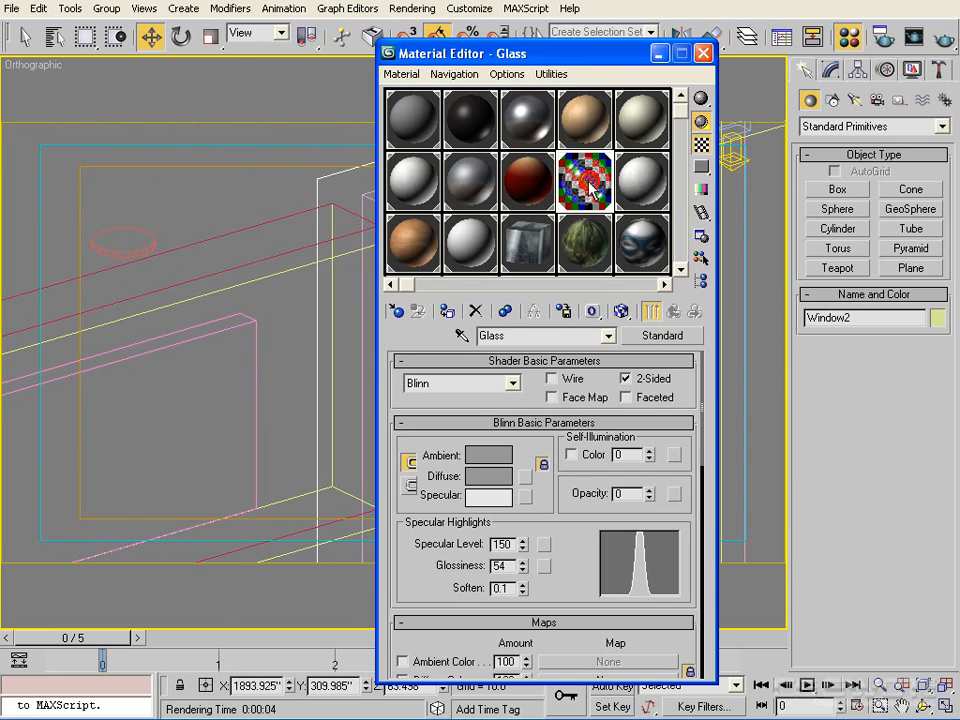
drag(574, 553, 588, 302)
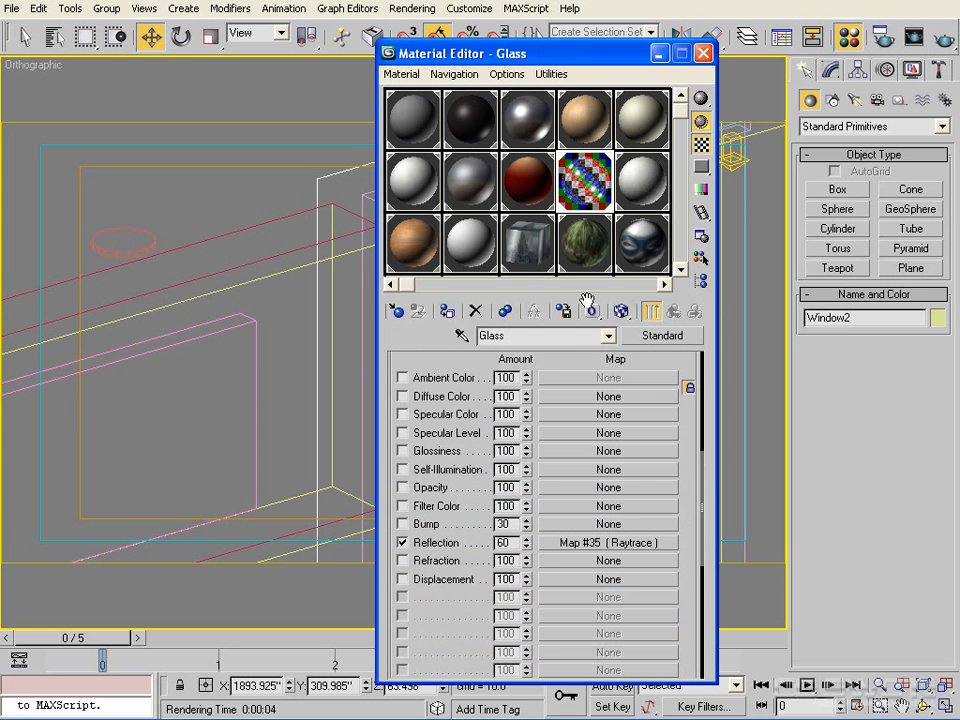
click(611, 541)
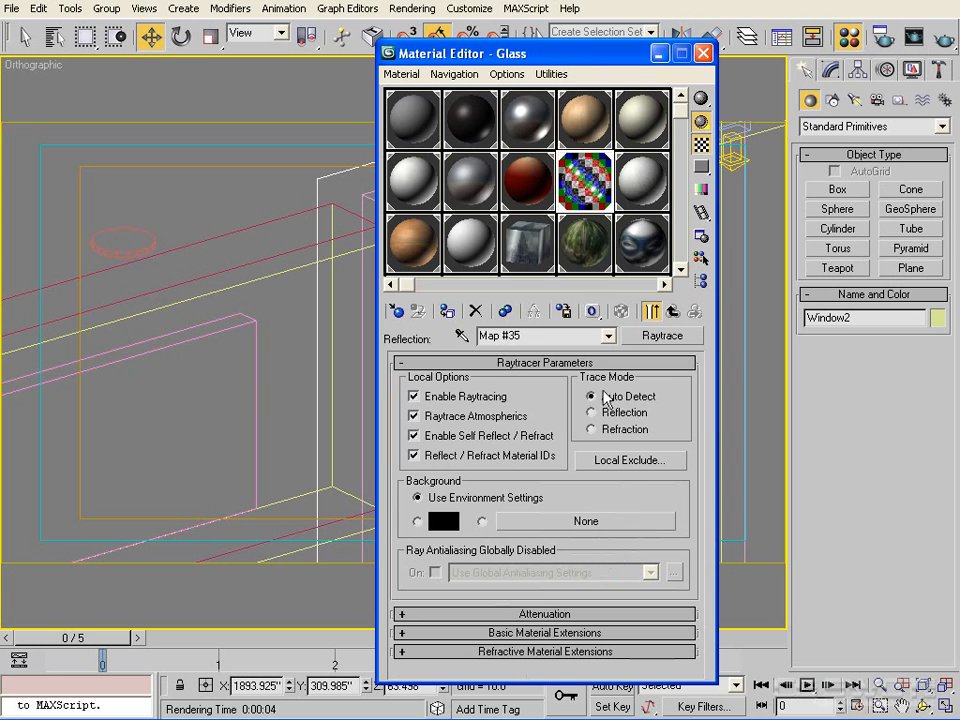
click(671, 312)
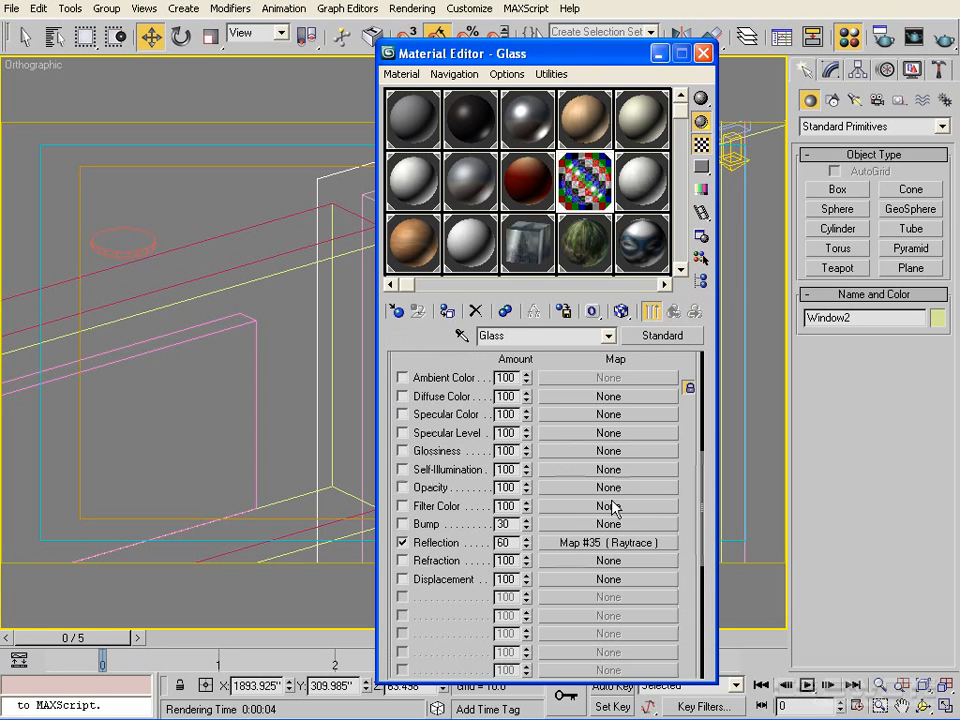
drag(527, 545, 527, 535)
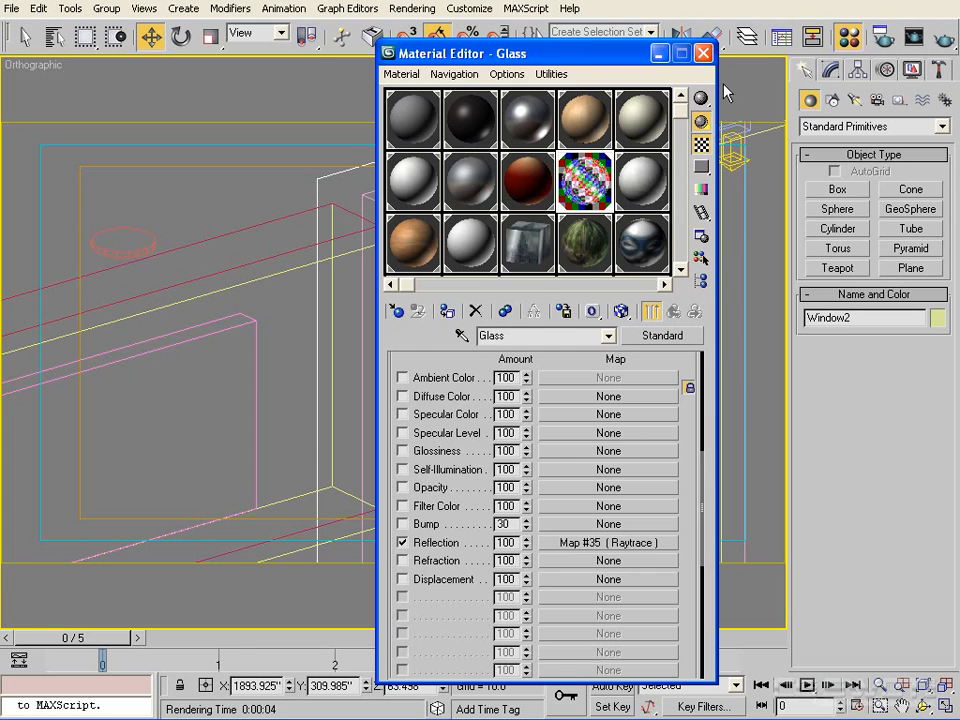
click(704, 53)
middle_drag(584, 363, 544, 422)
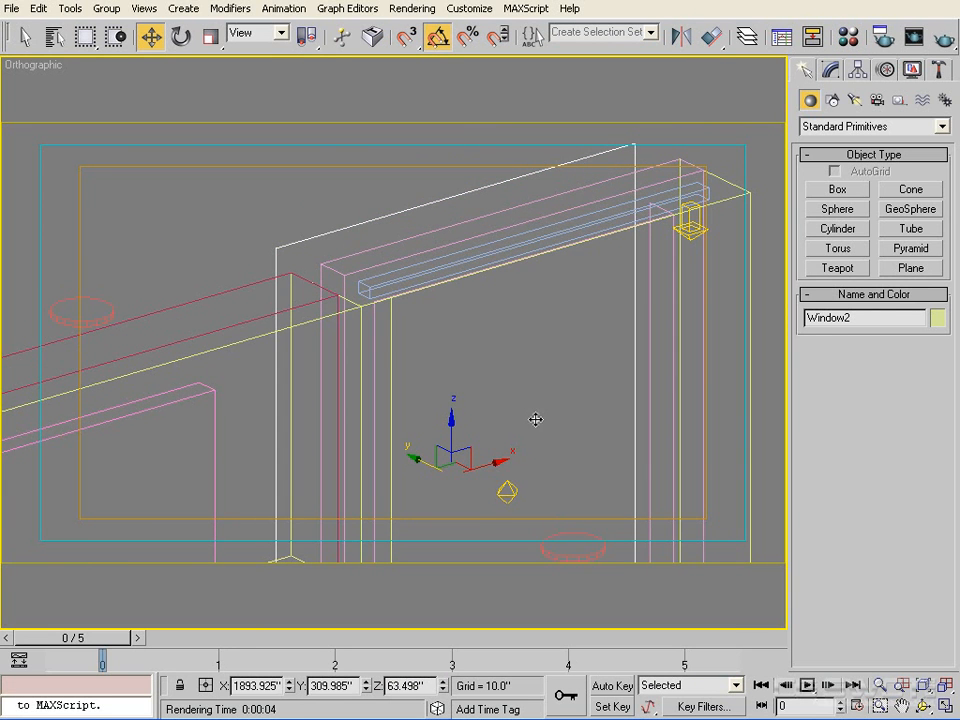
Move the Window2 glass pane about 7.3" along the negative Y axis in the Top view and check it in a StaticCam render.
key(t)
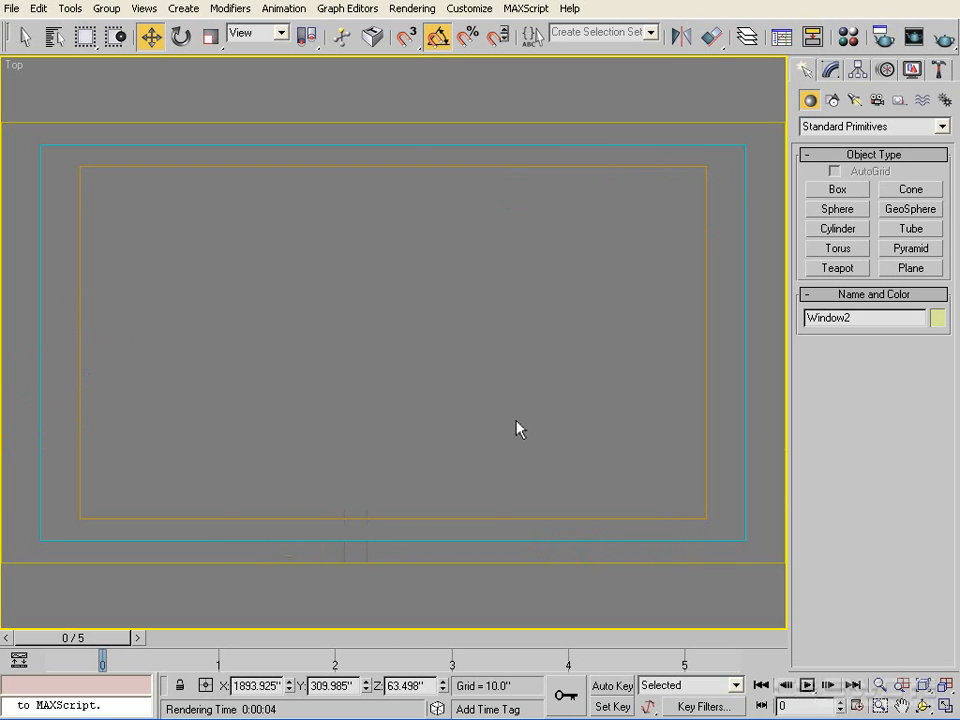
key(z)
middle_drag(471, 367, 478, 190)
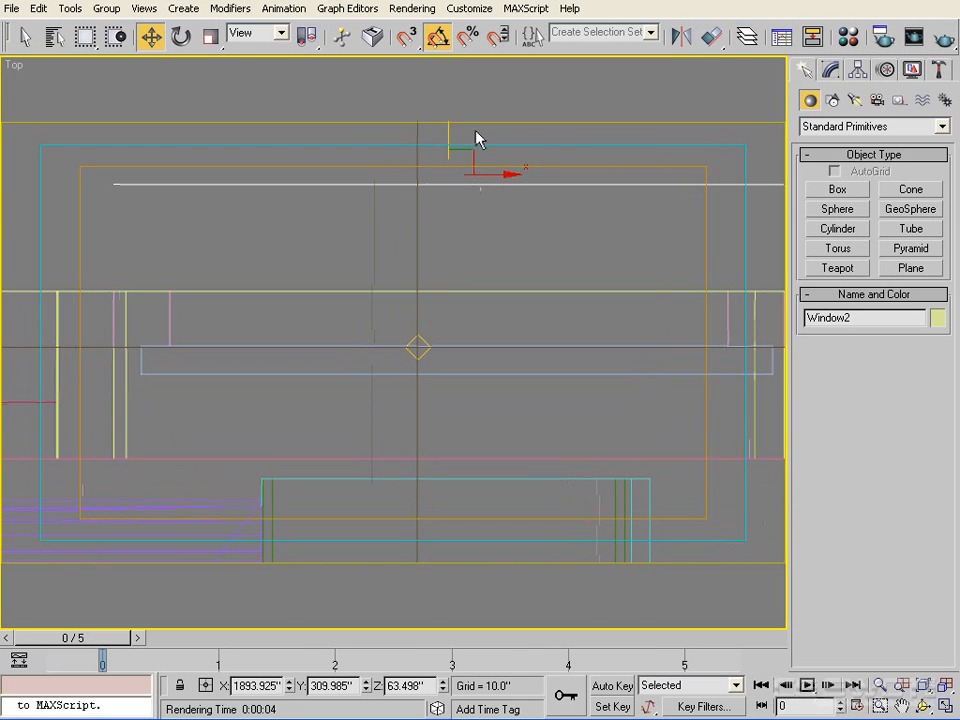
drag(449, 135, 451, 271)
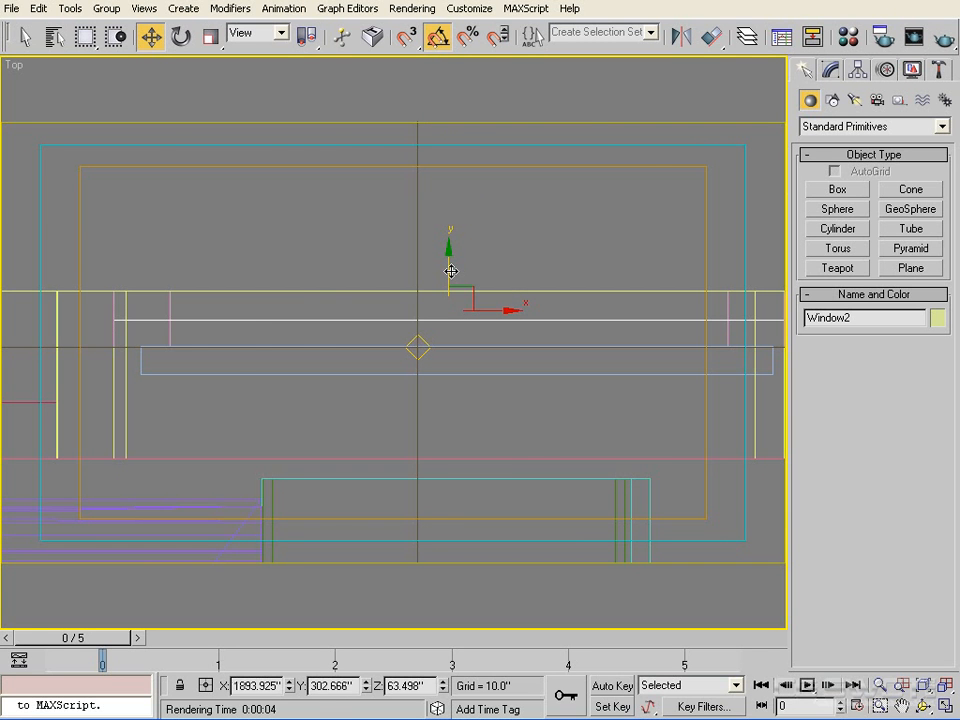
key(c)
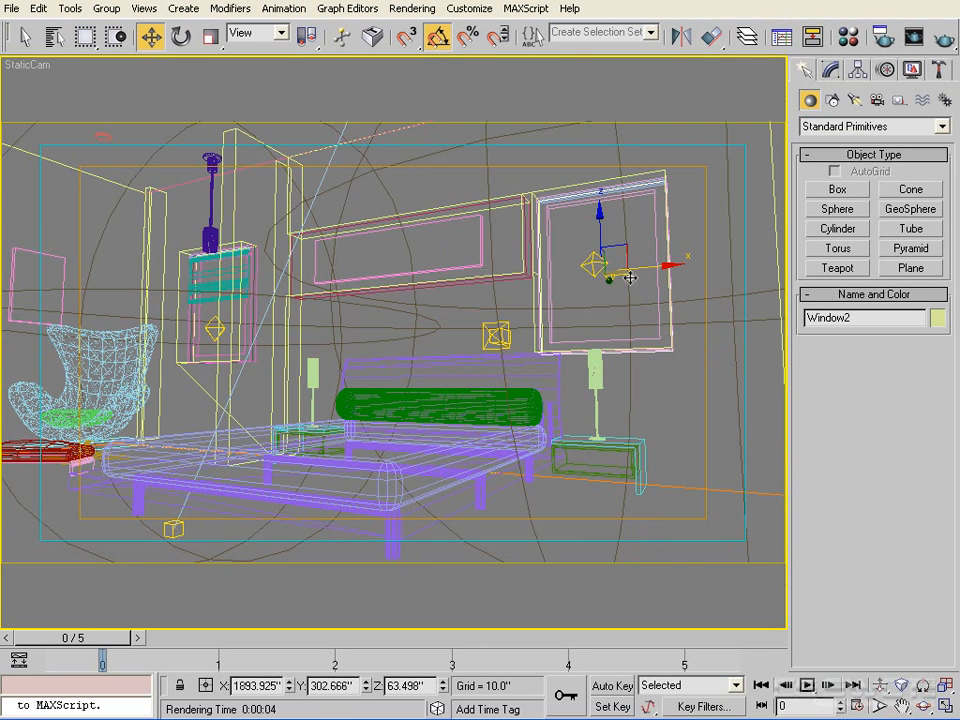
click(941, 42)
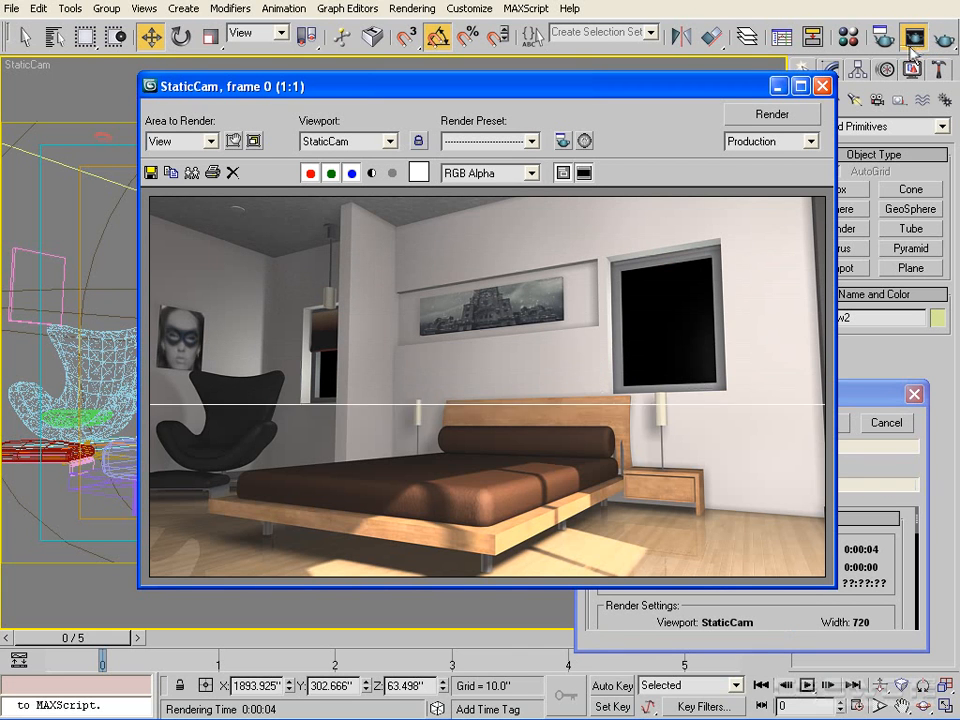
click(820, 86)
Set the exposure control type to <no exposure control> and check the window glass in a StaticCam render.
click(416, 9)
click(448, 151)
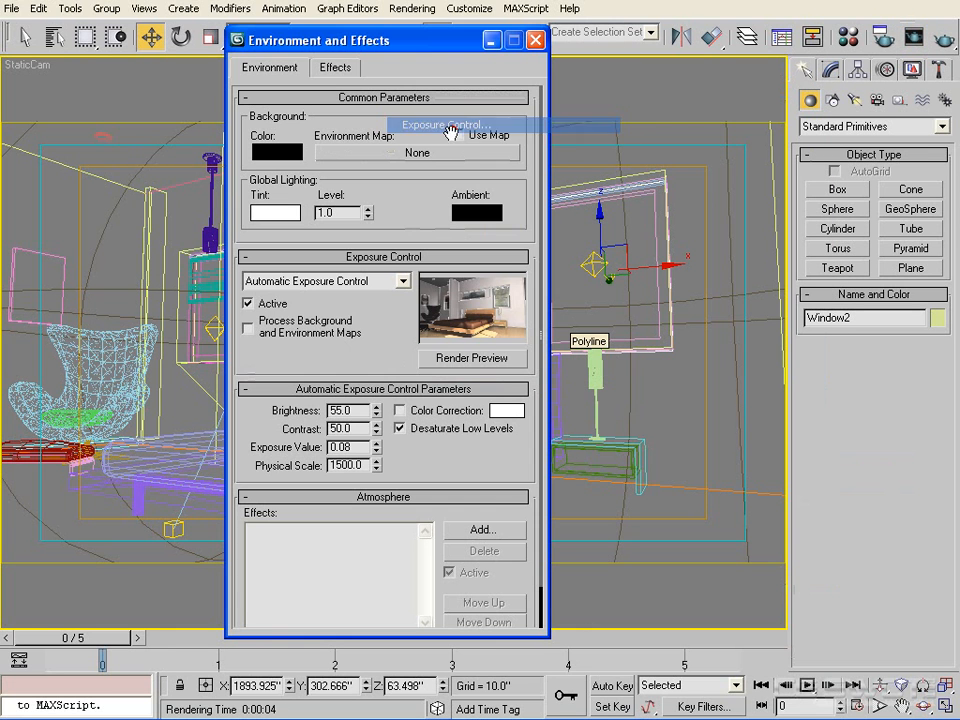
click(343, 281)
click(338, 294)
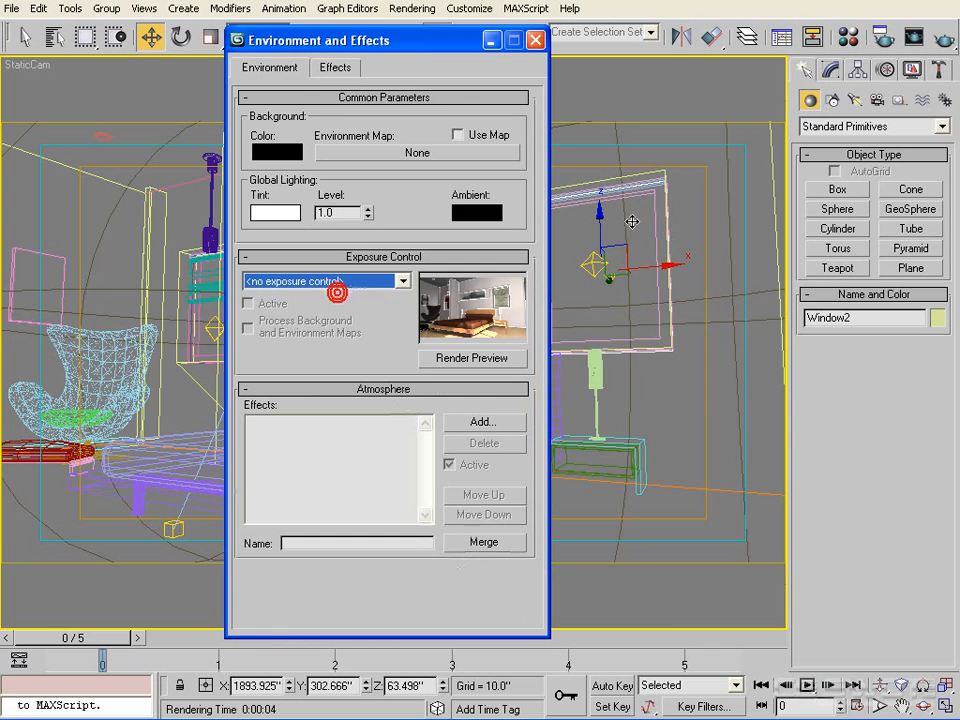
click(942, 40)
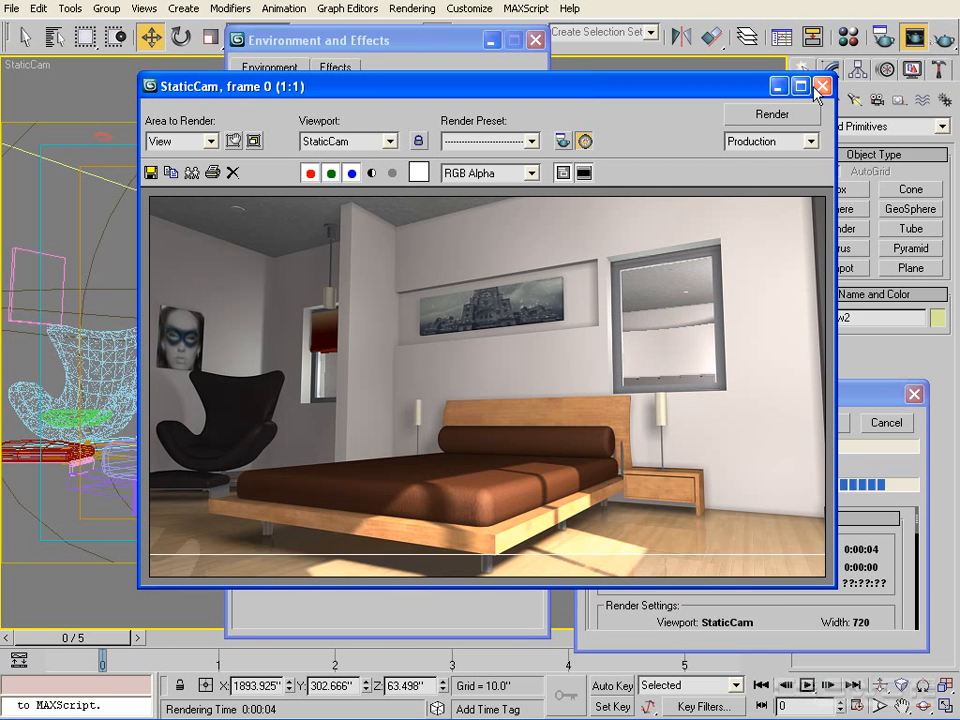
click(822, 86)
Set the exposure type to Automatic Exposure Control, enable Process Background and Environment Maps, and check the glass in a StaticCam render.
click(400, 281)
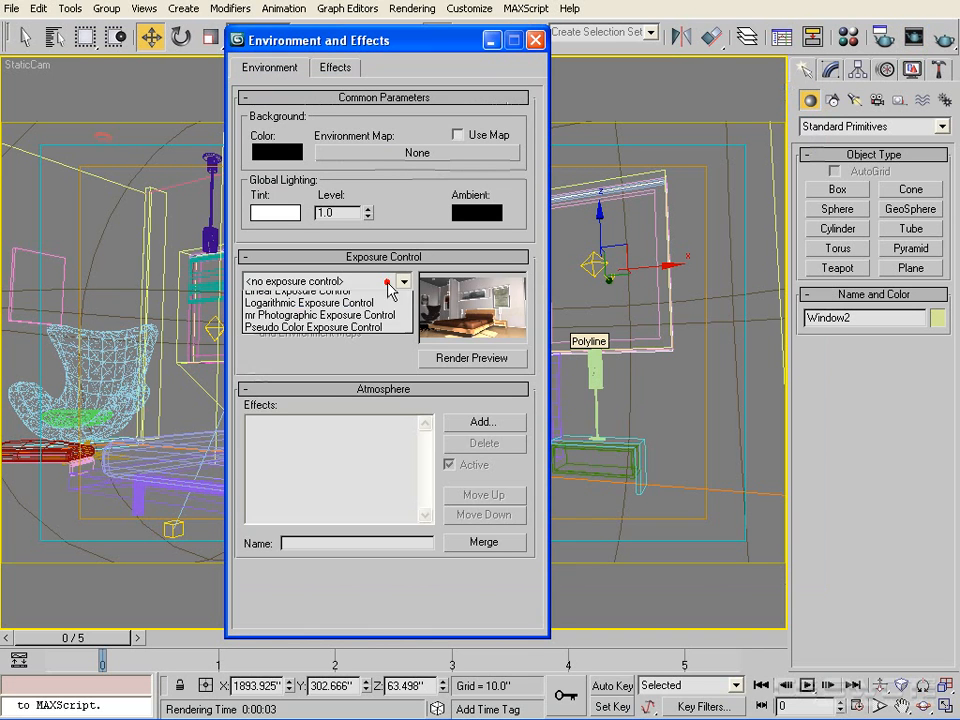
click(370, 313)
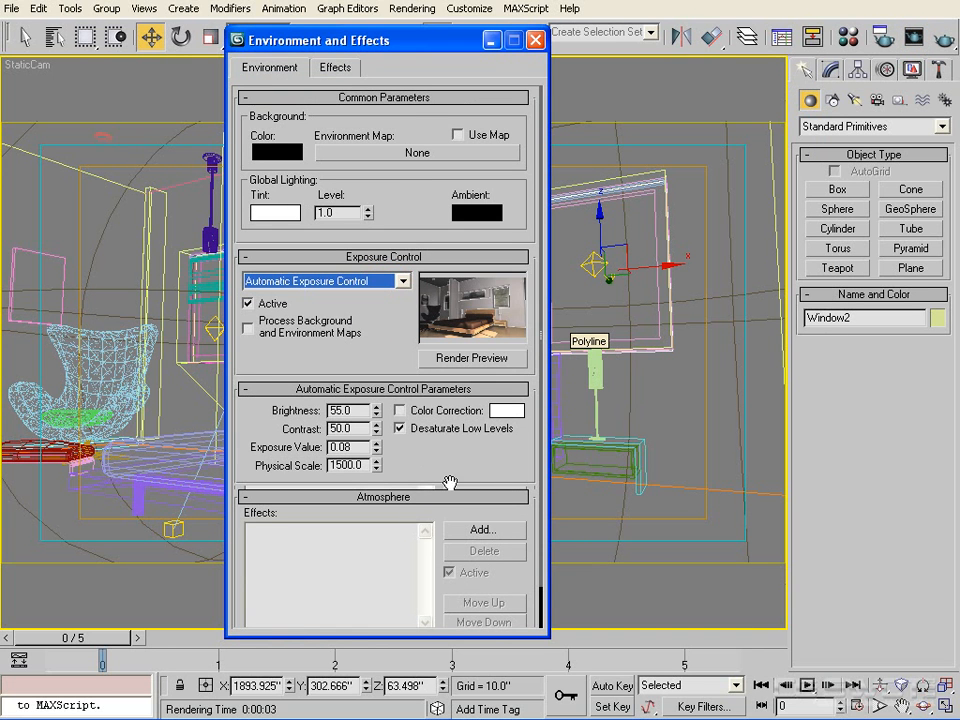
drag(443, 510, 443, 502)
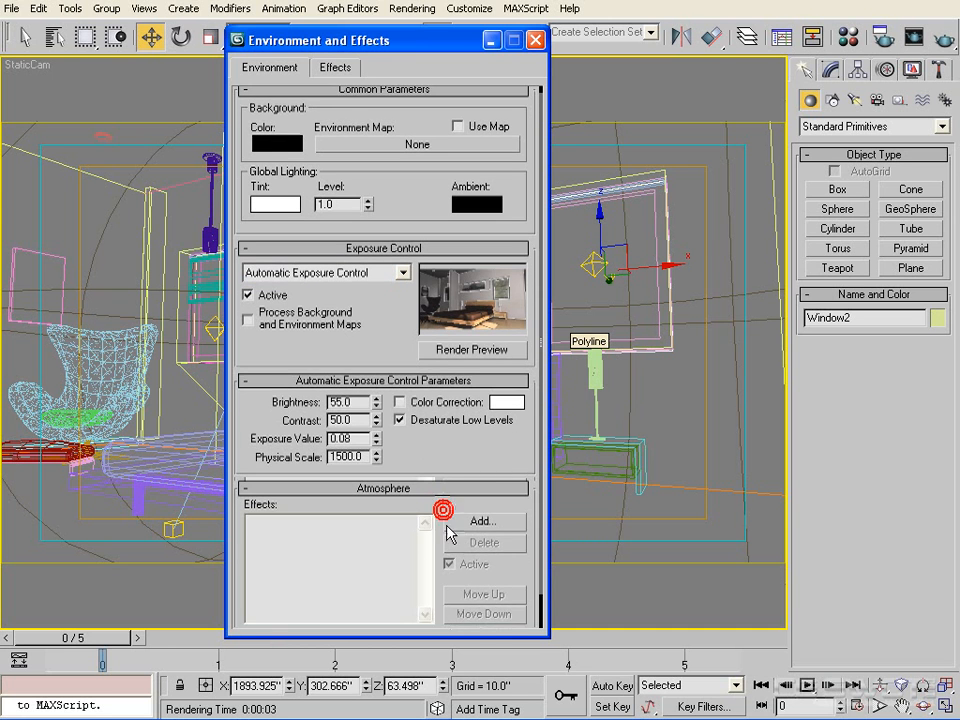
drag(487, 449, 450, 400)
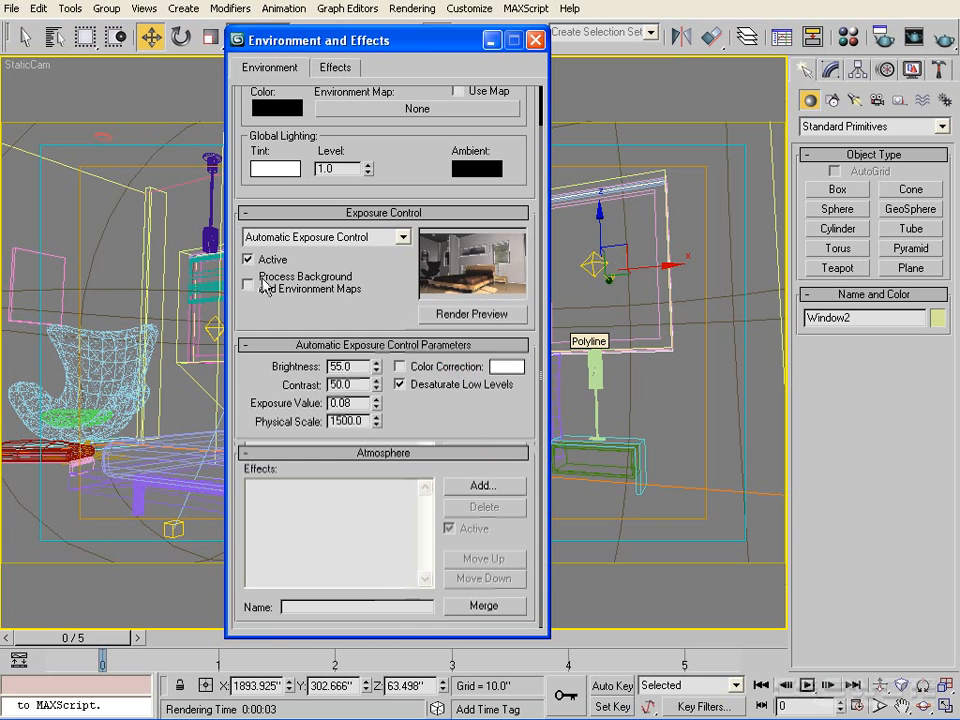
click(942, 40)
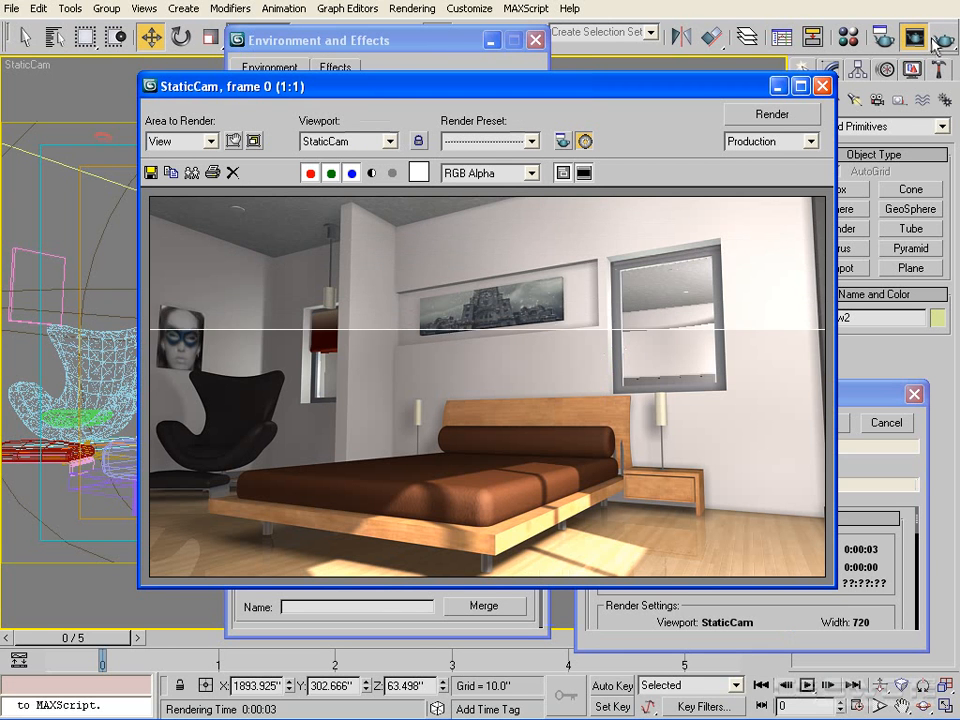
click(822, 86)
Set the Glass material's reflection amount to 60, check it in a StaticCam render, and close the material and environment settings.
key(m)
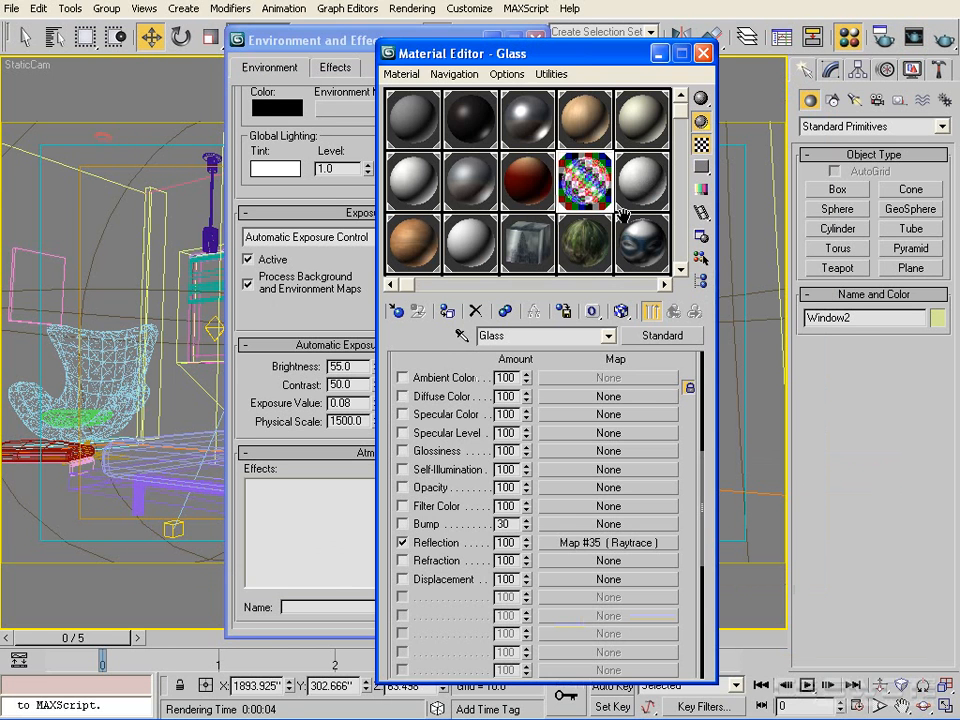
double_click(506, 542)
drag(516, 542, 441, 557)
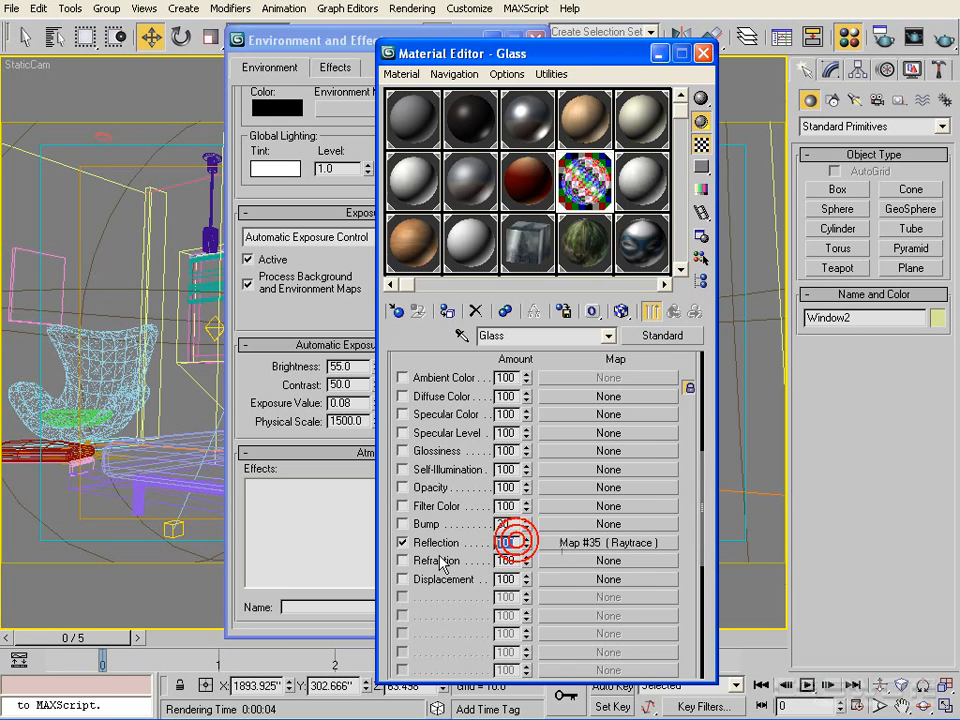
key(Return)
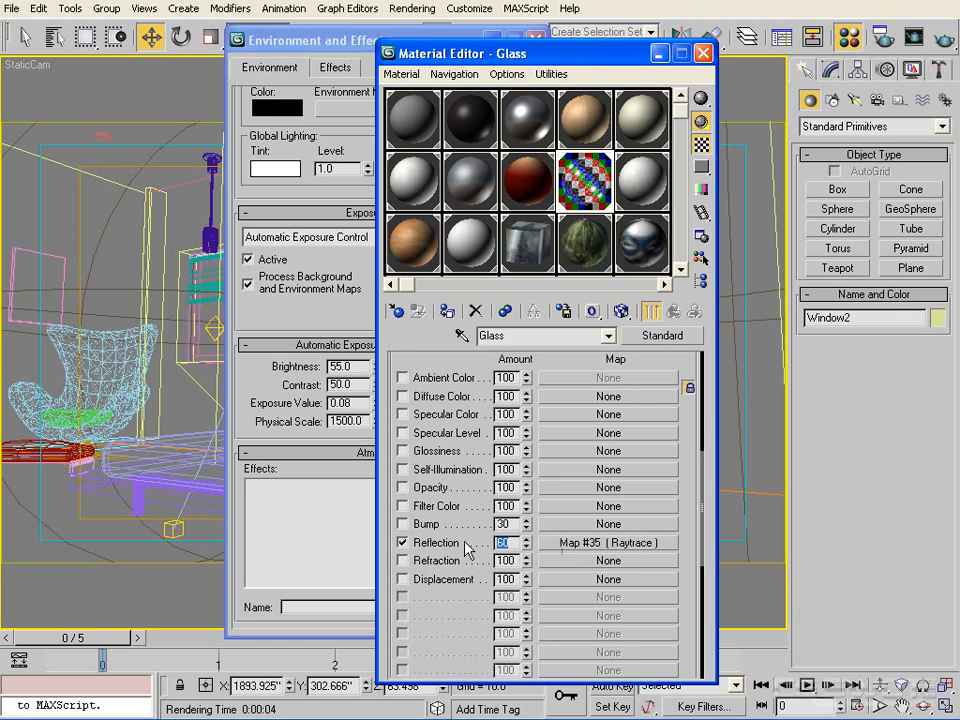
click(945, 40)
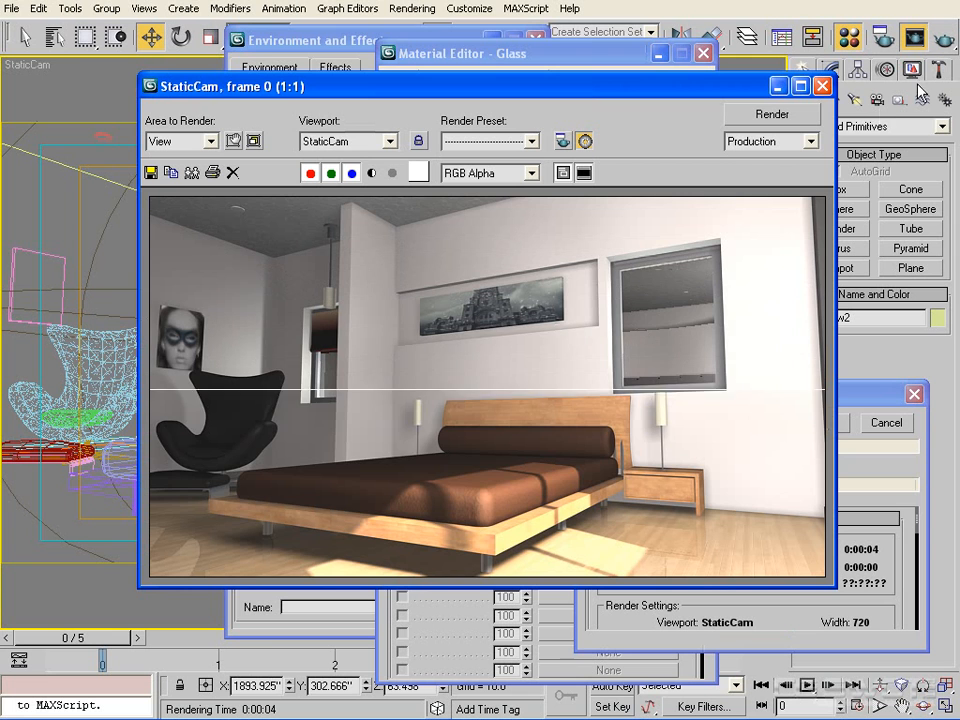
click(822, 86)
click(704, 53)
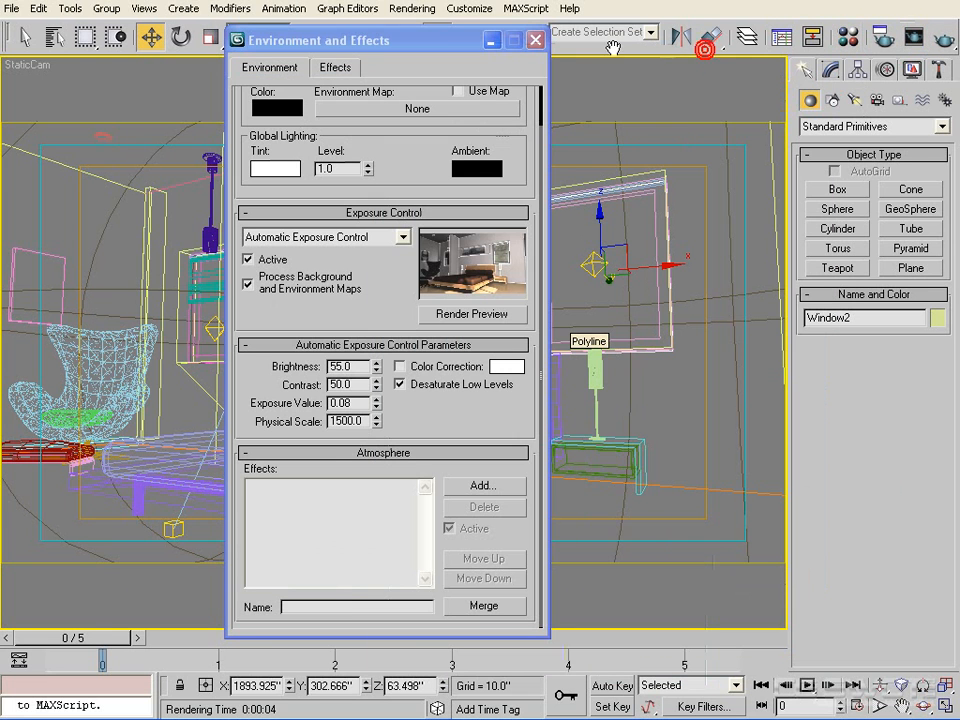
click(535, 41)
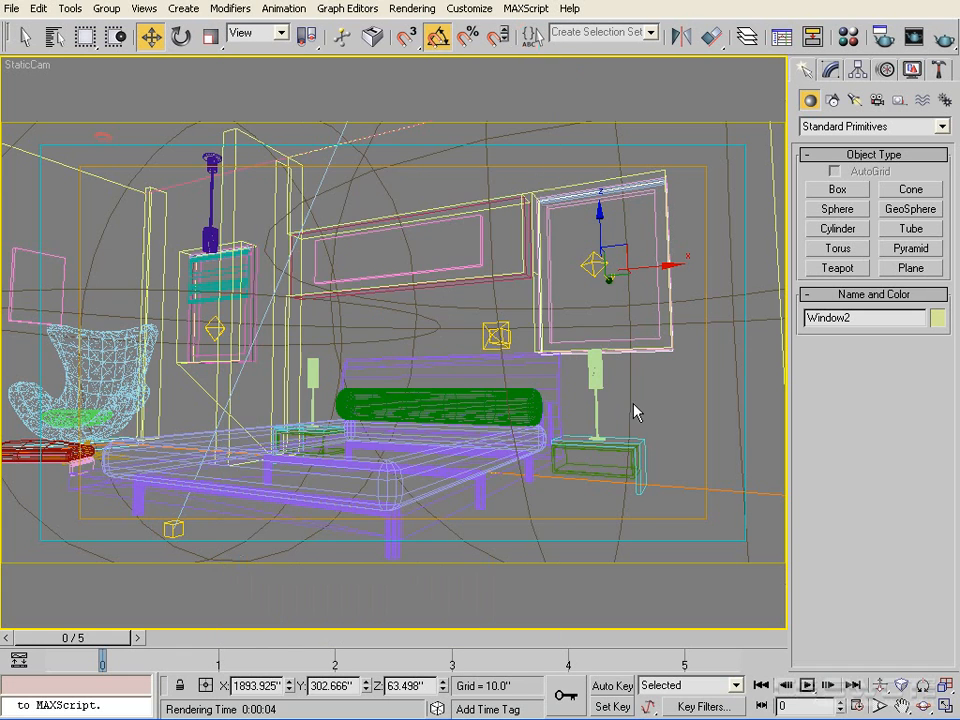
Compare the intensities of the Fill02 light and the fill light east of the room, and set Fill02's multiplier to 0.35.
key(t)
scroll(404, 400, down, 8)
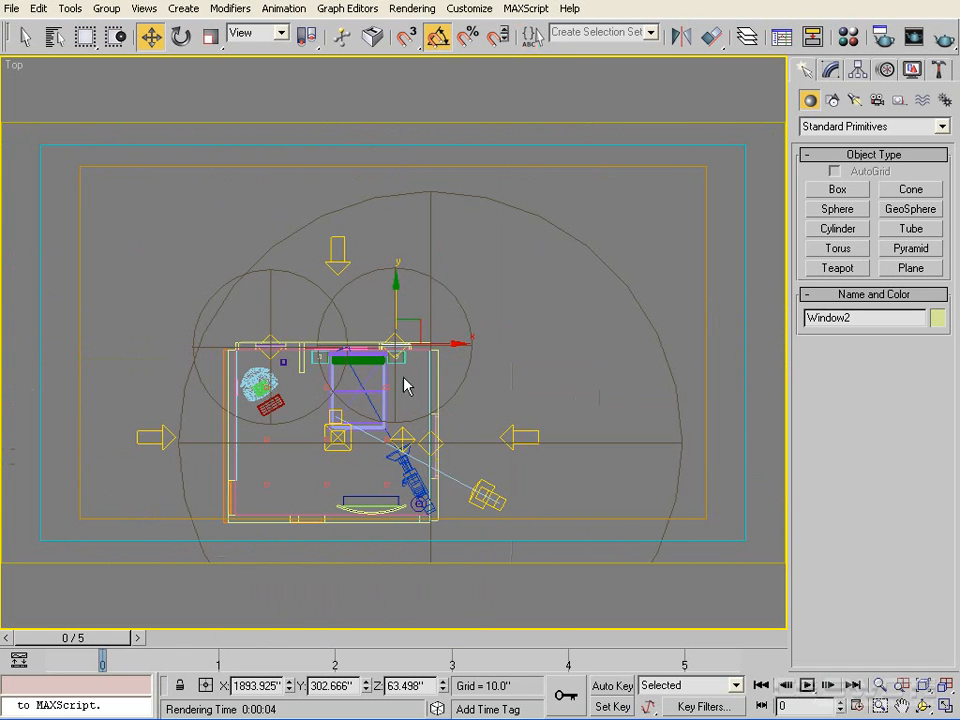
click(343, 259)
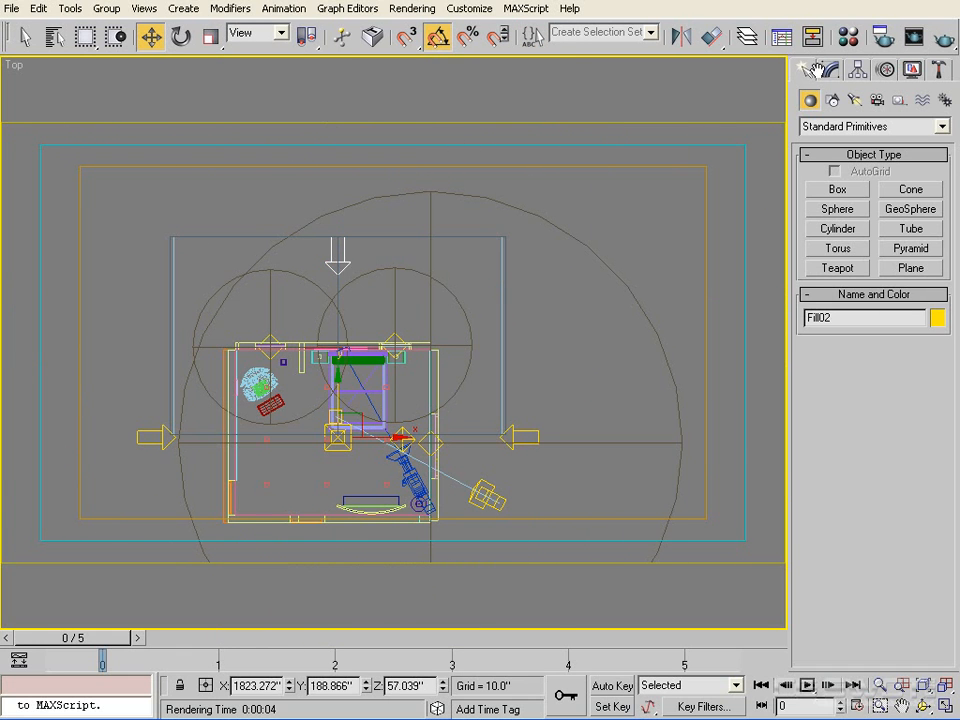
click(829, 70)
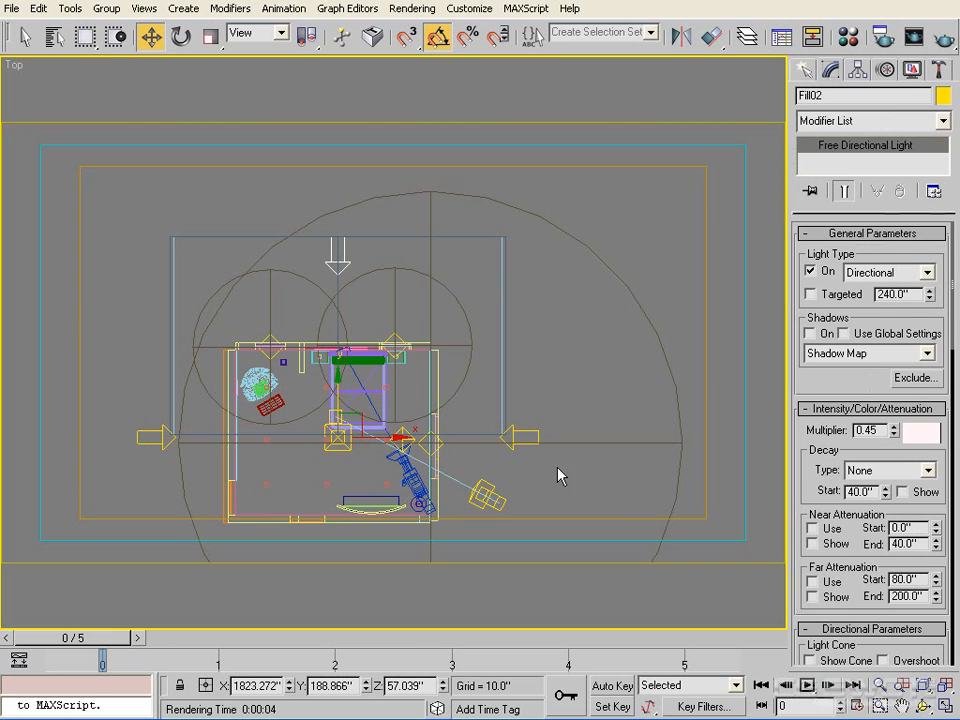
click(506, 439)
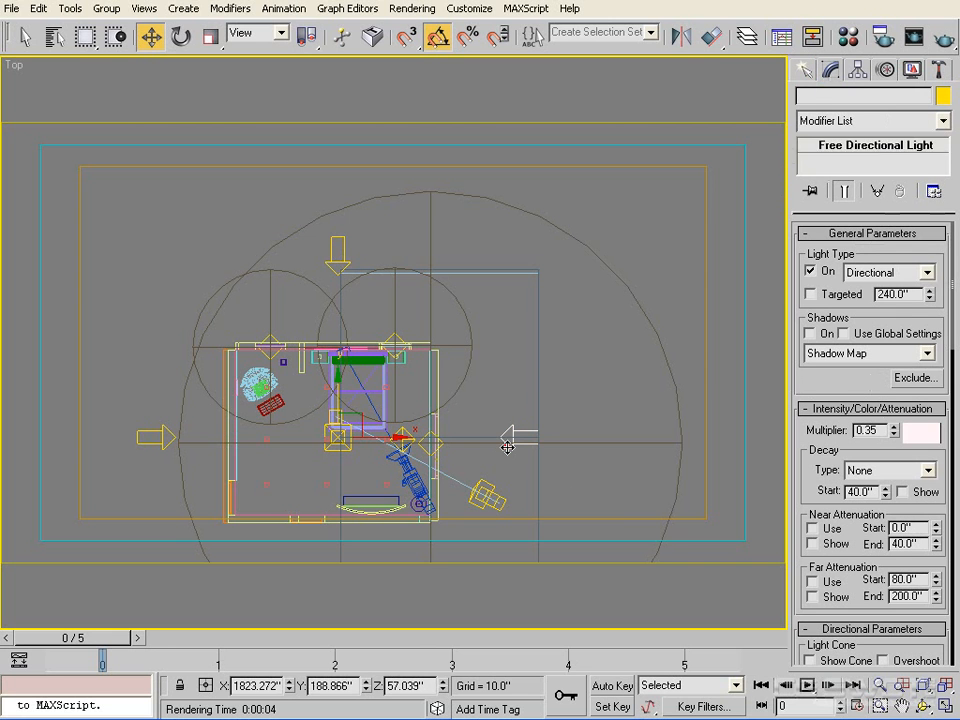
click(332, 257)
double_click(879, 430)
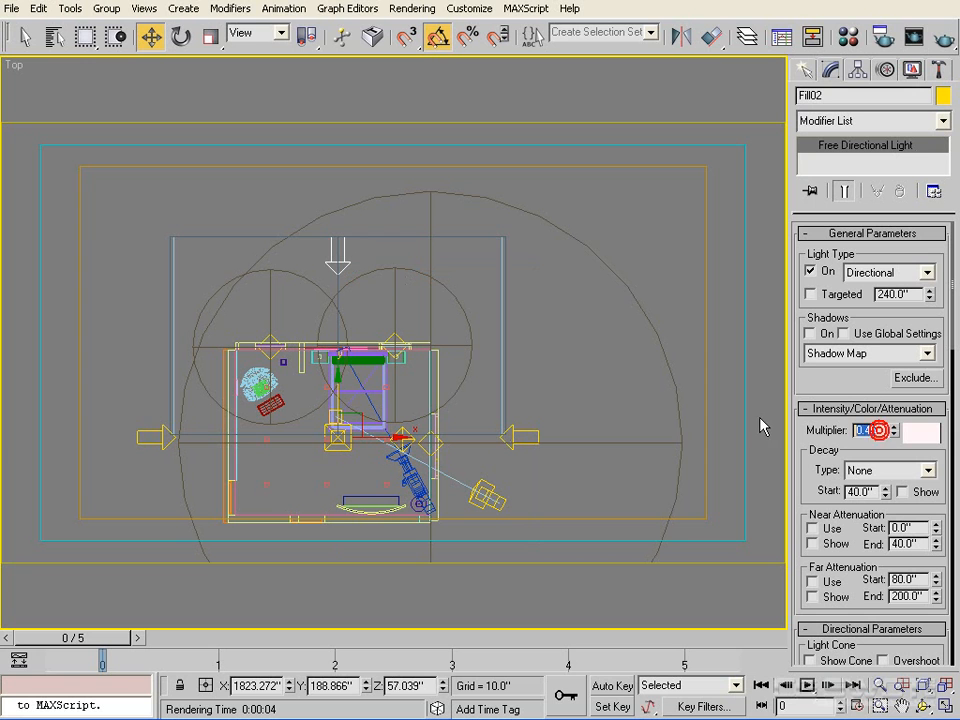
text(.35)
key(Return)
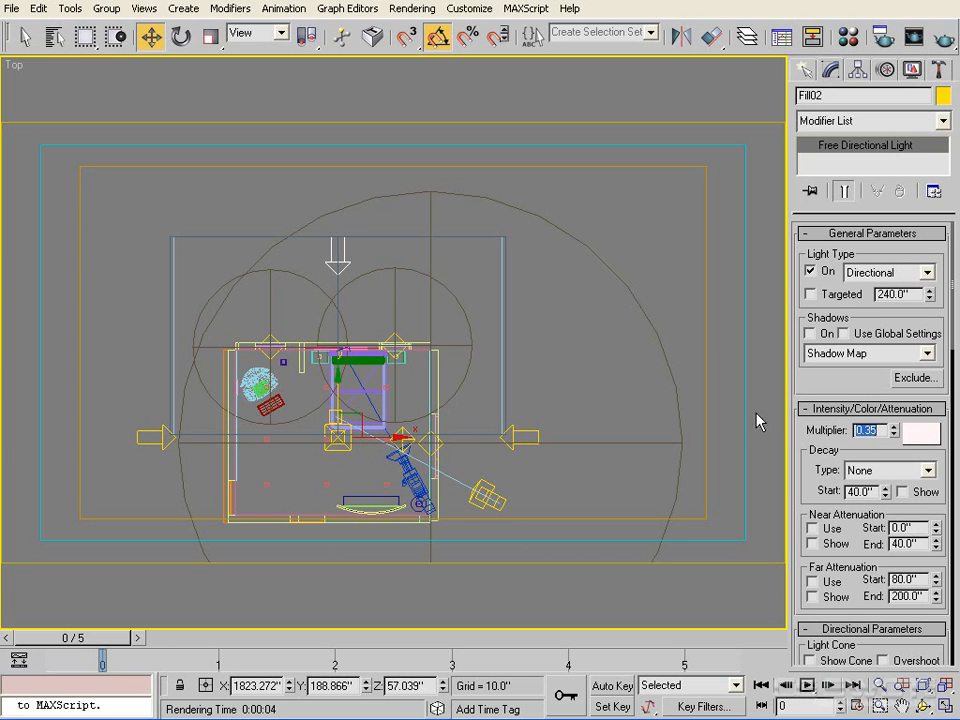
Unhide the garden backdrop plane and render the StaticCam view.
right_click(518, 223)
click(591, 124)
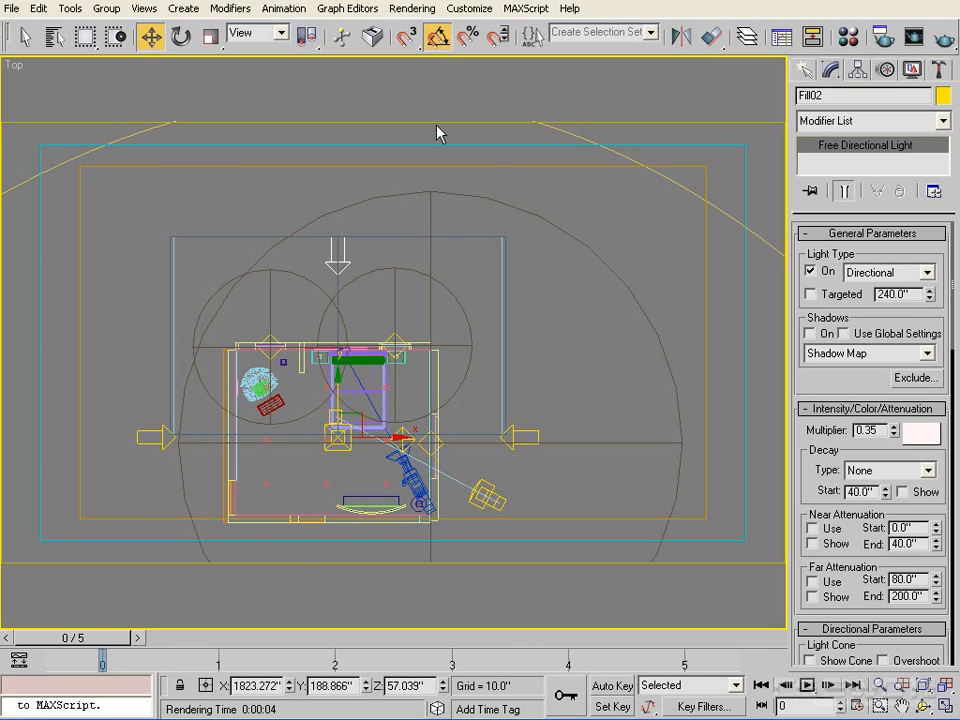
key(c)
key(shift+q)
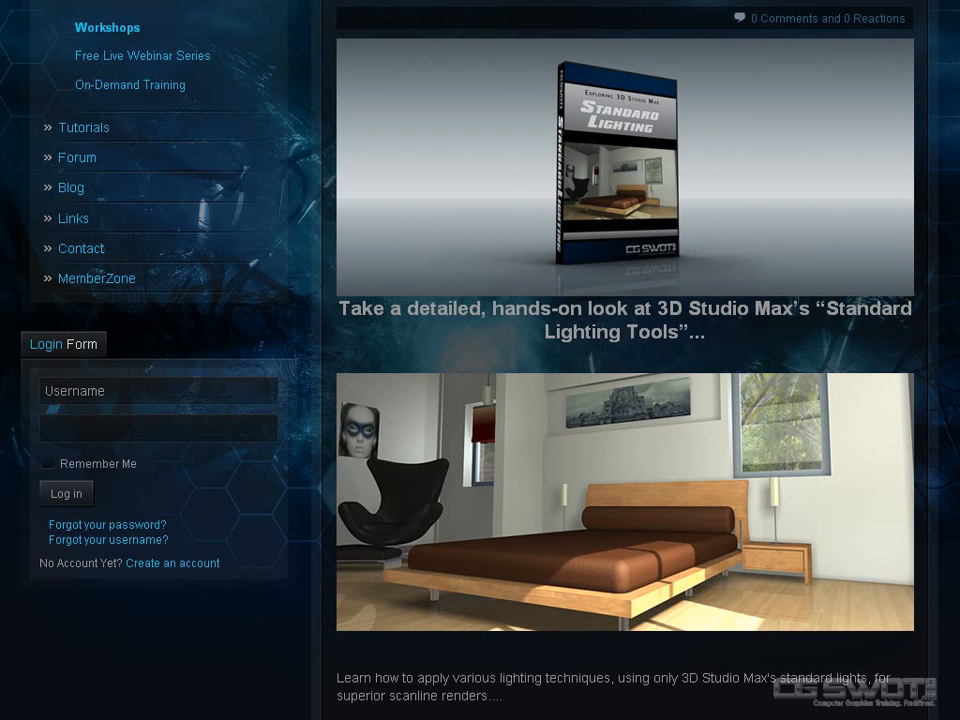
Switch to the web browser and look through the Standard Lighting workshop page's topic list, sample renders and purchase section.
scroll(625, 400, down, 10)
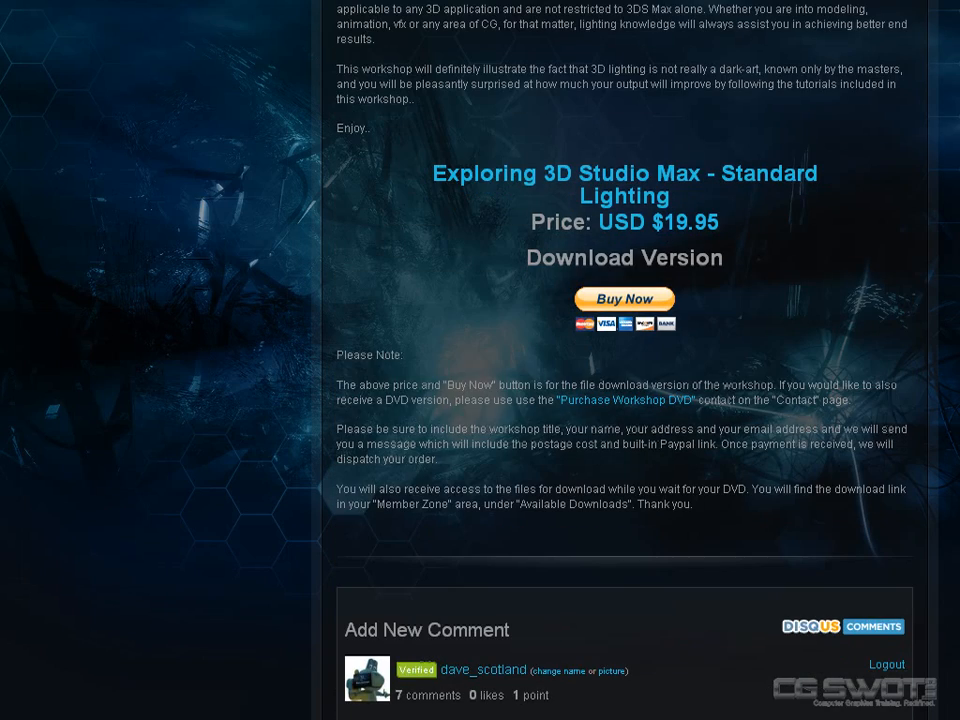
scroll(625, 400, up, 7)
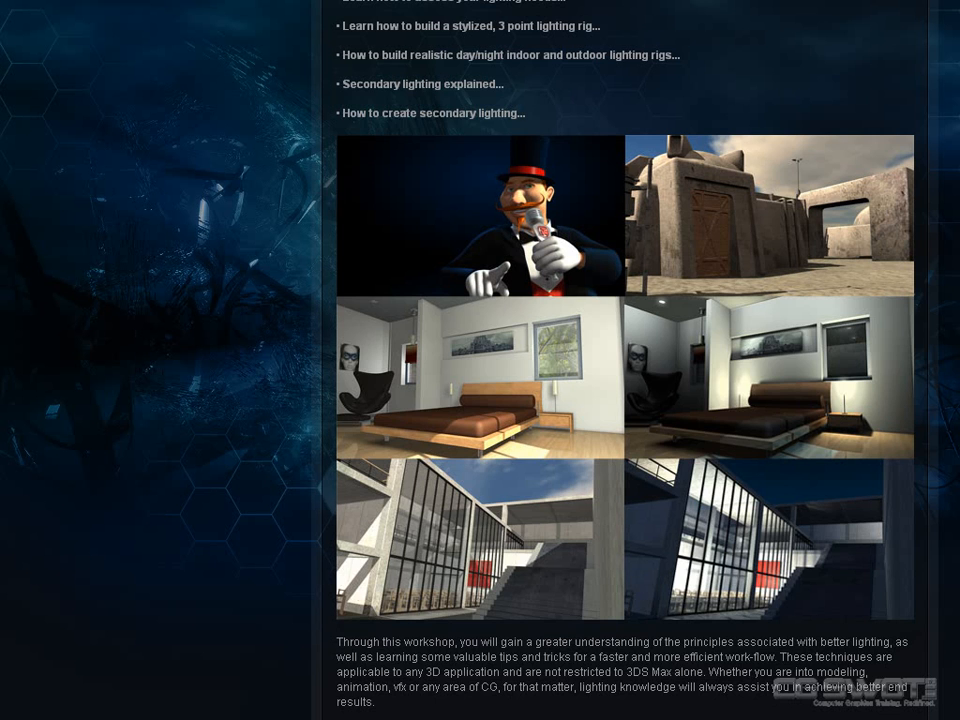
scroll(625, 400, up, 1)
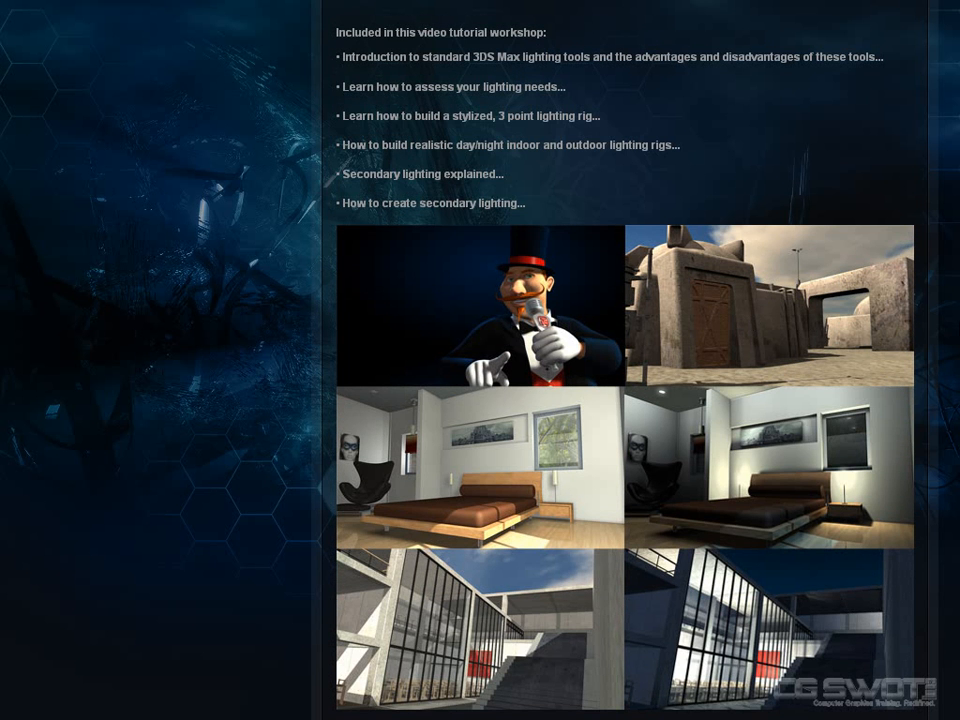
scroll(625, 400, down, 2)
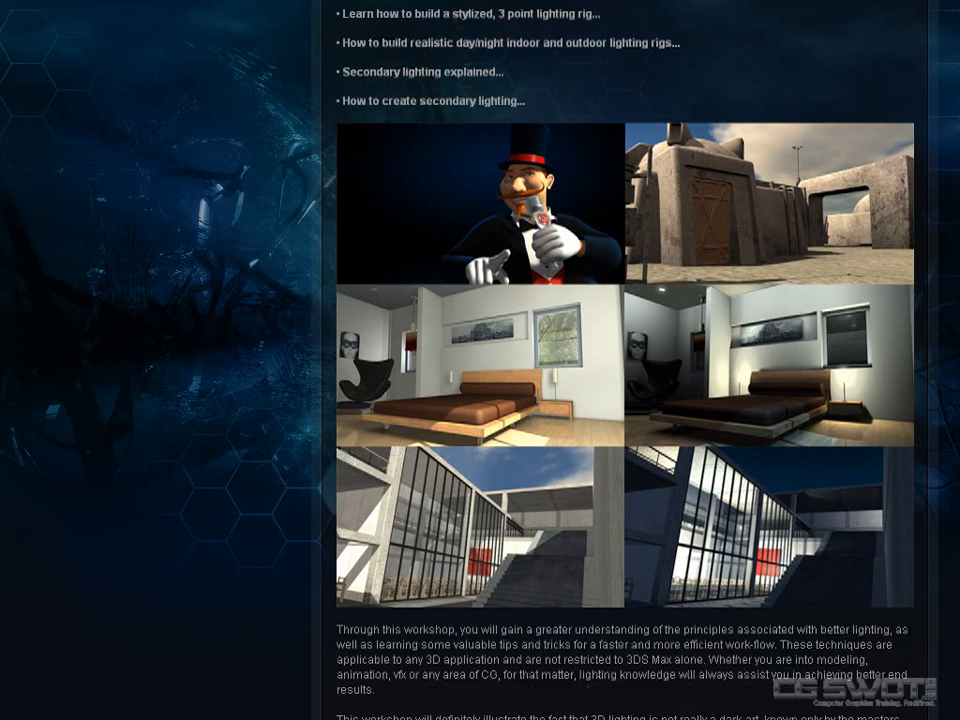
scroll(625, 400, up, 6)
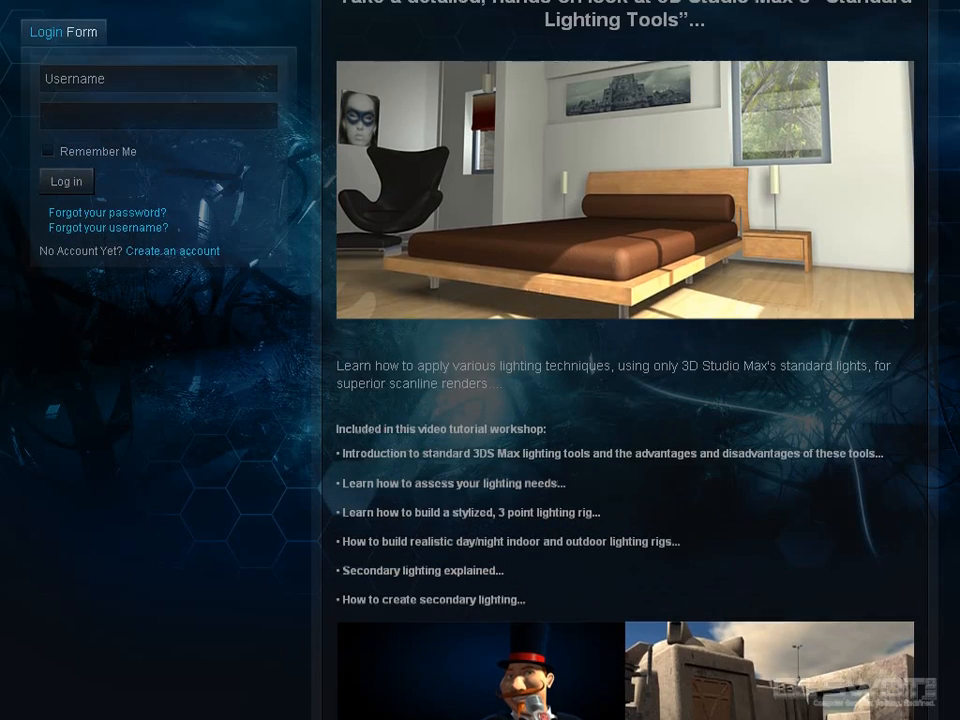
scroll(625, 400, up, 3)
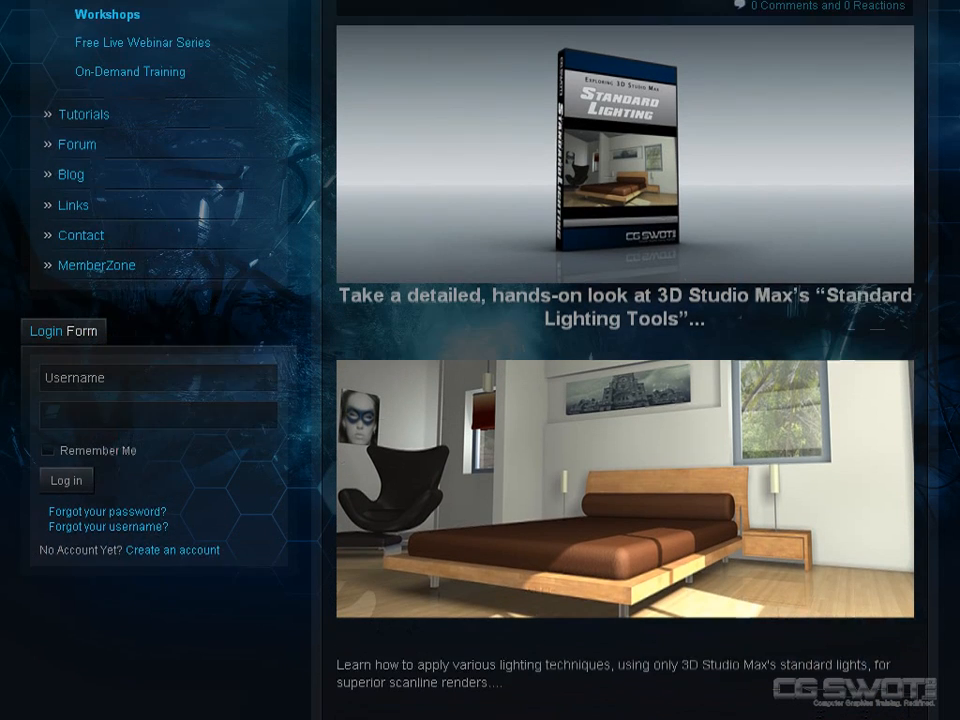
scroll(885, 210, up, 1)
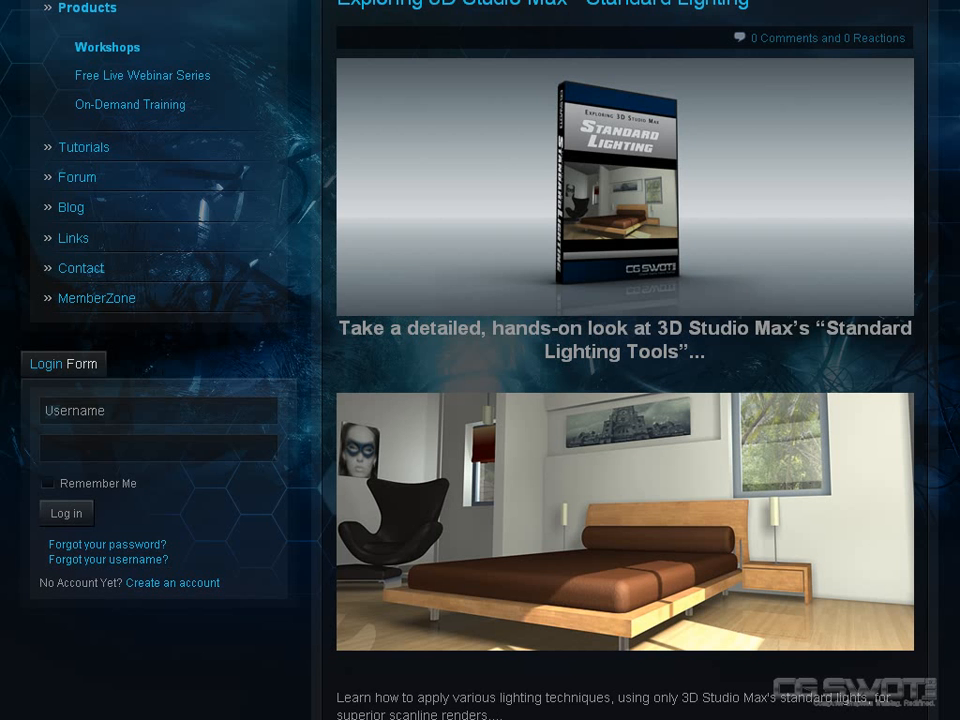
drag(958, 177, 958, 174)
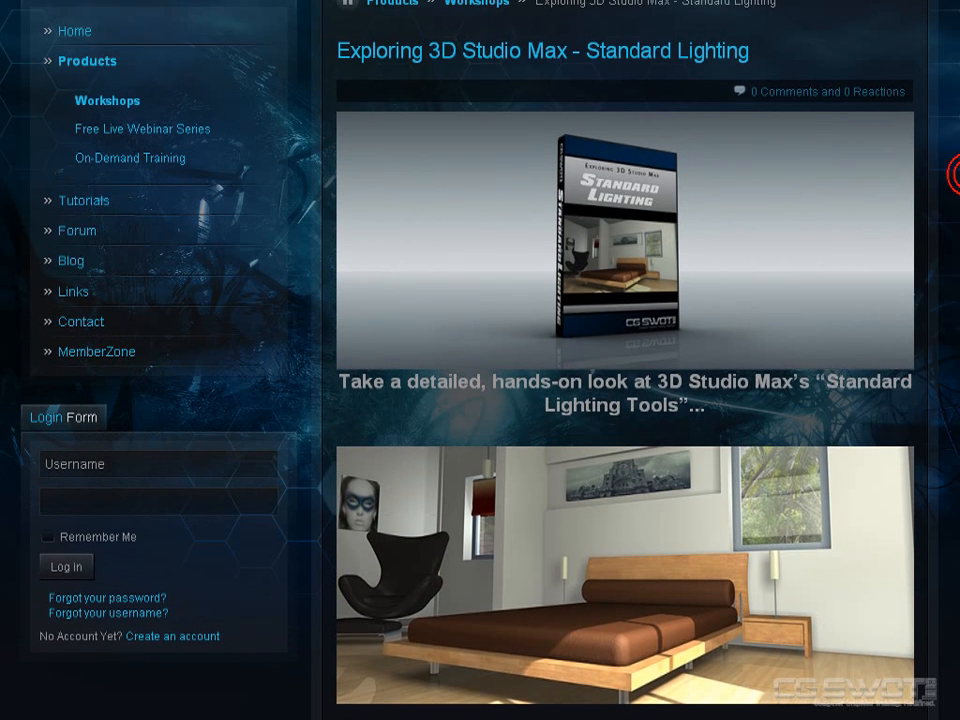